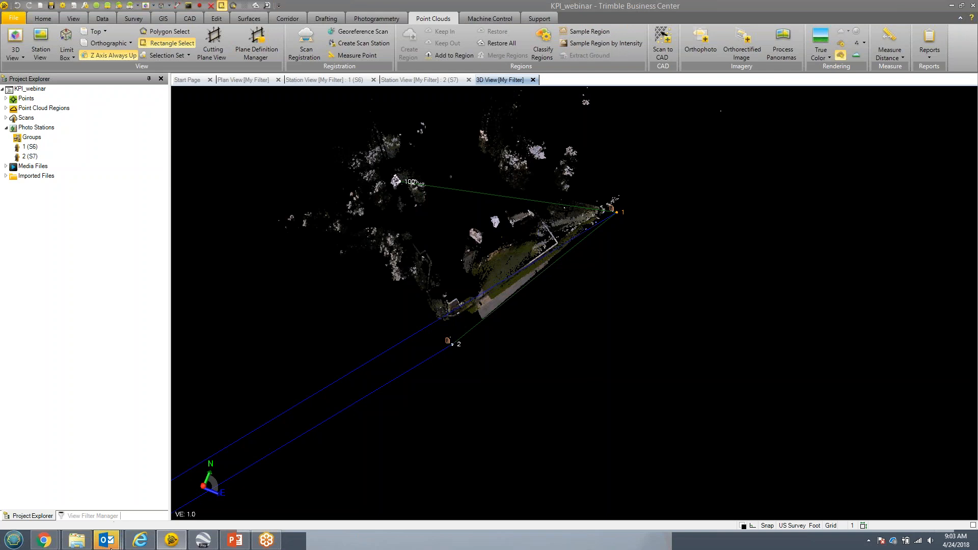
Switch to File Explorer, browse to KeystoneStuff > FieldData > SX10 > CellTower, and move the window aside.
click(76, 541)
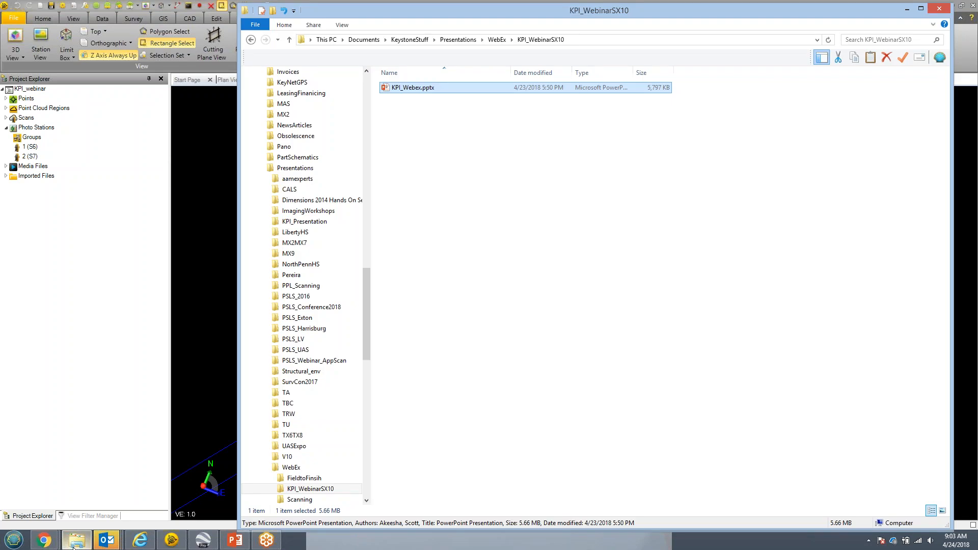
click(458, 39)
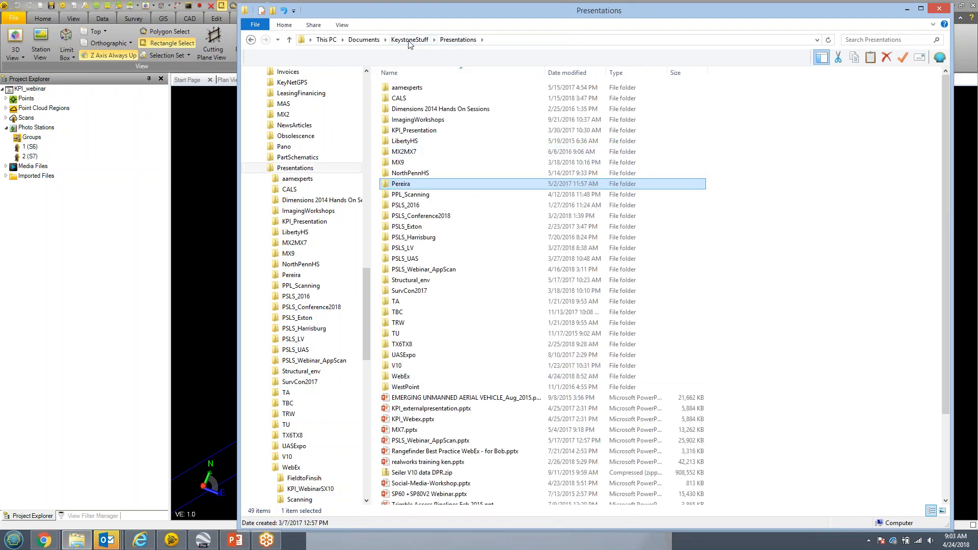
click(409, 40)
double_click(425, 248)
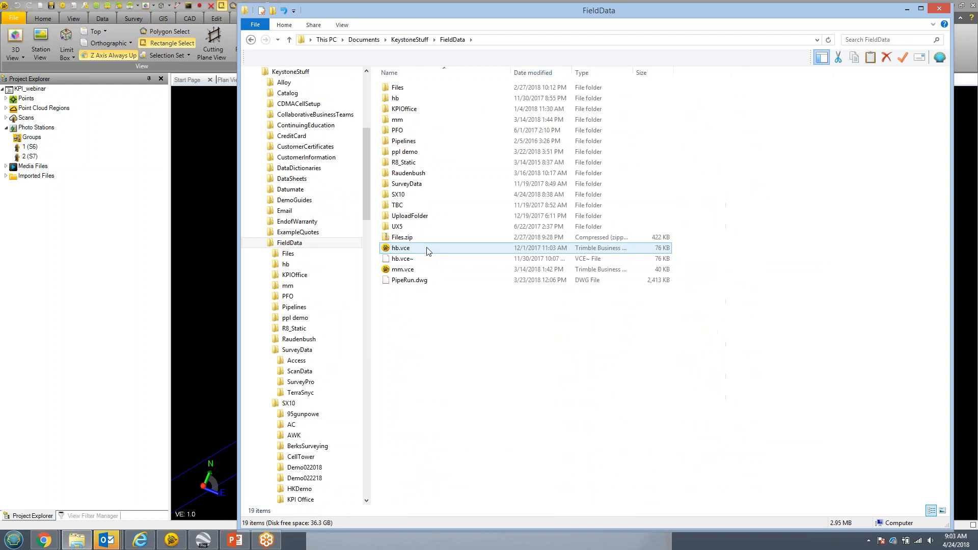
double_click(399, 194)
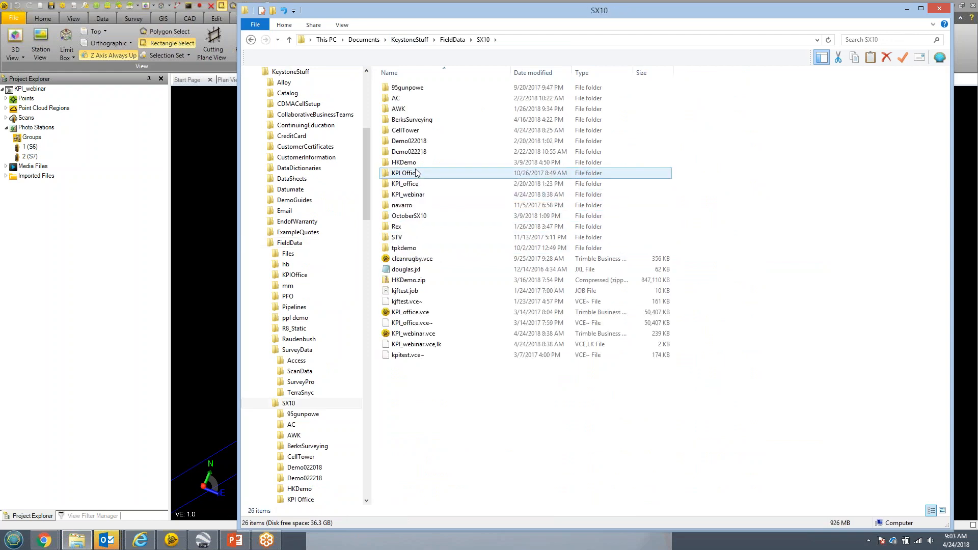
double_click(408, 130)
drag(428, 13, 680, 71)
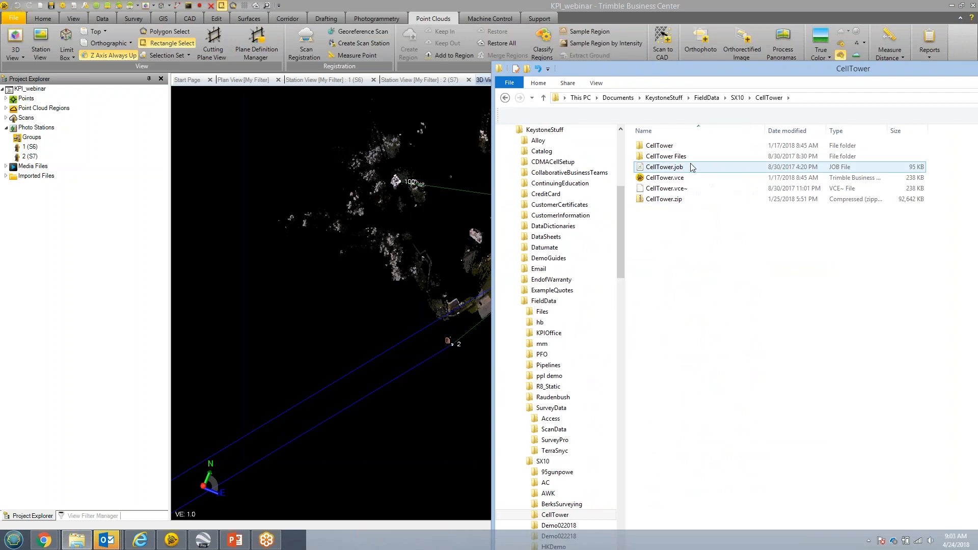
Examine the image files in the CellTower Files folder and the scan files in its SdeDatabase.rwi subfolder.
double_click(657, 156)
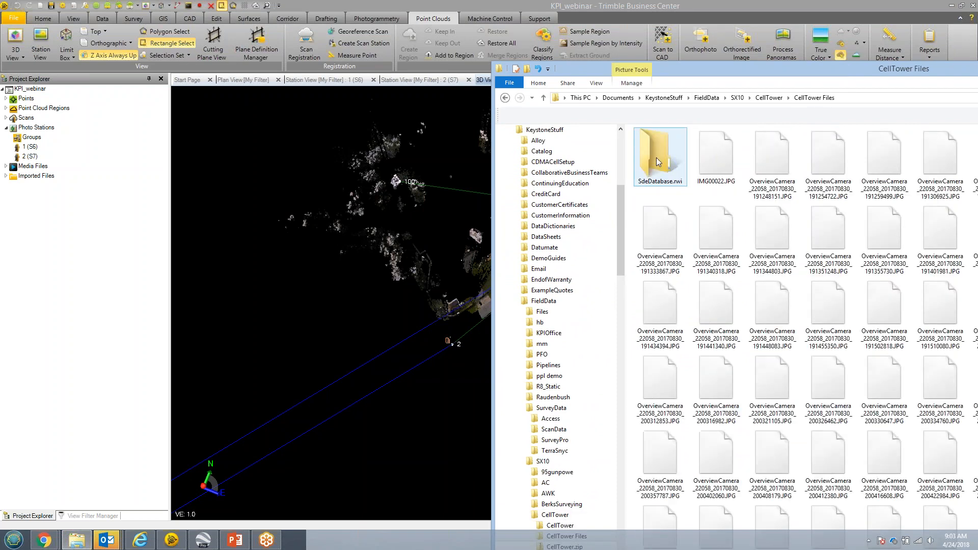
drag(664, 67, 325, 4)
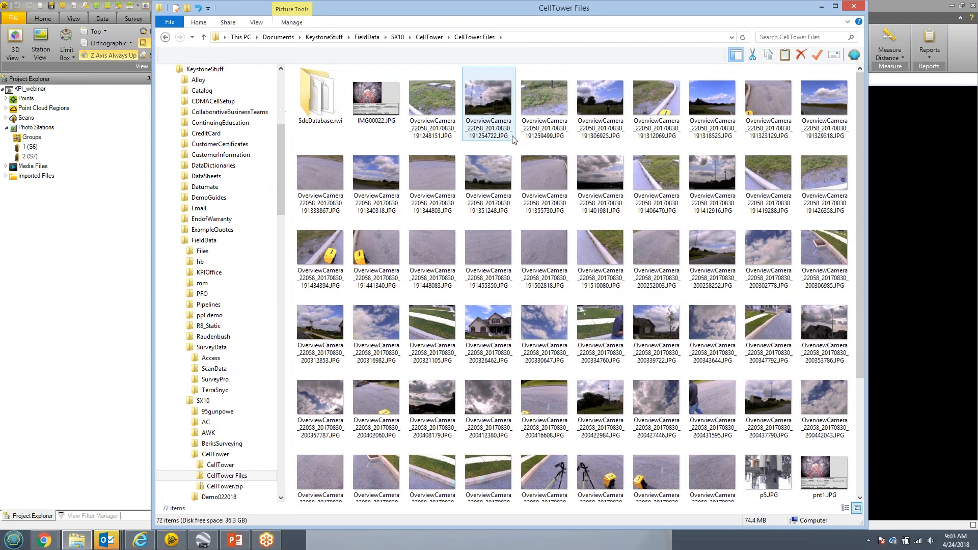
double_click(326, 110)
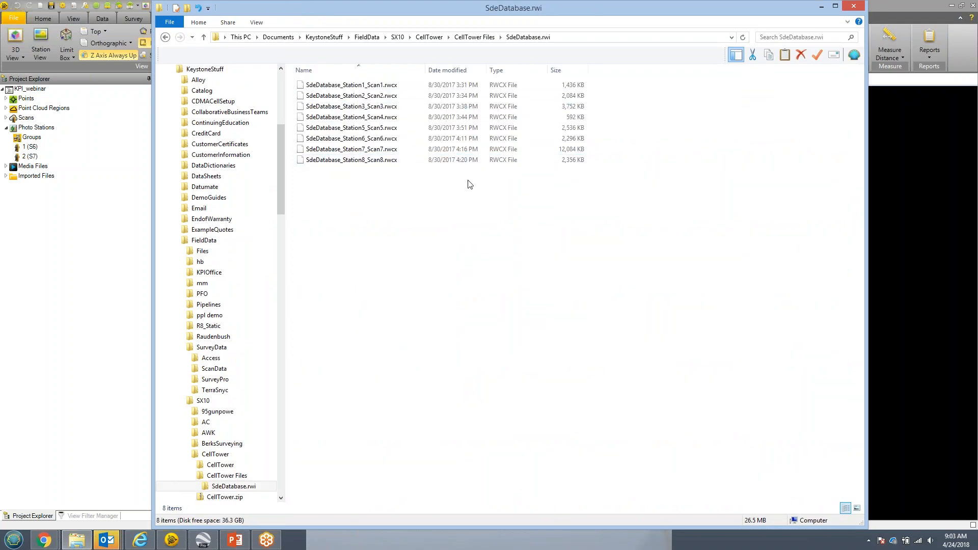
Return to the CellTower folder, review its job file and CellTower Files folder, and minimize the File Explorer window.
click(165, 38)
click(165, 37)
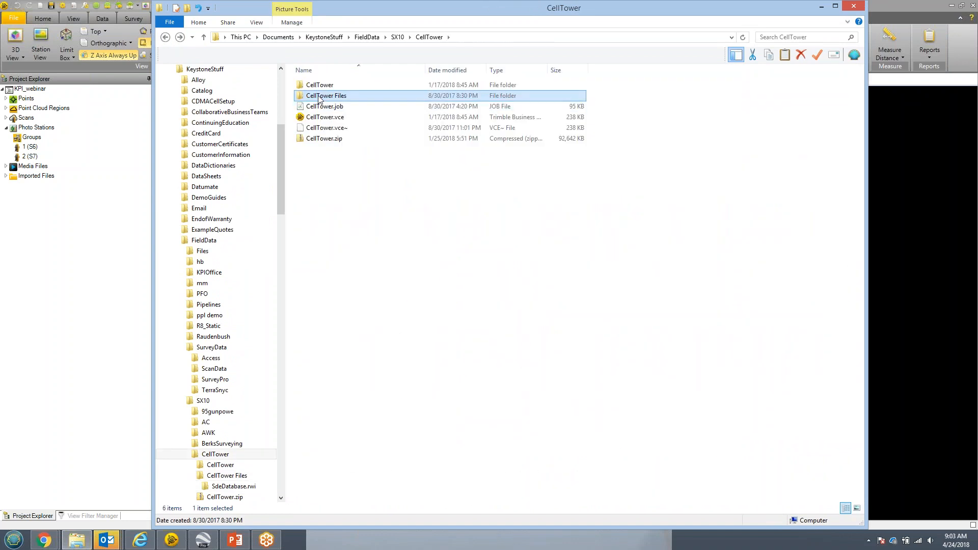
mouse_move(320, 99)
drag(430, 9, 669, 65)
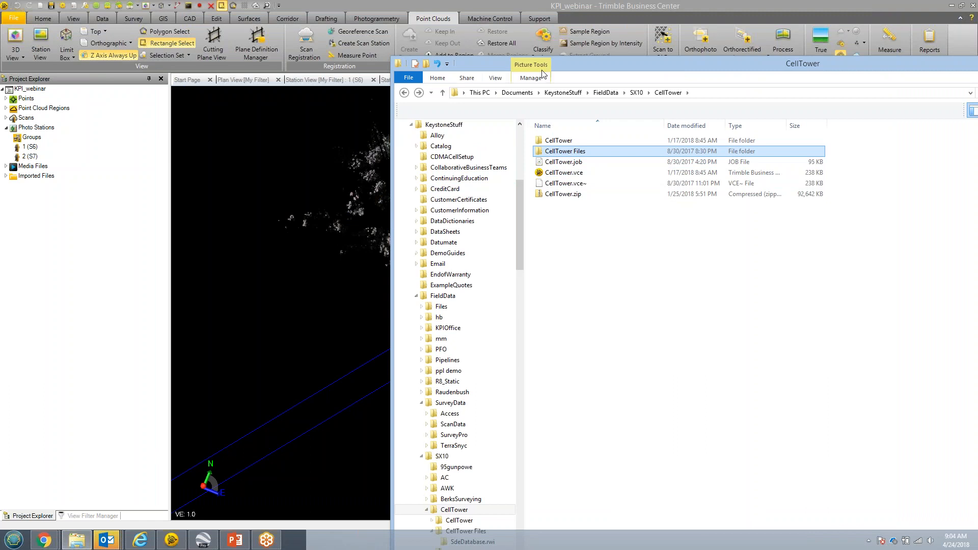
drag(562, 65, 274, 95)
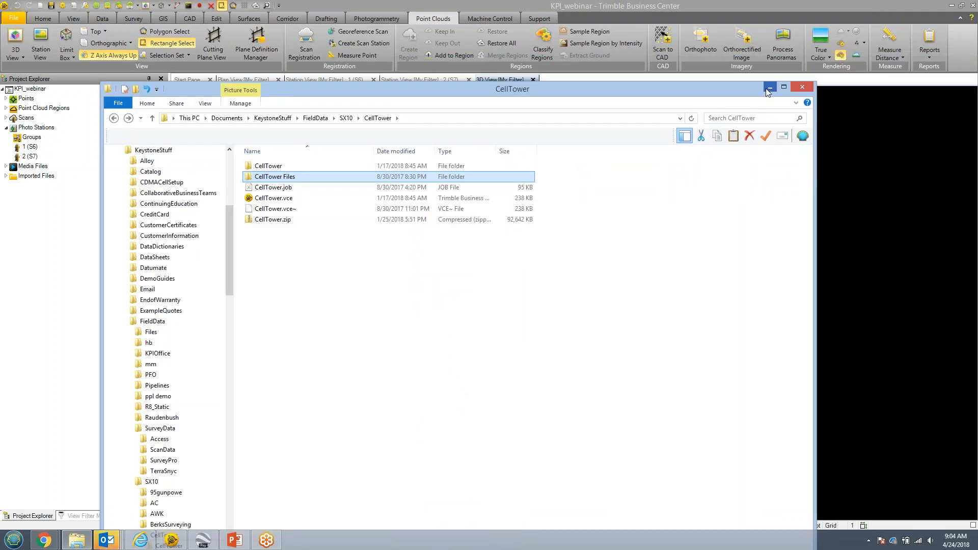
click(770, 87)
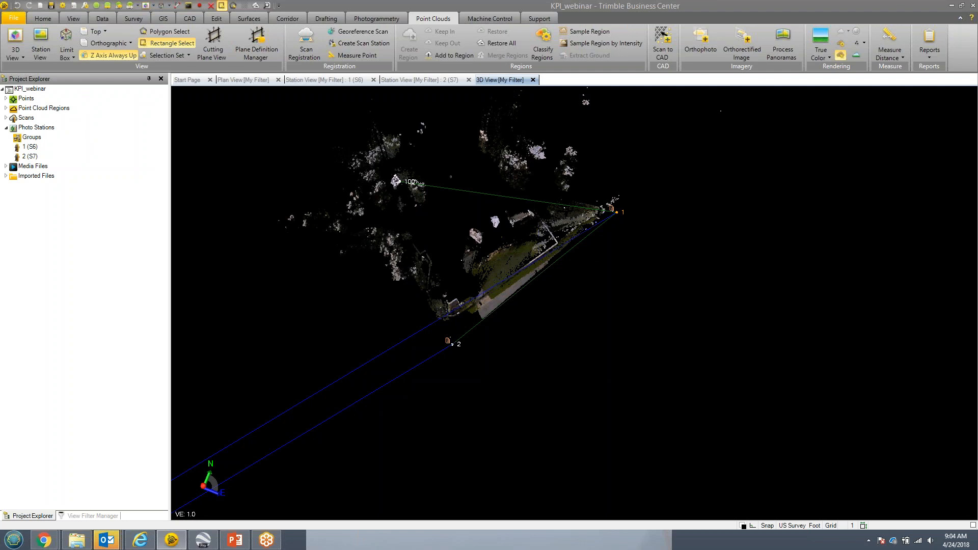
Show the station view for 2 (S7) and look around its panorama from the houses to the satellite dish and tower.
click(390, 82)
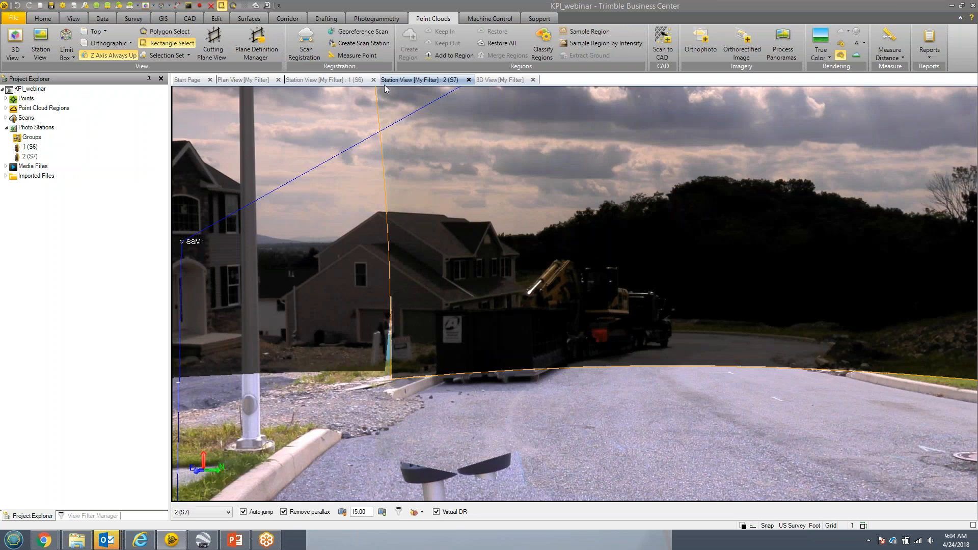
drag(421, 222, 148, 285)
drag(504, 235, 175, 261)
drag(446, 238, 417, 285)
drag(510, 270, 450, 254)
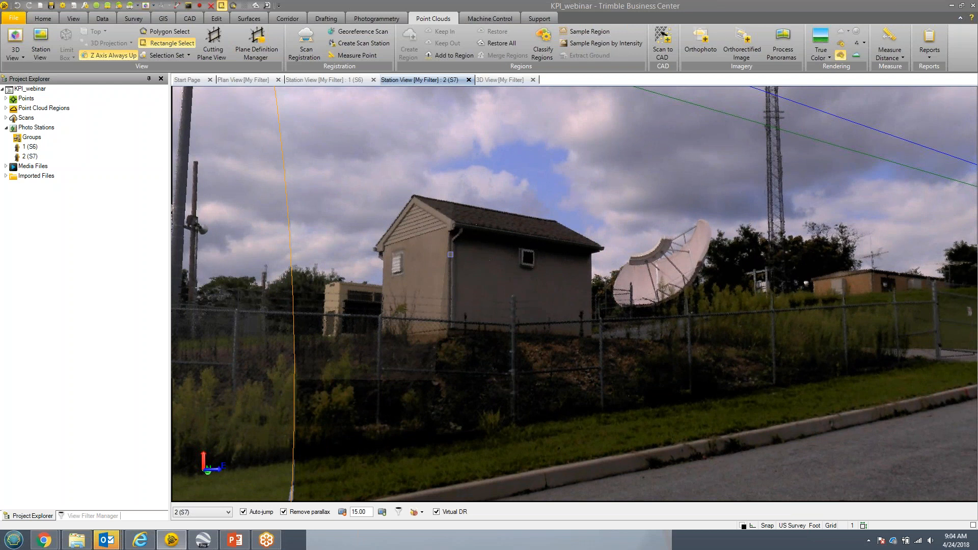
drag(543, 238, 300, 244)
middle_drag(570, 251, 532, 295)
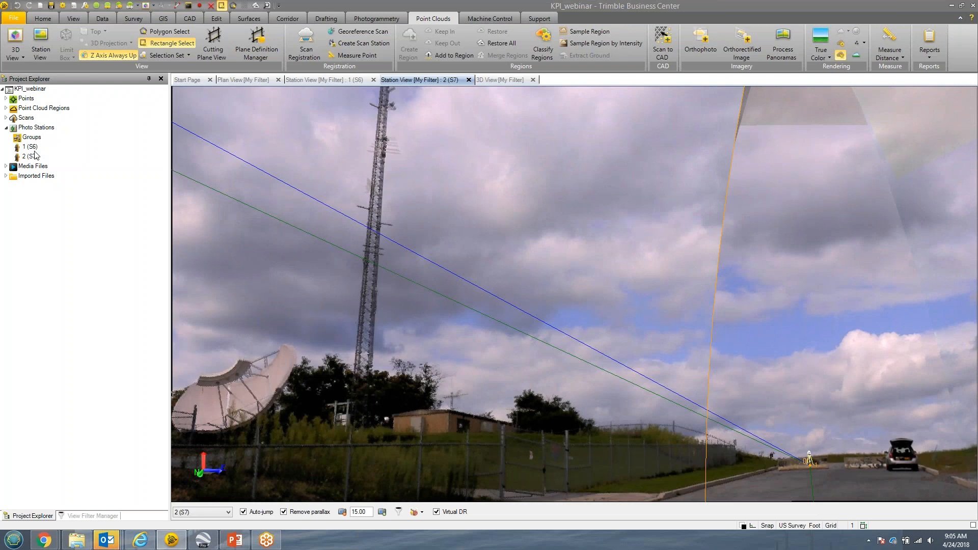
Show the plan view and examine the point cloud around station 1.
click(229, 79)
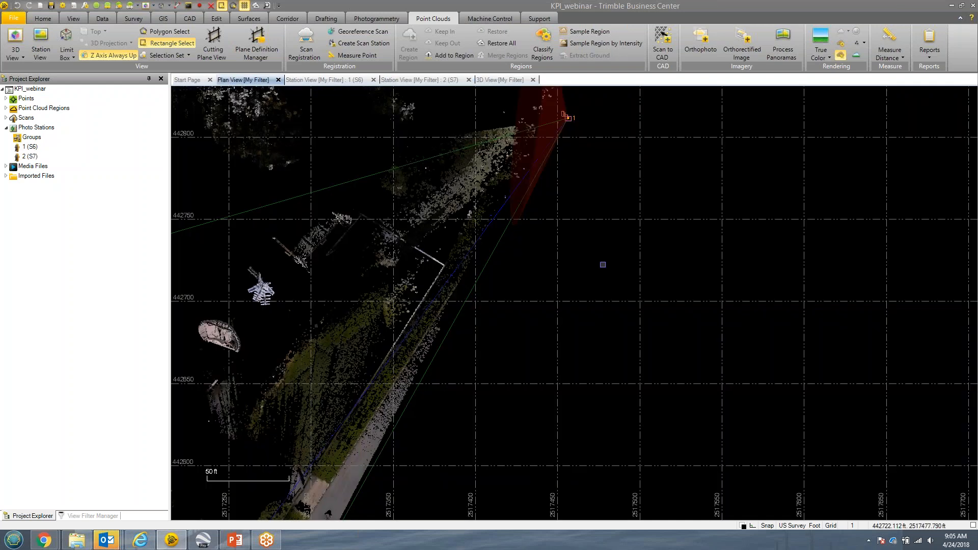
middle_drag(617, 238, 581, 288)
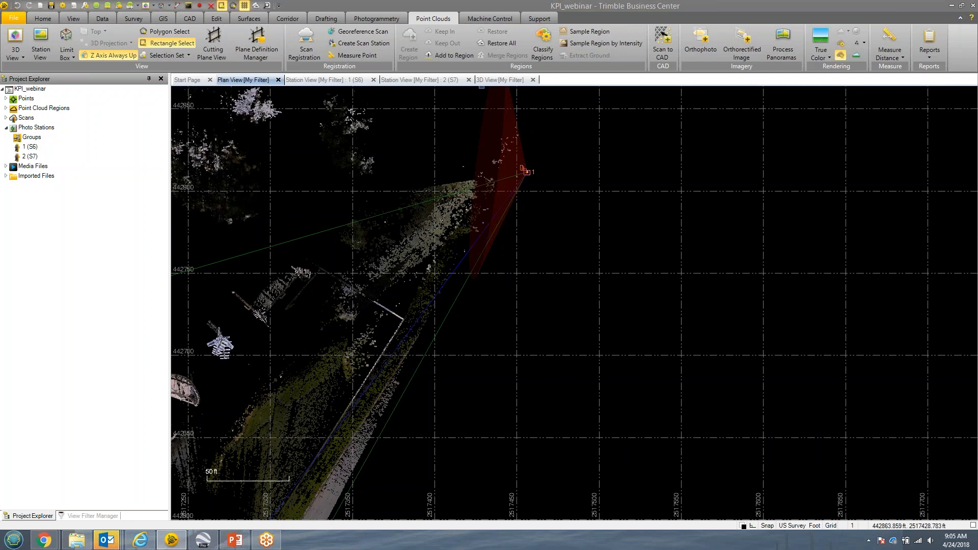
click(74, 19)
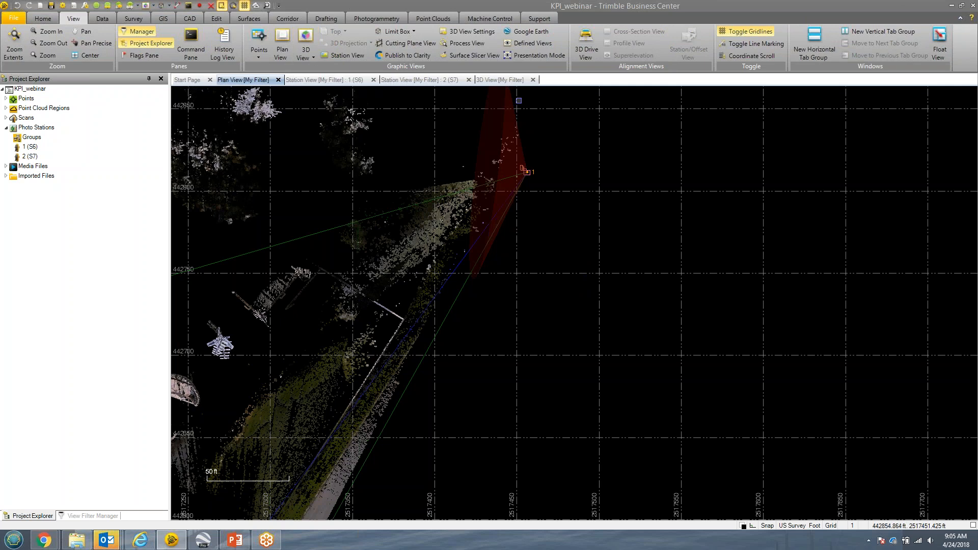
Show the 3D view and orbit the point cloud to a side view to examine both towers and the site.
click(512, 81)
right_drag(617, 305, 552, 275)
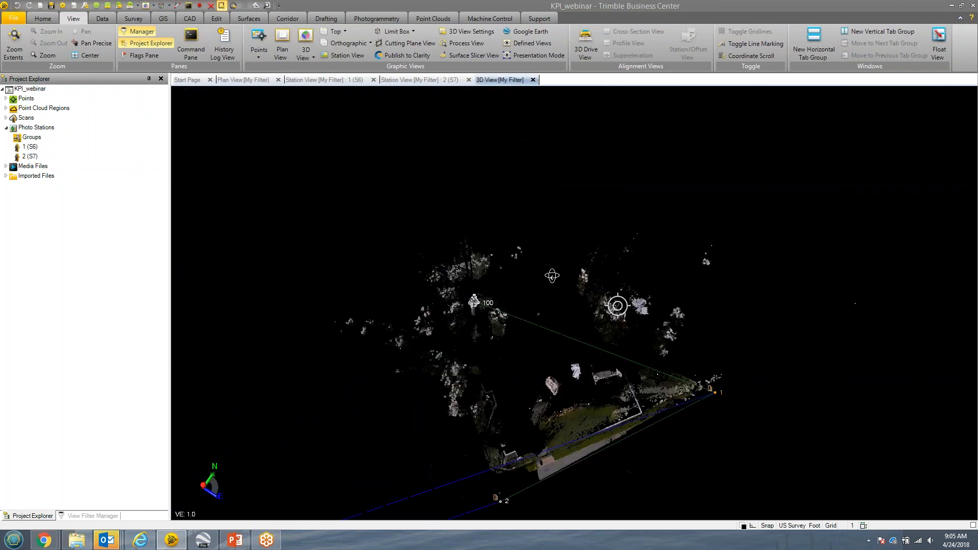
middle_drag(576, 373, 524, 275)
right_drag(524, 276, 456, 196)
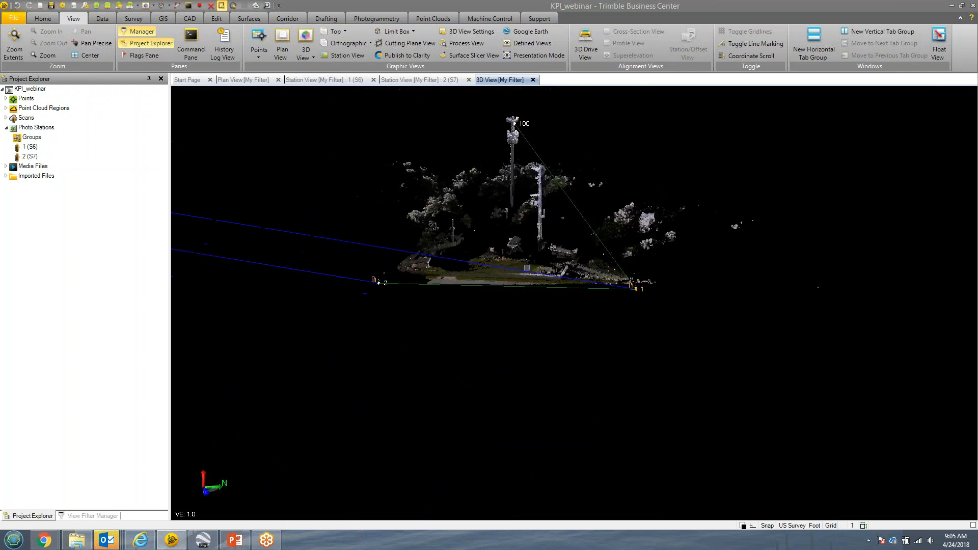
scroll(523, 264, up, 5)
middle_drag(523, 264, 492, 394)
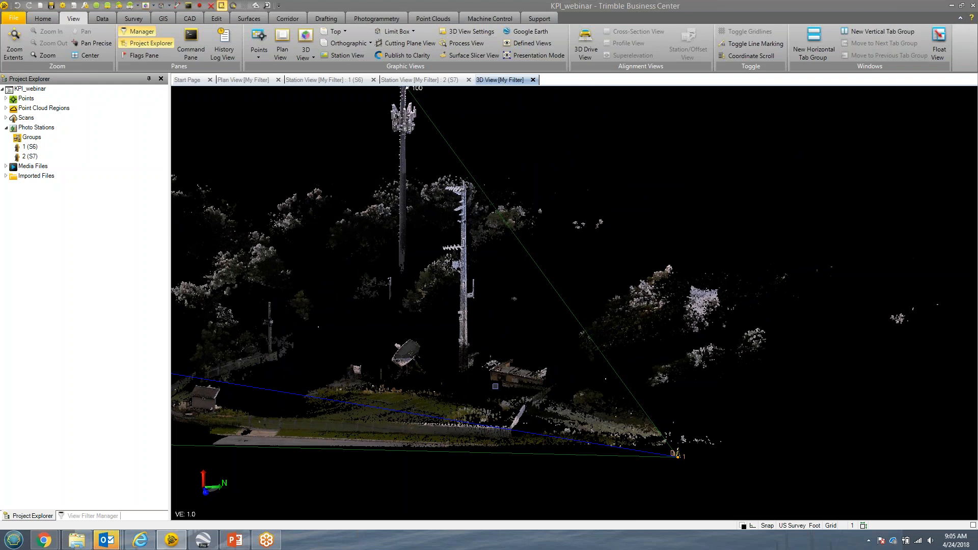
scroll(505, 376, down, 2)
middle_drag(505, 376, 511, 380)
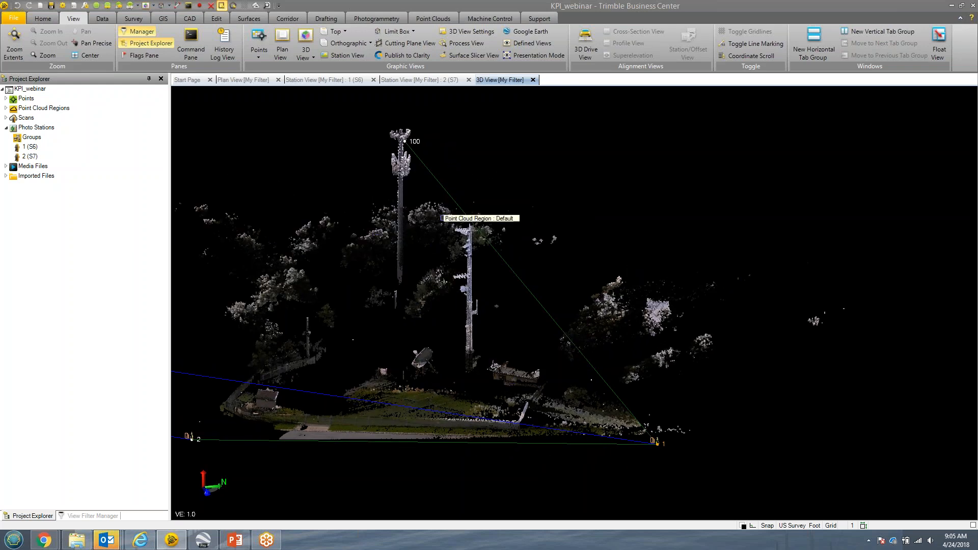
scroll(377, 191, up, 1)
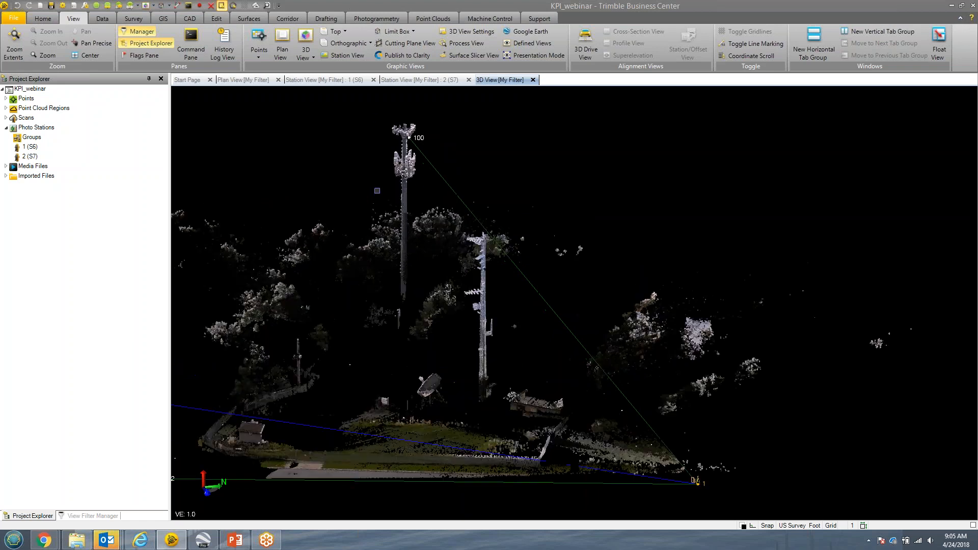
scroll(457, 237, down, 1)
scroll(457, 237, down, 1)
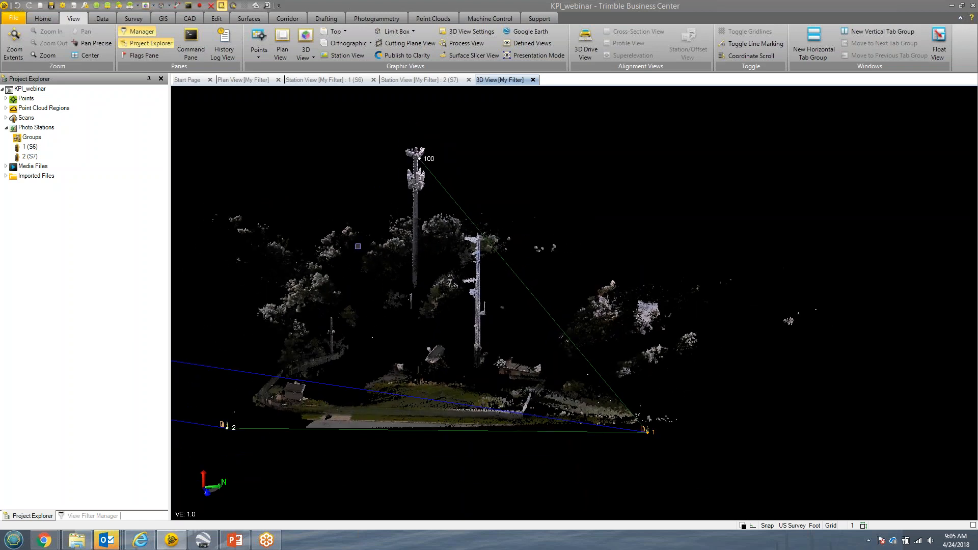
Review My Filter in the View Filter Manager, hiding all scans and showing them again.
click(81, 516)
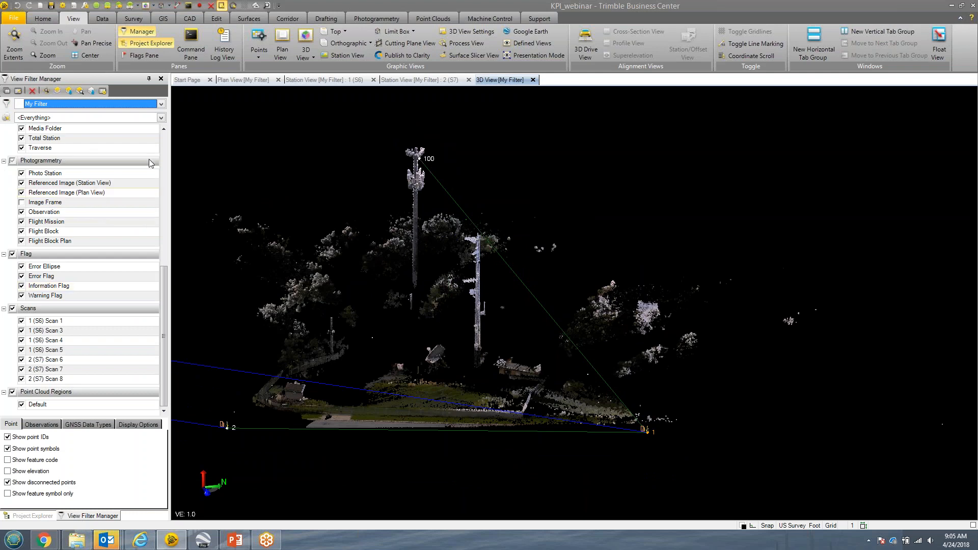
mouse_move(165, 285)
mouse_down()
mouse_move(171, 278)
mouse_move(168, 291)
mouse_up()
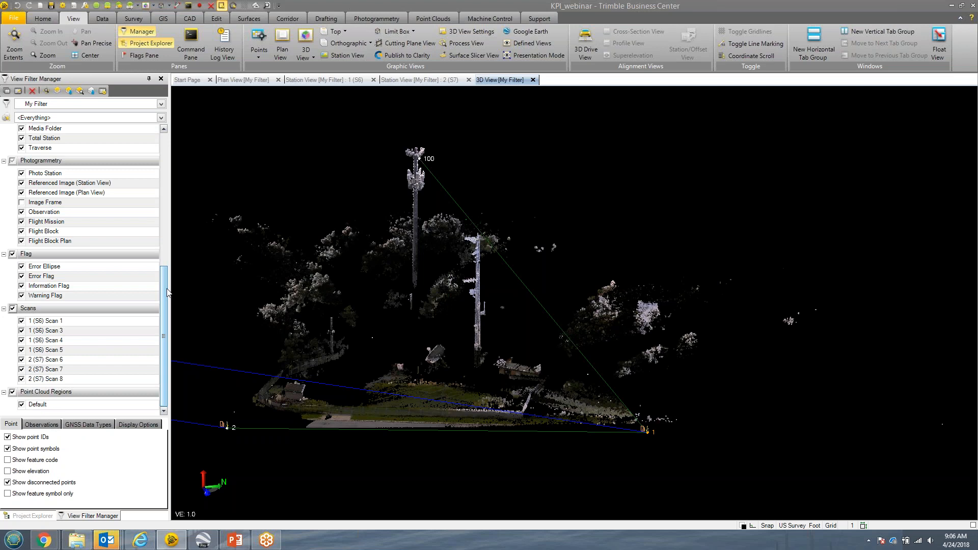
drag(164, 284, 164, 235)
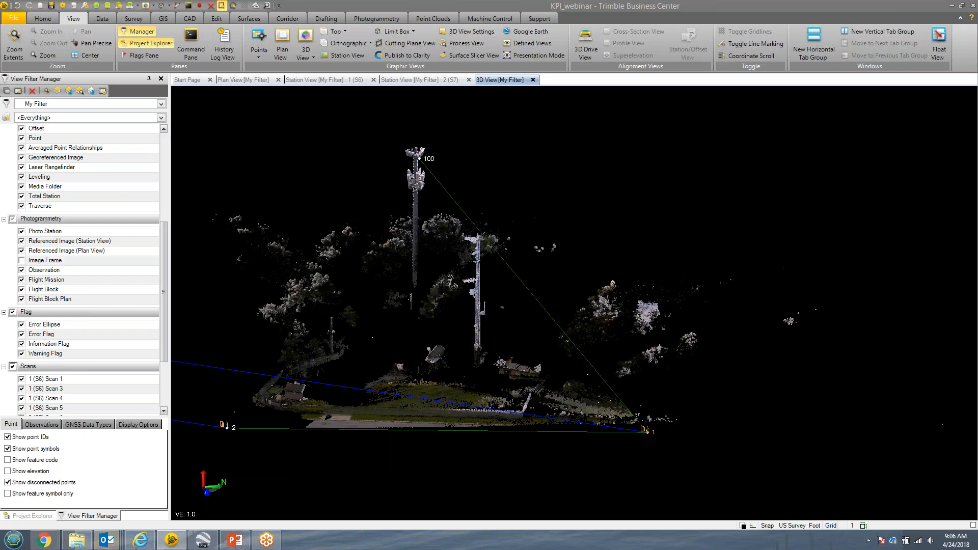
click(13, 367)
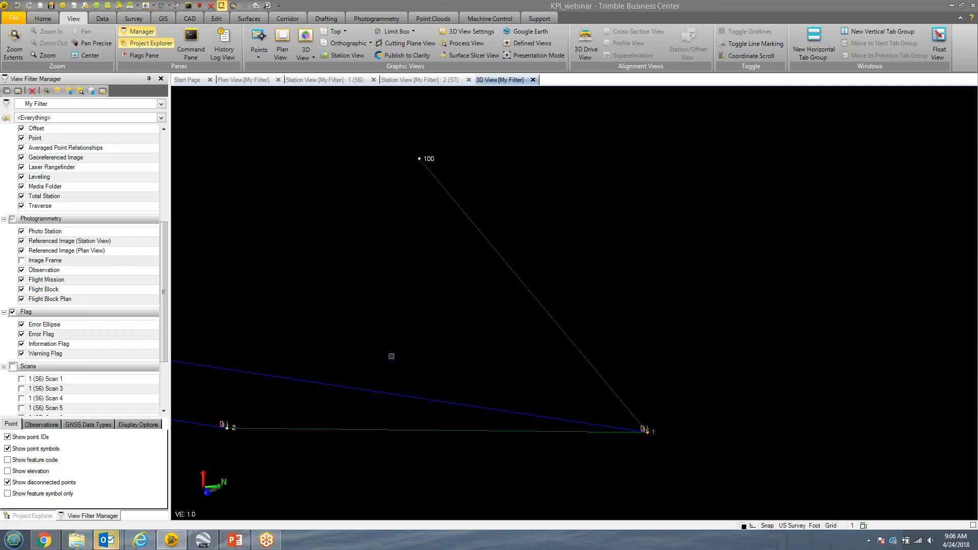
click(12, 367)
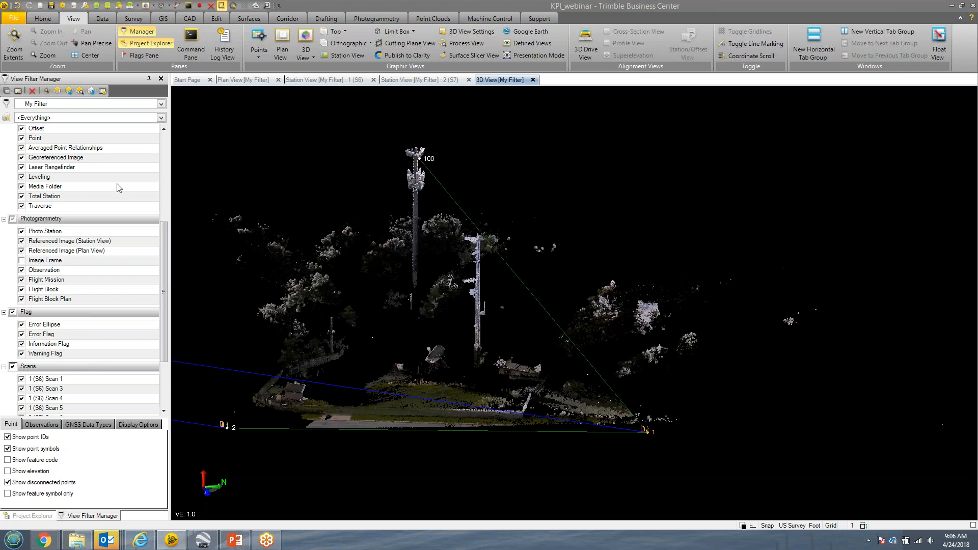
drag(167, 240, 182, 130)
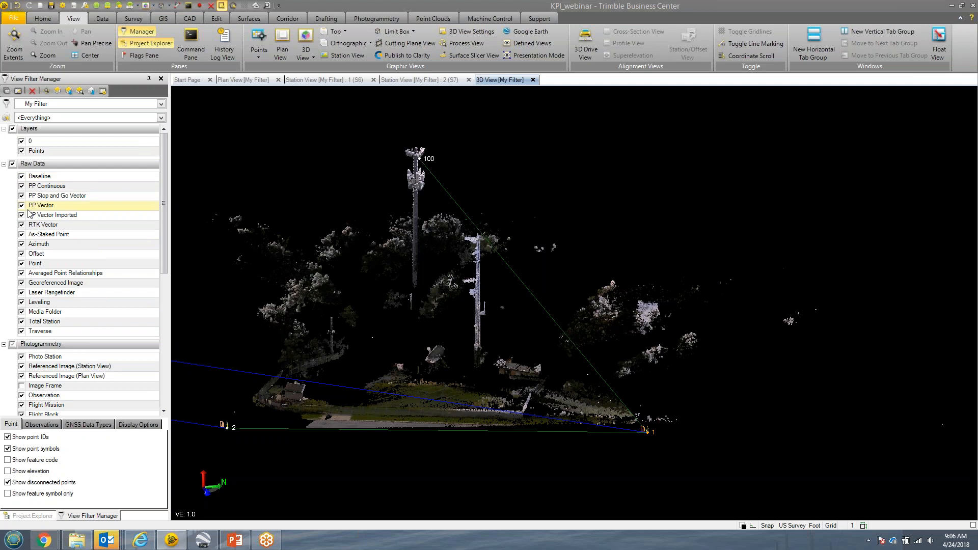
scroll(465, 224, down, 2)
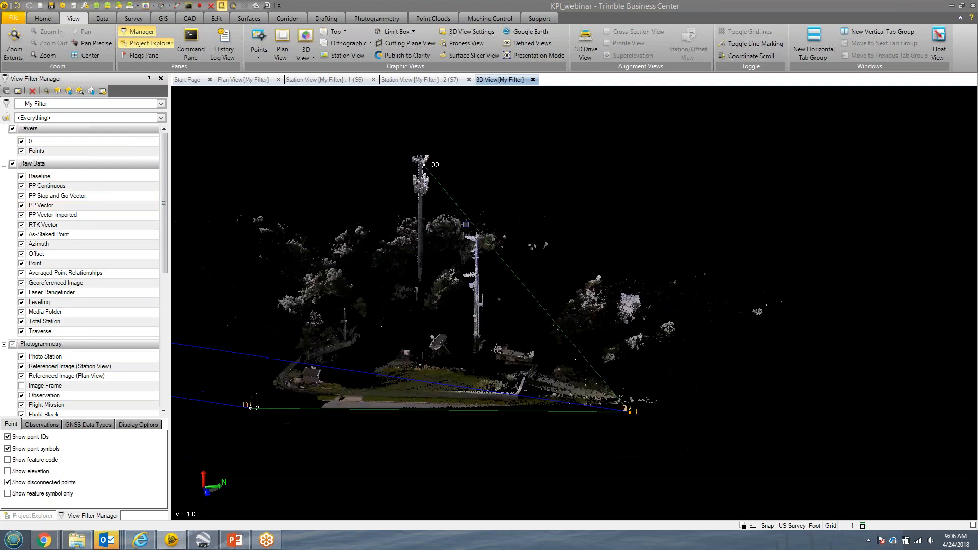
Show the station view for 1 (S6) and look around its panorama at the two towers and the roadside.
click(423, 17)
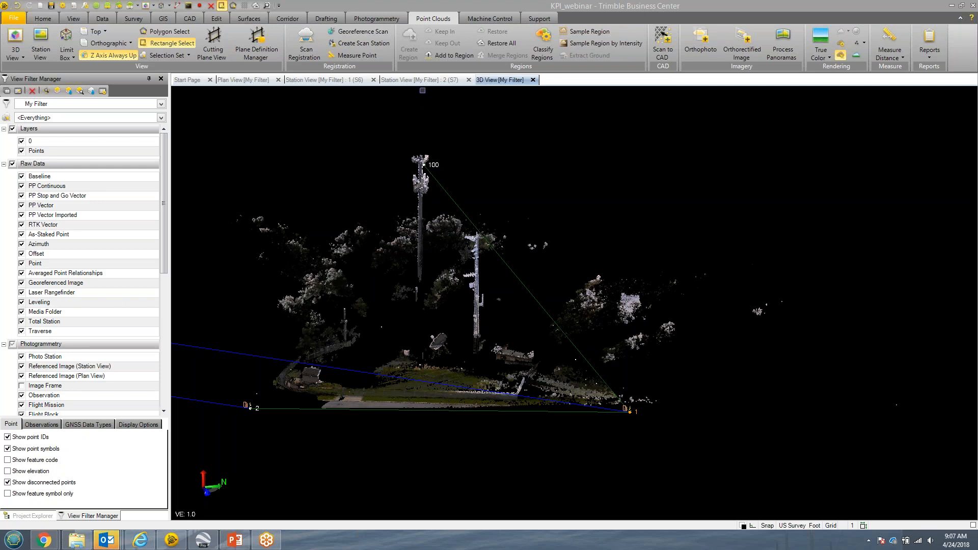
click(344, 82)
scroll(511, 227, down, 3)
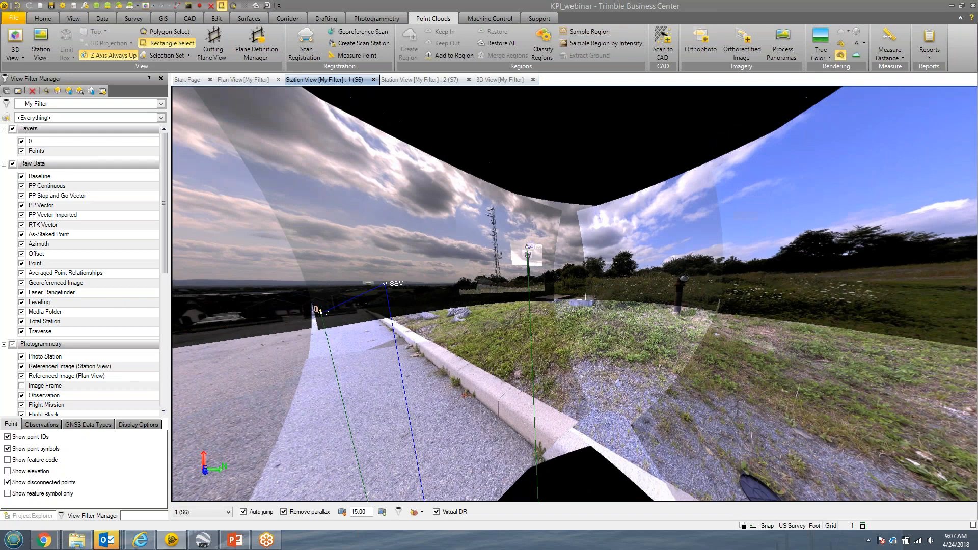
middle_drag(529, 244, 559, 245)
scroll(498, 224, up, 4)
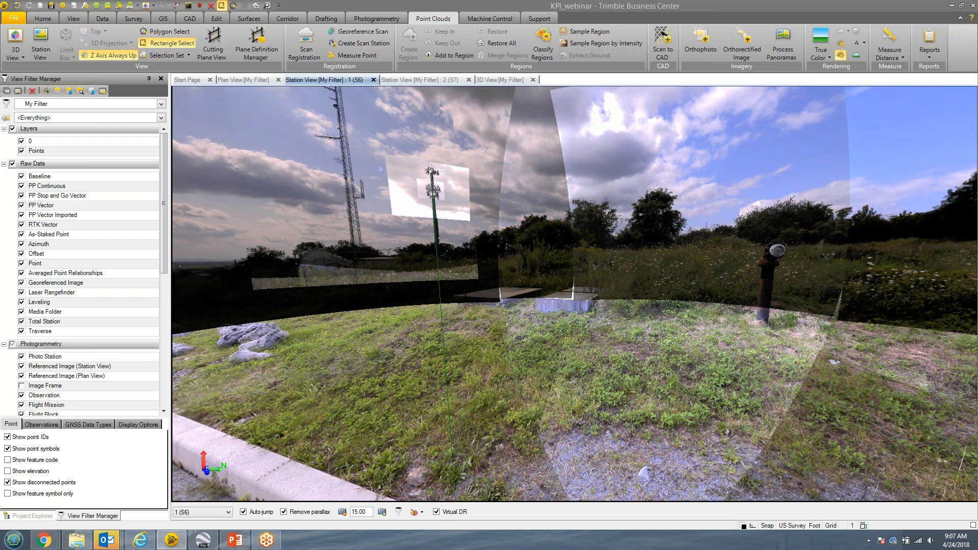
middle_drag(429, 226, 564, 226)
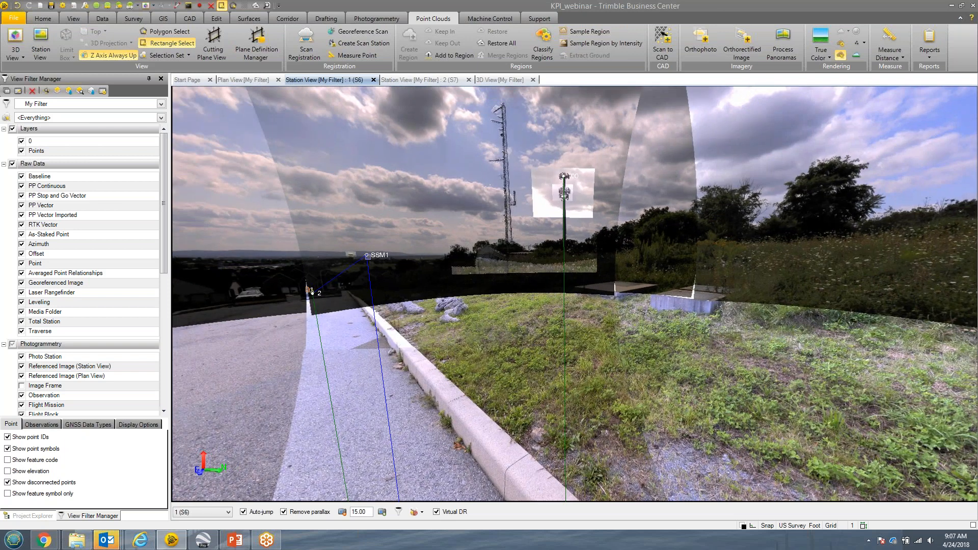
Look around the panorama of station 1 (S6), comparing the uneven exposure and overlapping images across the towers, grass and road.
scroll(312, 292, down, 2)
middle_drag(597, 278, 383, 265)
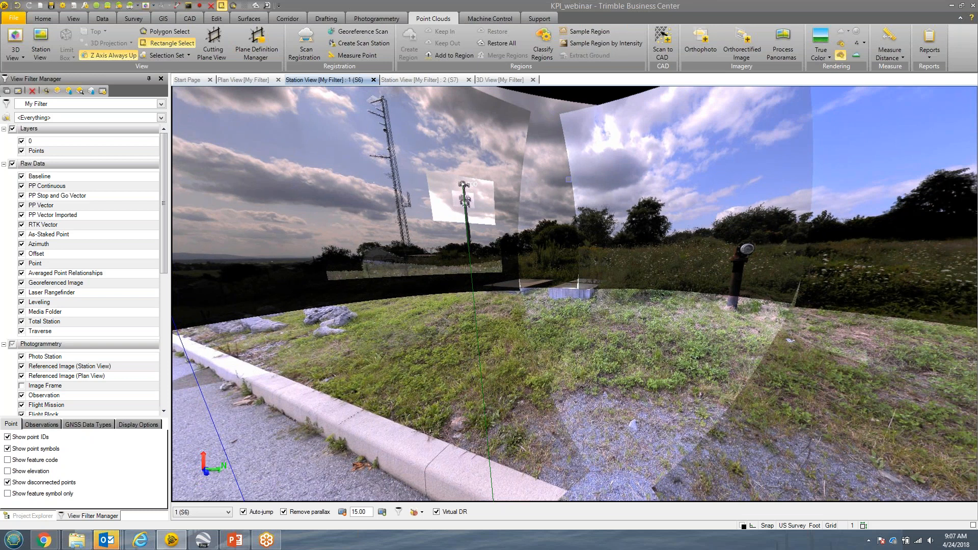
middle_drag(624, 318, 405, 296)
click(796, 36)
scroll(693, 259, up, 1)
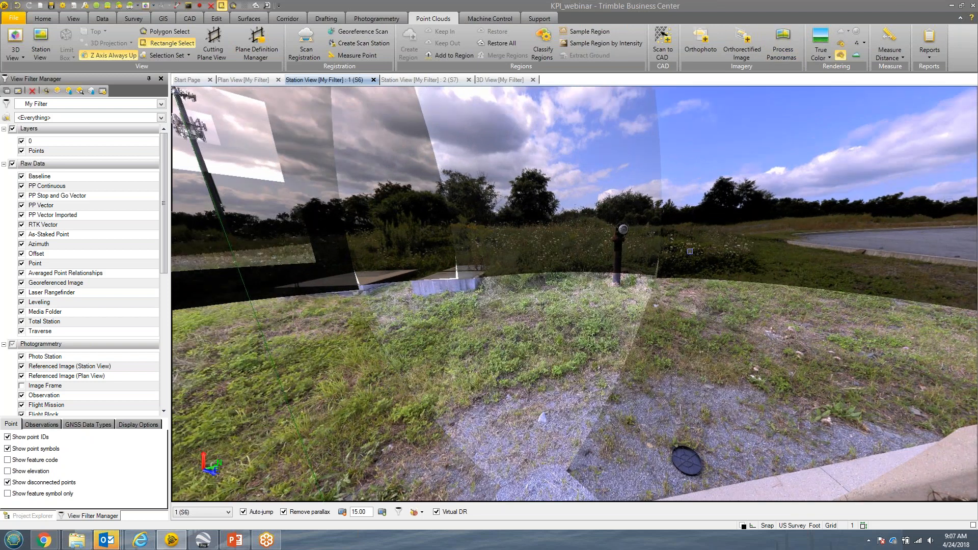
middle_drag(674, 244, 476, 148)
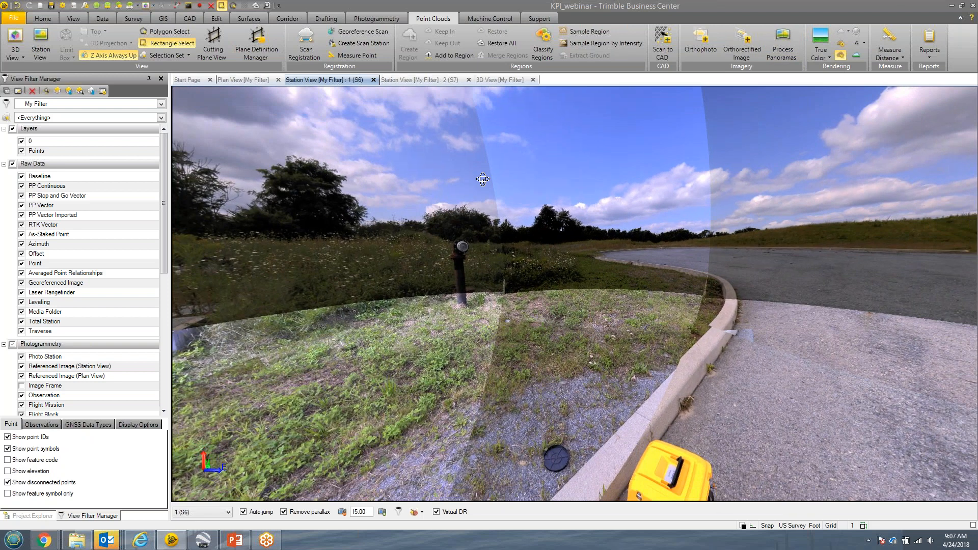
middle_drag(611, 218, 524, 179)
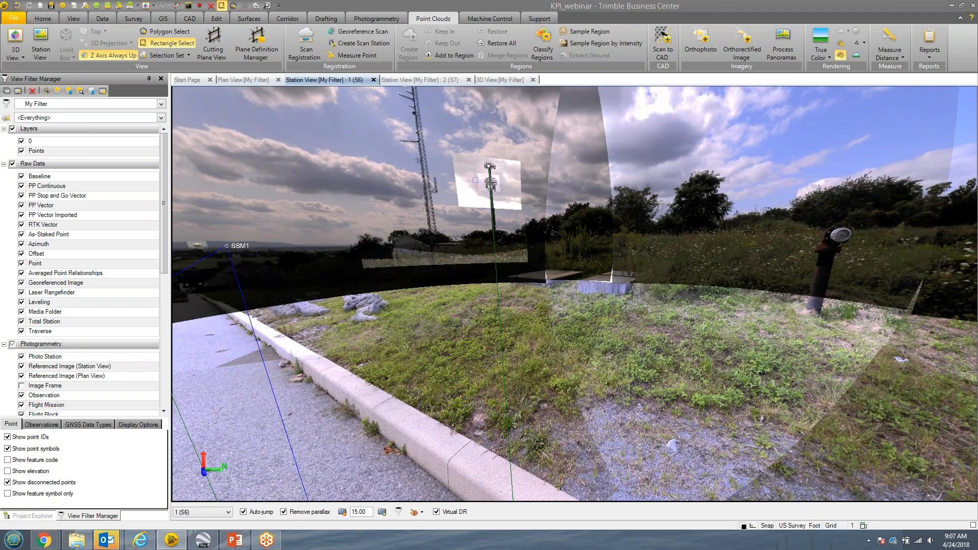
middle_drag(459, 206, 584, 248)
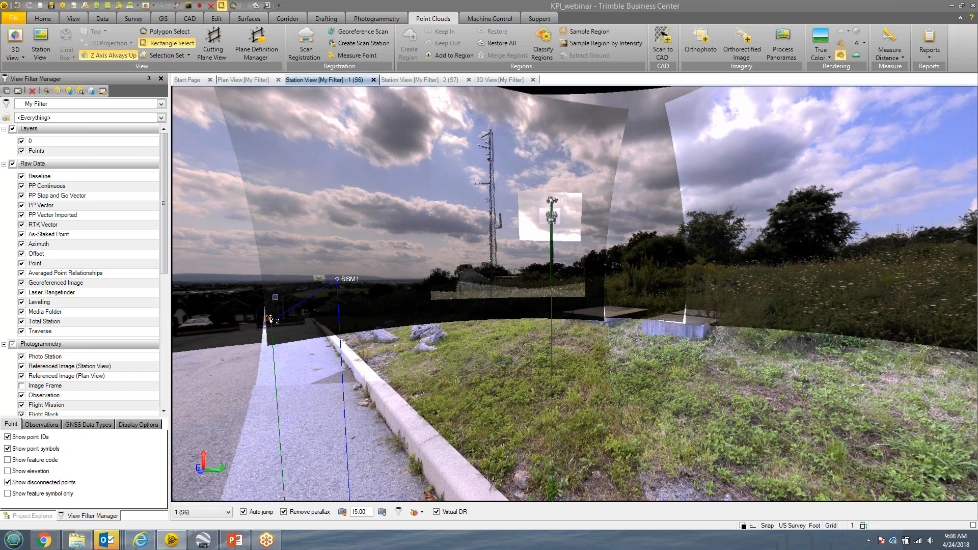
Show the station view for 2 (S7) and look around its panorama from the tall tower to the houses and trucks.
click(451, 79)
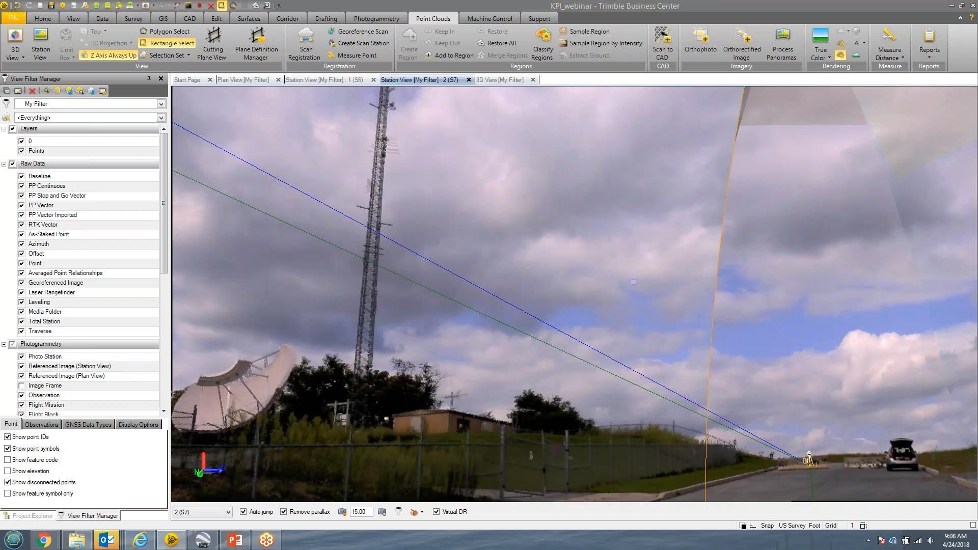
middle_drag(563, 278, 505, 271)
scroll(505, 270, down, 2)
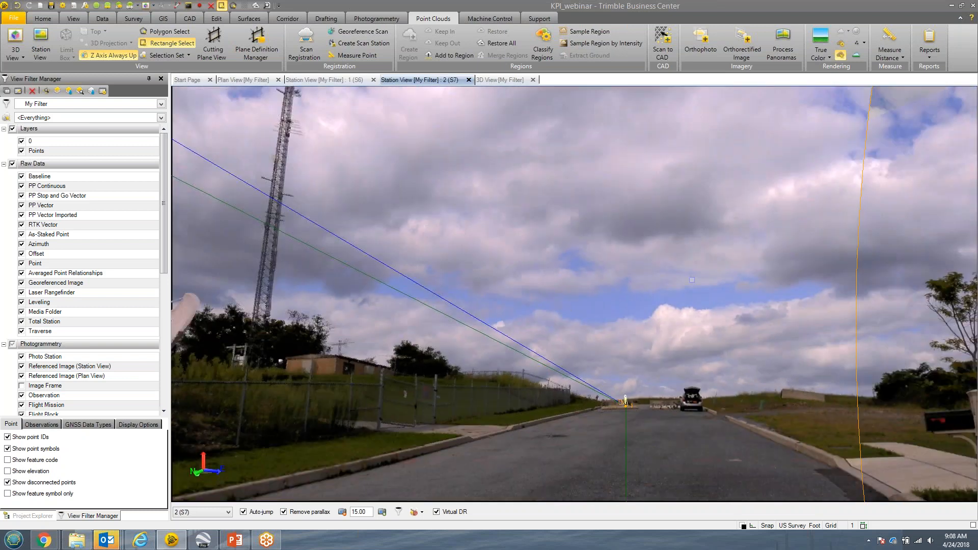
middle_drag(691, 279, 679, 232)
middle_drag(421, 243, 744, 214)
middle_drag(406, 296, 656, 229)
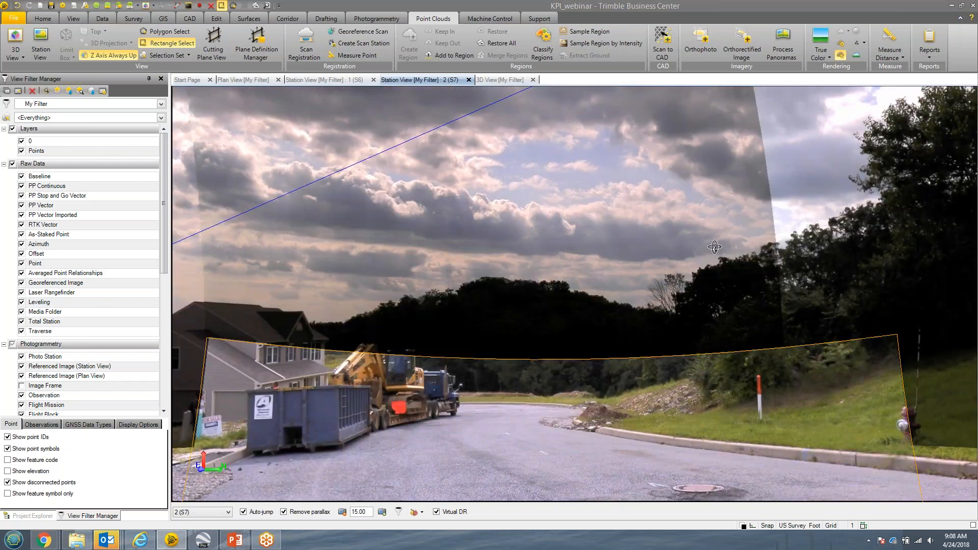
Process the panorama of station 2 (S7) with exposure balancing and edge blending of adjoining images.
click(791, 48)
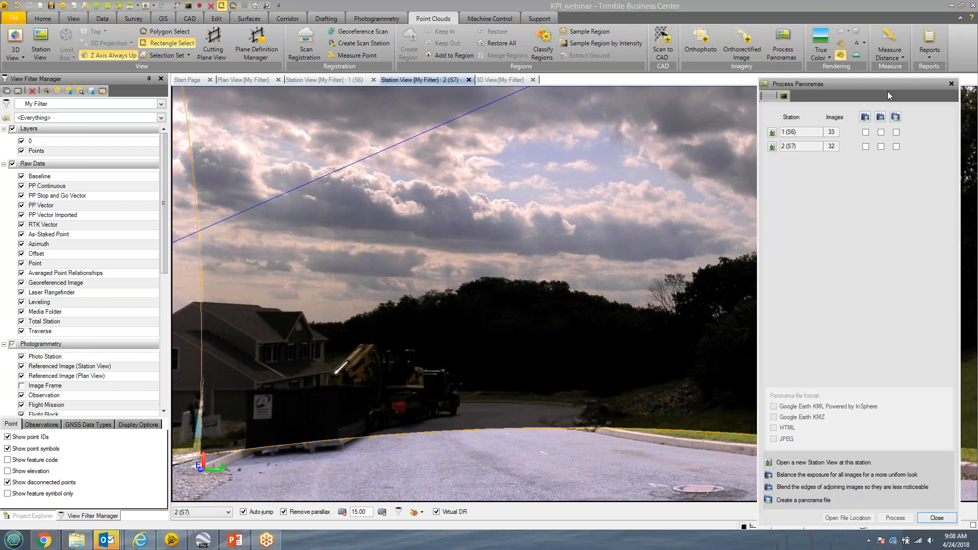
click(865, 147)
click(880, 147)
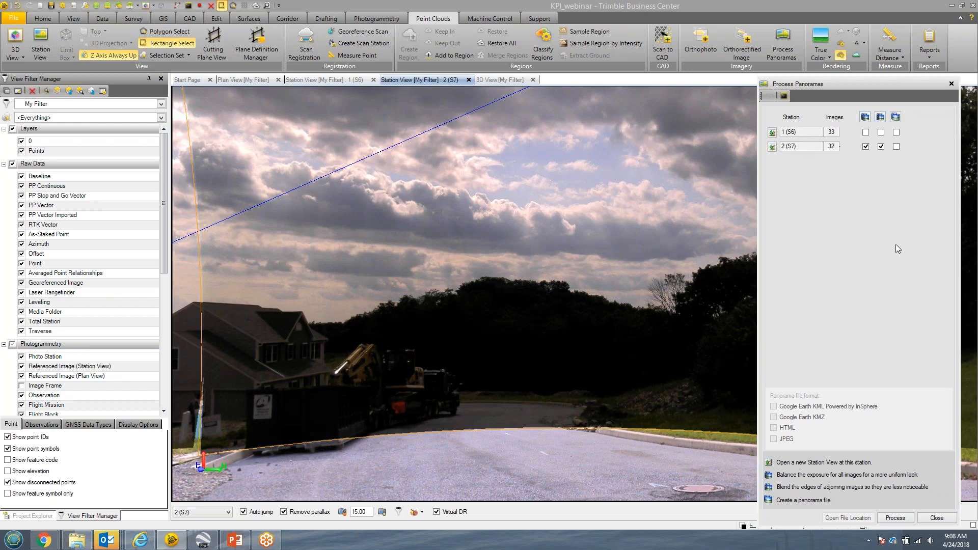
click(895, 517)
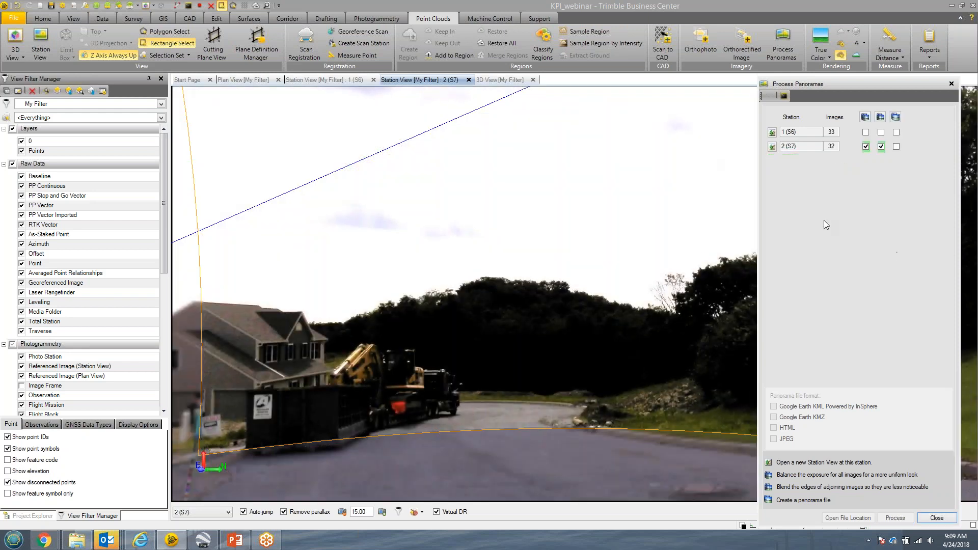
Clear the Process Panoramas window away from the station view.
double_click(926, 80)
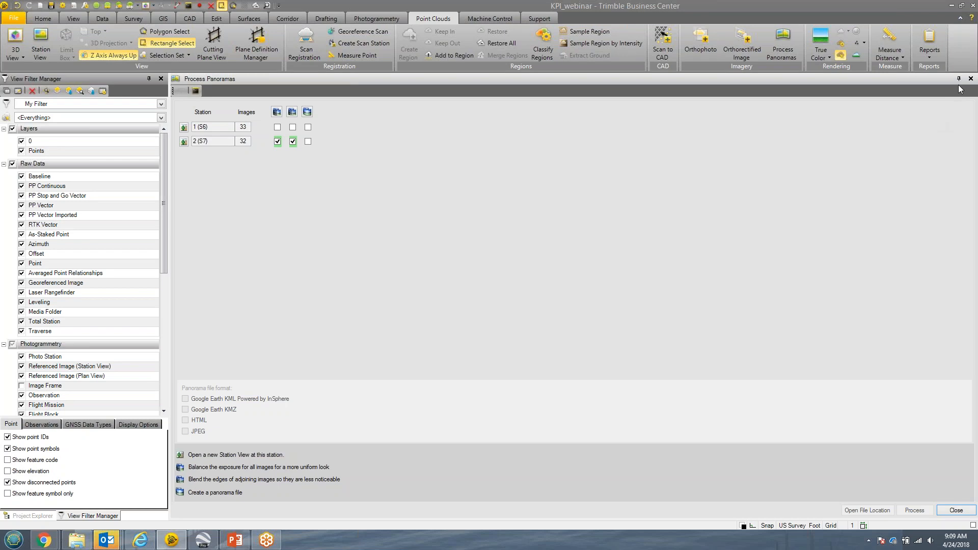
click(958, 80)
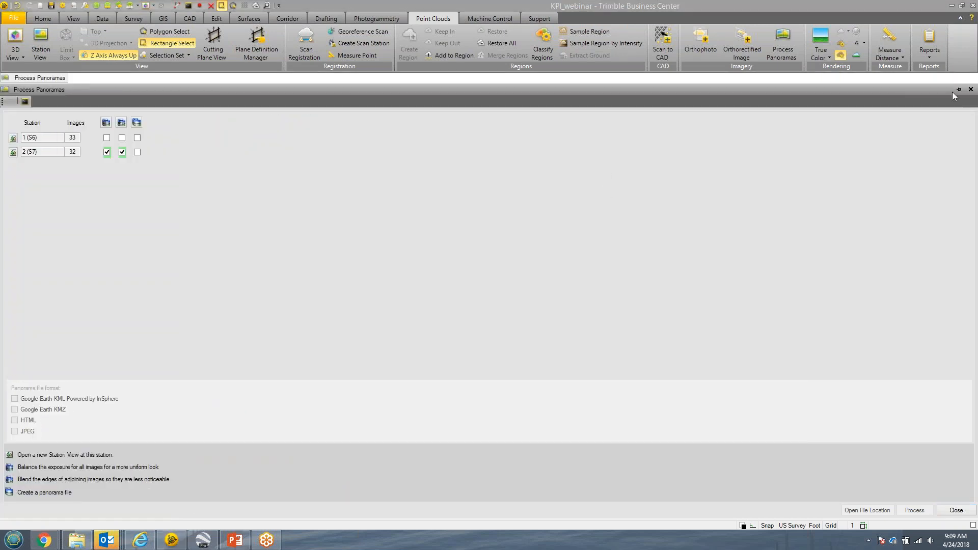
click(959, 90)
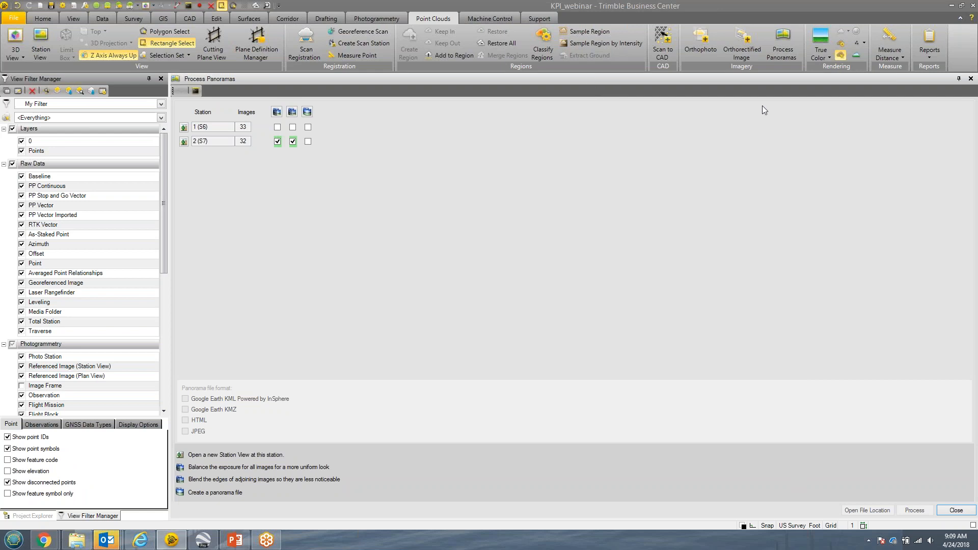
click(956, 510)
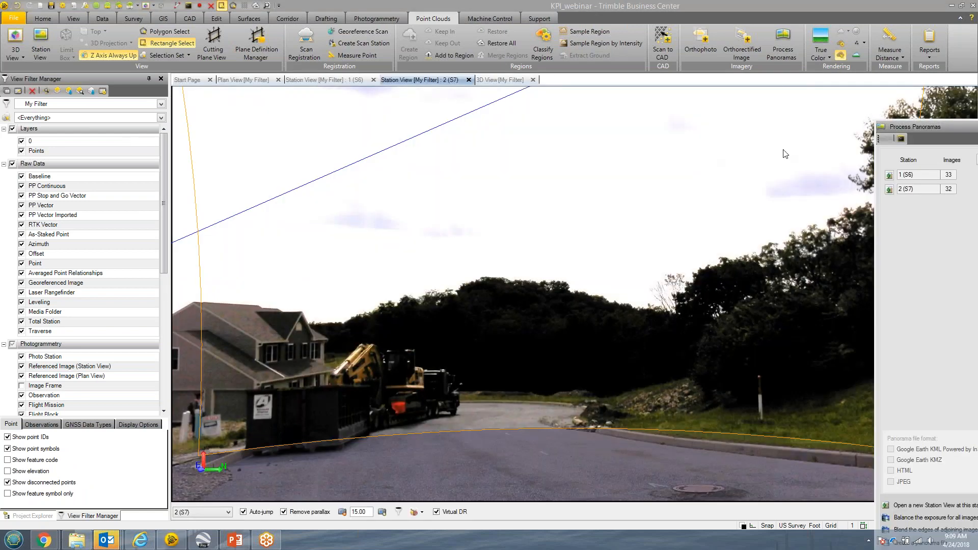
Look around the processed panorama of station 2 (S7), examining the treeline, both towers and the fenced building.
drag(499, 273, 366, 299)
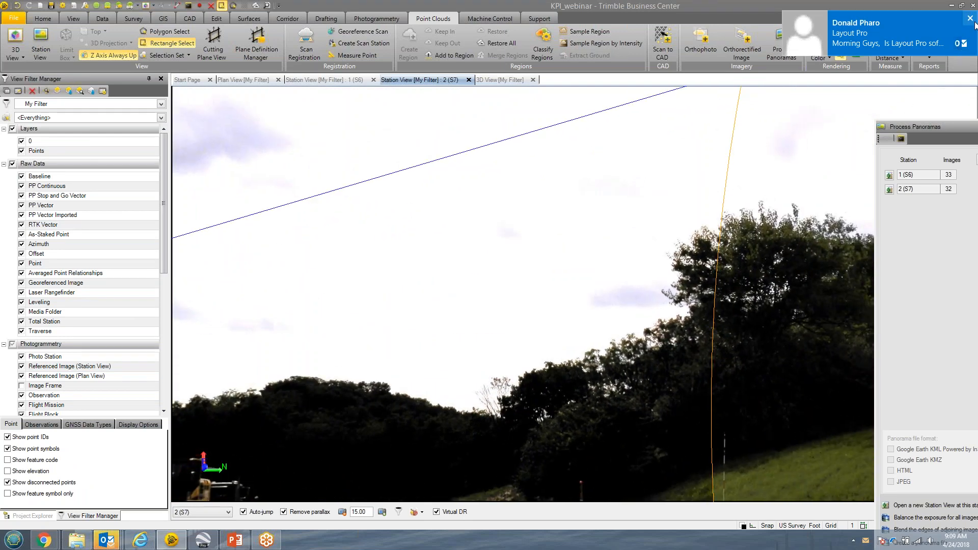
drag(449, 339, 205, 335)
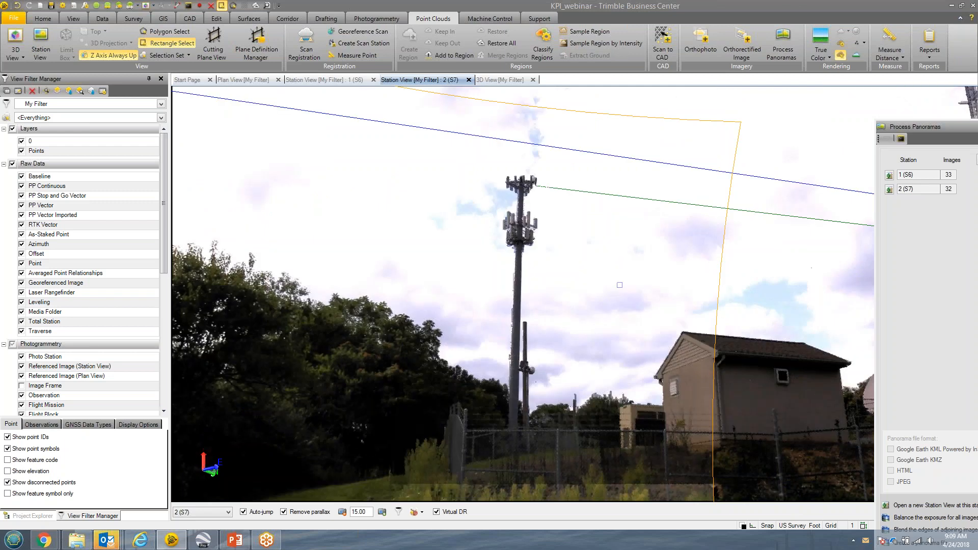
middle_drag(479, 269, 286, 264)
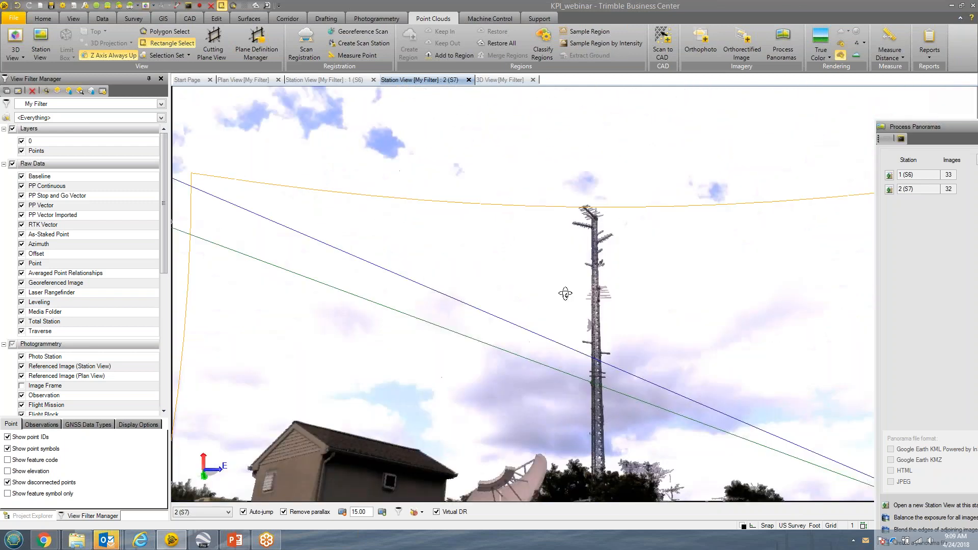
middle_drag(565, 291, 334, 255)
middle_drag(607, 356, 699, 311)
middle_drag(427, 327, 670, 362)
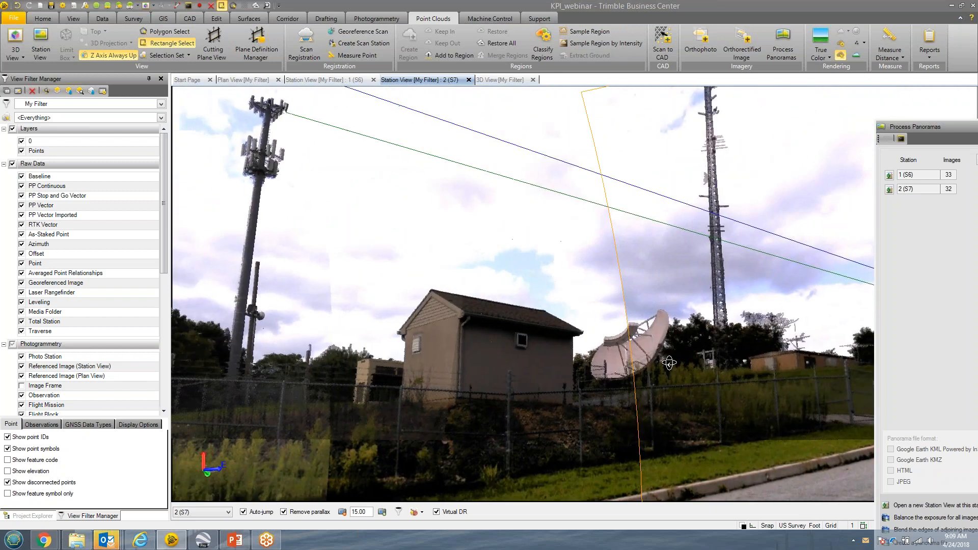
Show the station view for 1 (S6) and examine the nested close-up photos of the cell tower's antennas.
click(342, 80)
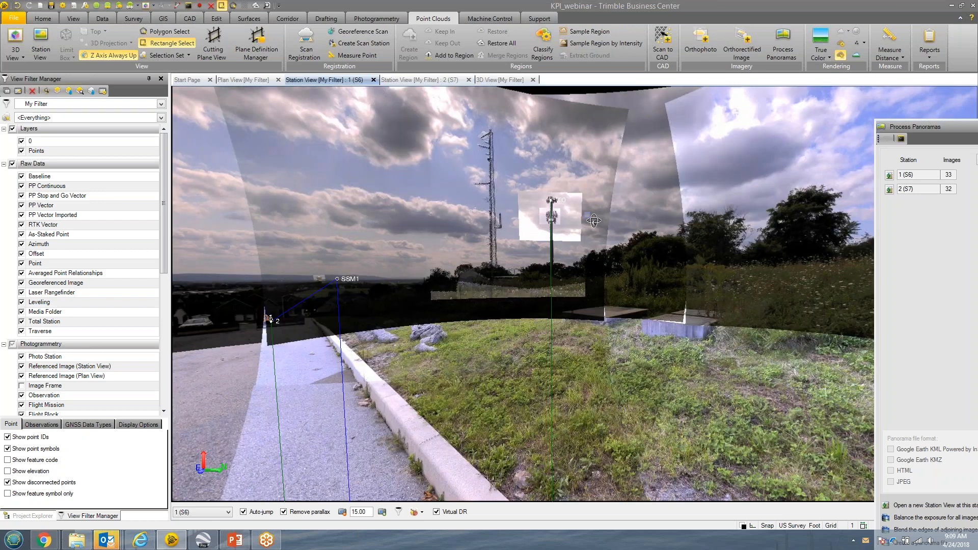
scroll(594, 220, down, 3)
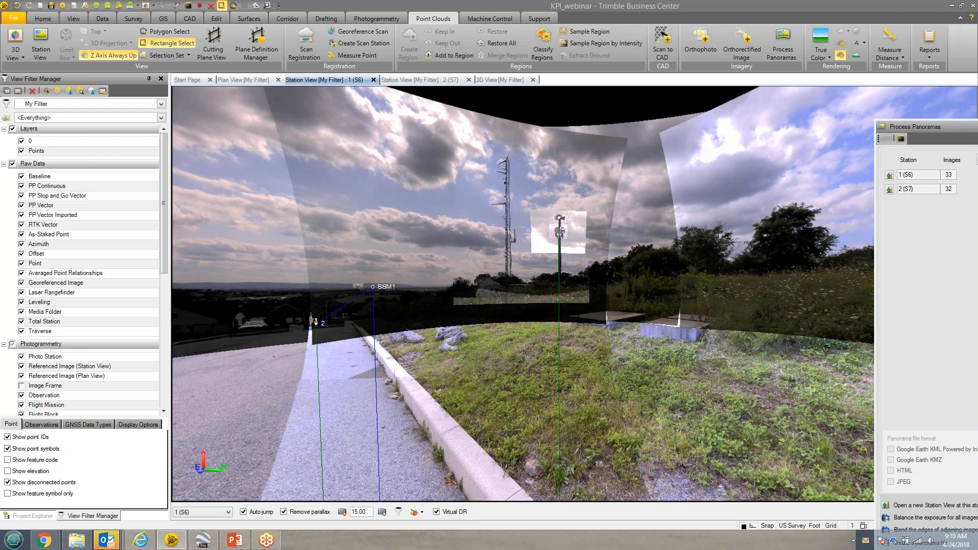
scroll(559, 218, up, 3)
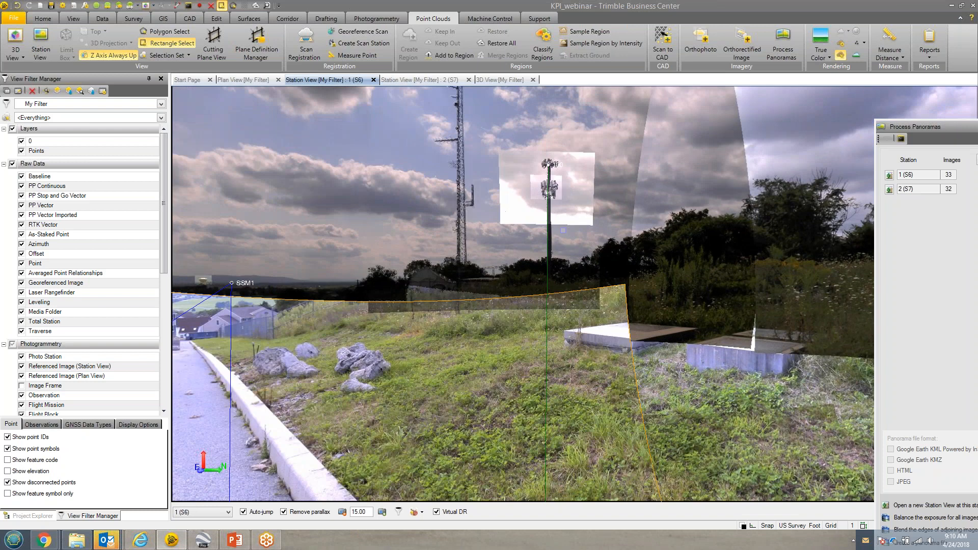
scroll(564, 230, up, 4)
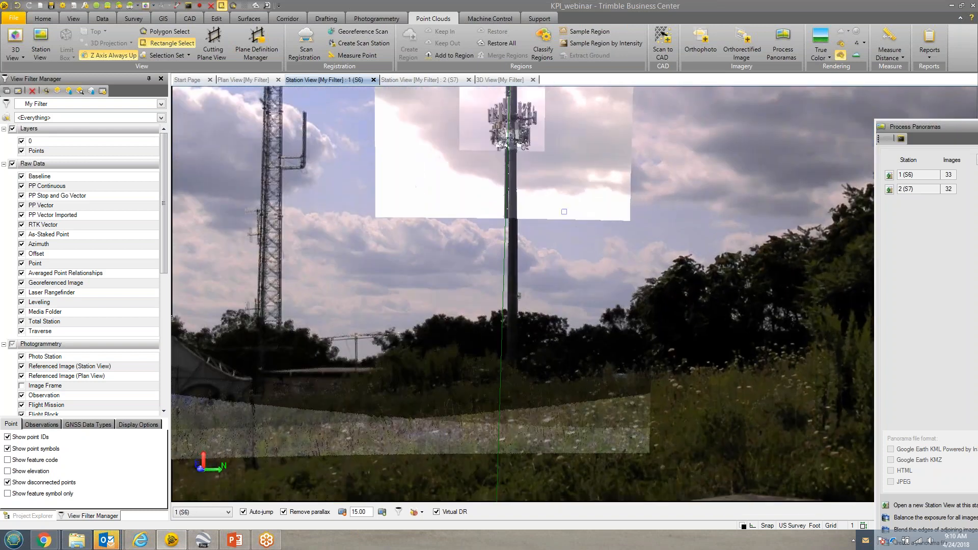
middle_drag(576, 238, 579, 262)
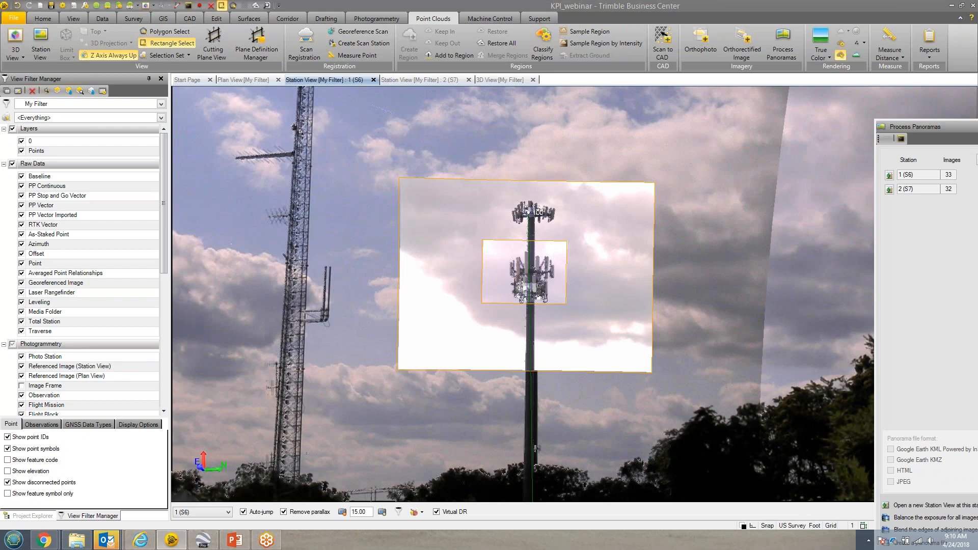
scroll(527, 288, up, 3)
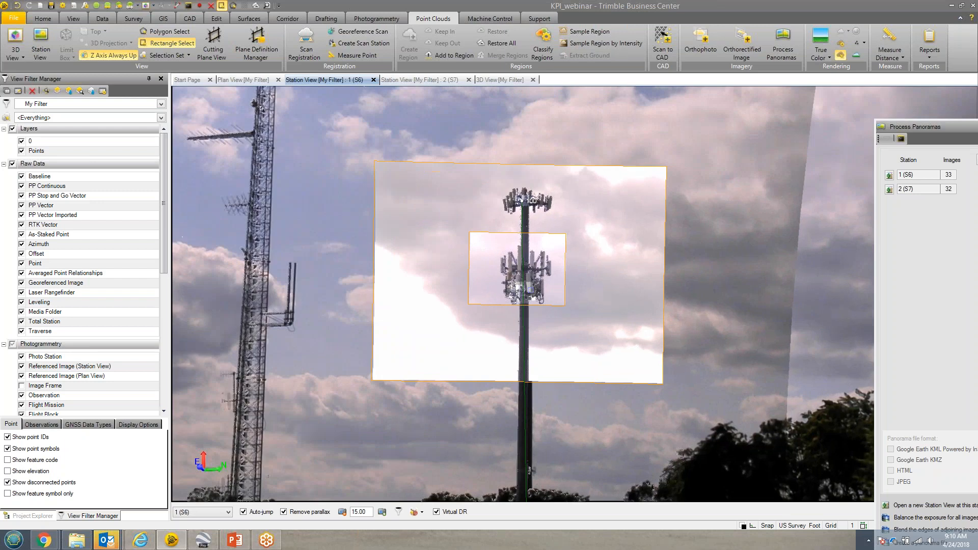
scroll(523, 283, up, 3)
middle_drag(466, 282, 586, 374)
scroll(537, 193, down, 1)
scroll(537, 194, up, 3)
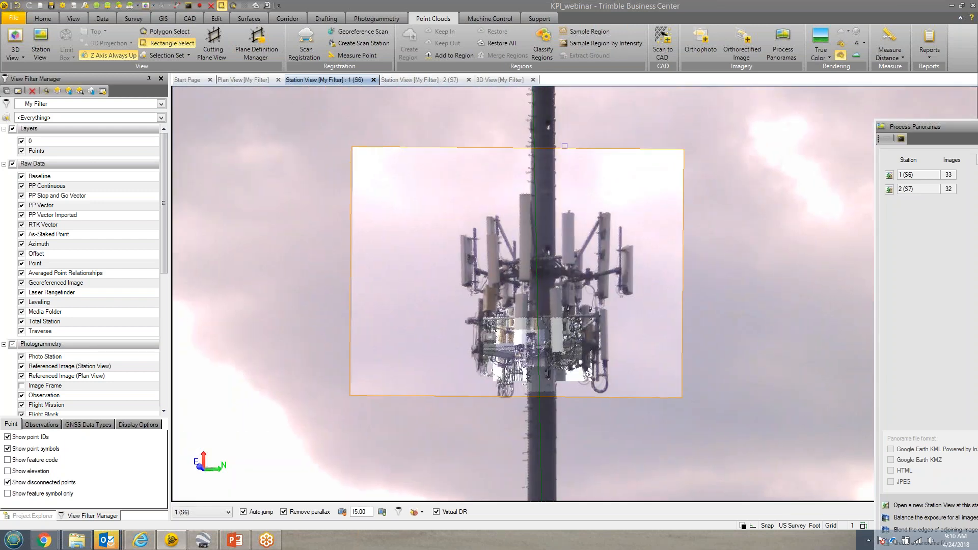
scroll(574, 296, up, 1)
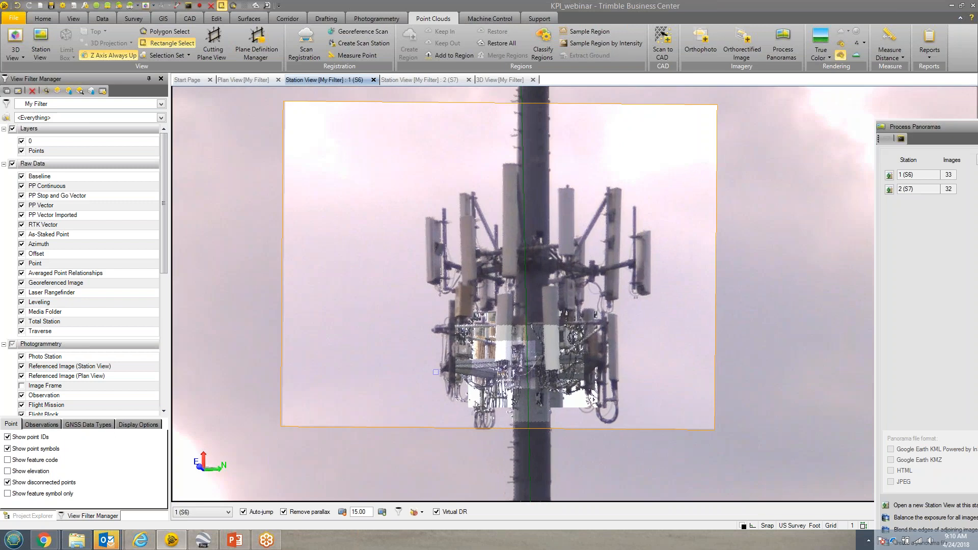
Hide all scans in My Filter so that only the photos of the tower's antenna platform show.
drag(164, 267, 148, 407)
click(13, 308)
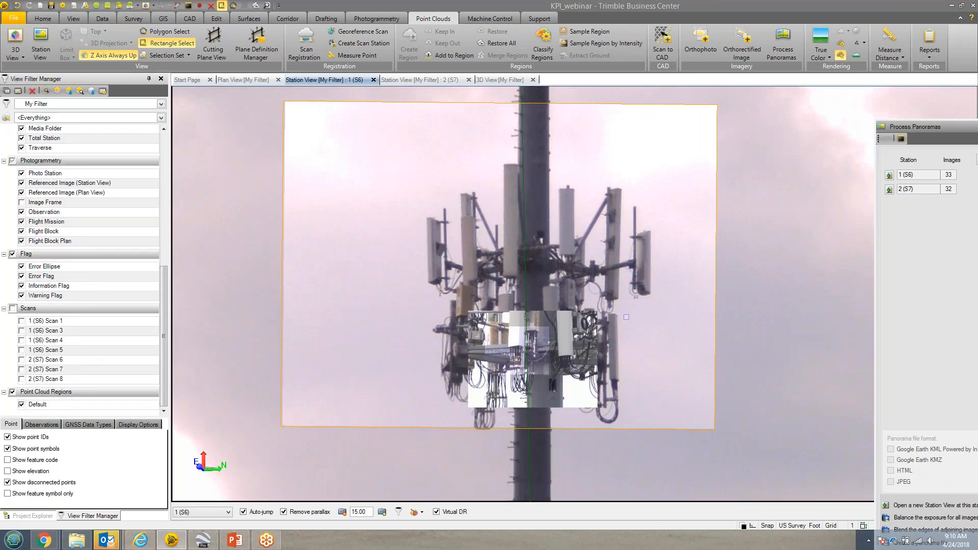
scroll(565, 363, up, 2)
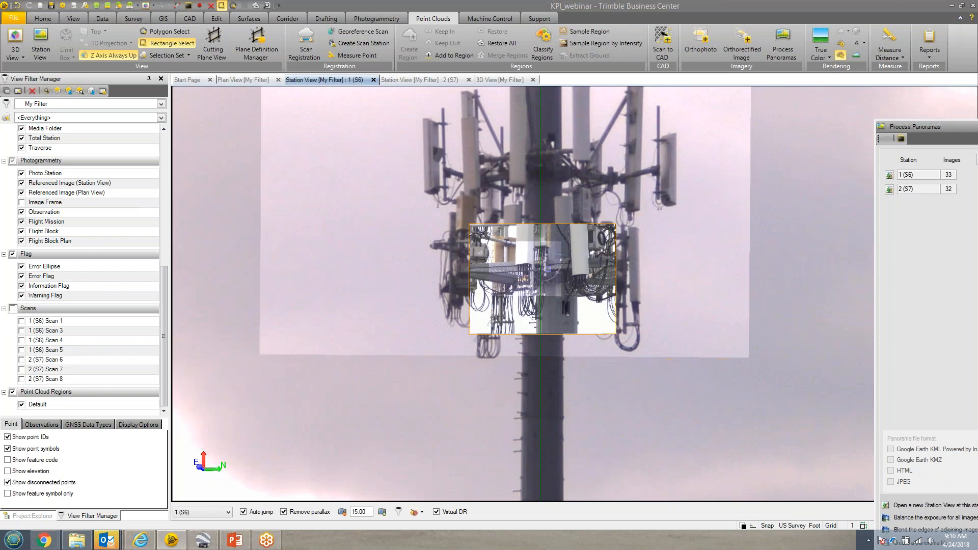
scroll(553, 281, up, 2)
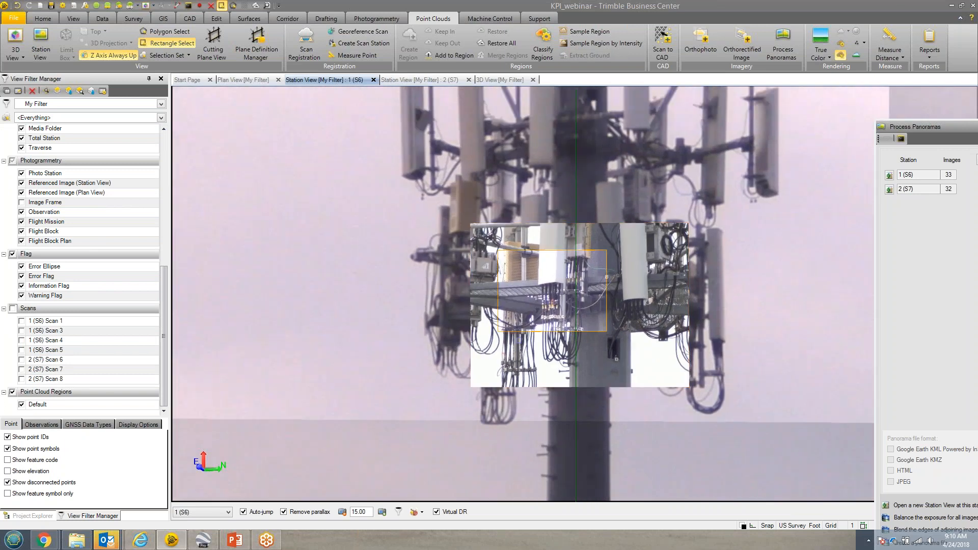
Examine the most detailed close-up photo of the antenna platform, including the cables, clamps and colour-banded labels below the panel antenna.
scroll(574, 294, up, 3)
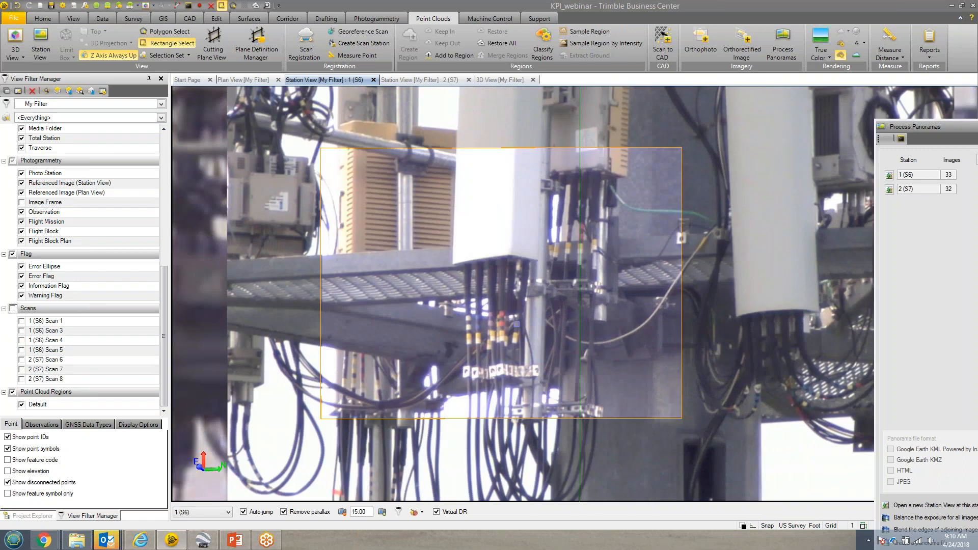
scroll(575, 308, up, 2)
middle_drag(518, 363, 604, 295)
scroll(557, 278, up, 2)
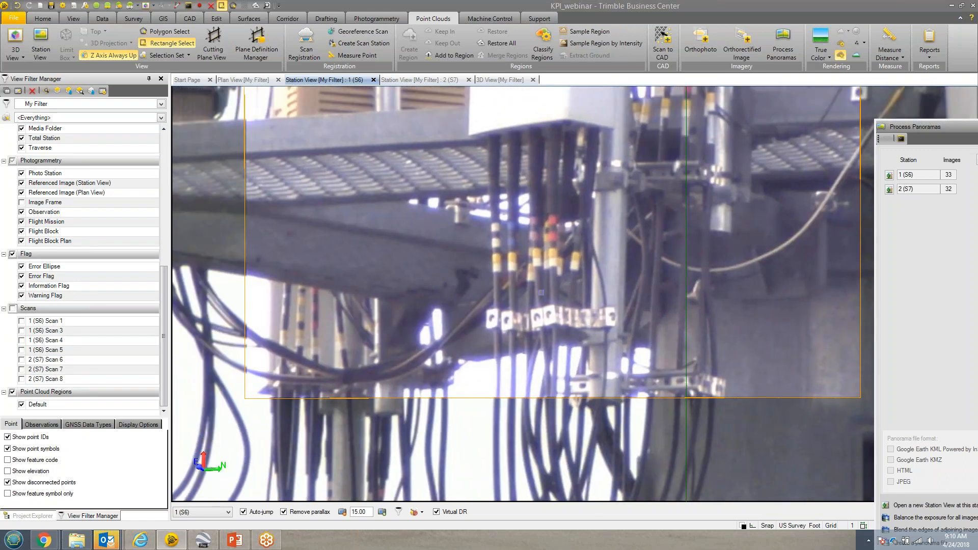
scroll(541, 265, up, 1)
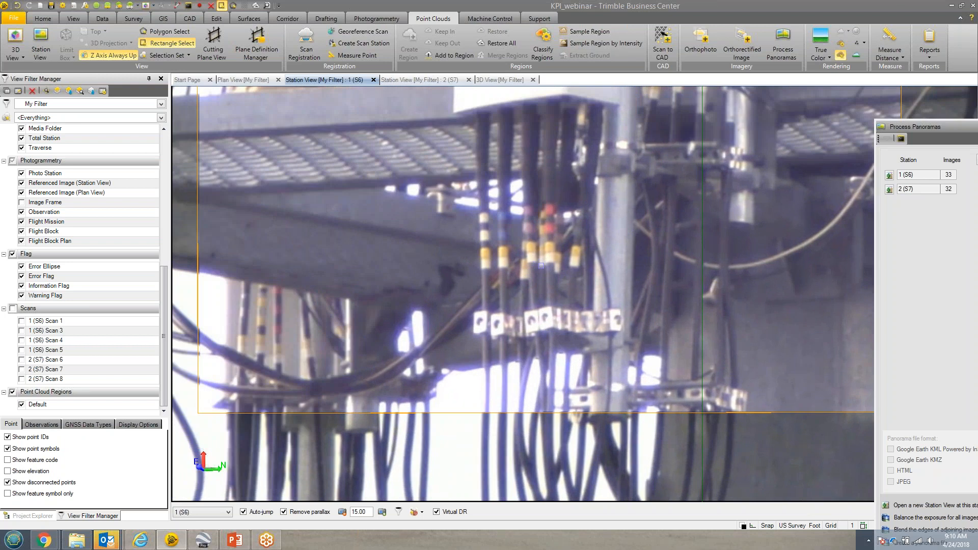
scroll(550, 218, up, 2)
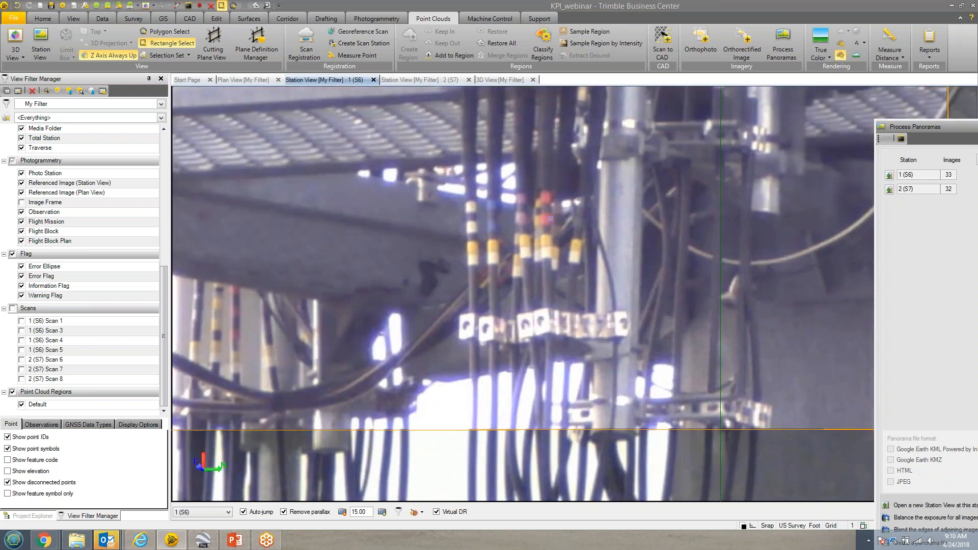
middle_drag(558, 117, 541, 269)
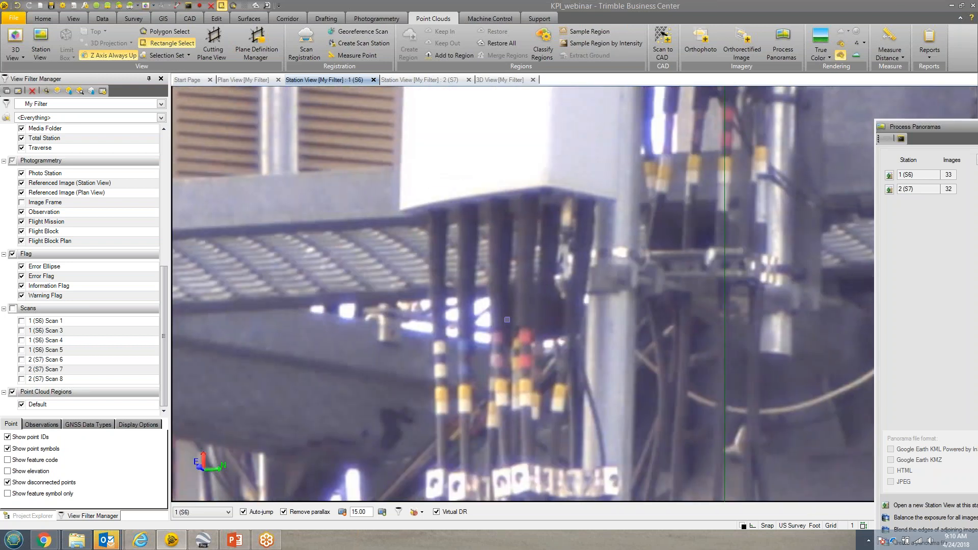
Examine the close-up photo's cable clamps below the panel antenna and the label on the equipment box behind it.
middle_drag(517, 336, 518, 315)
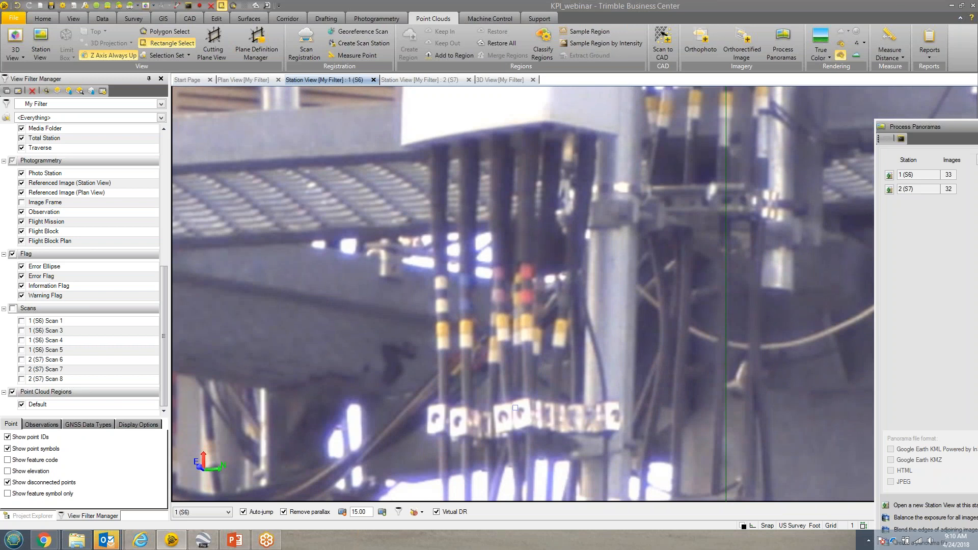
middle_drag(565, 304, 467, 399)
middle_drag(513, 121, 531, 270)
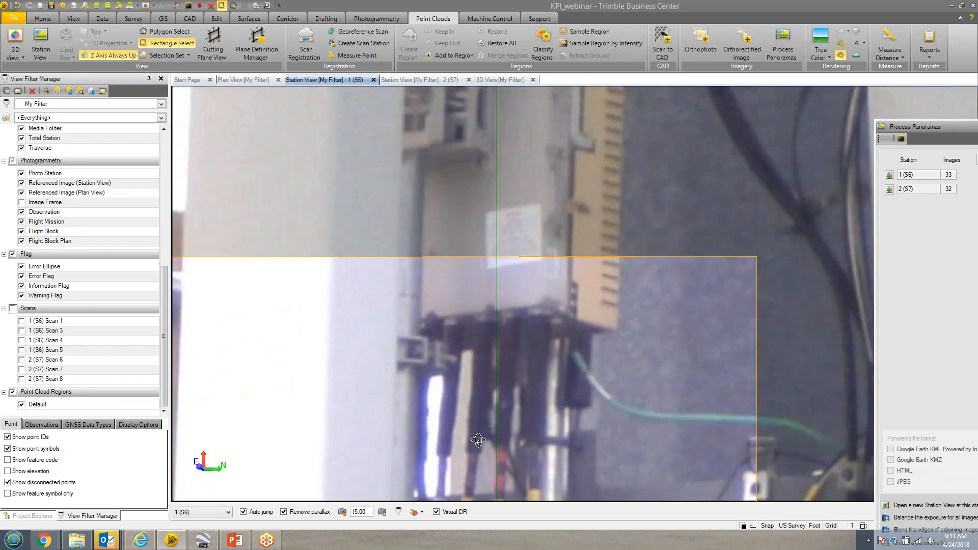
scroll(532, 270, up, 3)
scroll(531, 269, down, 3)
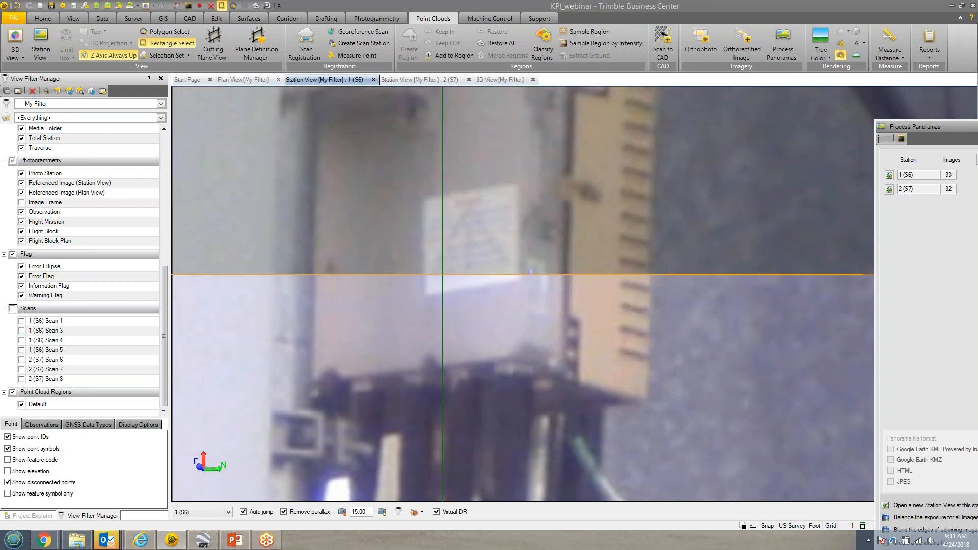
scroll(531, 271, down, 2)
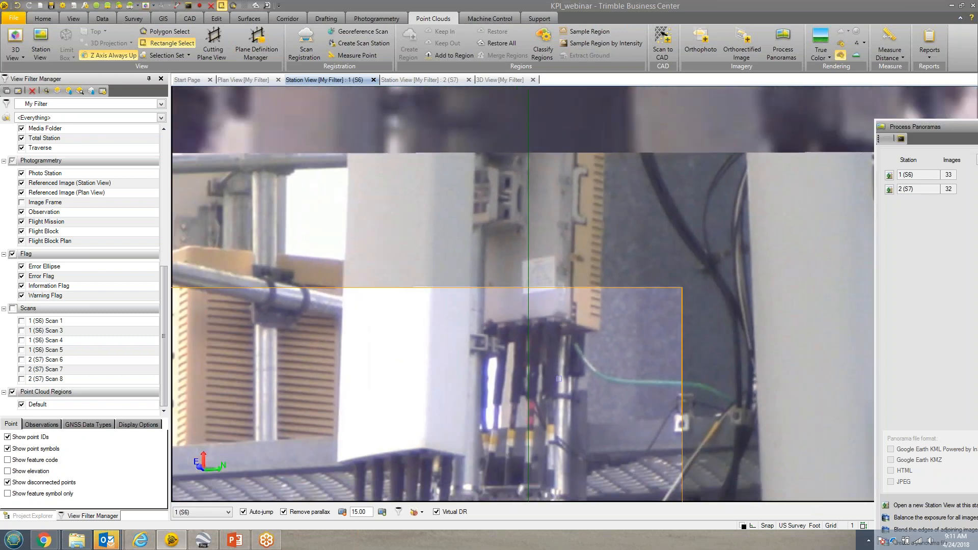
Compare the nested tower photos, from the antenna platform close-up out to the panorama with both towers.
middle_drag(545, 494, 565, 318)
scroll(564, 317, down, 1)
scroll(564, 317, down, 1)
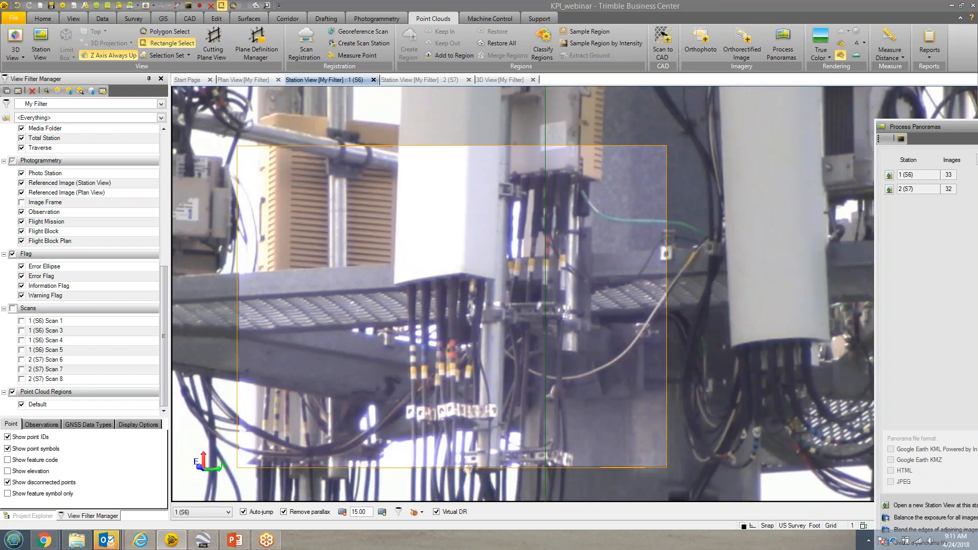
scroll(564, 317, down, 1)
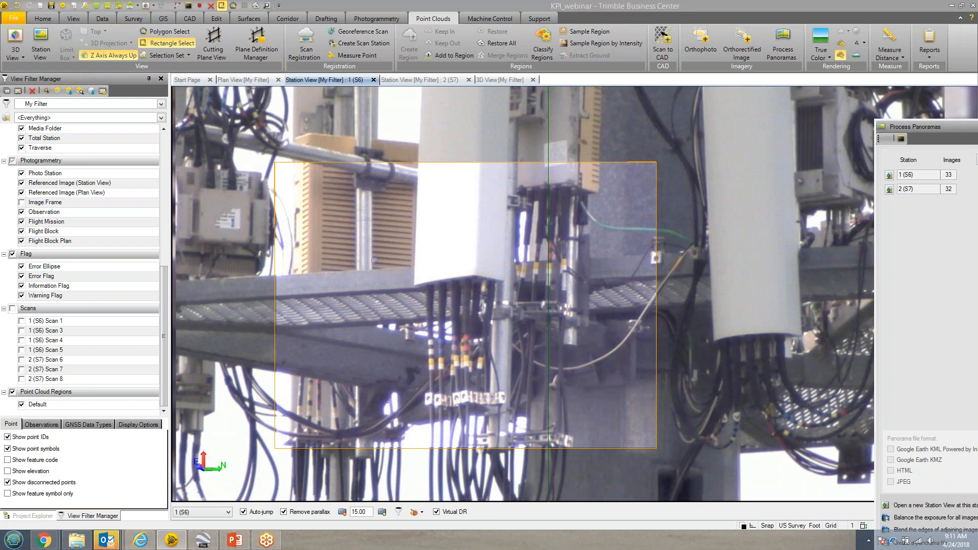
scroll(441, 440, down, 2)
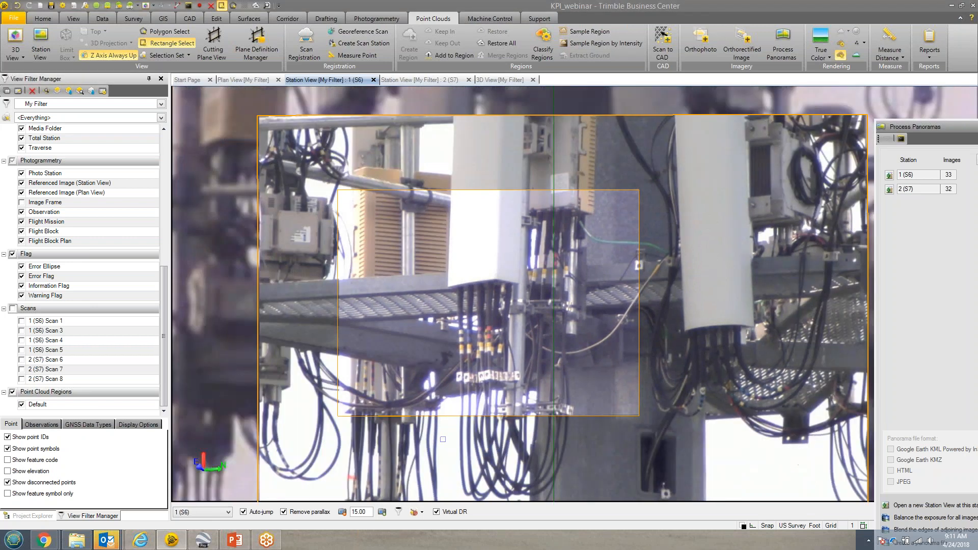
scroll(442, 438, down, 4)
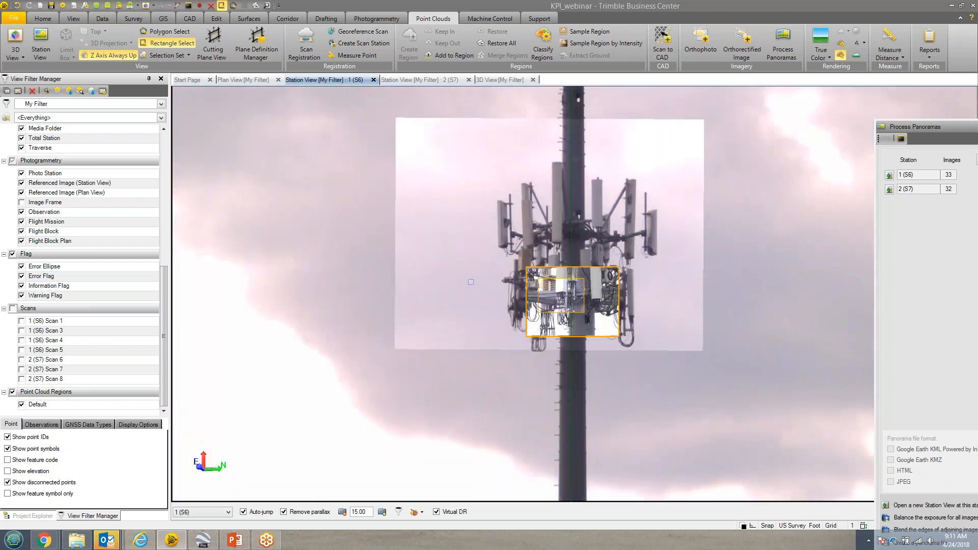
scroll(471, 282, down, 5)
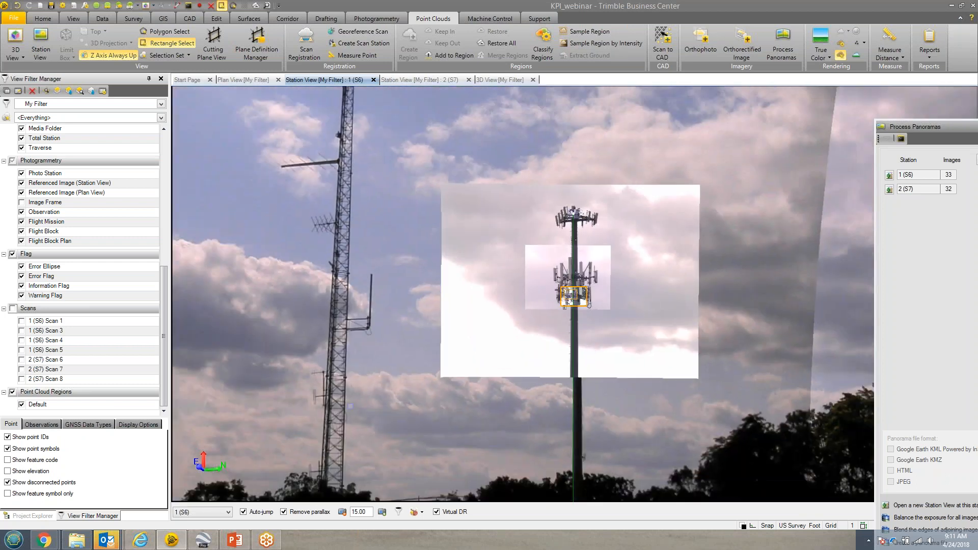
Find the distant water tower near point SSM1 and examine its close-up photo, including the Kutztown University lettering.
drag(372, 387, 593, 340)
scroll(515, 331, up, 3)
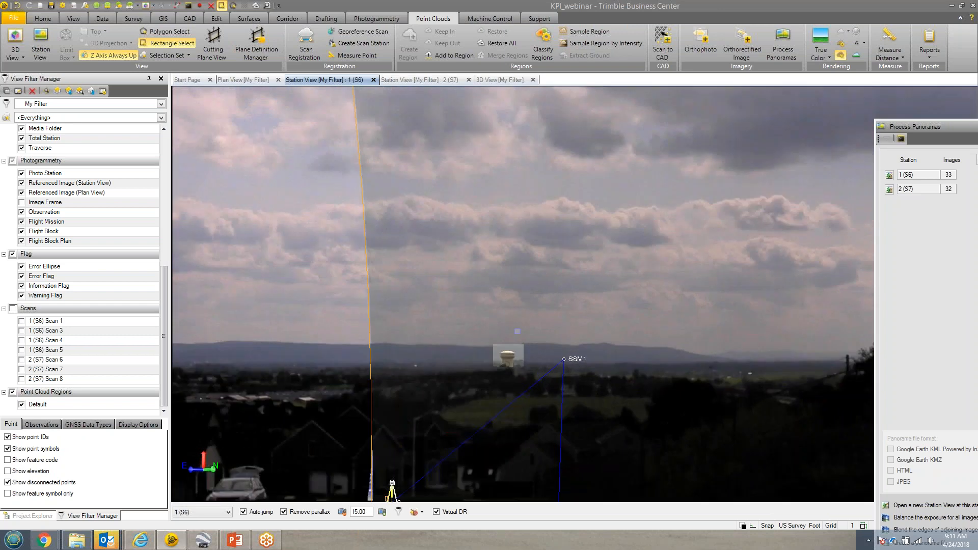
scroll(485, 365, up, 4)
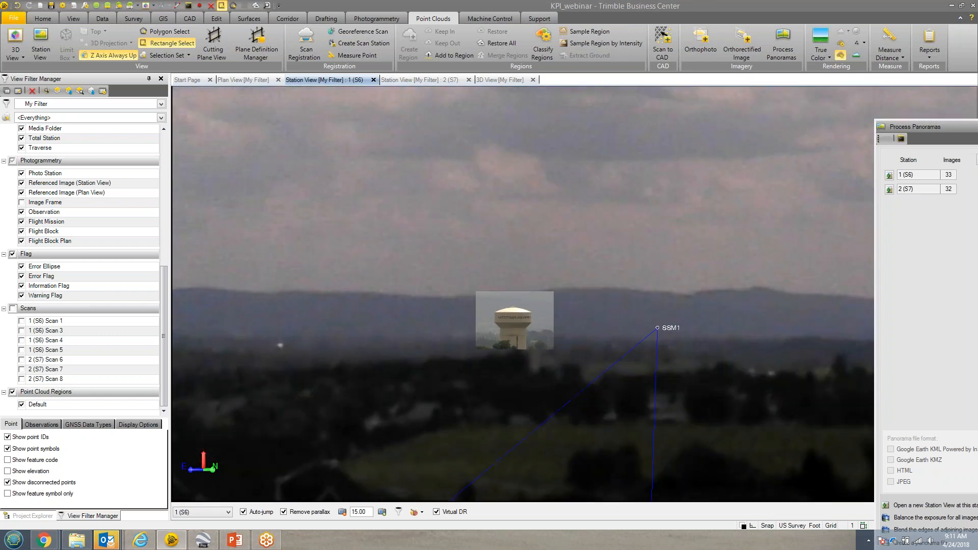
scroll(528, 323, up, 5)
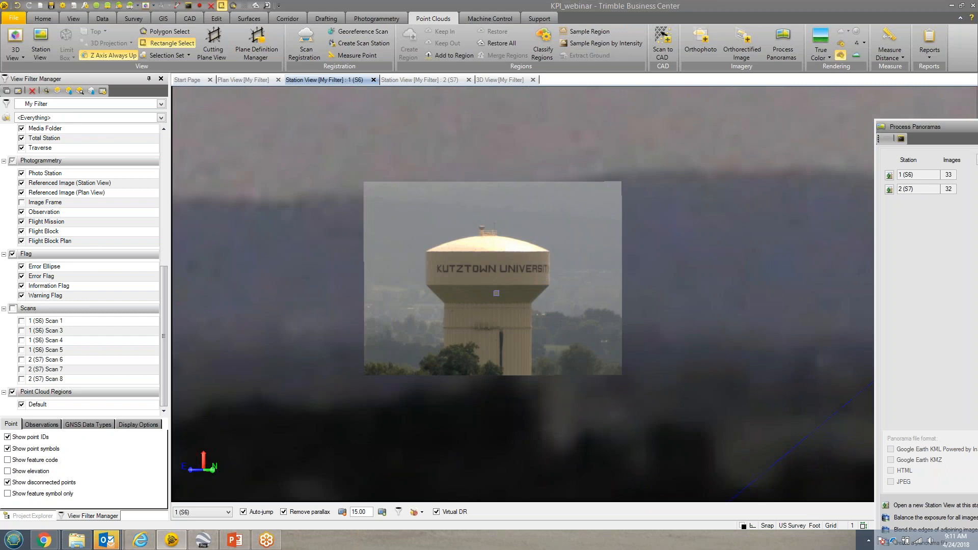
scroll(496, 293, up, 2)
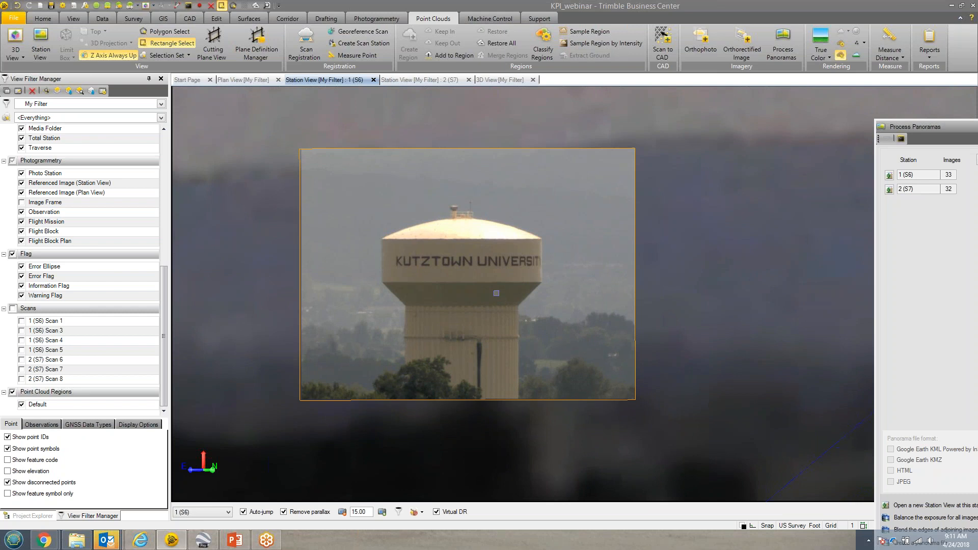
scroll(488, 285, up, 2)
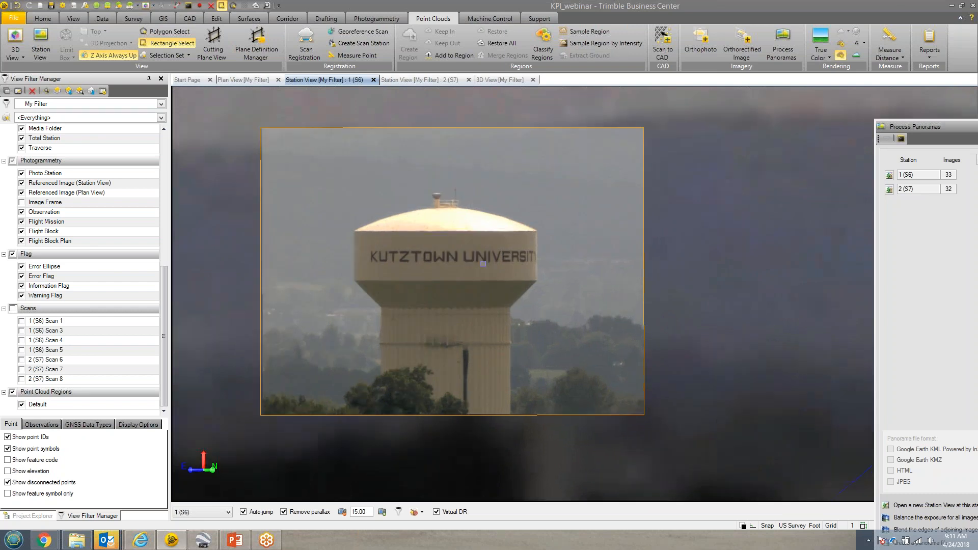
scroll(485, 282, up, 3)
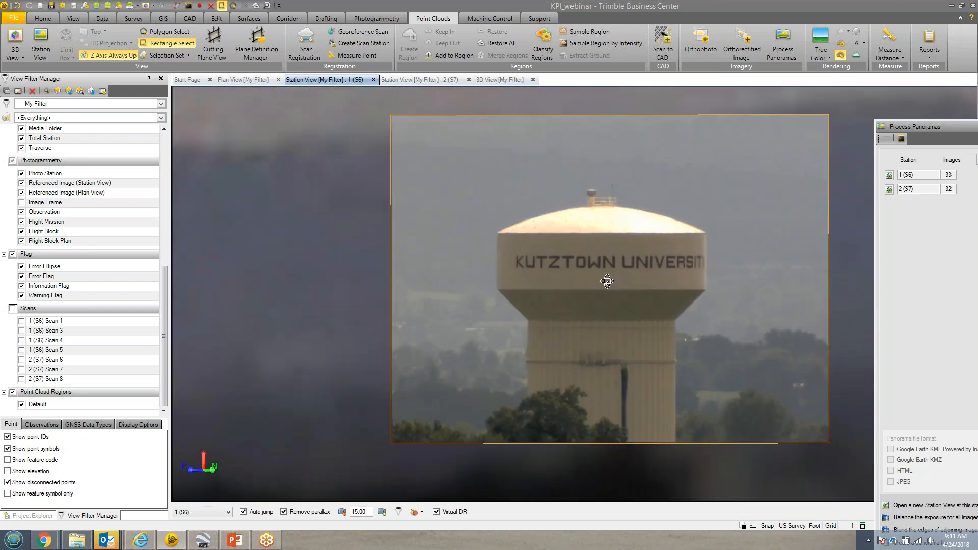
scroll(565, 290, down, 2)
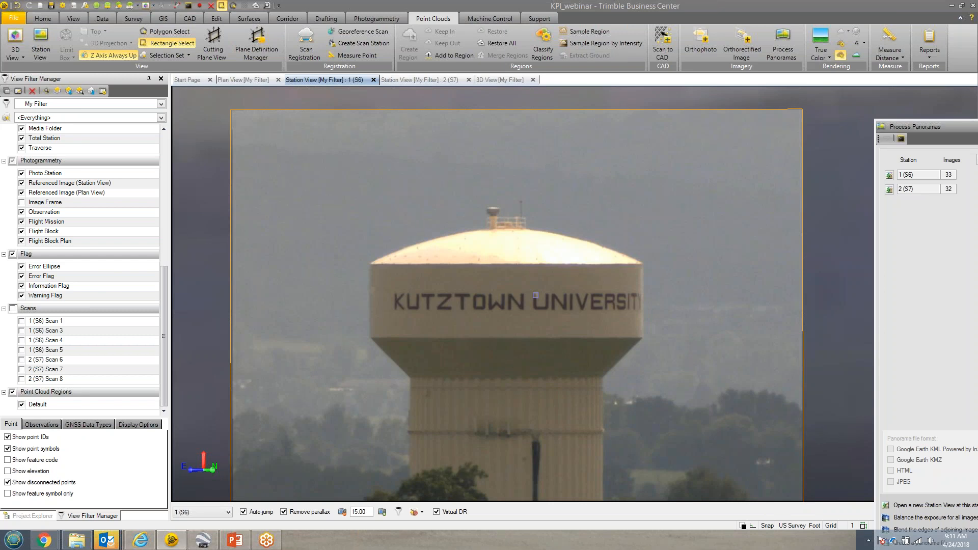
scroll(535, 295, down, 3)
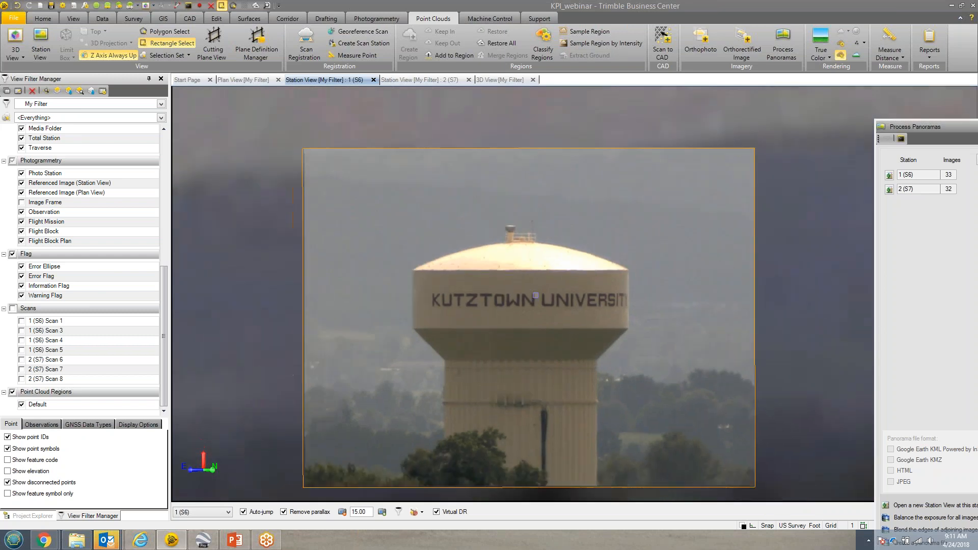
scroll(535, 294, down, 5)
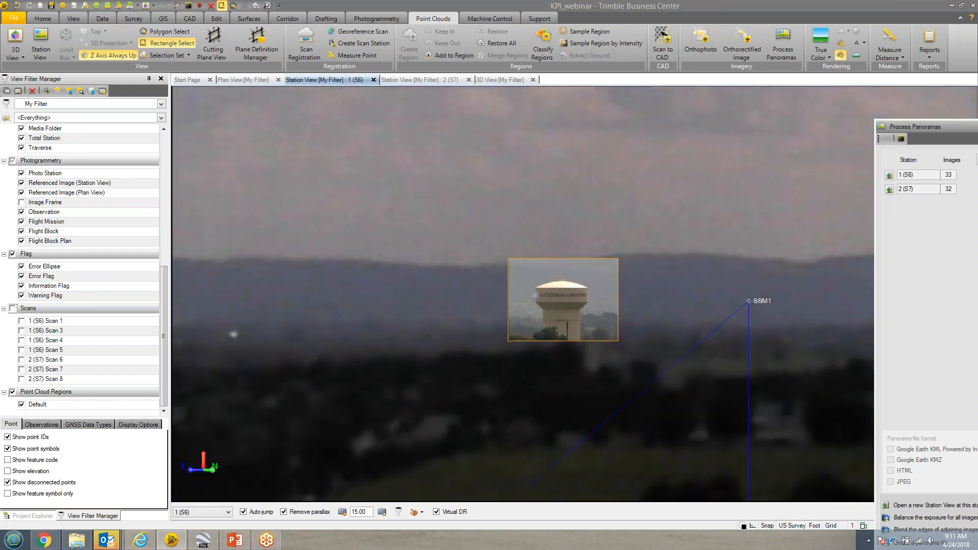
Look around station 1 (S6)'s panorama back to the cell tower, with the lattice tower and foreground field in view.
scroll(535, 295, down, 3)
middle_drag(581, 397, 550, 168)
scroll(351, 330, down, 3)
middle_drag(457, 329, 360, 352)
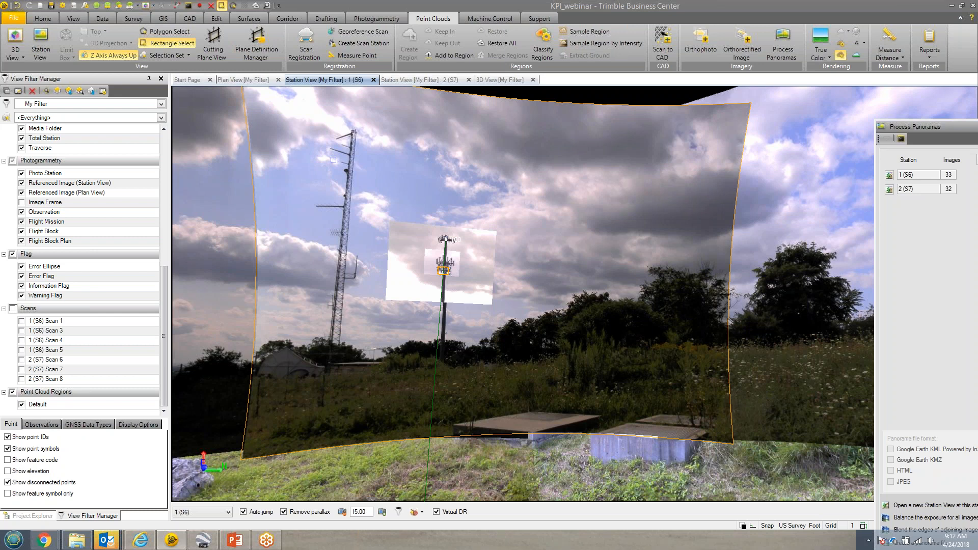
Show all scans of both stations in the 3D view and close the Process Panoramas settings.
click(492, 81)
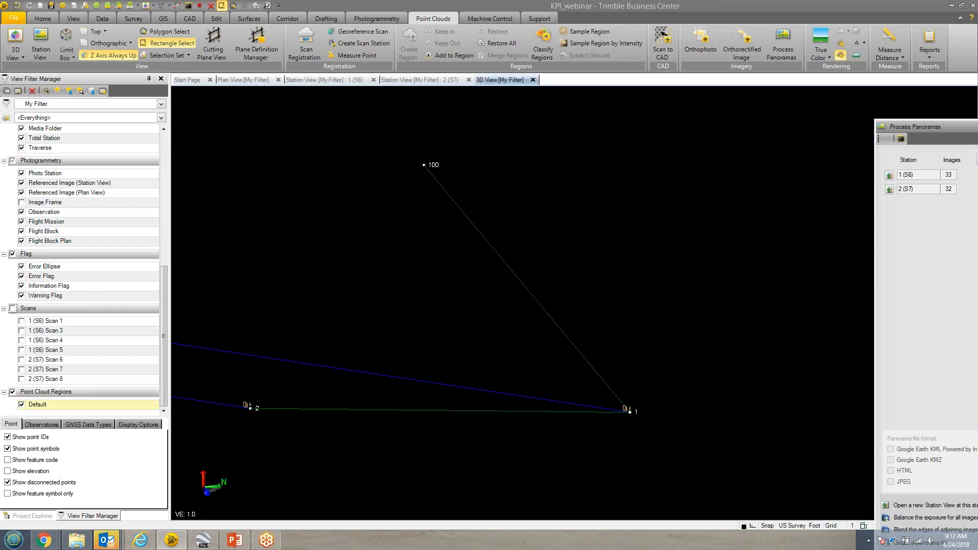
click(13, 308)
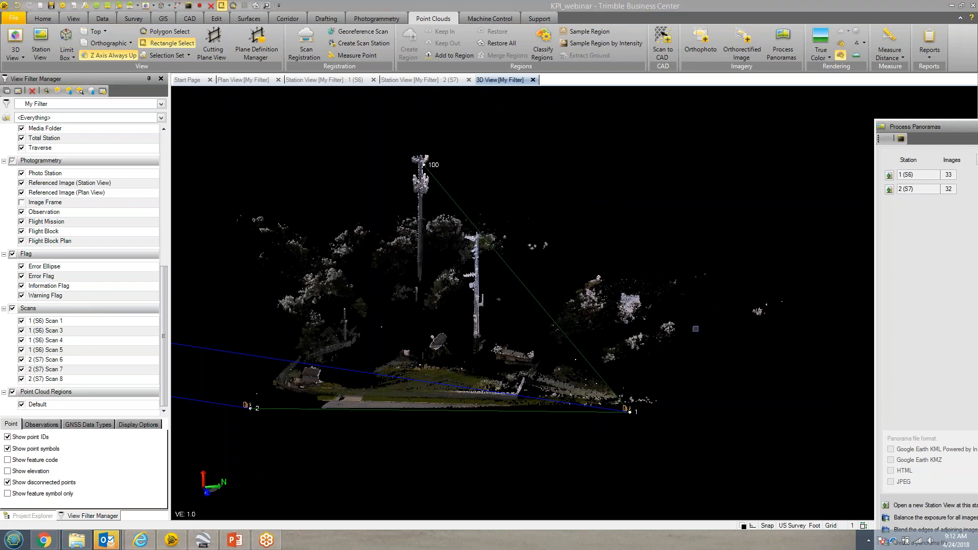
mouse_move(608, 252)
middle_down()
mouse_move(644, 237)
mouse_move(618, 251)
middle_up()
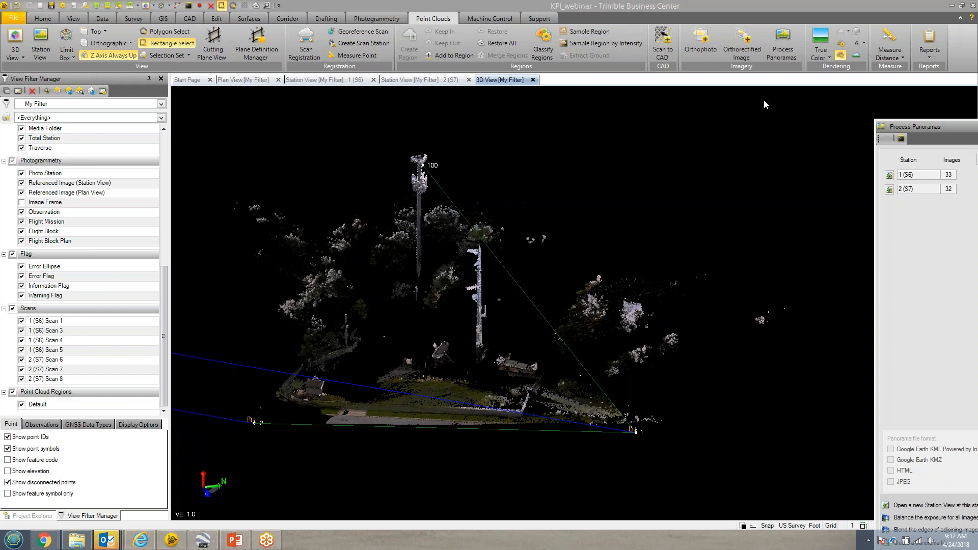
drag(948, 126, 728, 104)
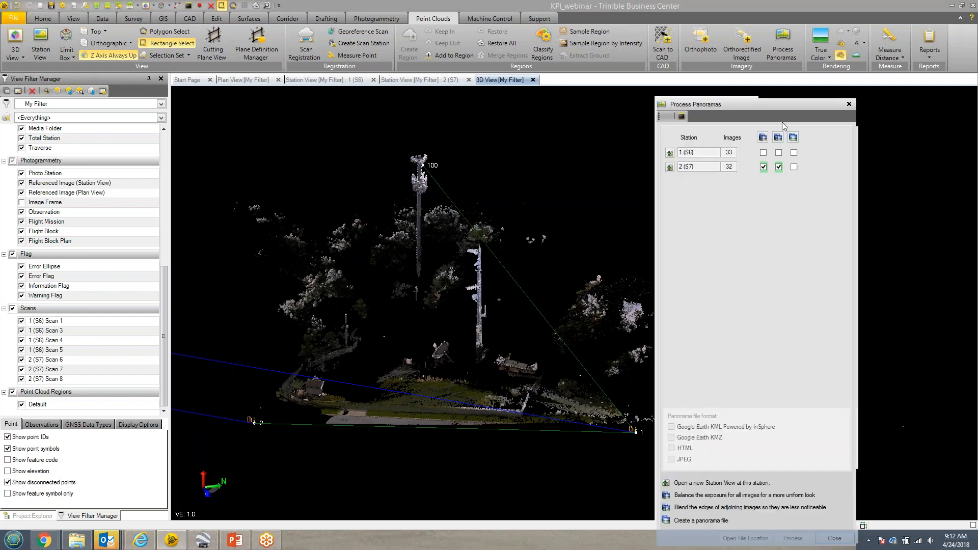
click(848, 104)
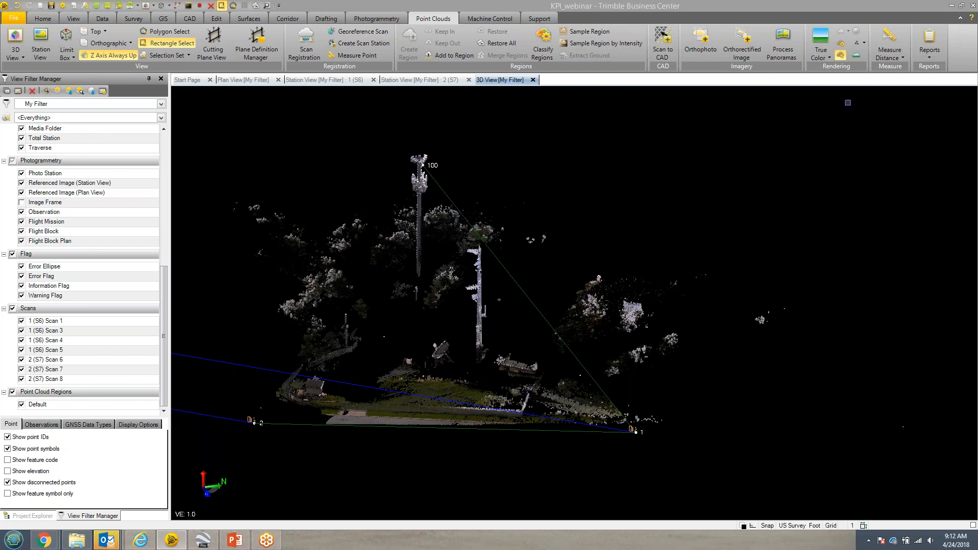
Classify the Default point cloud region into buildings, ground, high vegetation, poles and signs, and power lines, with one new region per class.
click(543, 45)
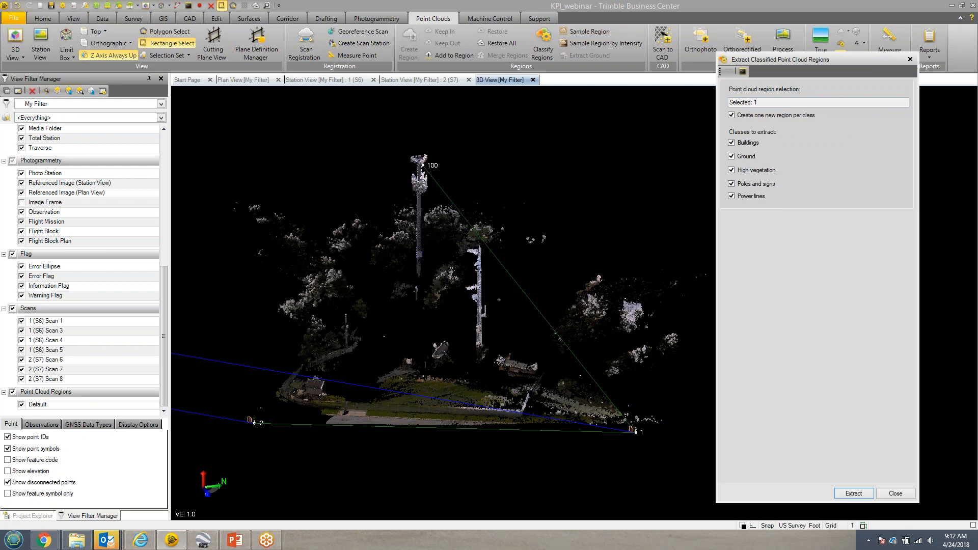
click(419, 254)
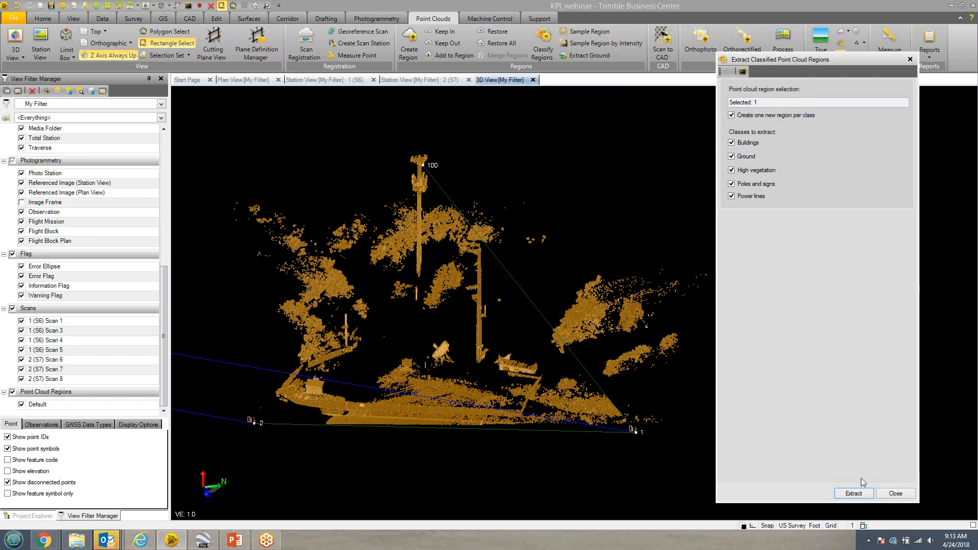
click(855, 492)
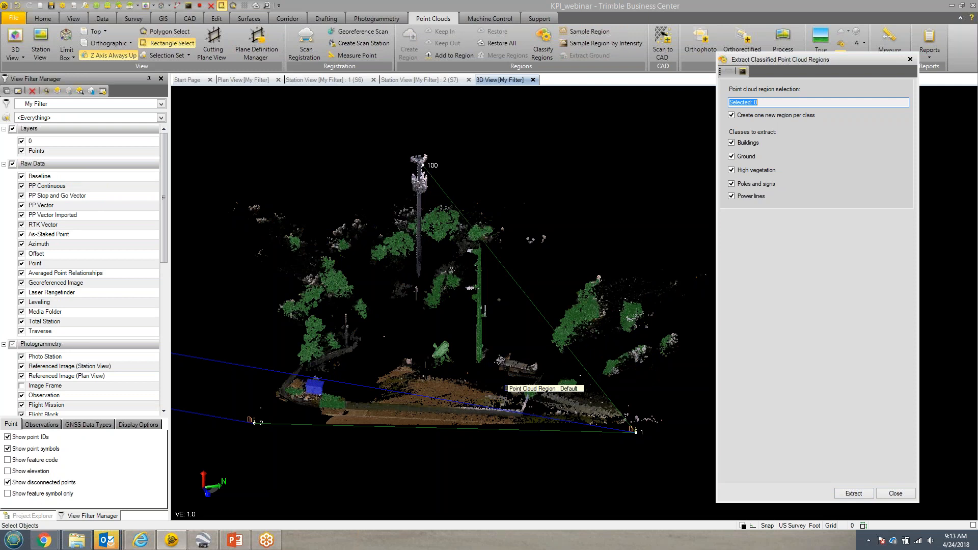
Review the extracted point cloud regions in the view filter and examine the classified building and the vegetation around it.
click(98, 116)
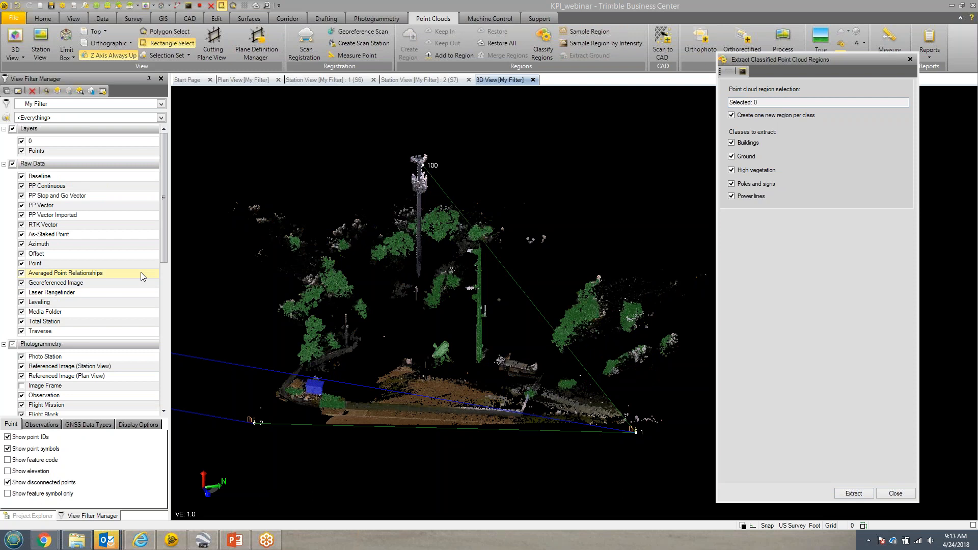
drag(165, 243, 155, 402)
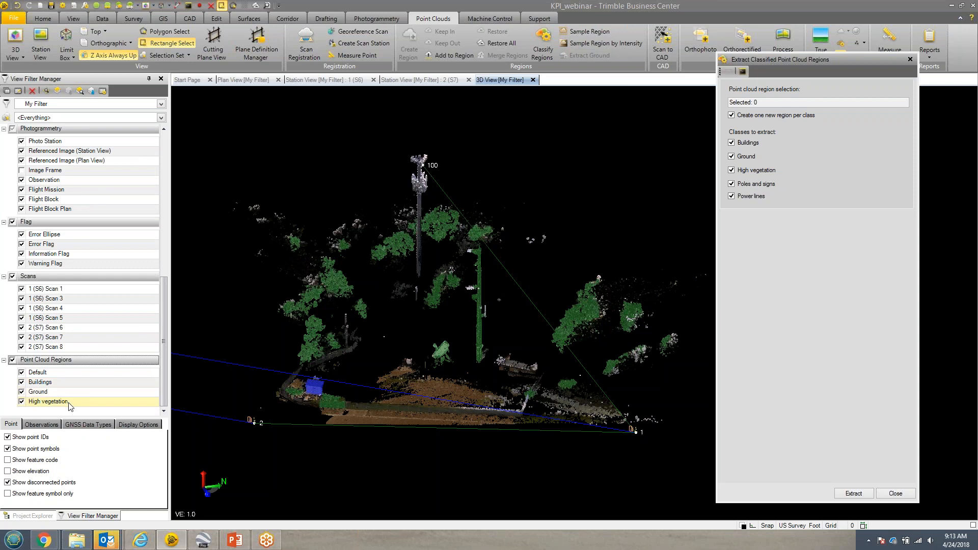
scroll(500, 360, up, 2)
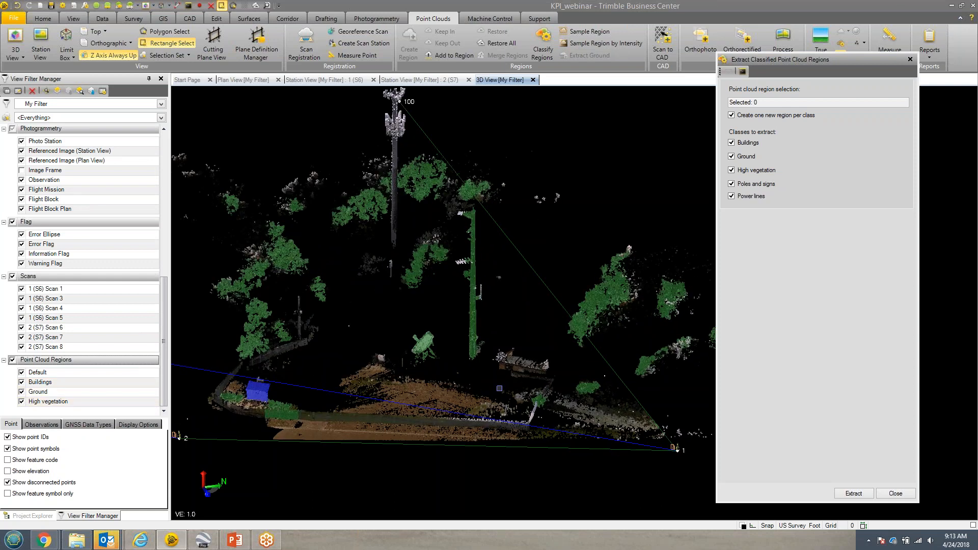
scroll(499, 388, up, 2)
middle_drag(532, 358, 583, 249)
scroll(261, 283, up, 1)
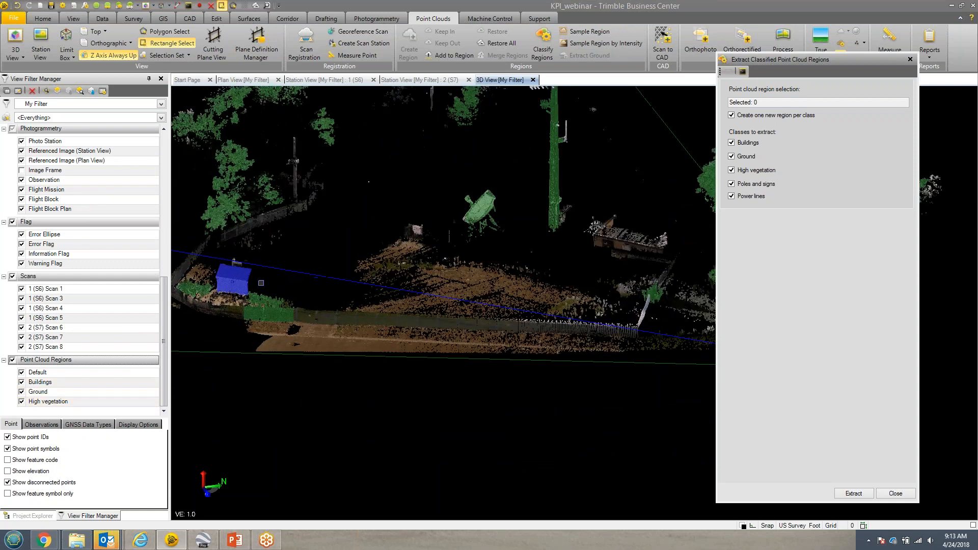
scroll(261, 283, up, 4)
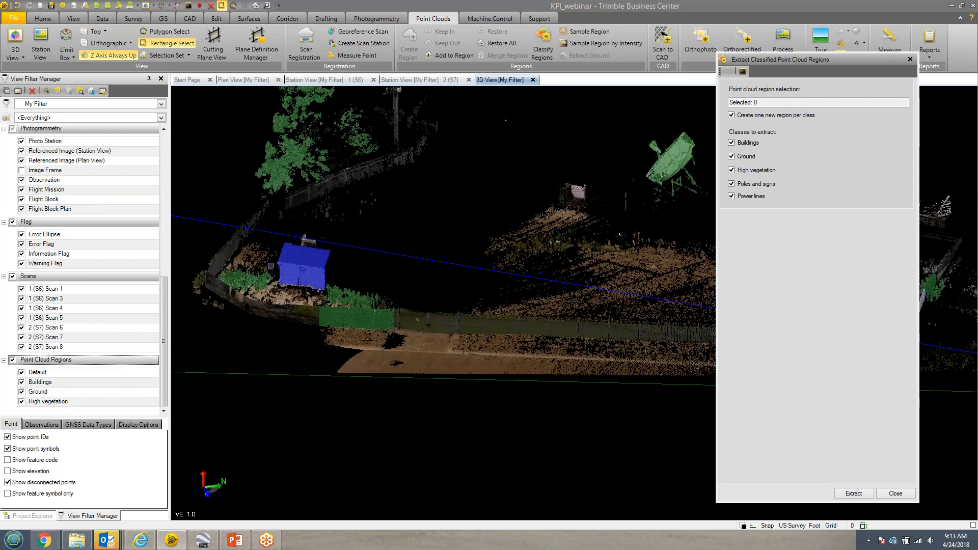
shift+middle_drag(330, 268, 359, 283)
Examine how the fence line, satellite dish, lattice tower and trees are classified in the 3D view.
middle_drag(696, 264, 572, 262)
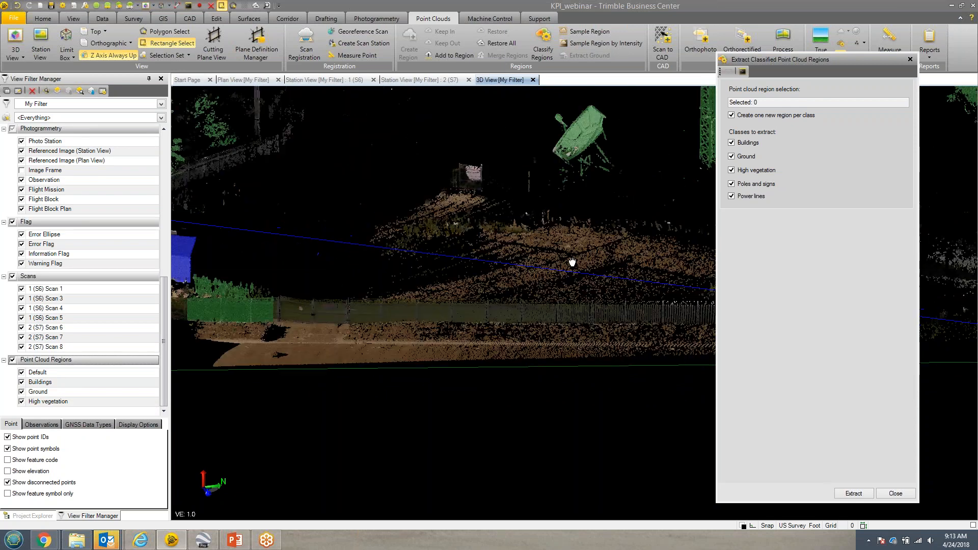
scroll(562, 335, down, 1)
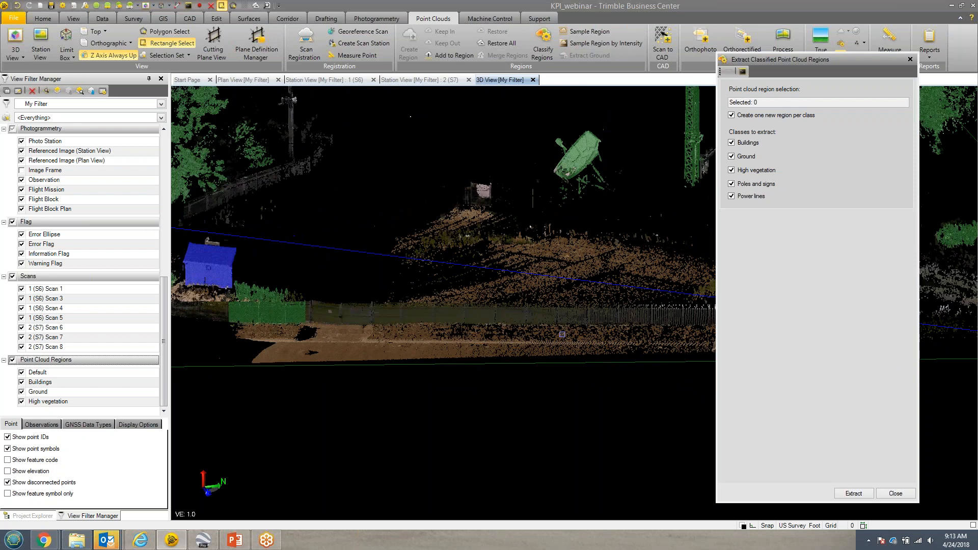
scroll(562, 335, down, 3)
shift+middle_drag(568, 269, 579, 249)
middle_drag(622, 201, 546, 239)
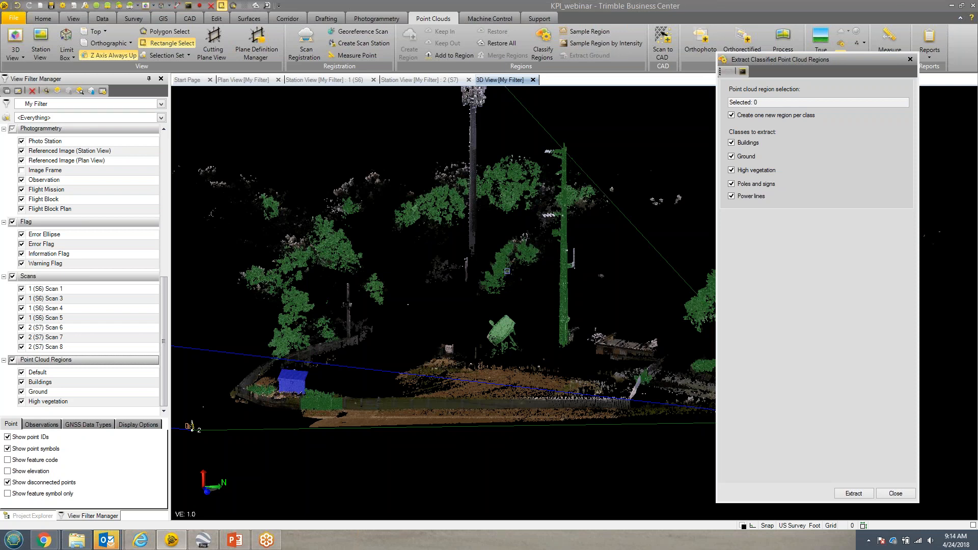
Examine the classified utility pole, fence, ground and trees in the 3D view, and close the Extract Classified Point Cloud Regions settings.
scroll(507, 271, down, 1)
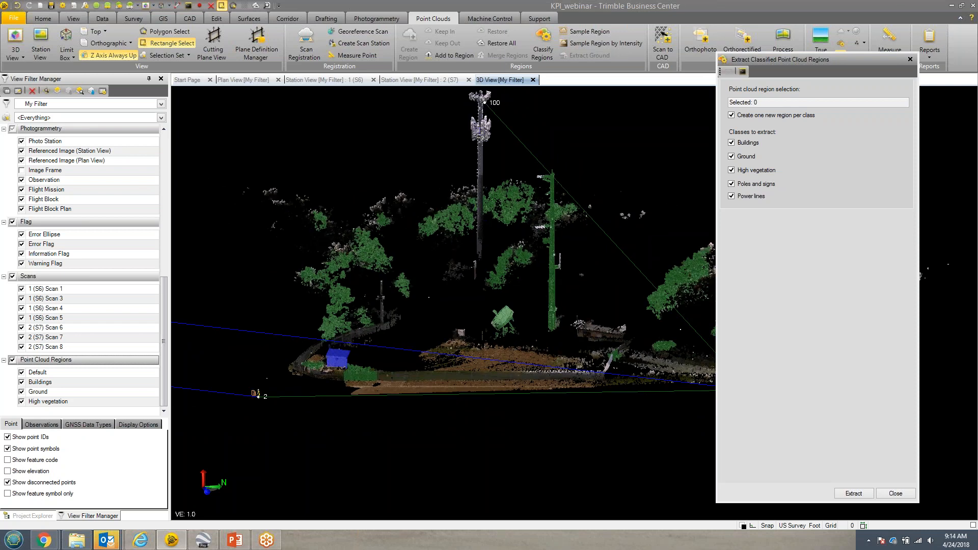
click(21, 373)
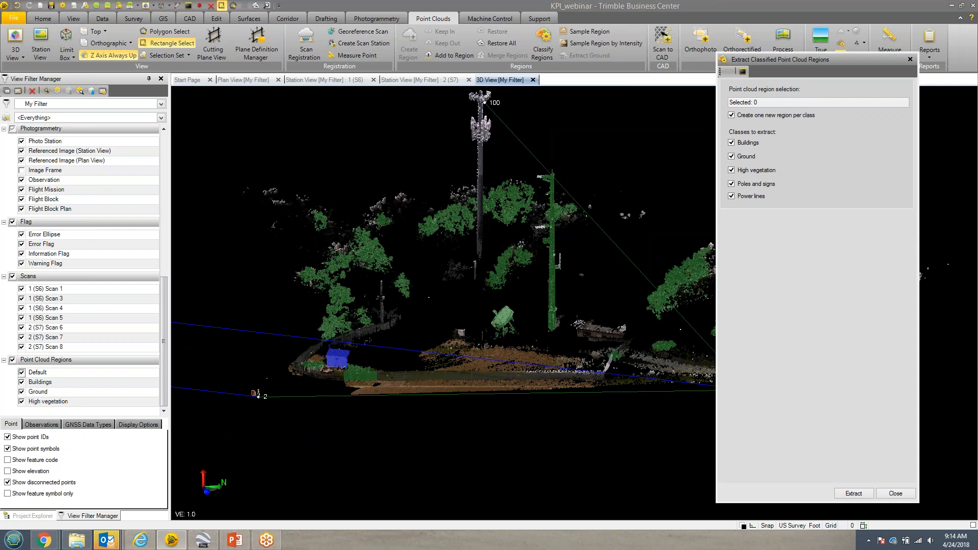
middle_drag(474, 280, 351, 253)
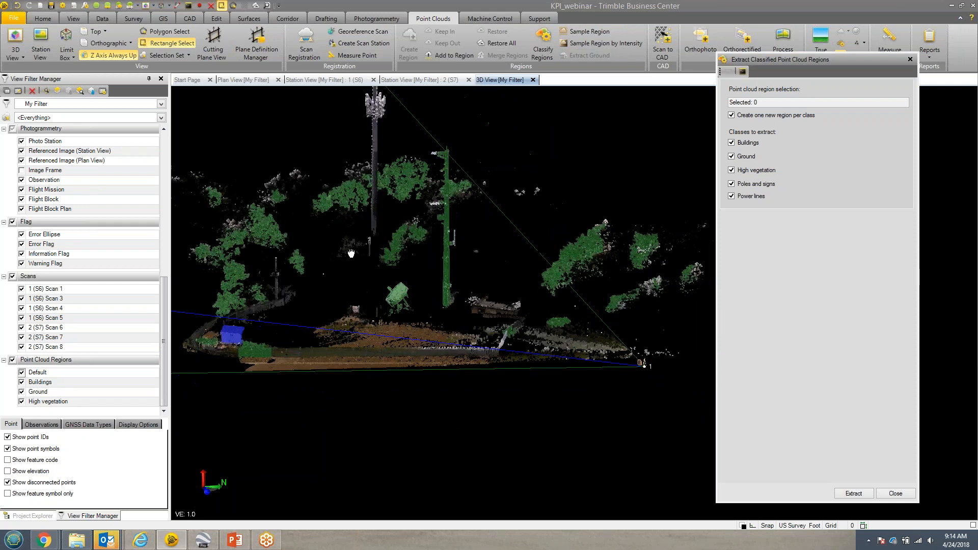
scroll(599, 362, up, 3)
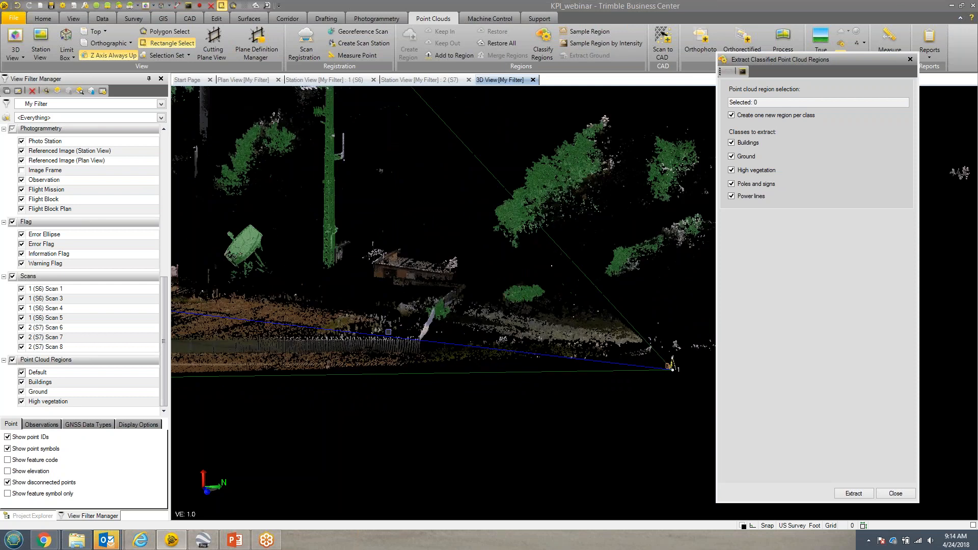
scroll(388, 332, up, 2)
right_drag(399, 352, 560, 355)
scroll(561, 355, down, 3)
scroll(501, 339, down, 1)
right_drag(502, 345, 531, 371)
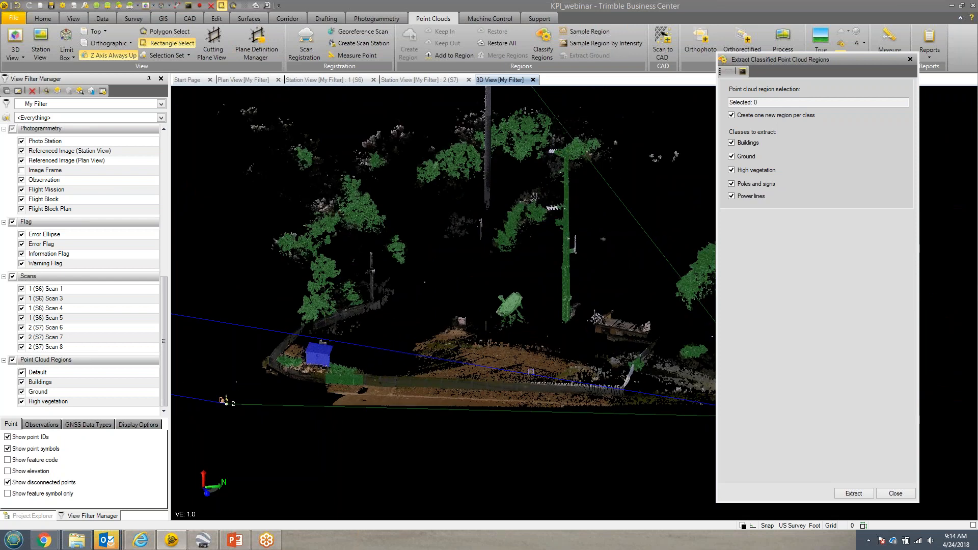
click(910, 59)
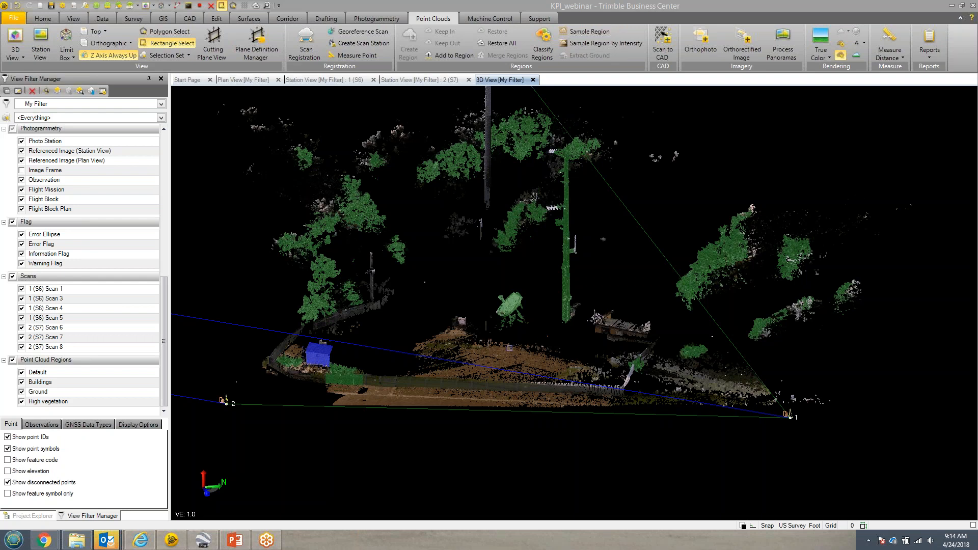
Hide the Default, Buildings and High vegetation point cloud regions, leaving only the Ground region displayed.
mouse_move(509, 348)
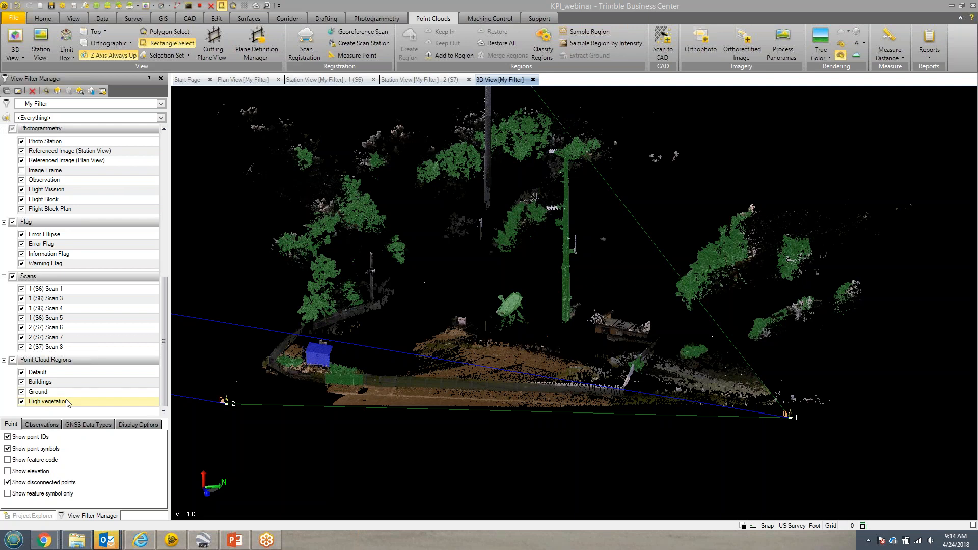
click(22, 372)
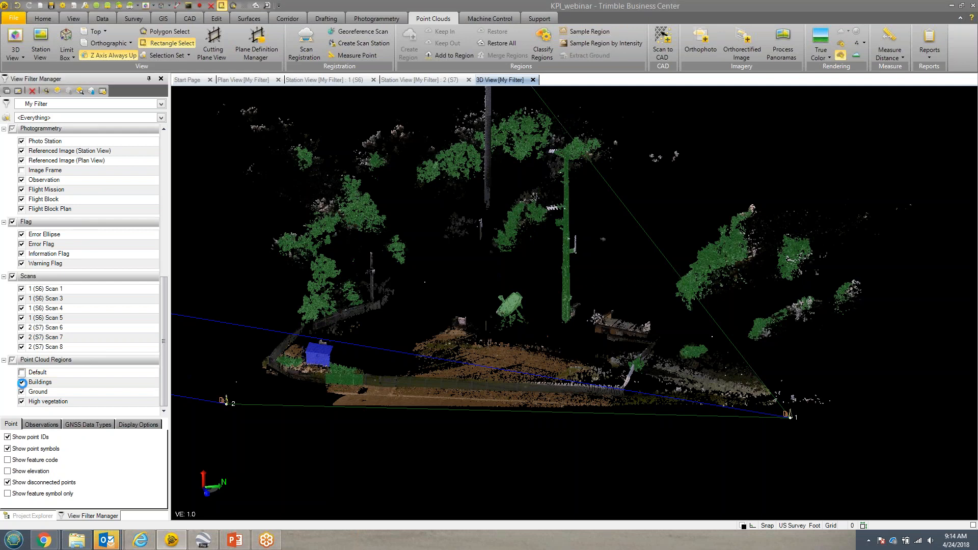
click(22, 382)
click(21, 402)
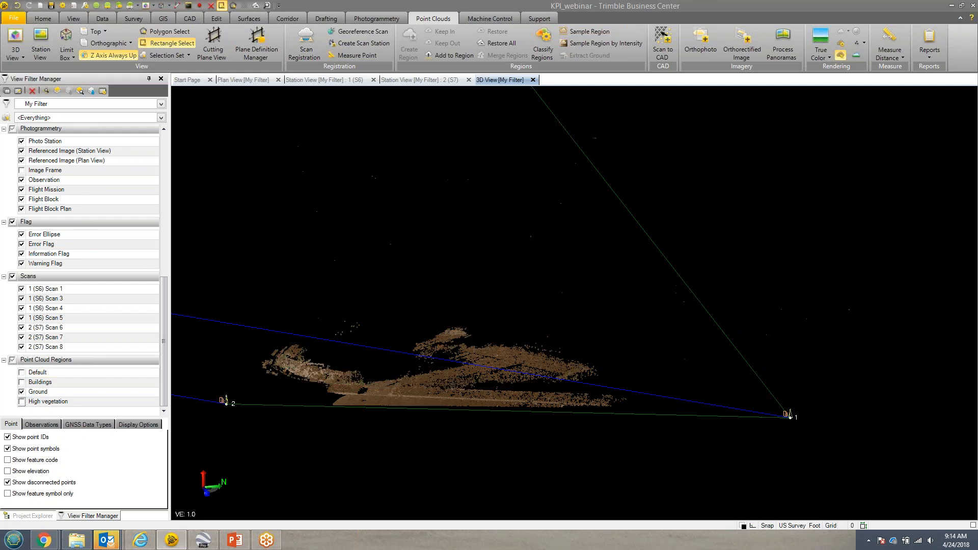
Inspect the isolated ground points in the 3D view, both close up and from an oblique overview.
middle_drag(425, 397, 400, 375)
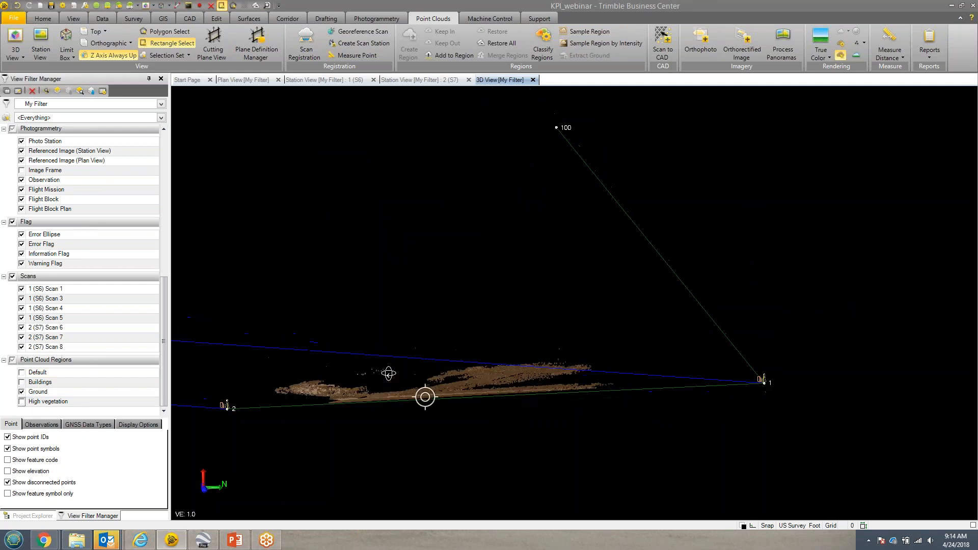
scroll(479, 399, up, 5)
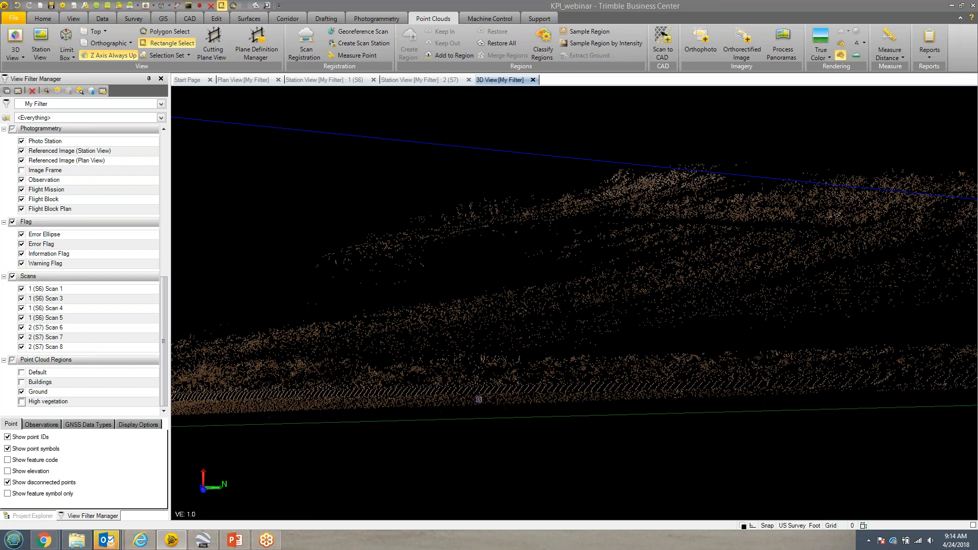
scroll(390, 388, down, 2)
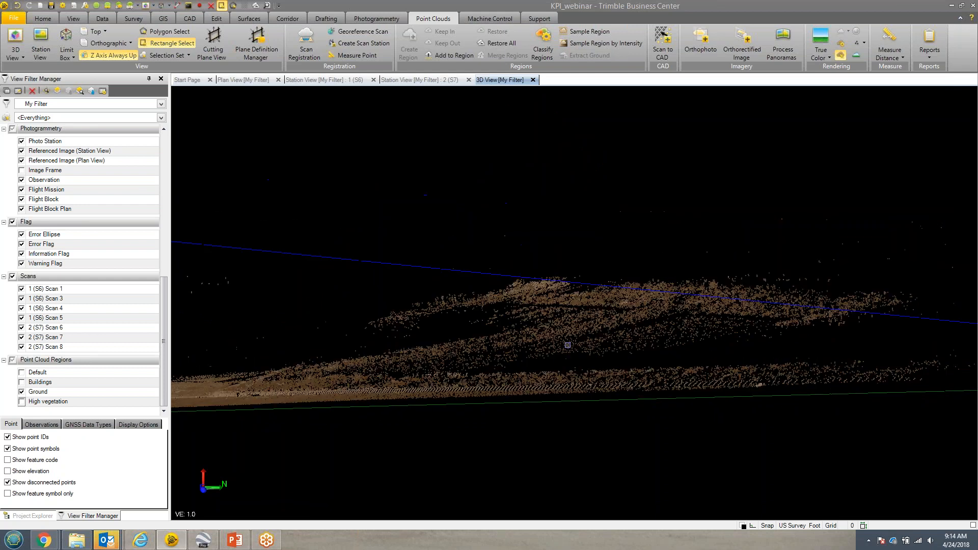
middle_drag(306, 370, 429, 359)
scroll(430, 359, down, 2)
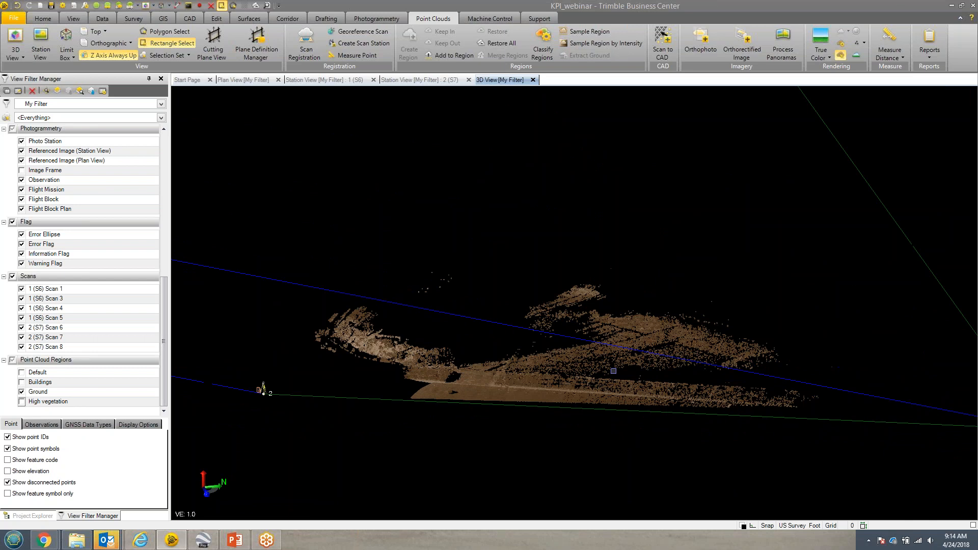
middle_drag(568, 362, 451, 349)
mouse_move(451, 350)
right_down()
mouse_move(451, 372)
mouse_move(448, 360)
right_up()
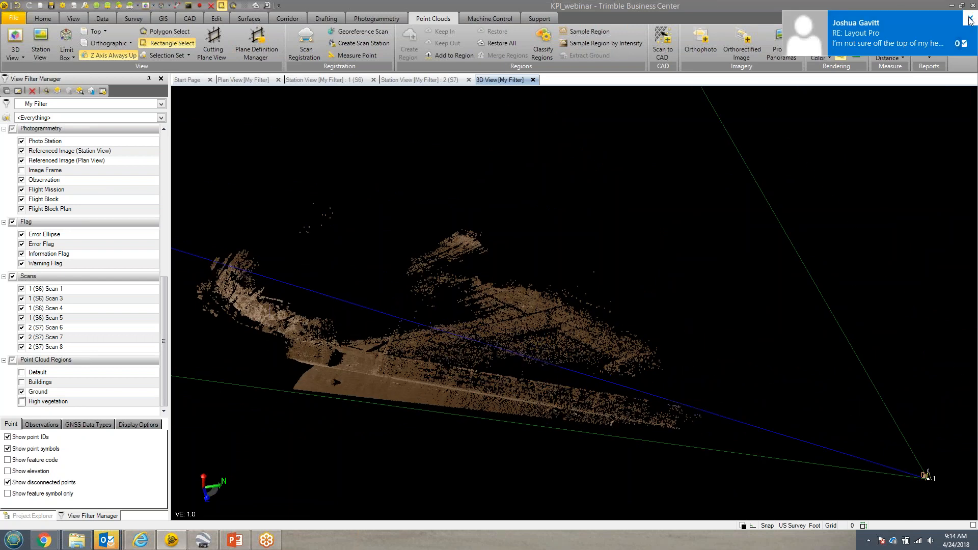
Sample the Ground region spatially at a spacing of 5.000 ft, using the output name prefix Contour.
click(430, 387)
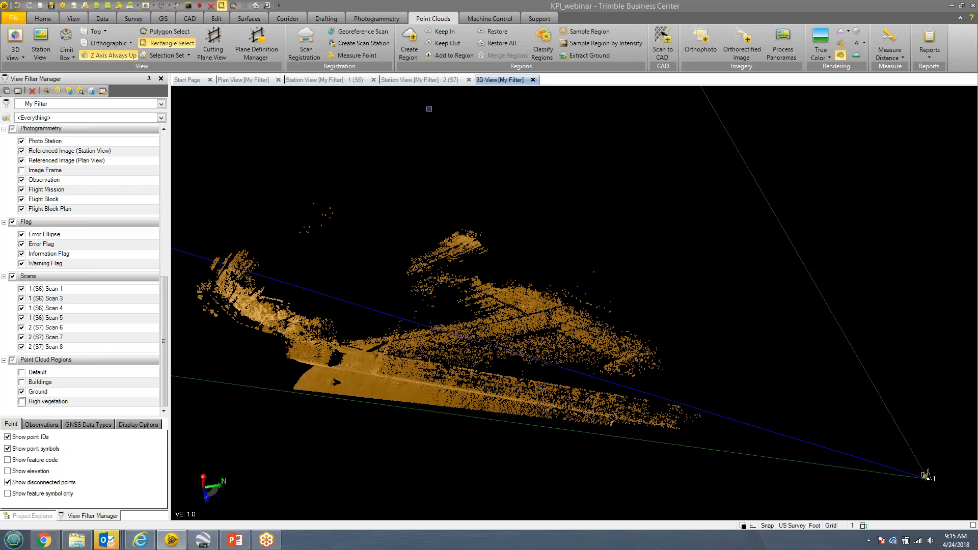
click(586, 31)
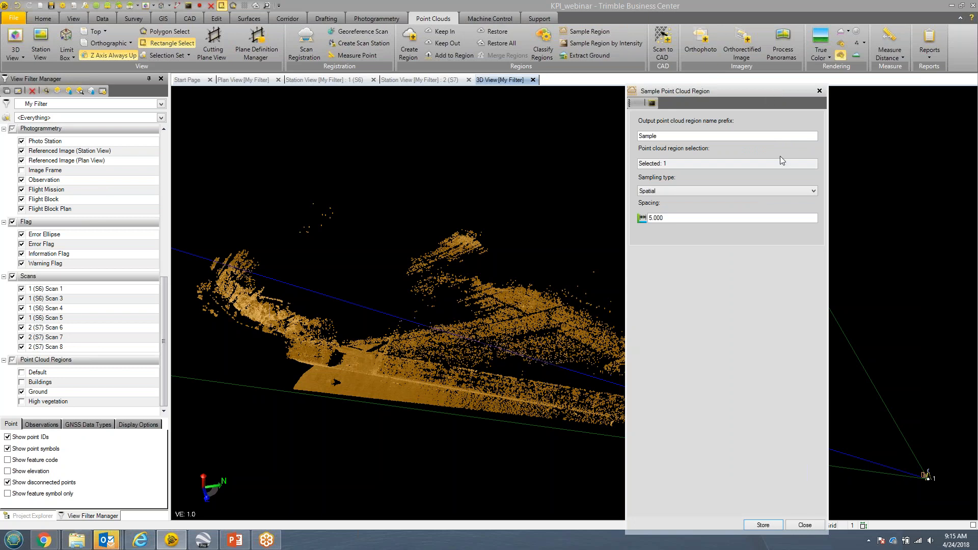
click(662, 136)
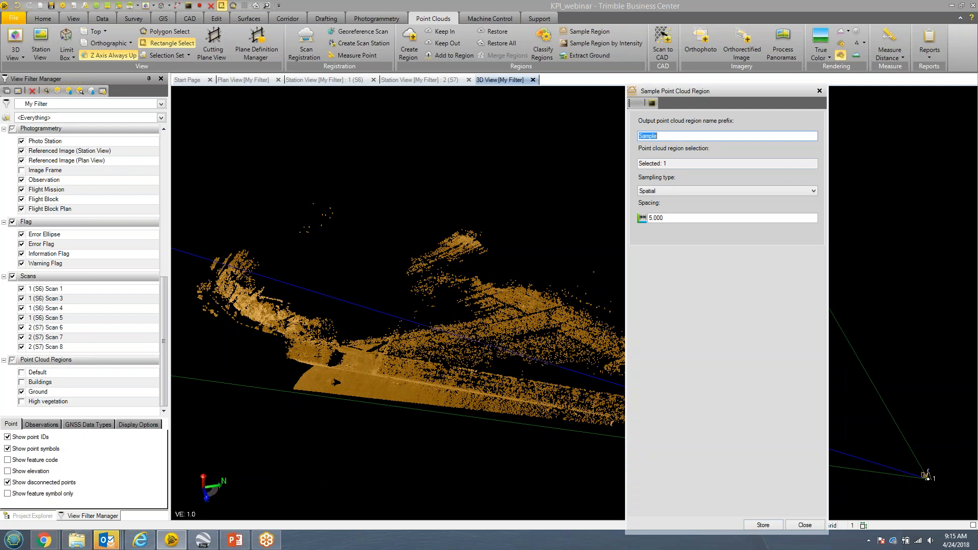
text(Contour)
click(686, 193)
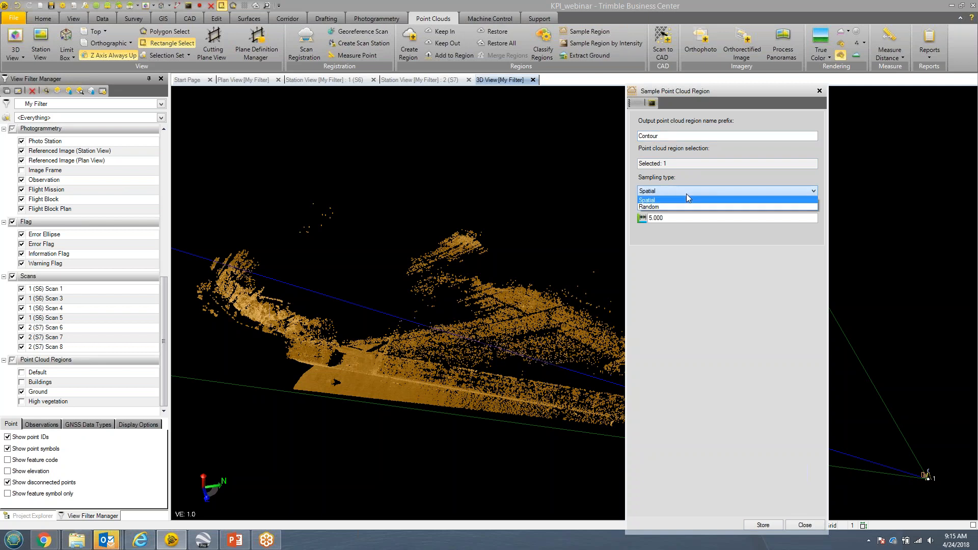
click(684, 200)
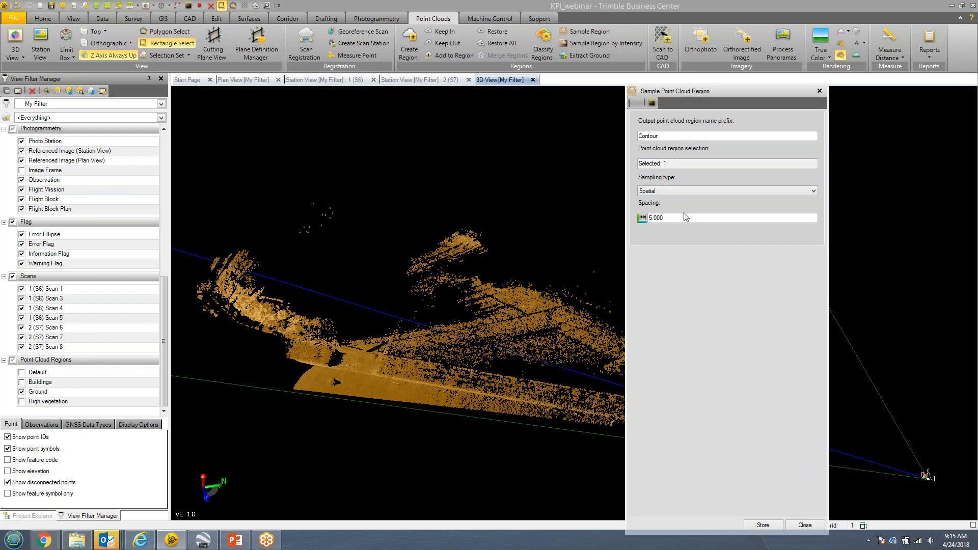
click(770, 525)
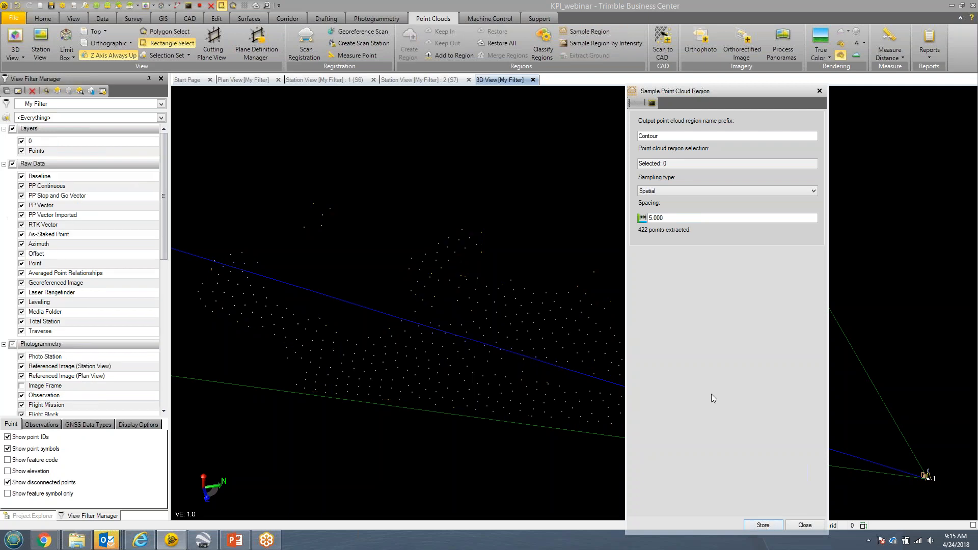
click(818, 91)
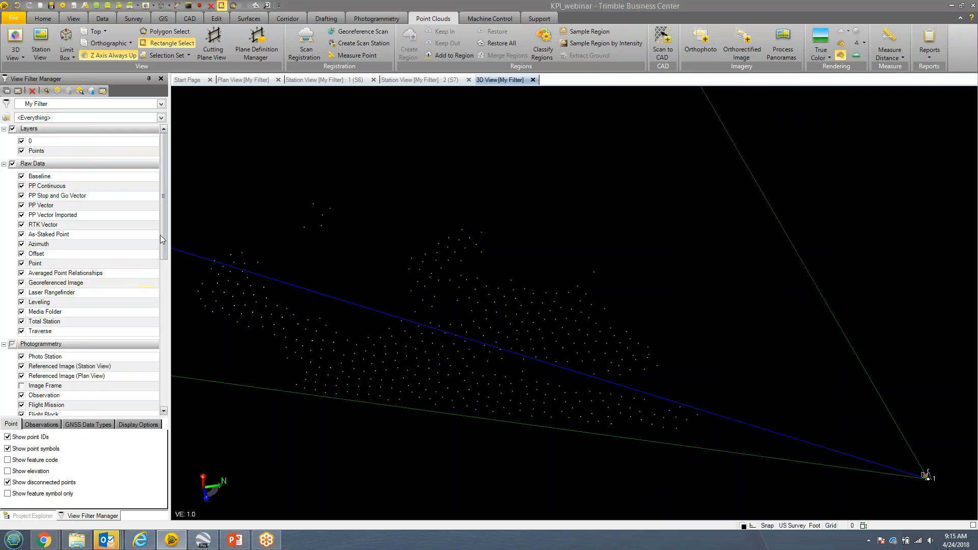
Create a surface named EG from the sampled Contour-5.000 ft point cloud region.
scroll(160, 234, down, 8)
scroll(529, 359, down, 3)
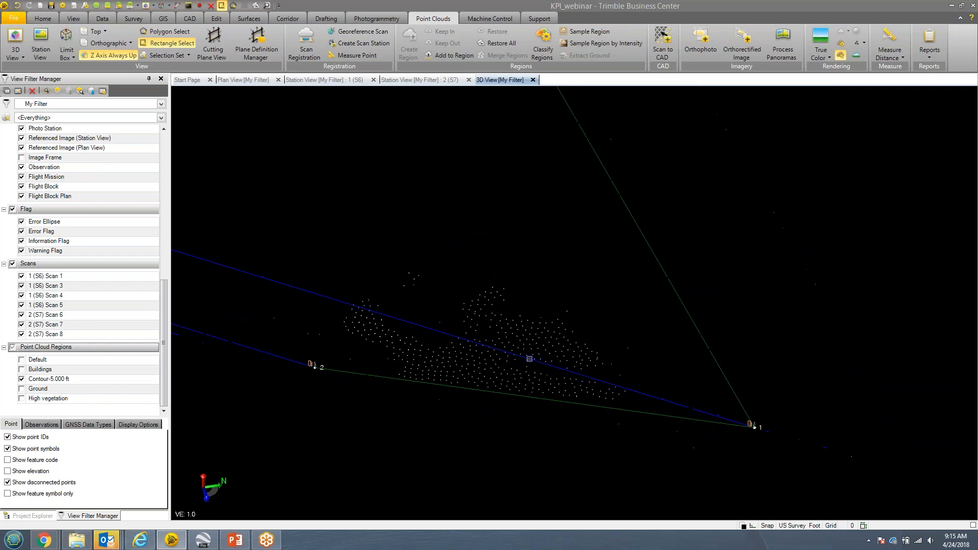
right_drag(506, 301, 521, 403)
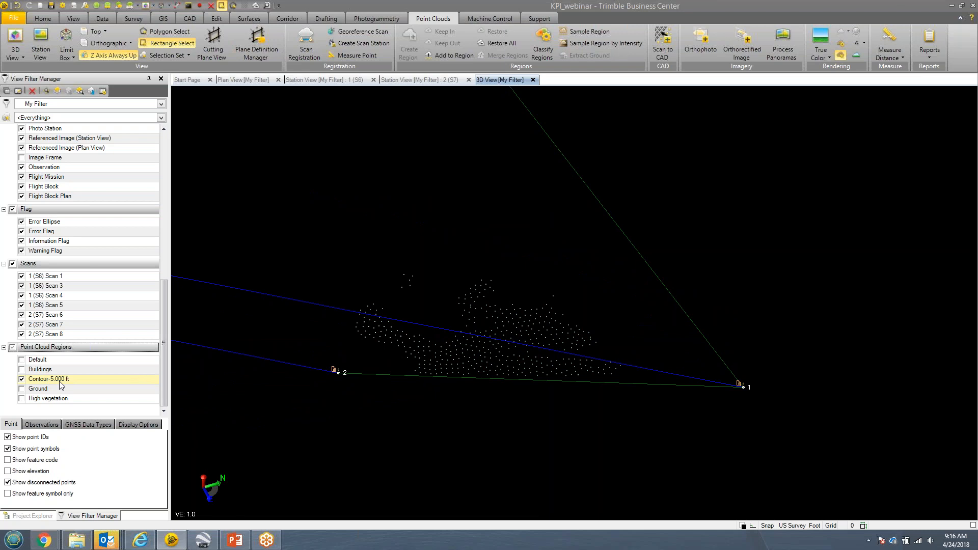
scroll(60, 386, up, 1)
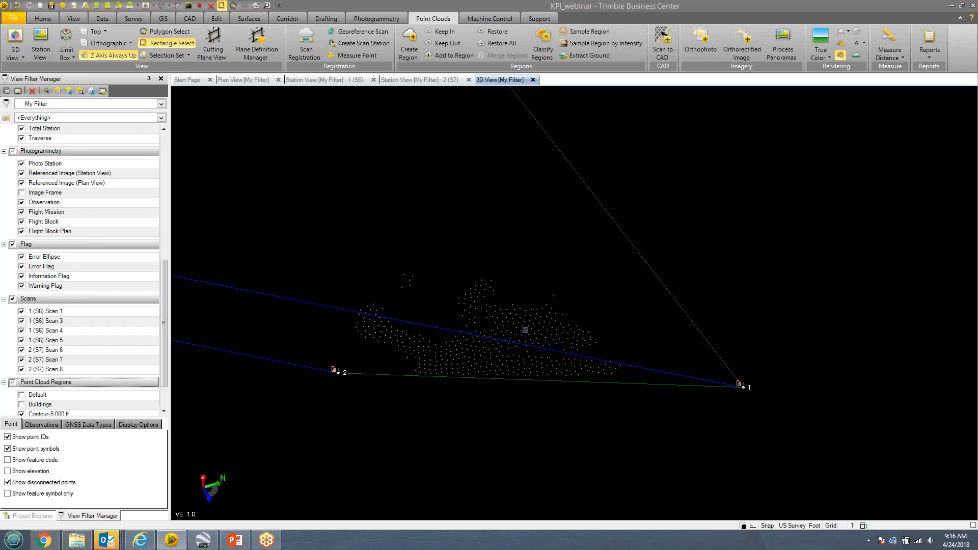
click(245, 19)
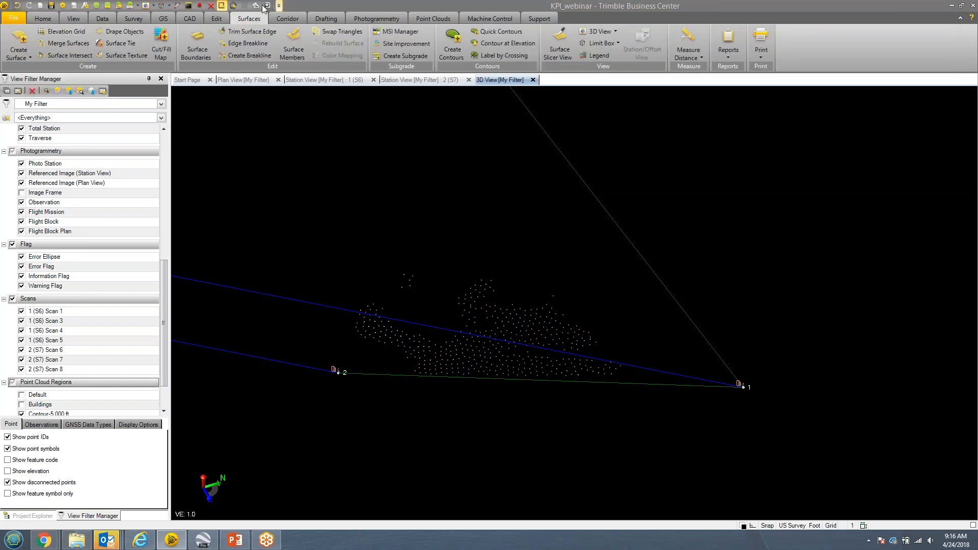
click(24, 38)
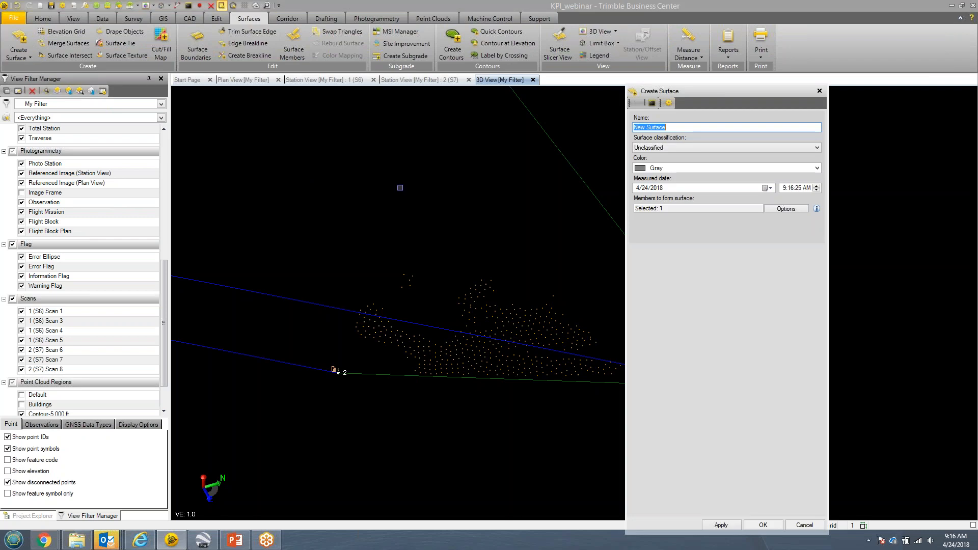
text(EG)
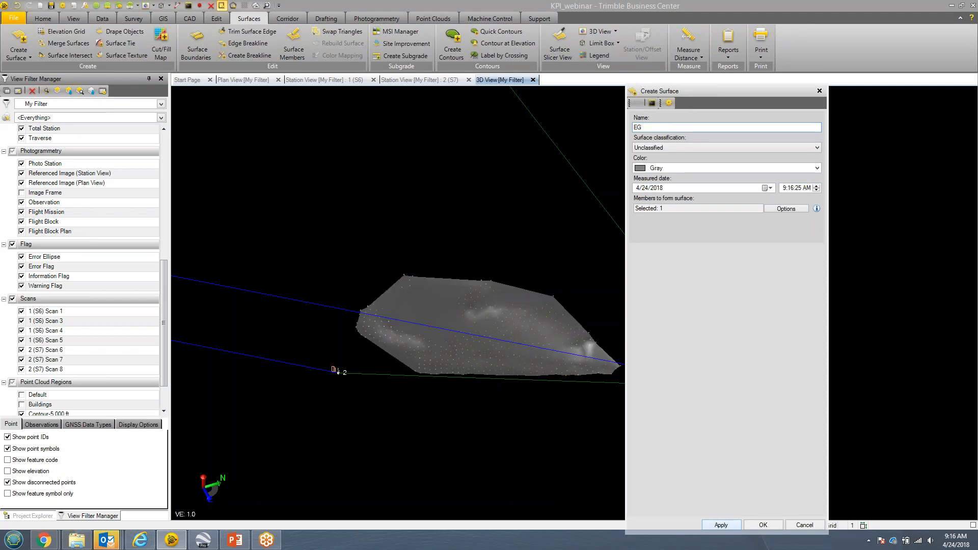
click(802, 524)
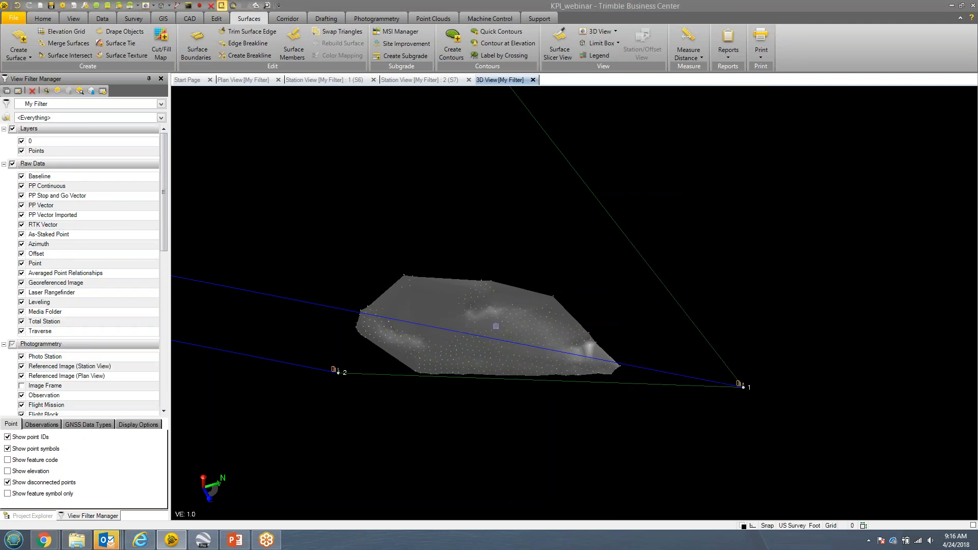
Set the 3D view to the top orientation and bring the EG surface into view.
mouse_move(514, 323)
right_down()
mouse_move(502, 334)
mouse_move(452, 300)
mouse_move(505, 324)
right_up()
scroll(509, 338, up, 3)
scroll(477, 312, up, 3)
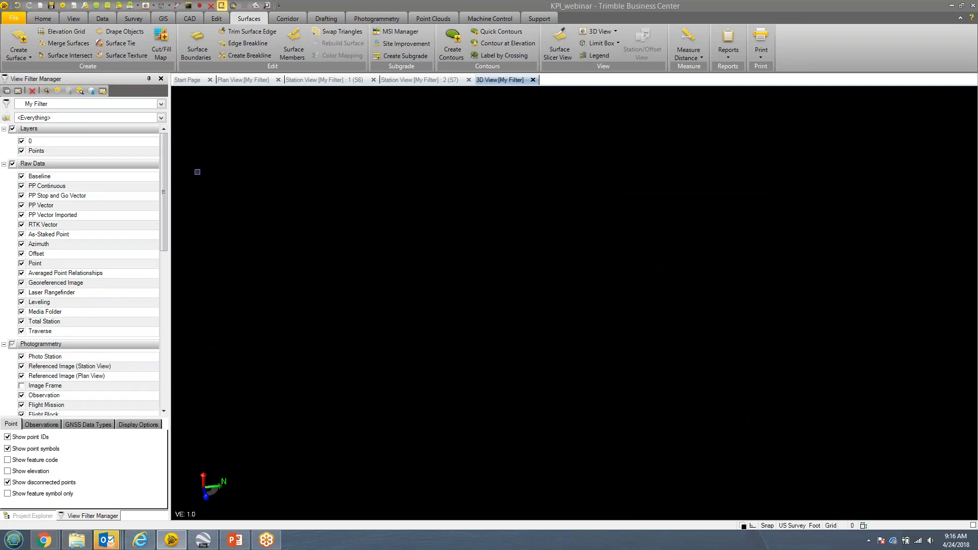
click(82, 19)
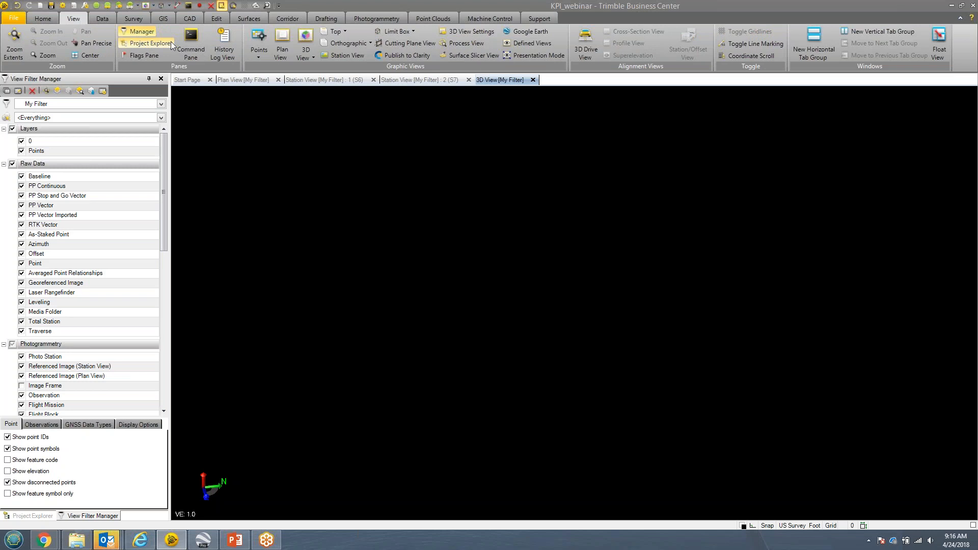
click(334, 34)
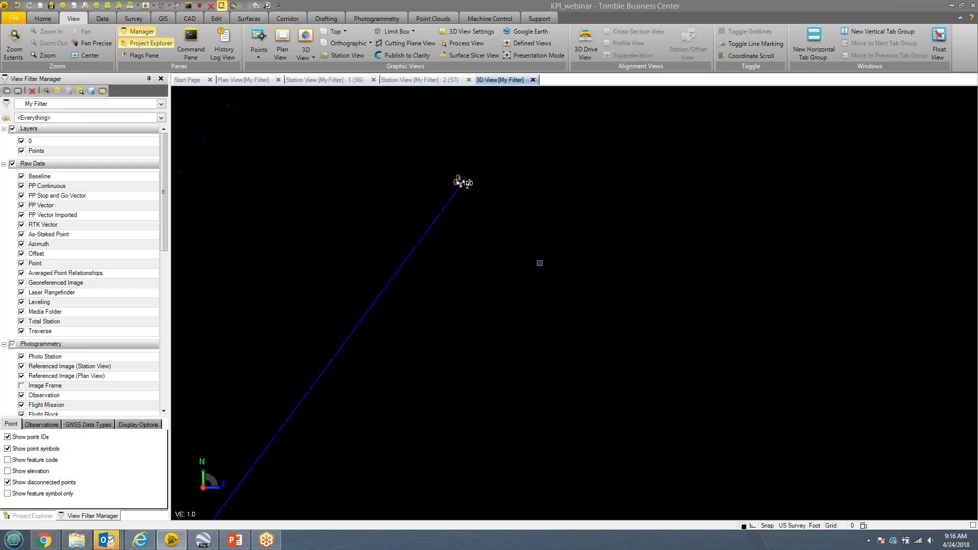
scroll(490, 219, down, 5)
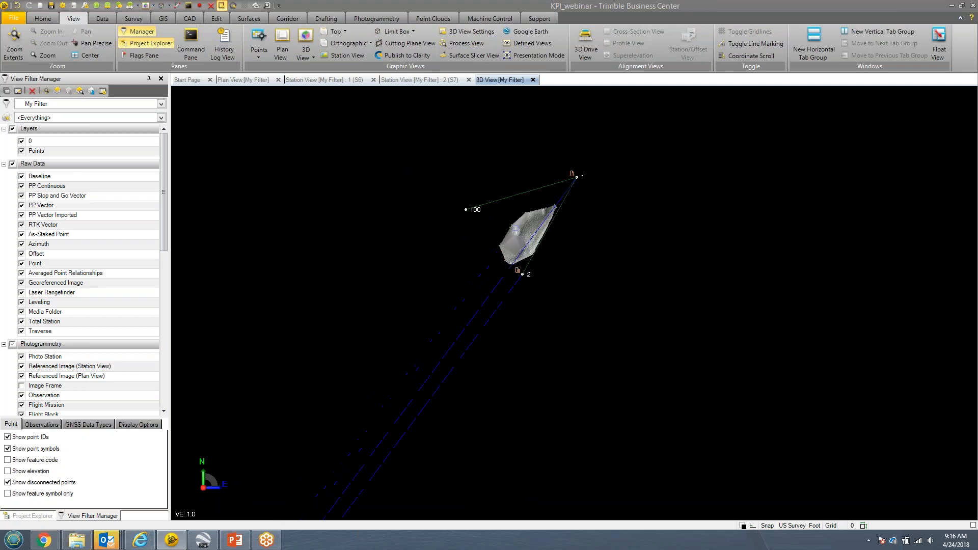
scroll(537, 234, up, 3)
Select the EG surface and examine its triangle mesh from an oblique, low angle.
middle_drag(537, 235, 524, 223)
mouse_move(559, 303)
right_down()
mouse_move(489, 224)
mouse_move(477, 221)
mouse_move(474, 239)
right_up()
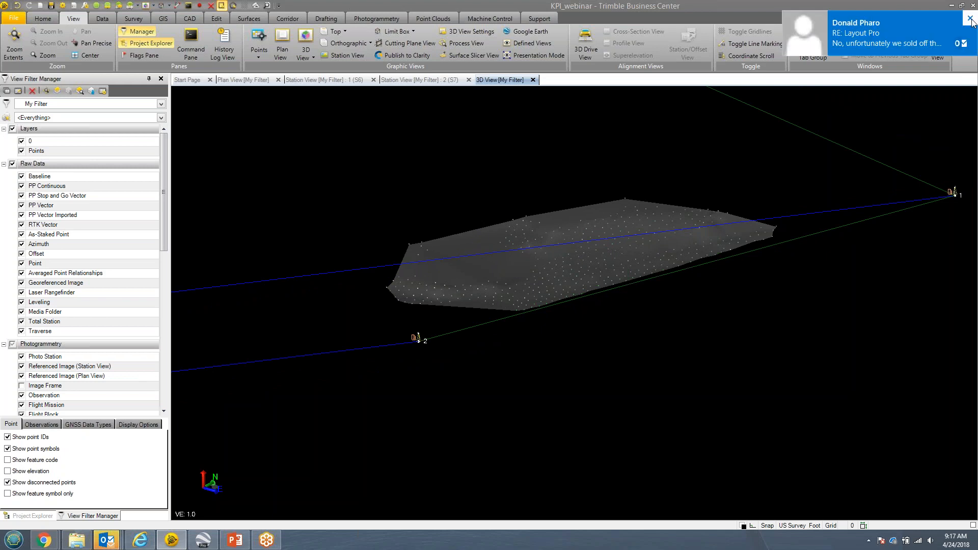
right_drag(507, 265, 504, 284)
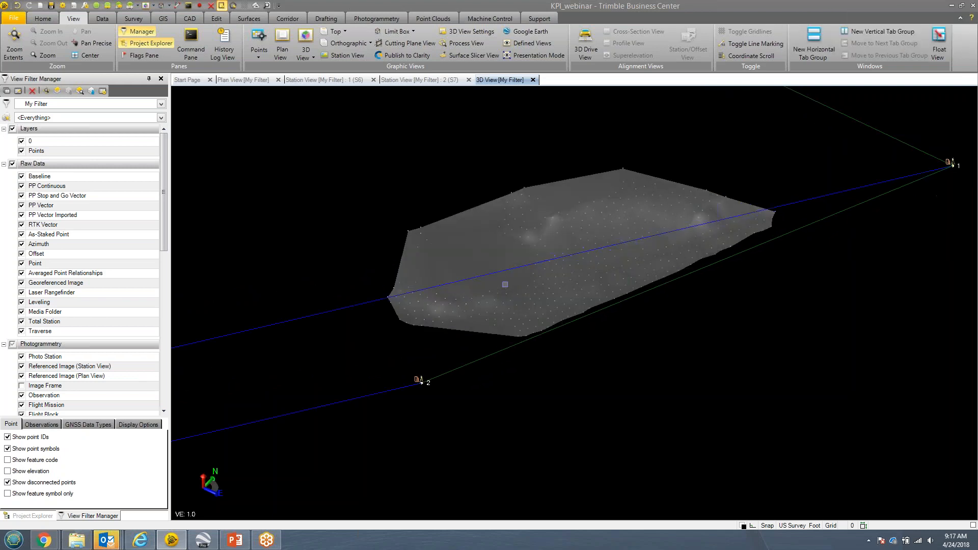
click(504, 284)
mouse_move(638, 301)
right_down()
mouse_move(574, 303)
mouse_move(517, 267)
mouse_move(579, 300)
mouse_move(618, 275)
right_up()
middle_drag(618, 276, 555, 277)
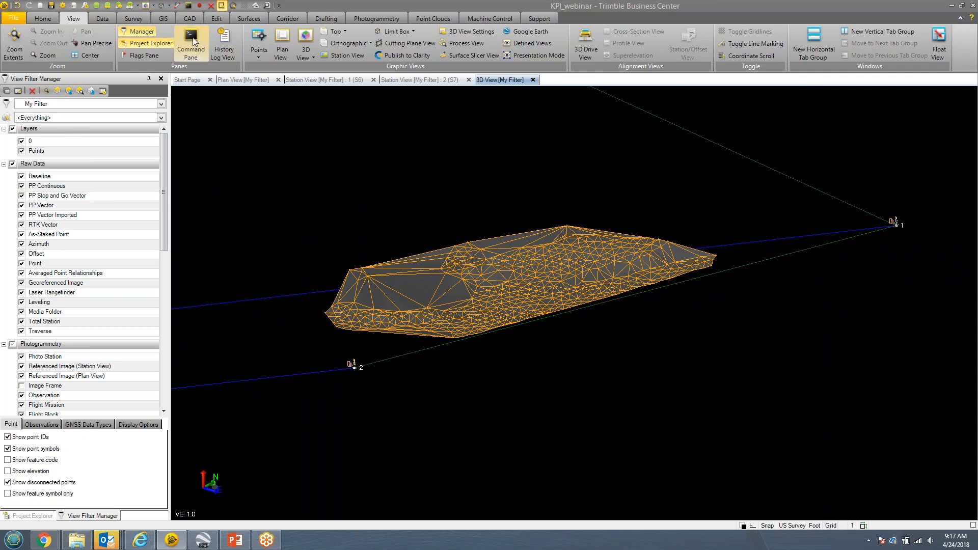
Start creating contours from the EG surface with a contour interval of 1.
click(240, 17)
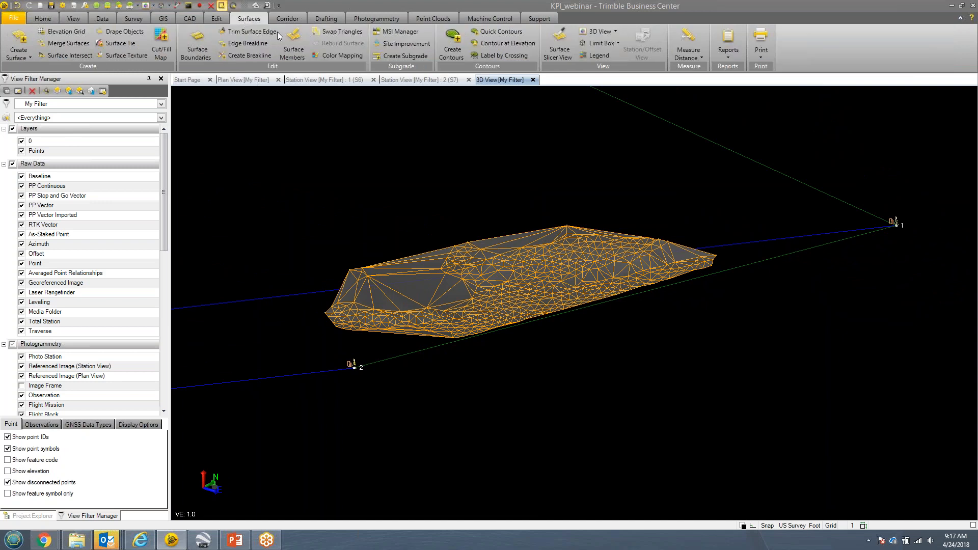
click(455, 47)
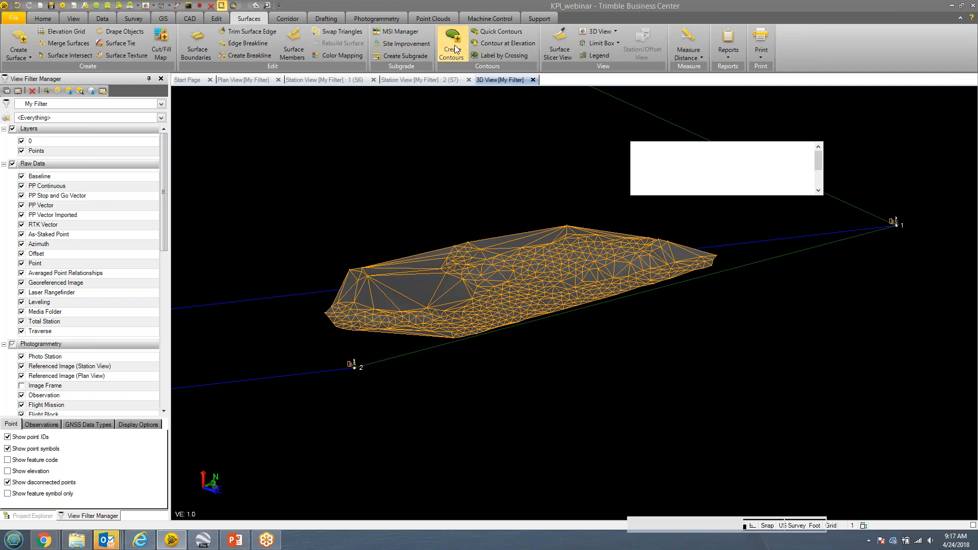
click(685, 176)
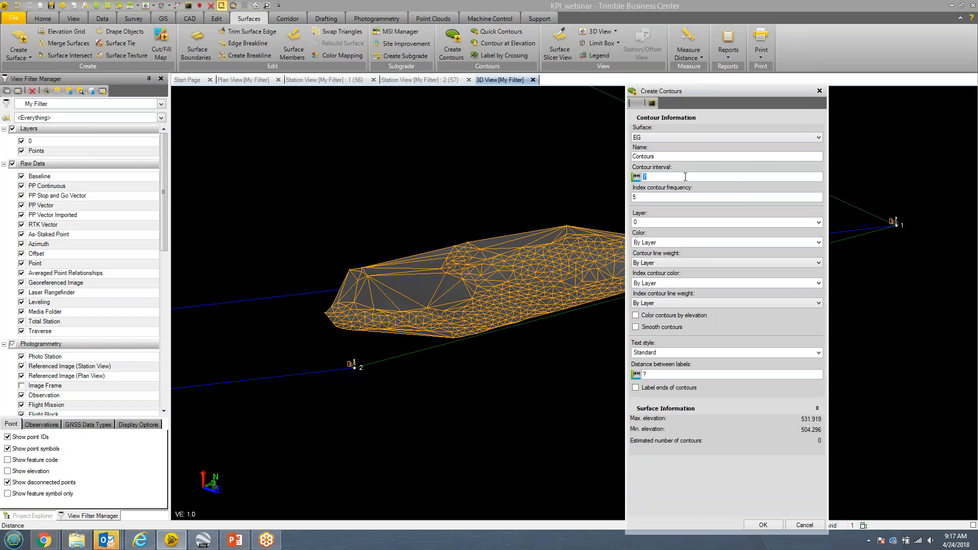
text(1)
Create a new magenta layer named Contour with a solid line style and assign the contours to it.
click(682, 225)
click(818, 223)
click(800, 245)
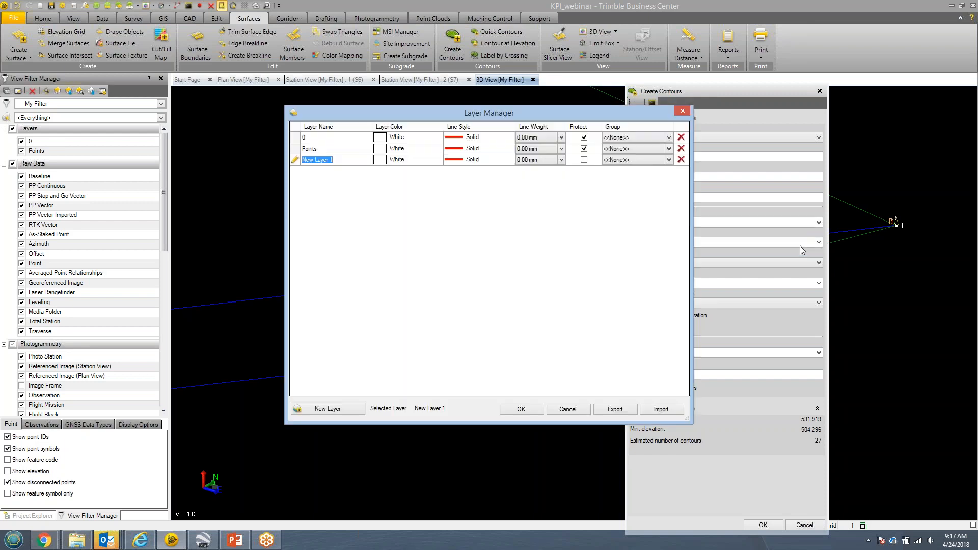
text(Contour)
click(500, 164)
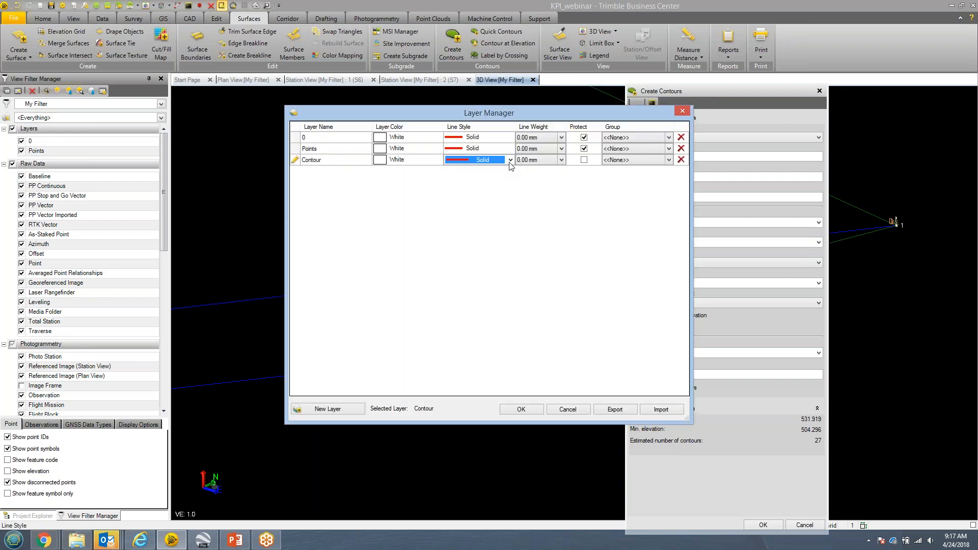
click(509, 160)
click(513, 168)
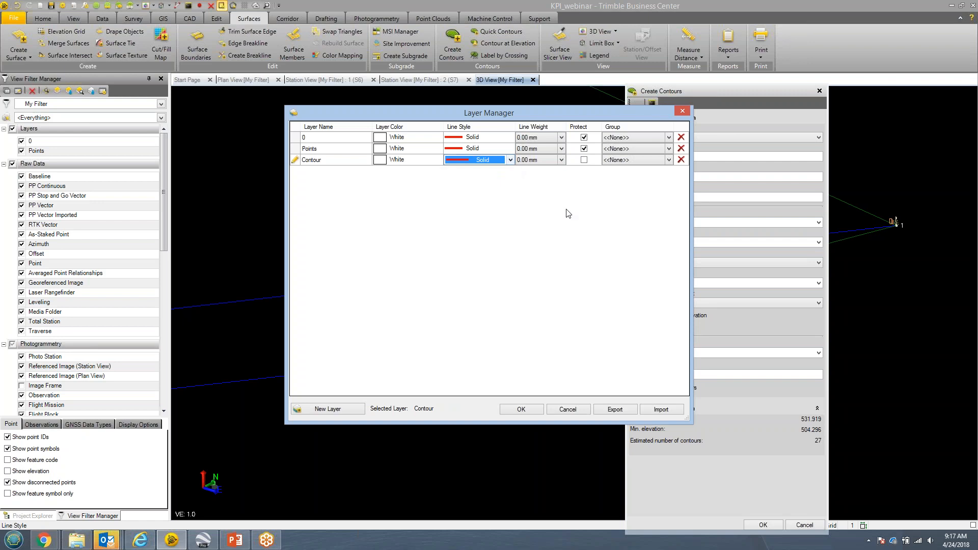
click(415, 161)
click(437, 160)
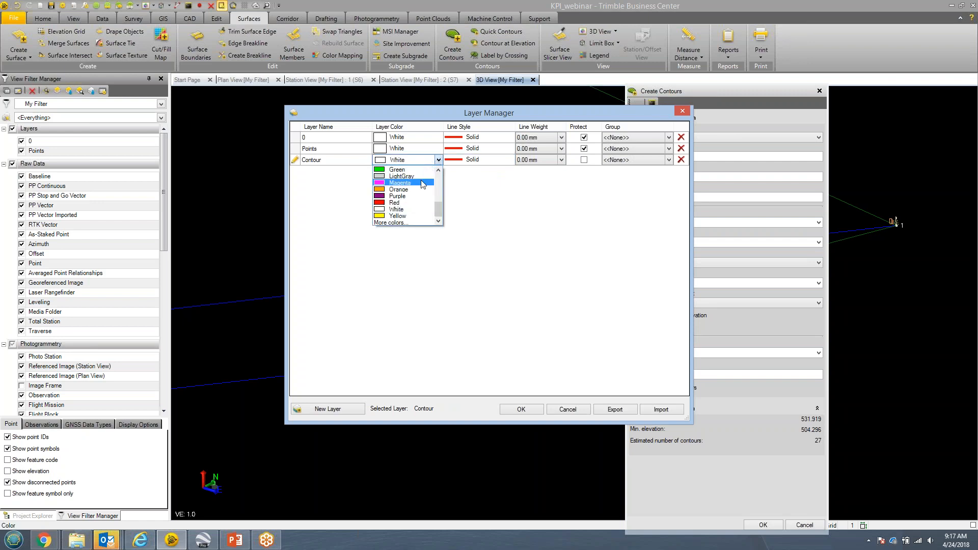
click(423, 184)
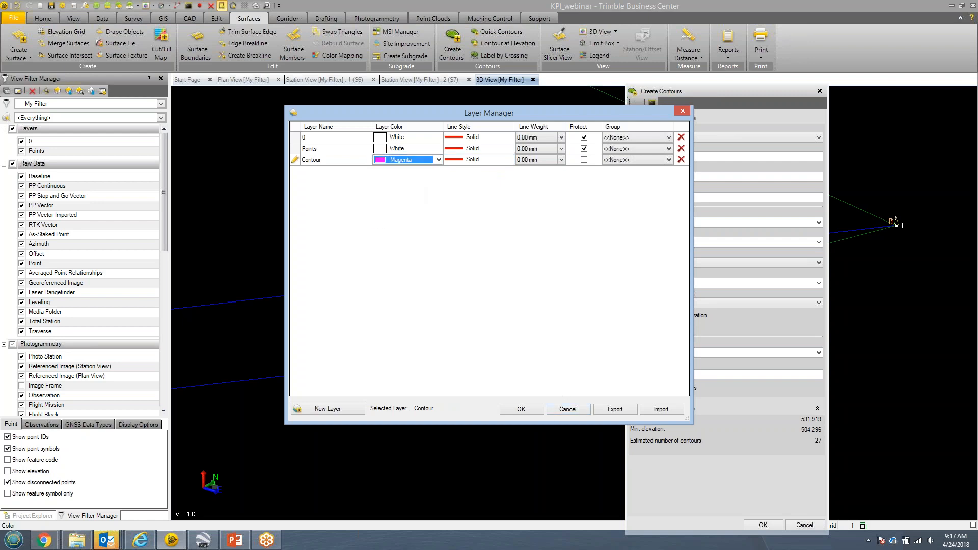
click(522, 410)
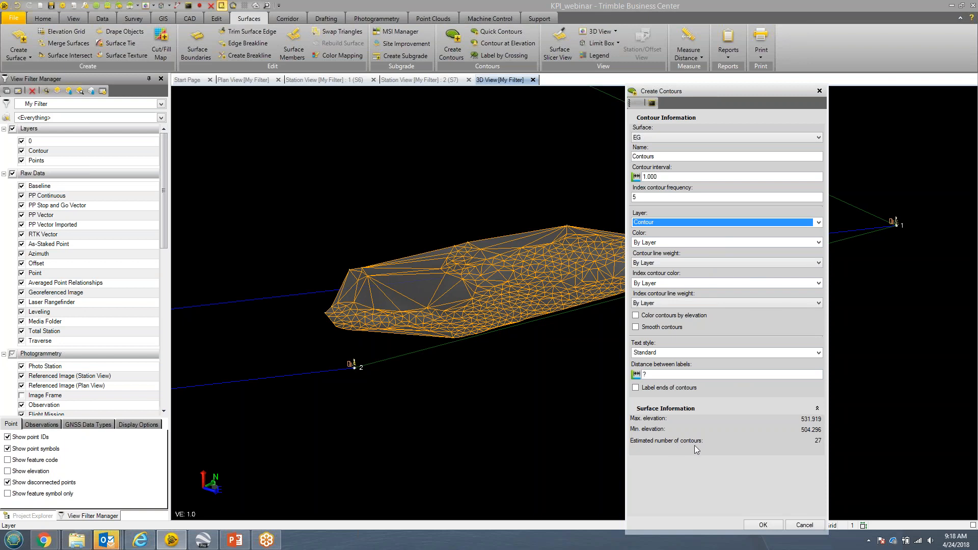
Turn on labels at the ends of the contours and set the distance between labels to 500.
right_drag(439, 226, 398, 198)
scroll(398, 198, down, 3)
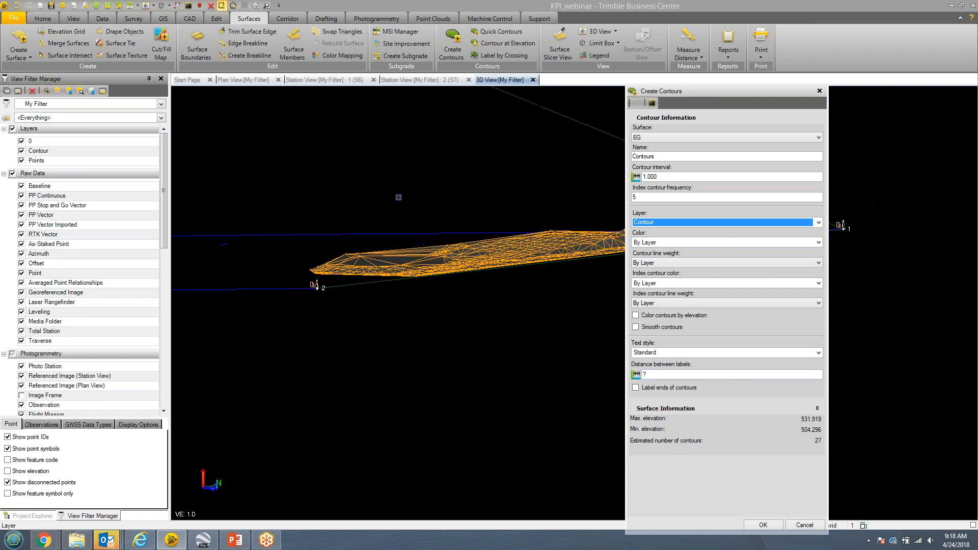
middle_drag(617, 259, 533, 261)
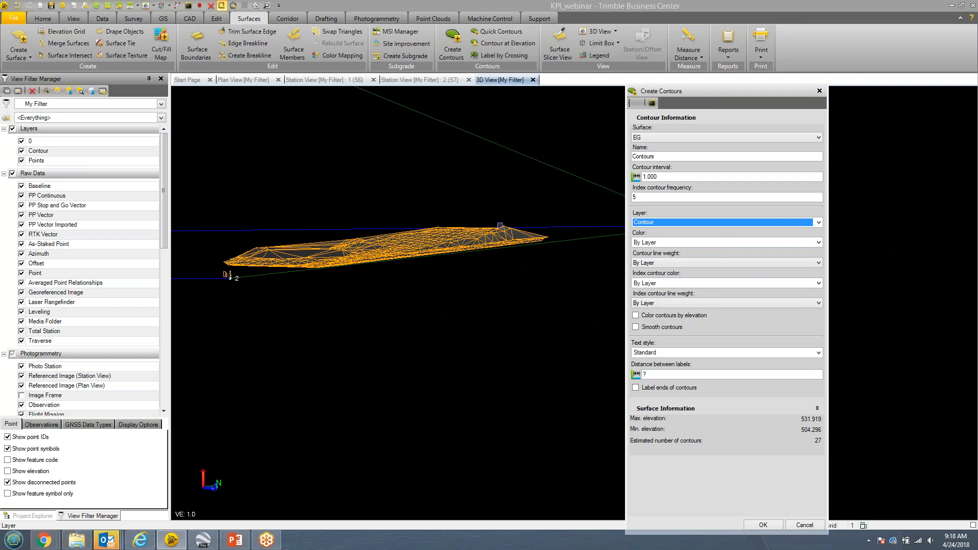
right_drag(432, 238, 474, 264)
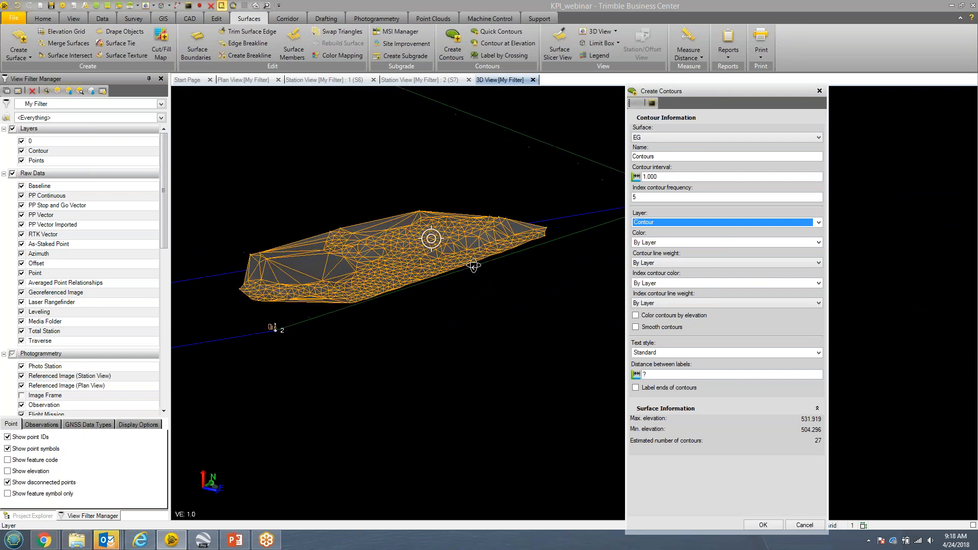
click(649, 389)
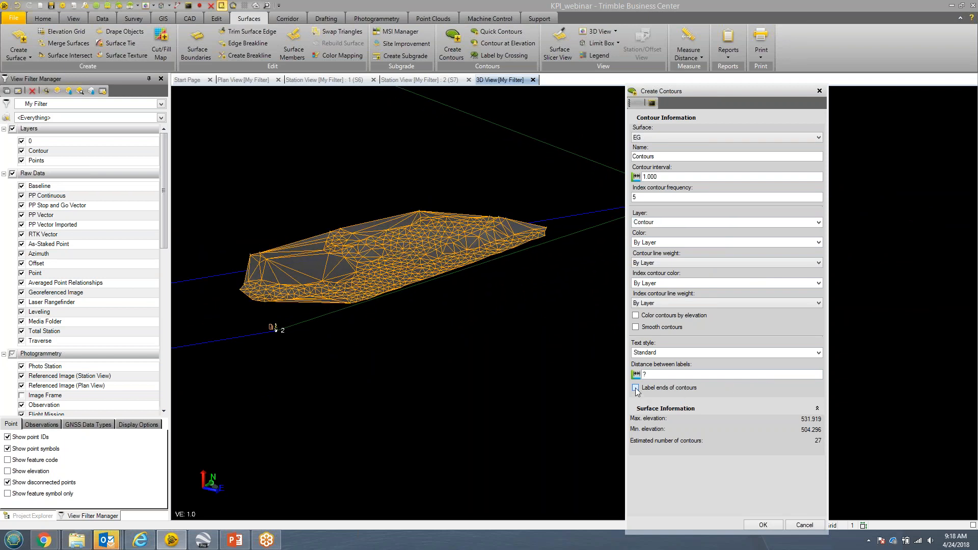
click(764, 525)
text(500)
Set the contour label text style's height to .25 in the Text Style Manager and create the contours.
click(818, 352)
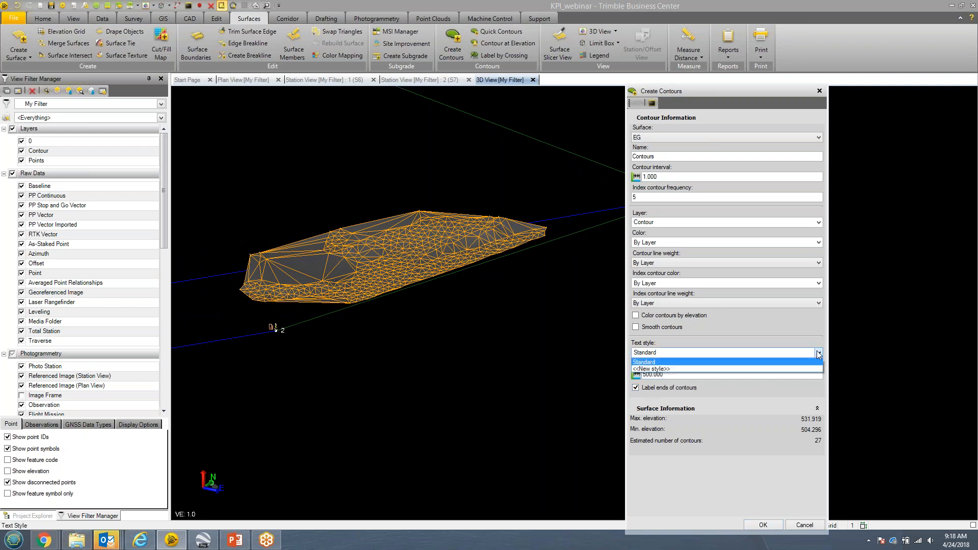
click(806, 369)
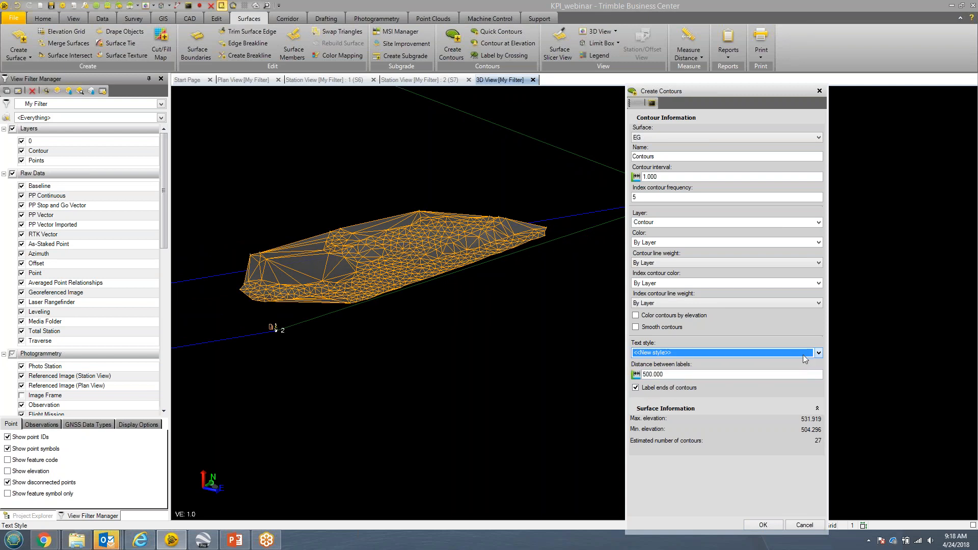
click(815, 353)
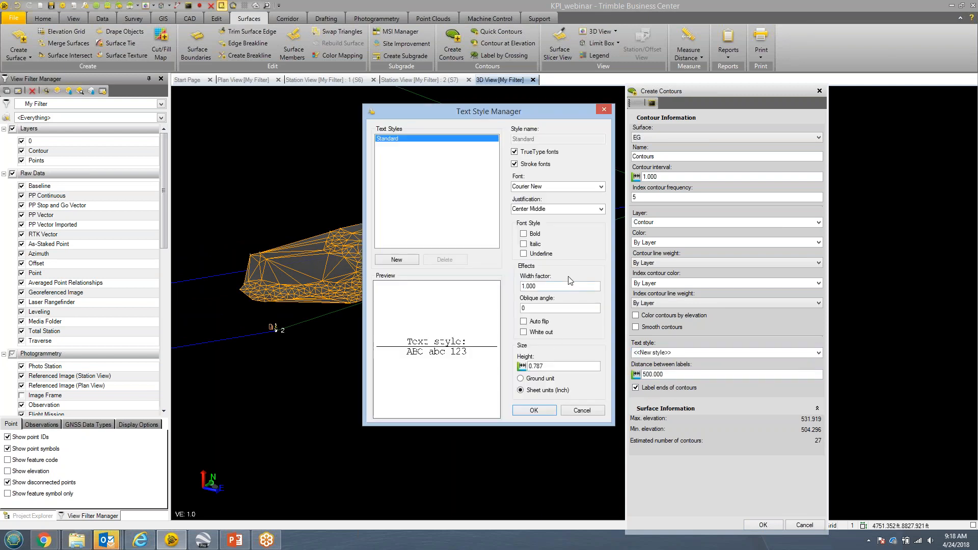
click(517, 367)
text(.25)
click(533, 409)
click(762, 525)
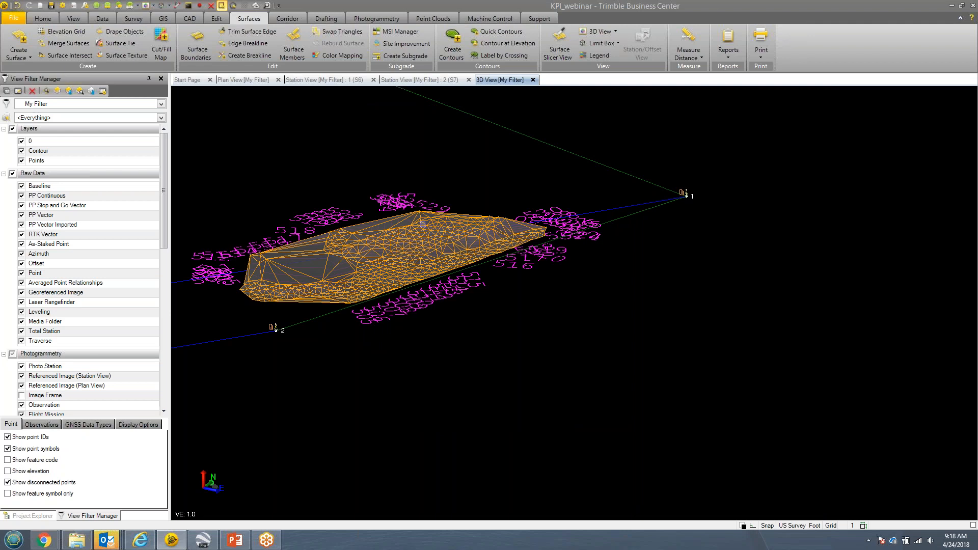
Hide the EG surface in the view filter, leaving the contours displayed.
scroll(419, 253, up, 10)
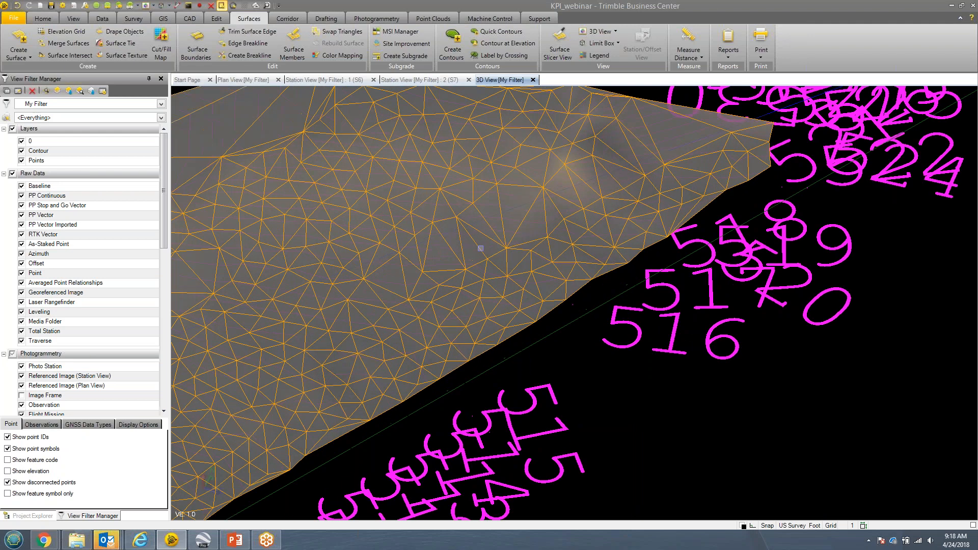
mouse_move(464, 240)
right_down()
mouse_move(440, 207)
mouse_move(461, 227)
right_up()
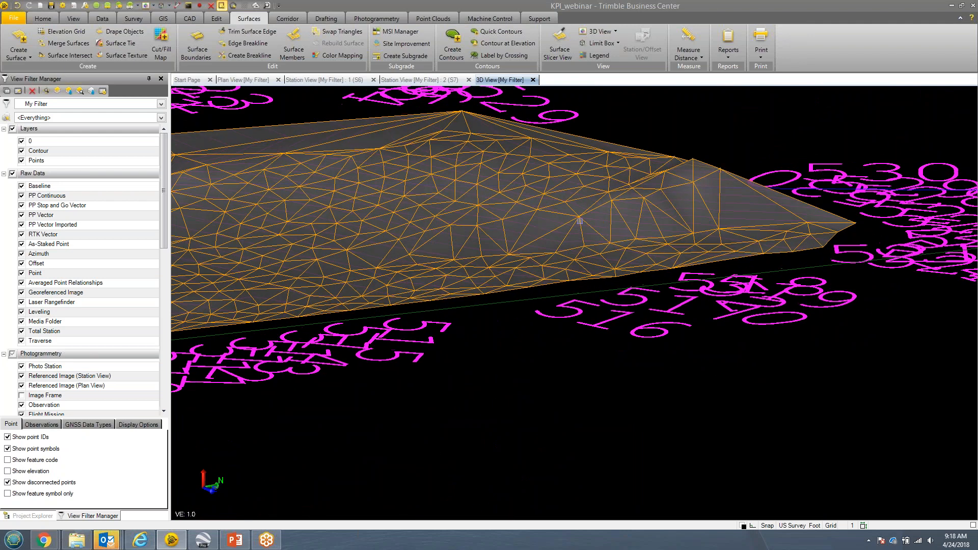
scroll(579, 220, up, 2)
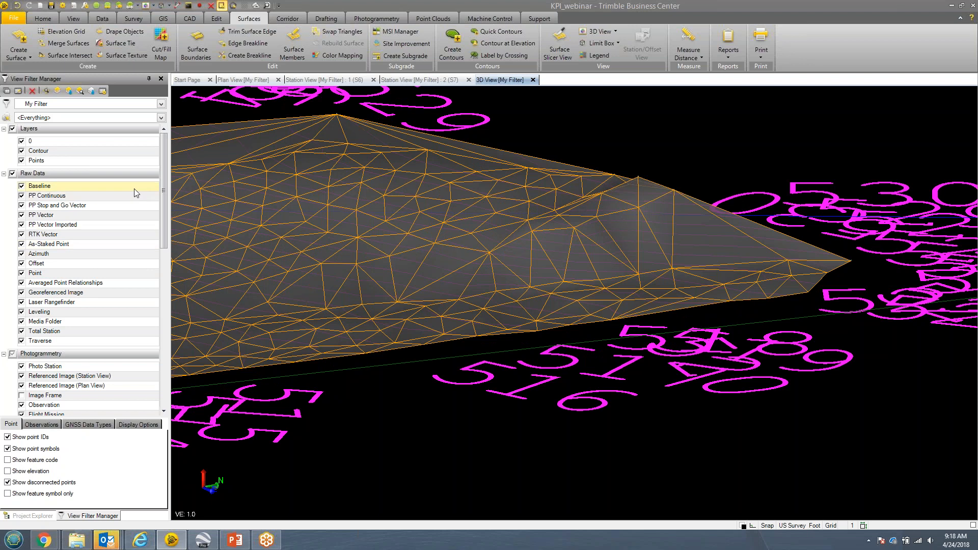
scroll(158, 204, down, 9)
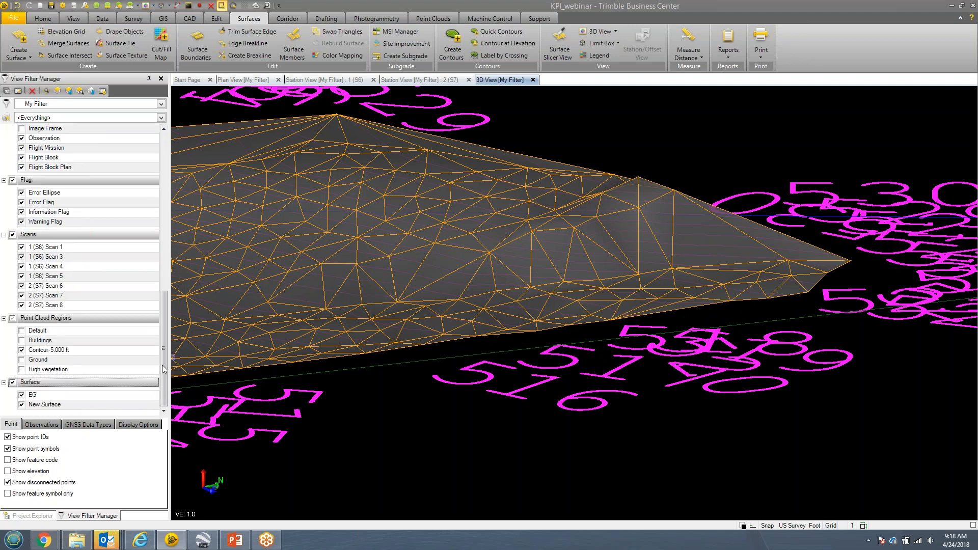
click(21, 394)
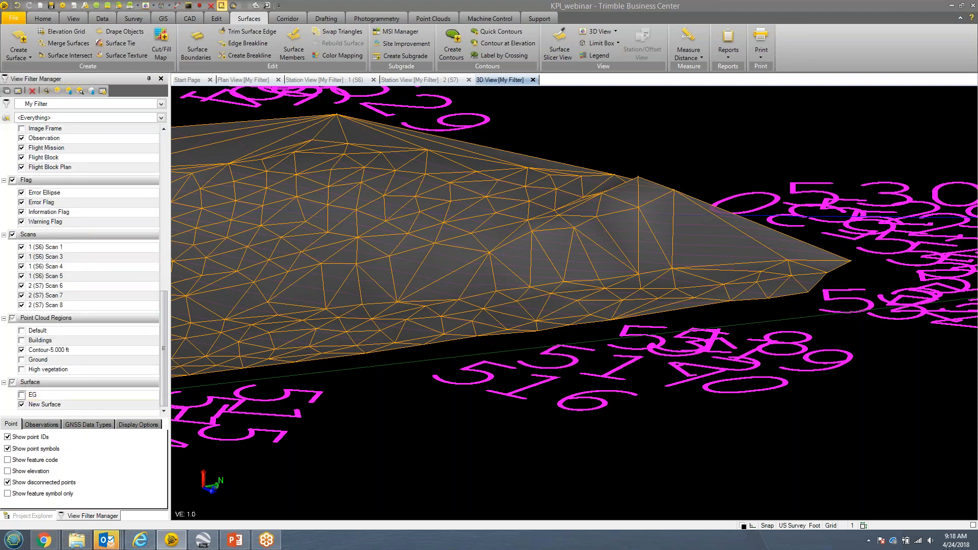
Examine the magenta contour lines and their elevation labels across the site from several oblique angles.
scroll(405, 288, down, 2)
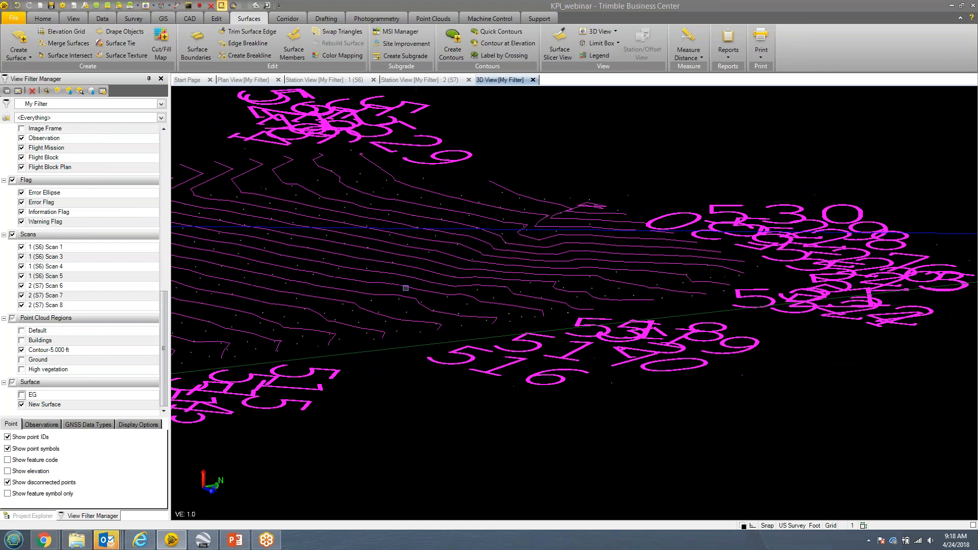
scroll(405, 289, down, 2)
middle_drag(406, 288, 458, 342)
middle_drag(471, 296, 508, 290)
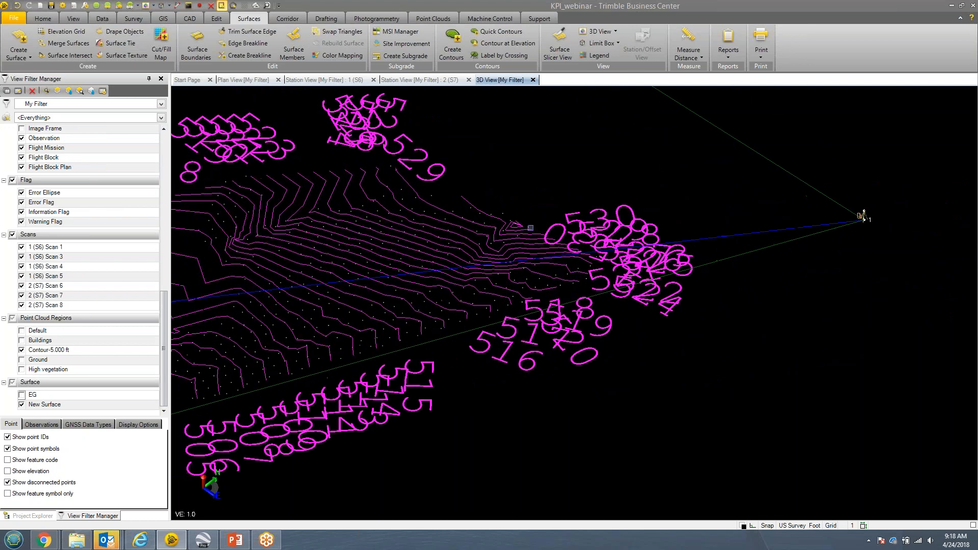
scroll(485, 284, down, 2)
middle_drag(352, 318, 518, 294)
scroll(487, 272, up, 2)
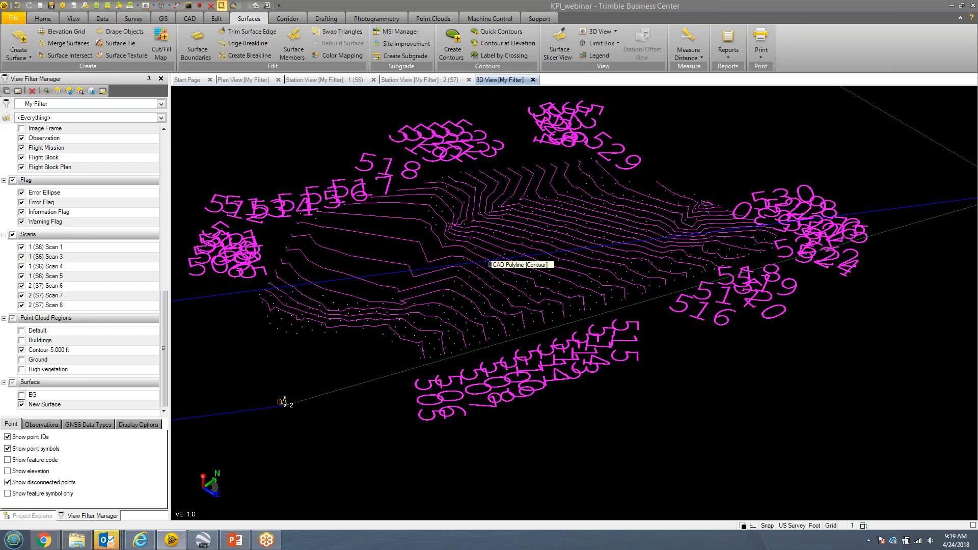
right_drag(630, 301, 664, 283)
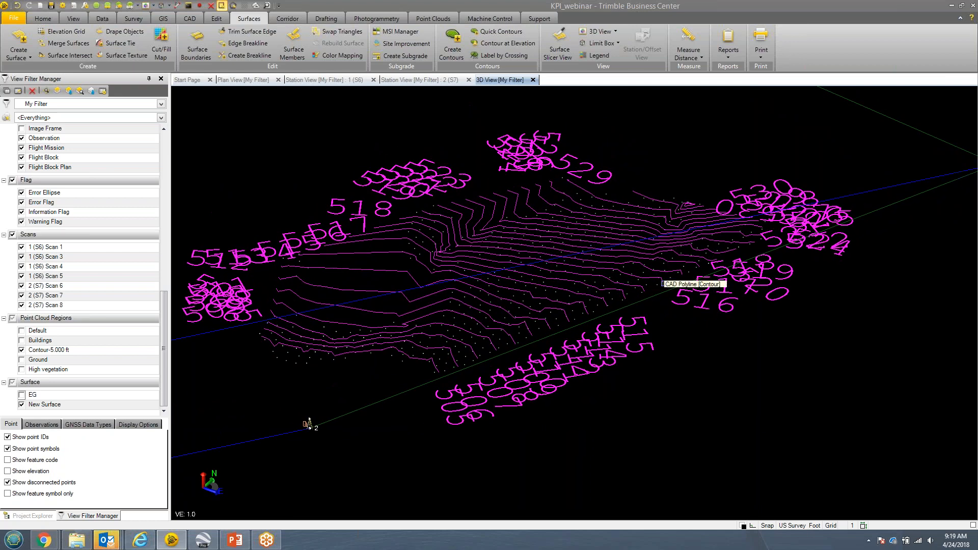
mouse_move(632, 282)
right_down()
mouse_move(596, 277)
mouse_move(537, 243)
mouse_move(588, 273)
mouse_move(633, 267)
mouse_move(640, 283)
mouse_move(616, 290)
right_up()
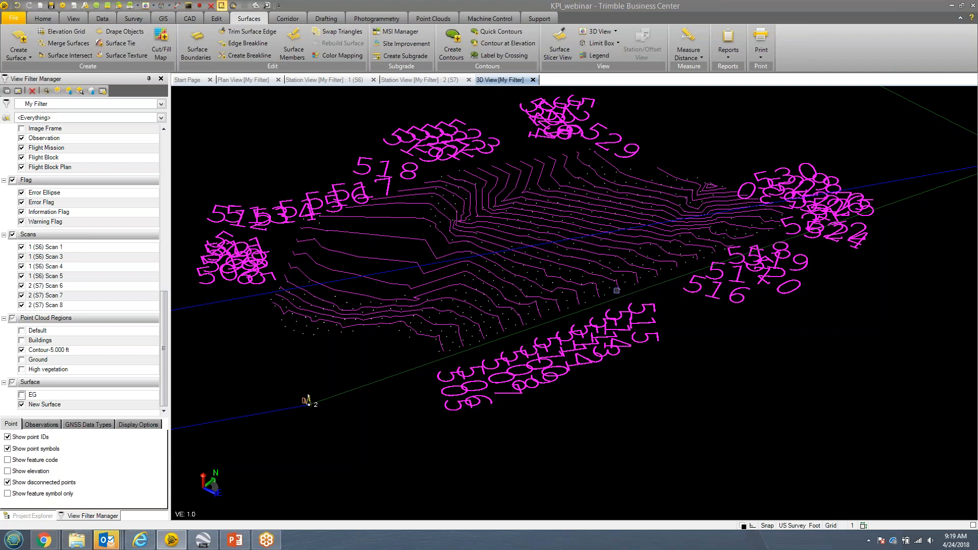
scroll(619, 255, down, 2)
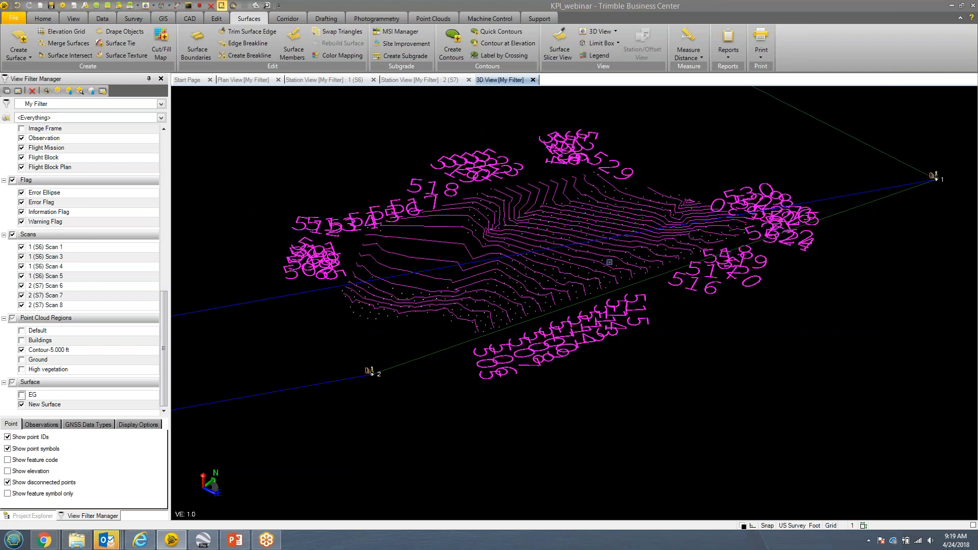
right_drag(609, 261, 597, 272)
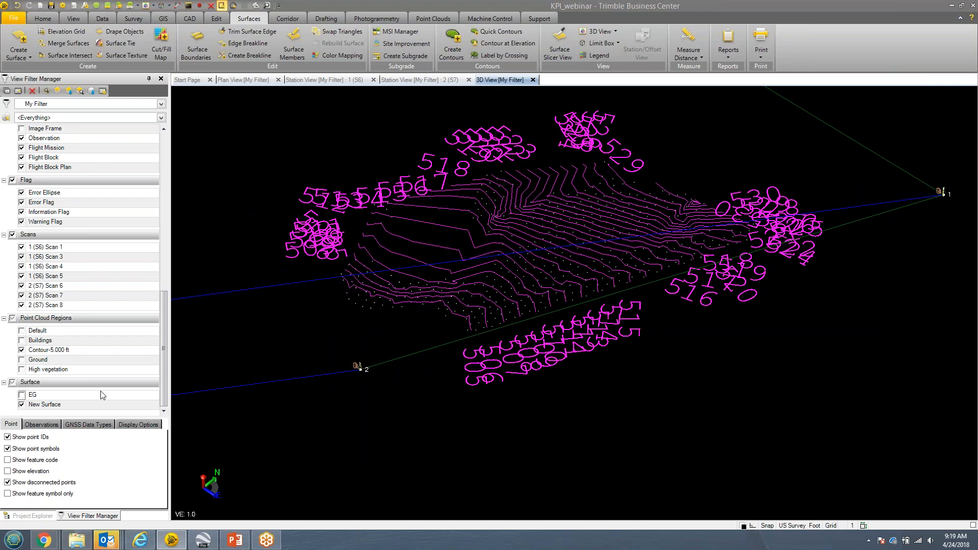
Show all point cloud regions together with the contours in the 3D view.
click(13, 318)
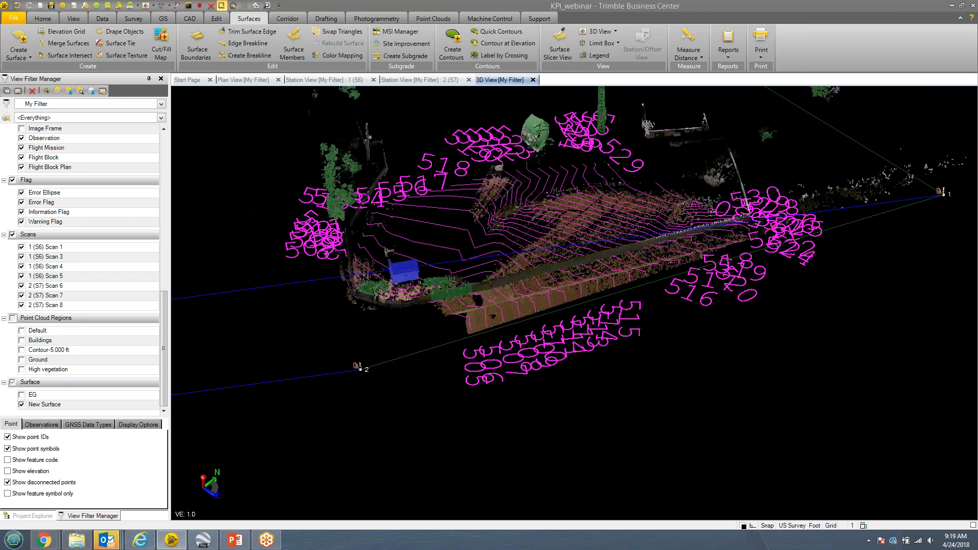
click(12, 318)
middle_drag(632, 314, 510, 363)
Hide the surface named New Surface and the Contour layer in the view filter.
drag(164, 301, 180, 324)
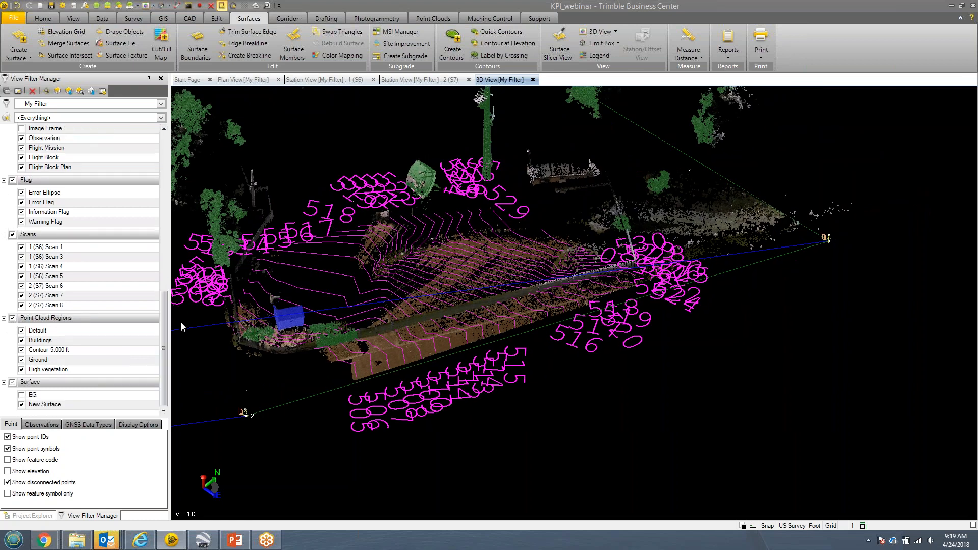
click(21, 405)
drag(161, 347, 173, 176)
click(22, 150)
Examine the whole classified point cloud, including the cell tower, from a low oblique angle and dismiss the mail notification.
mouse_move(591, 303)
middle_down()
mouse_move(570, 302)
mouse_move(577, 309)
middle_up()
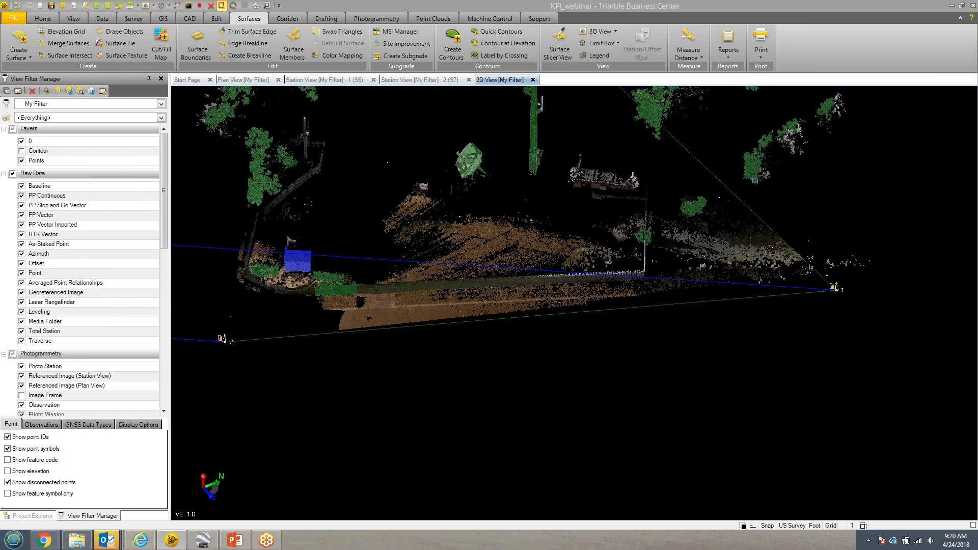
middle_drag(554, 244, 577, 225)
scroll(521, 219, down, 6)
middle_drag(553, 181, 524, 234)
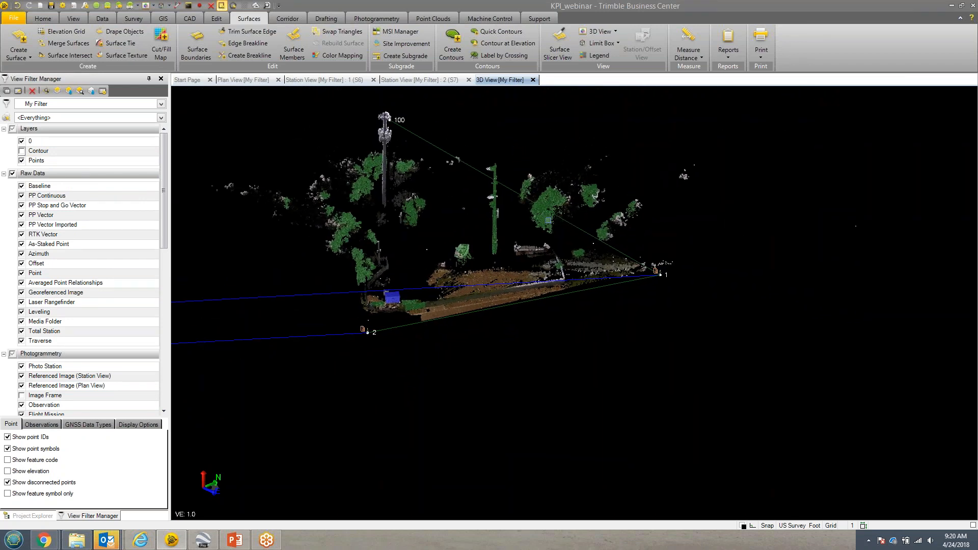
click(549, 220)
click(528, 232)
scroll(529, 232, down, 1)
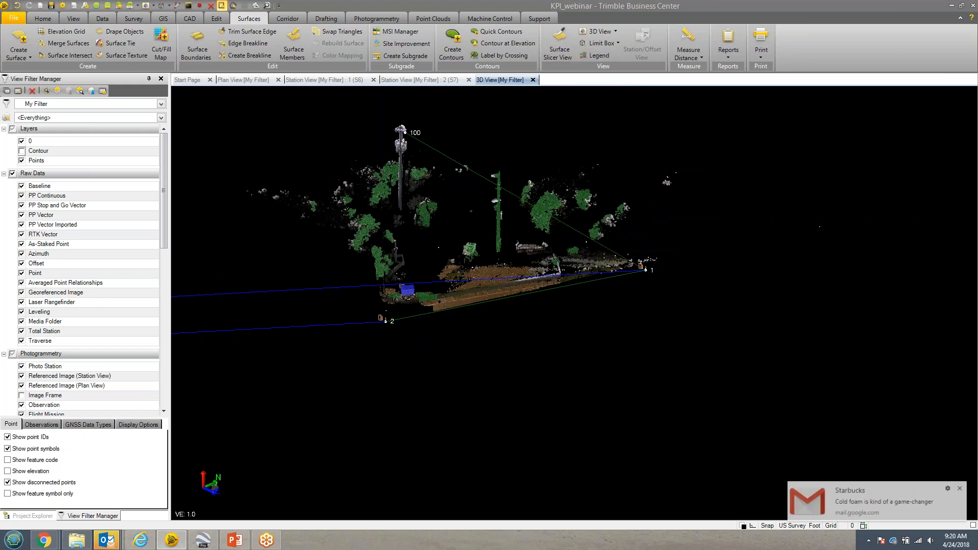
click(963, 488)
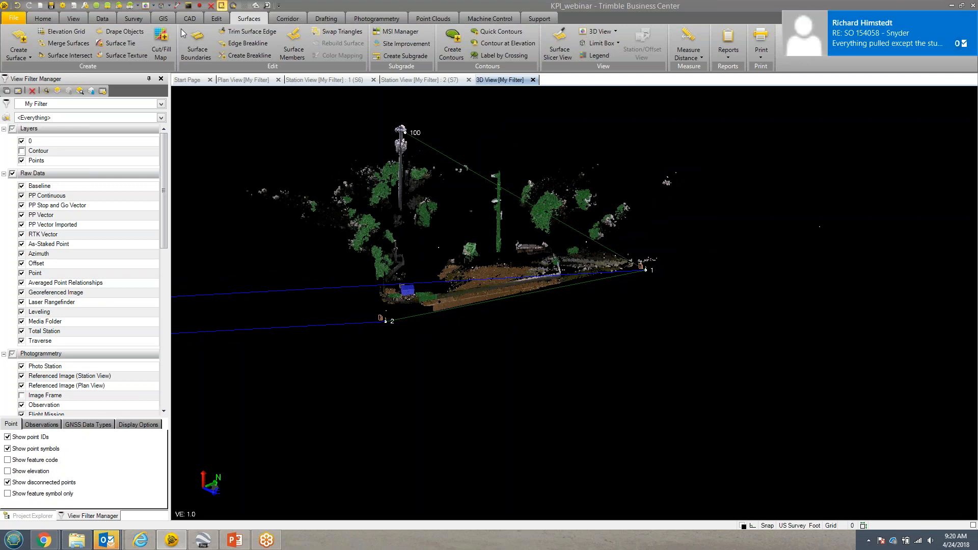
Dismiss the mail notification and render the point cloud in Gray-Scale Intensity.
click(970, 19)
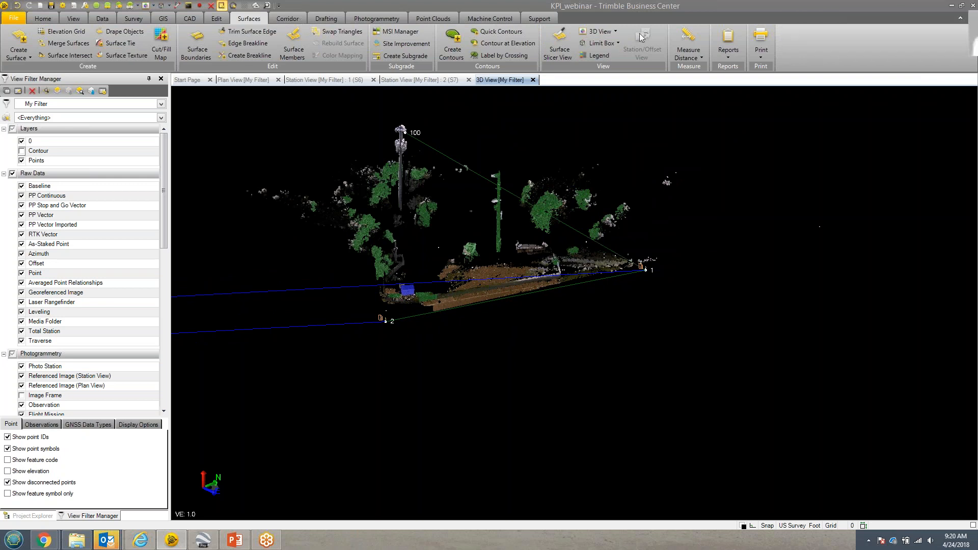
click(73, 18)
click(434, 19)
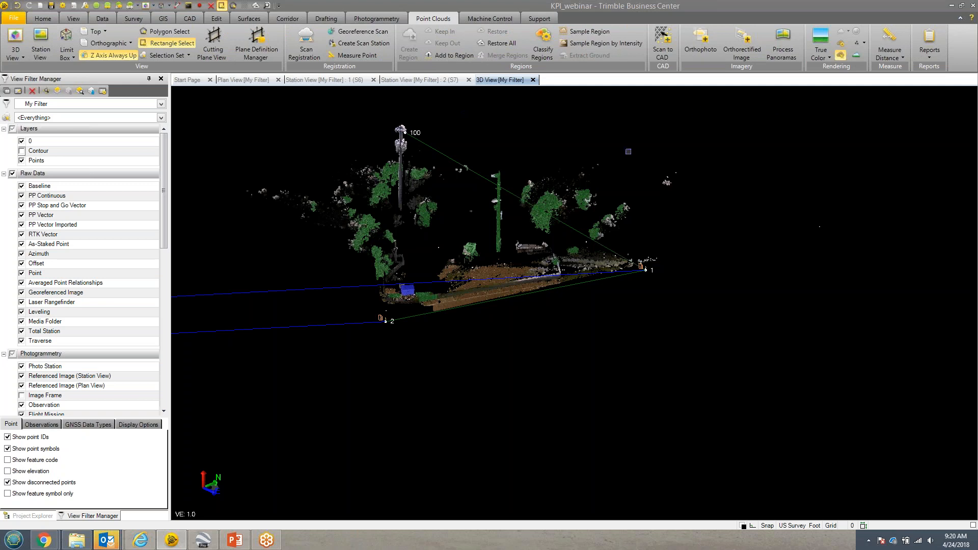
click(821, 57)
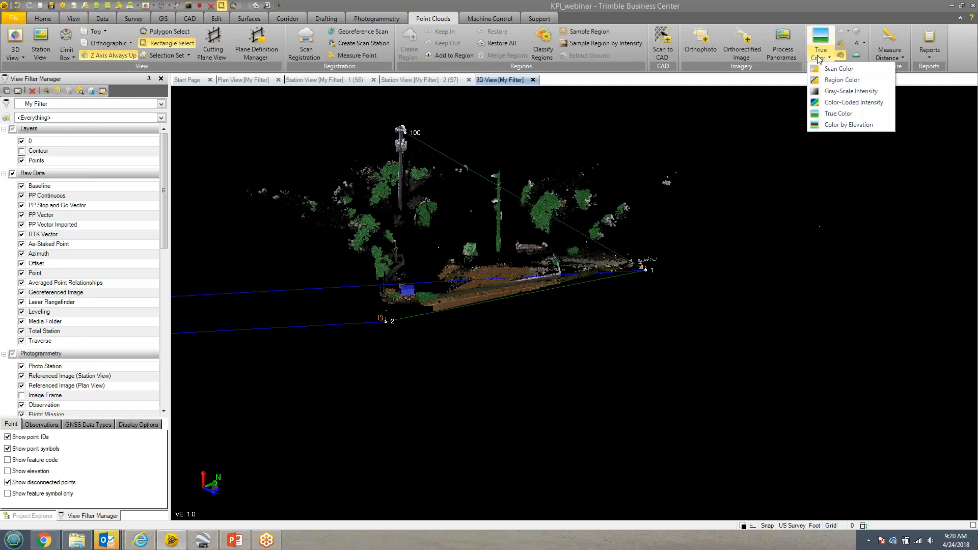
click(924, 101)
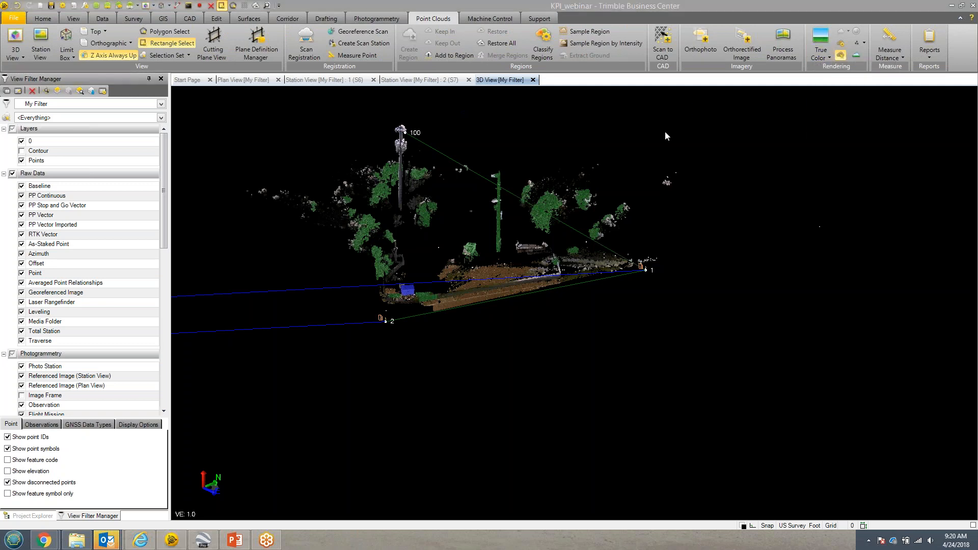
click(820, 57)
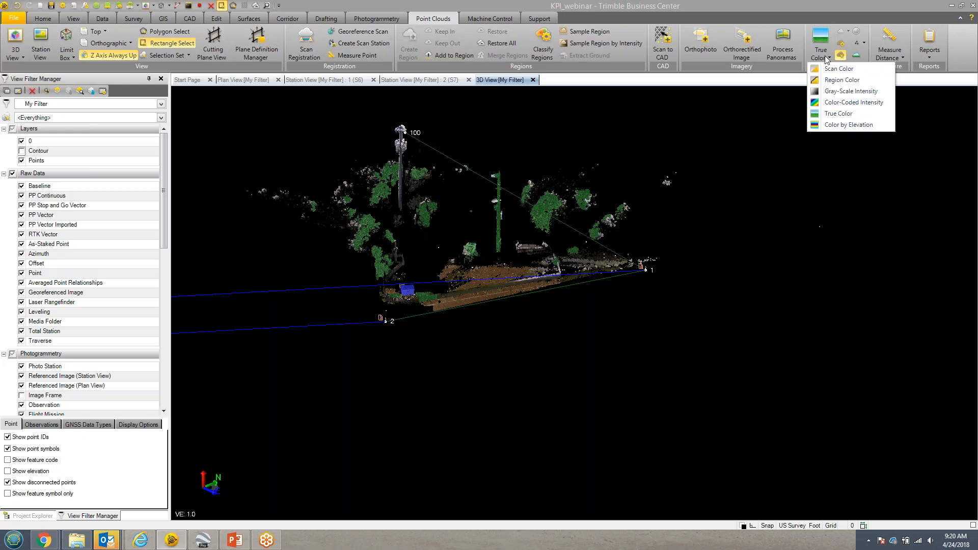
click(835, 91)
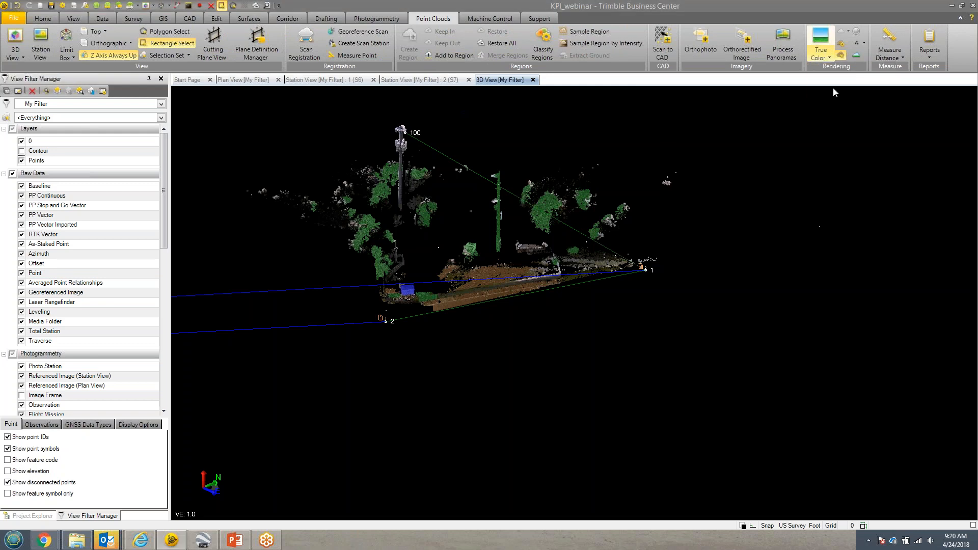
Examine the gray-scale point cloud from the cell tower down to the fence and road edge.
right_drag(635, 222, 592, 232)
middle_drag(590, 231, 608, 261)
scroll(608, 261, up, 5)
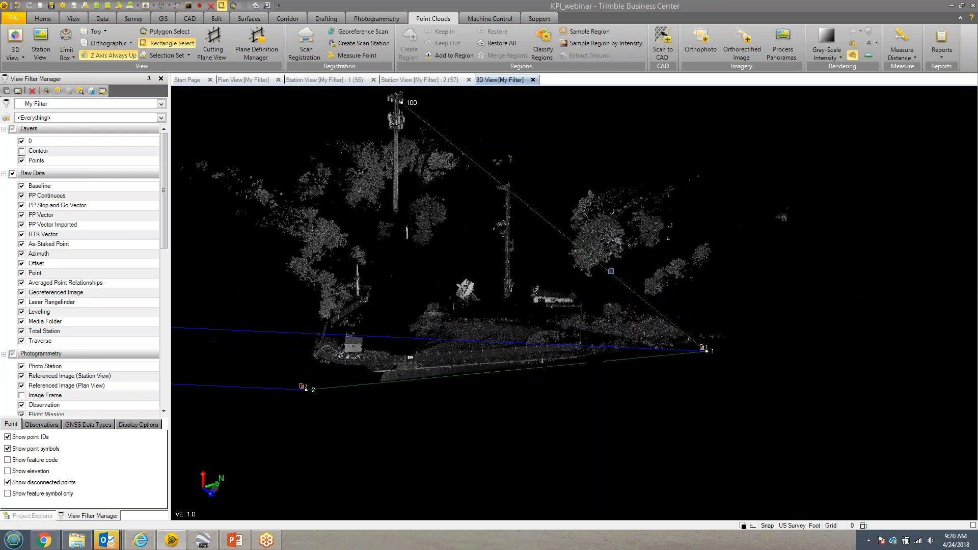
middle_drag(667, 285, 725, 308)
mouse_move(725, 307)
right_down()
mouse_move(687, 297)
mouse_move(699, 290)
right_up()
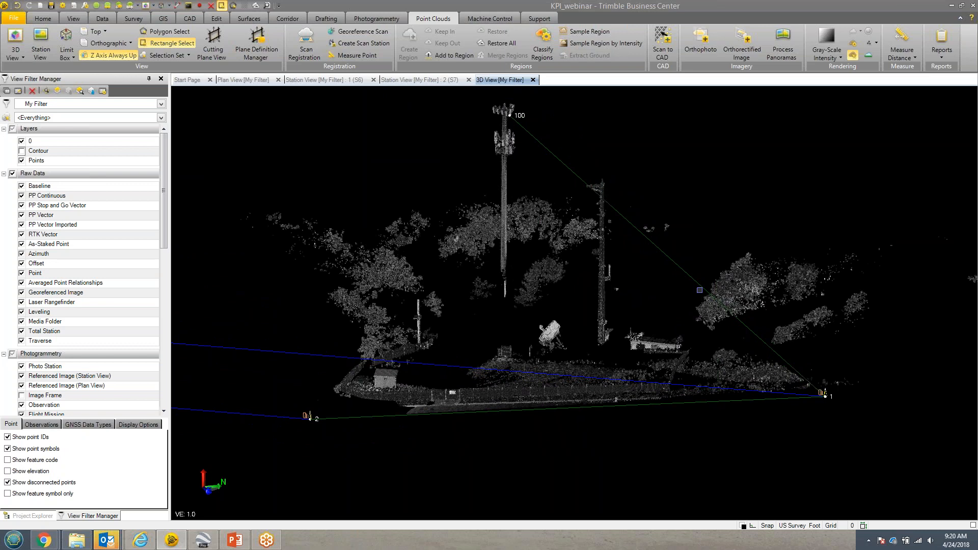
scroll(578, 402, up, 5)
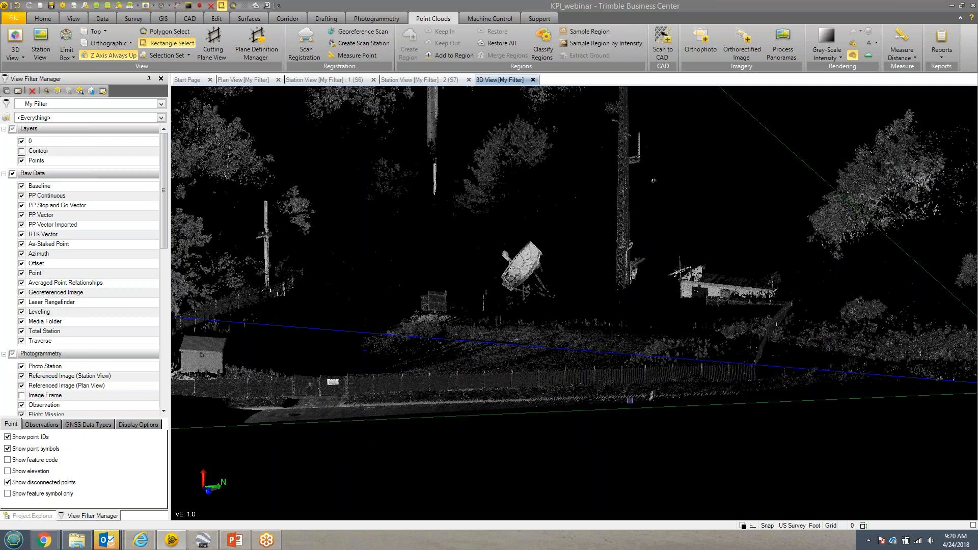
scroll(629, 400, up, 3)
right_drag(620, 404, 611, 407)
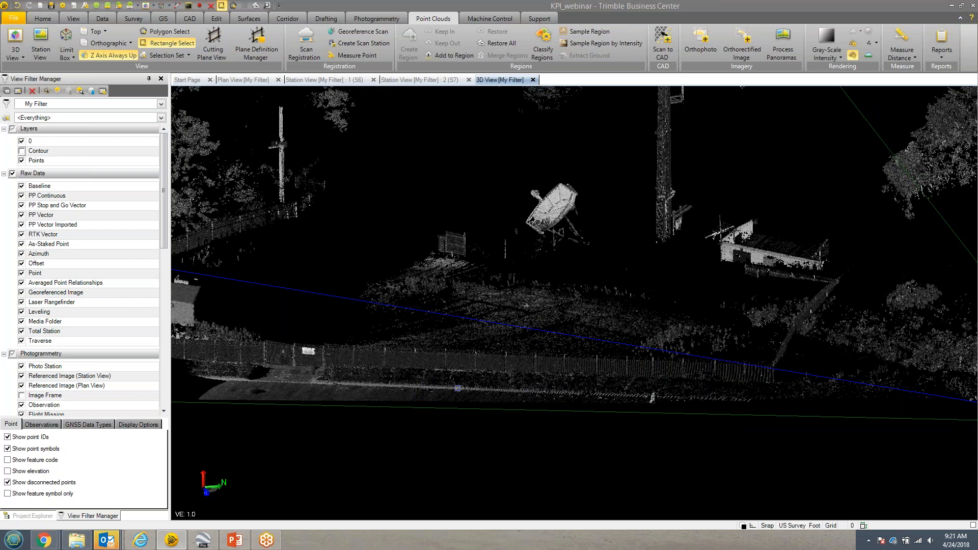
scroll(468, 389, up, 4)
right_drag(468, 389, 468, 400)
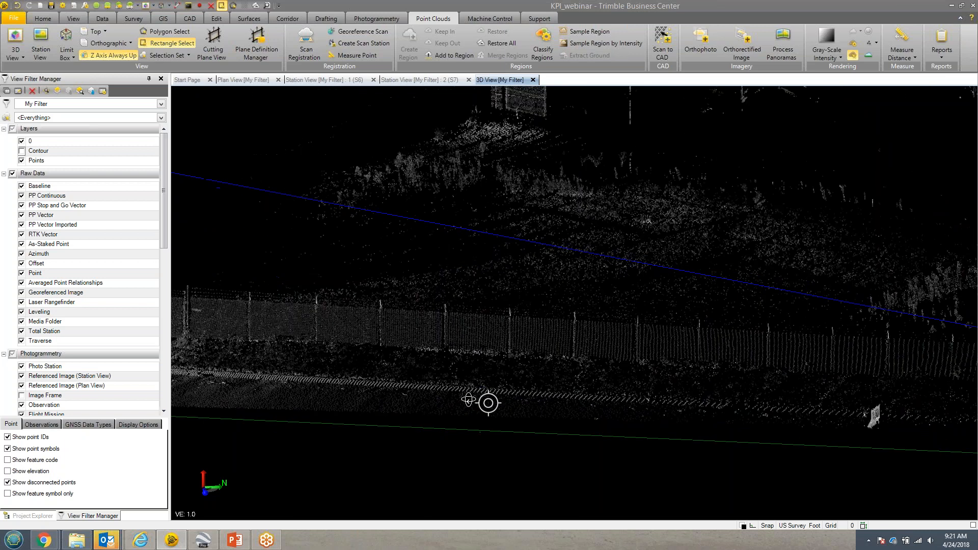
Render the point cloud in Color-Coded Intensity and examine the fence, road edge, satellite dish and buildings.
click(828, 54)
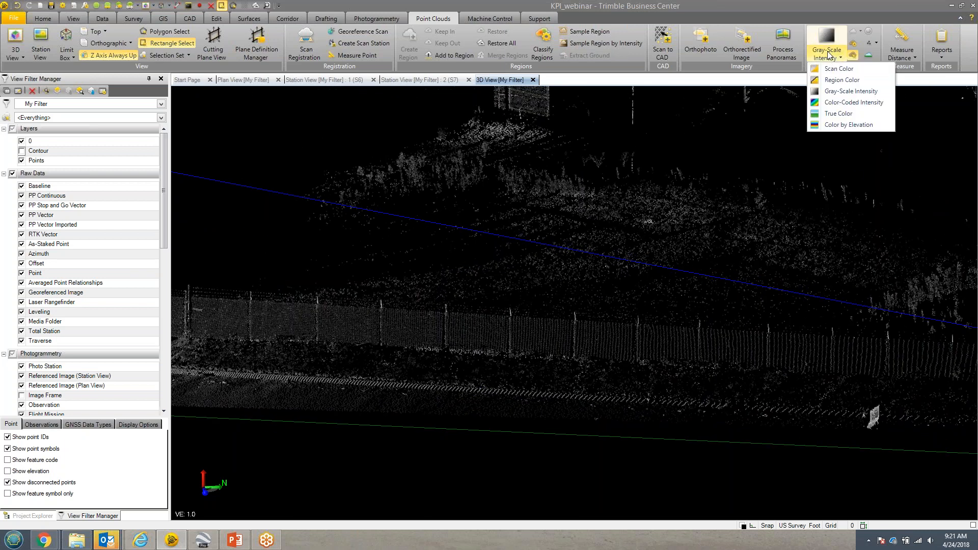
click(842, 103)
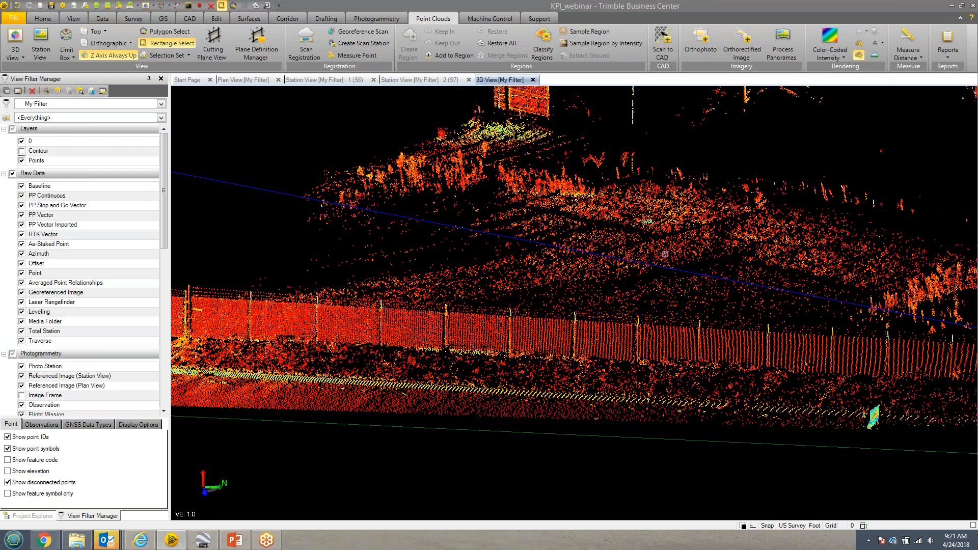
scroll(664, 253, down, 5)
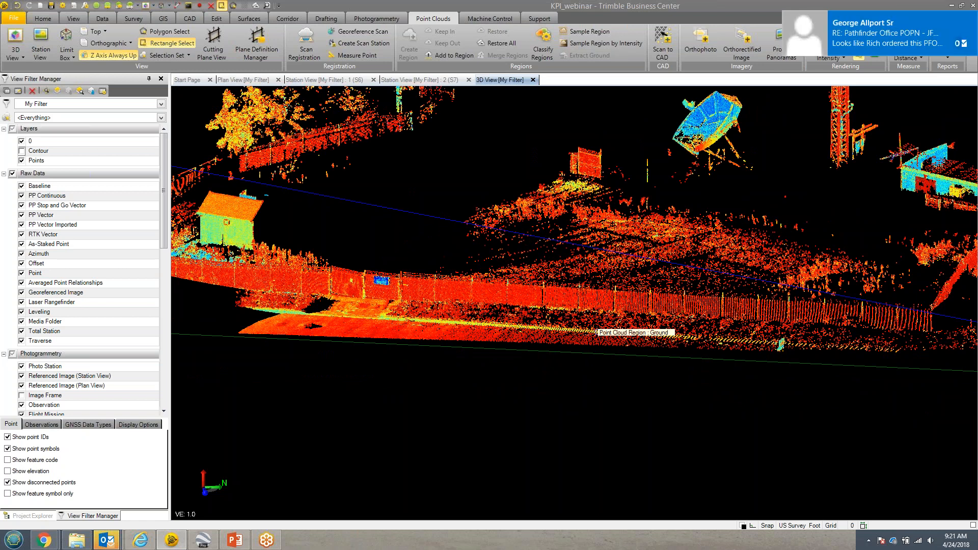
click(972, 20)
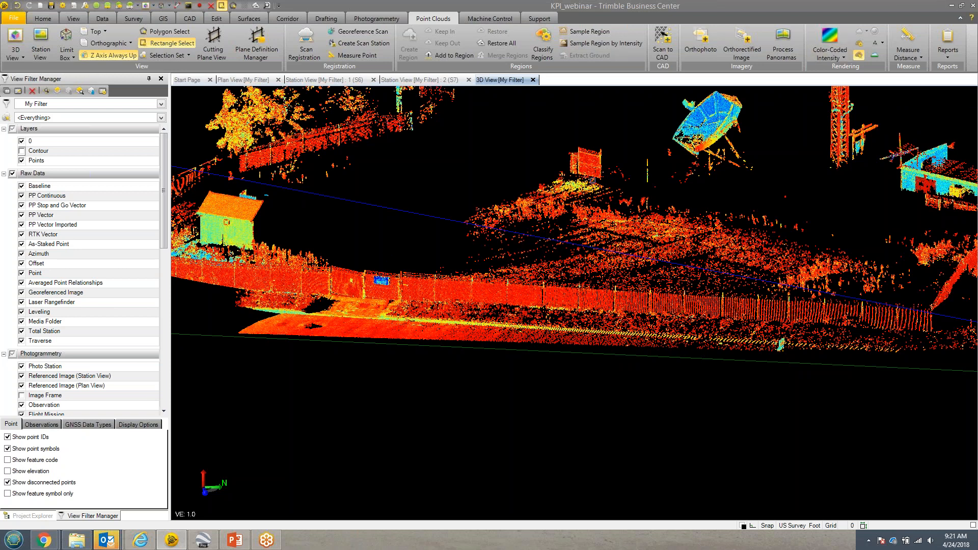
scroll(712, 209, down, 3)
middle_drag(718, 204, 672, 284)
right_drag(691, 271, 720, 275)
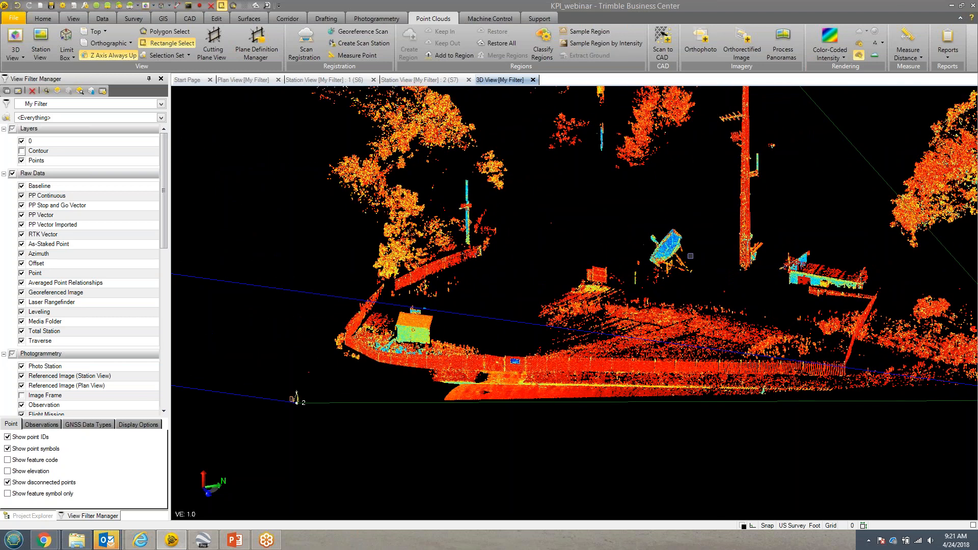
scroll(688, 256, up, 1)
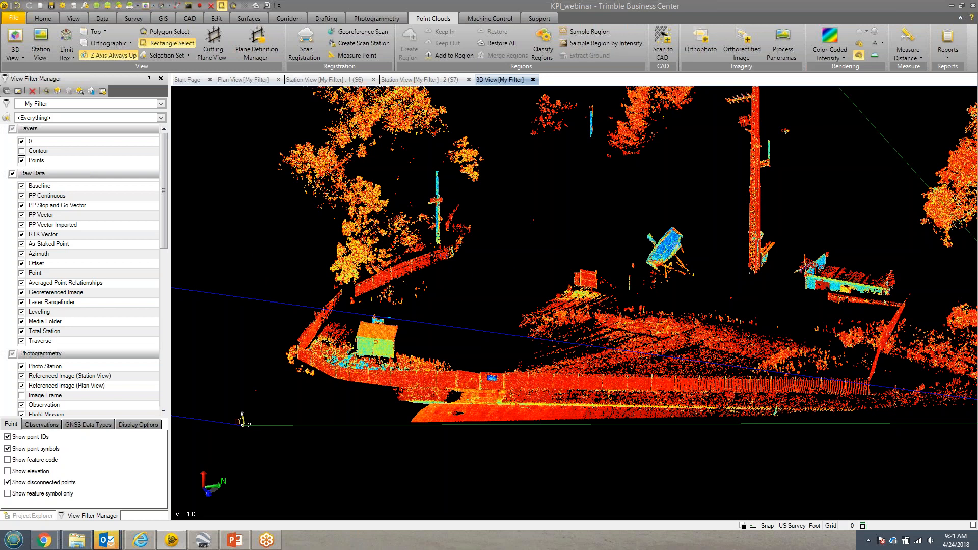
scroll(667, 249, up, 2)
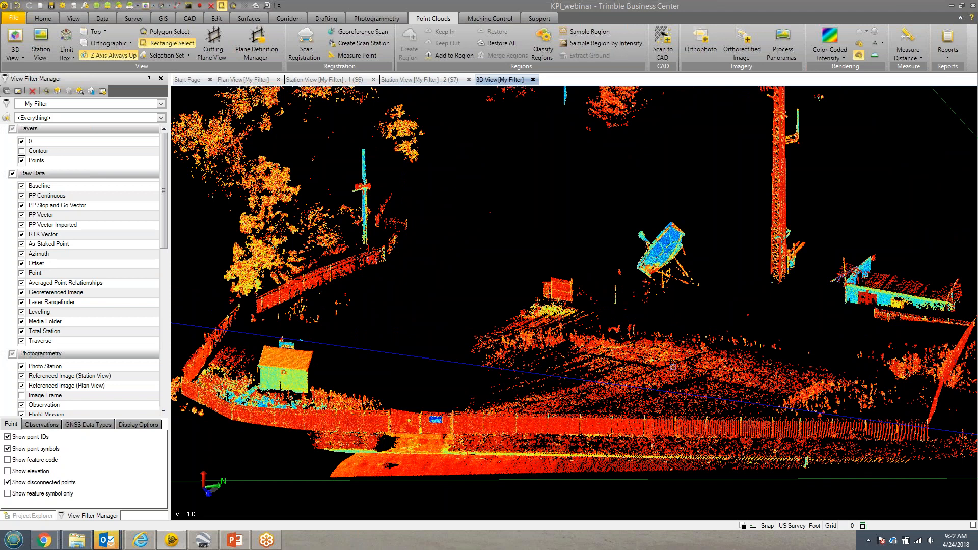
scroll(705, 359, down, 1)
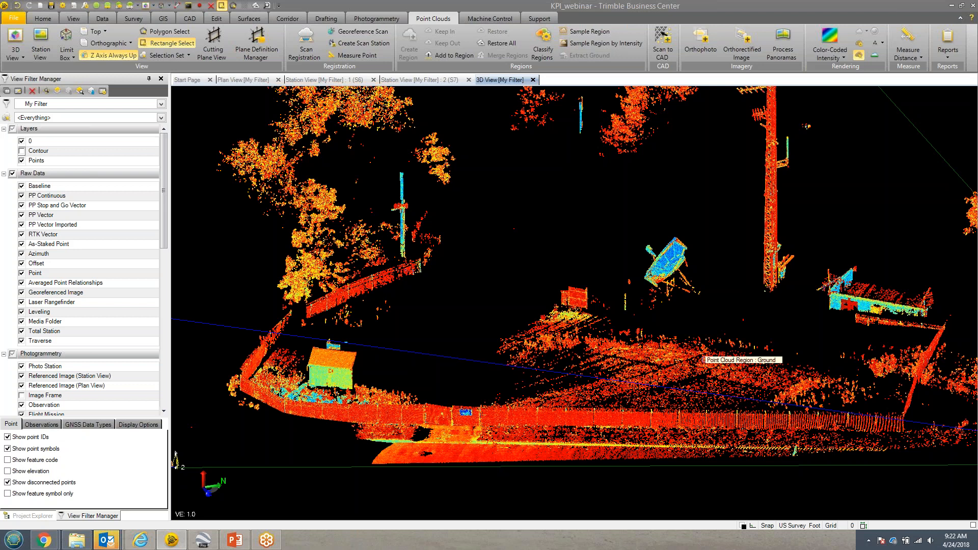
Render the point cloud with Color by Elevation.
click(830, 52)
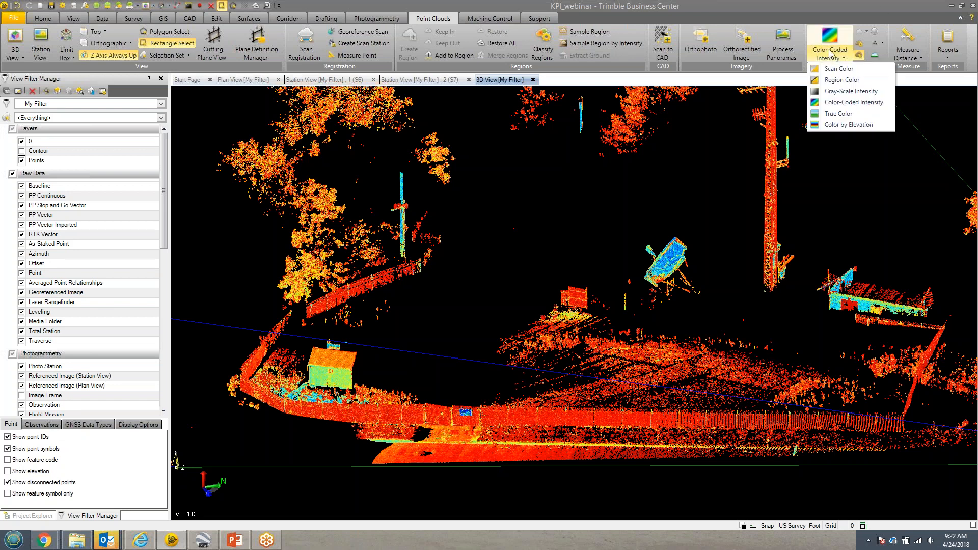
click(826, 125)
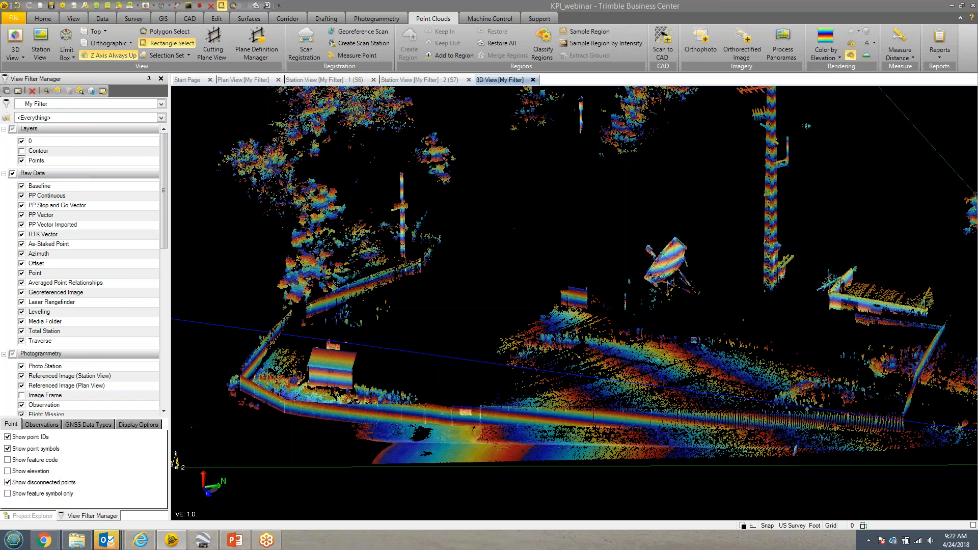
scroll(691, 348, down, 1)
scroll(691, 348, down, 1)
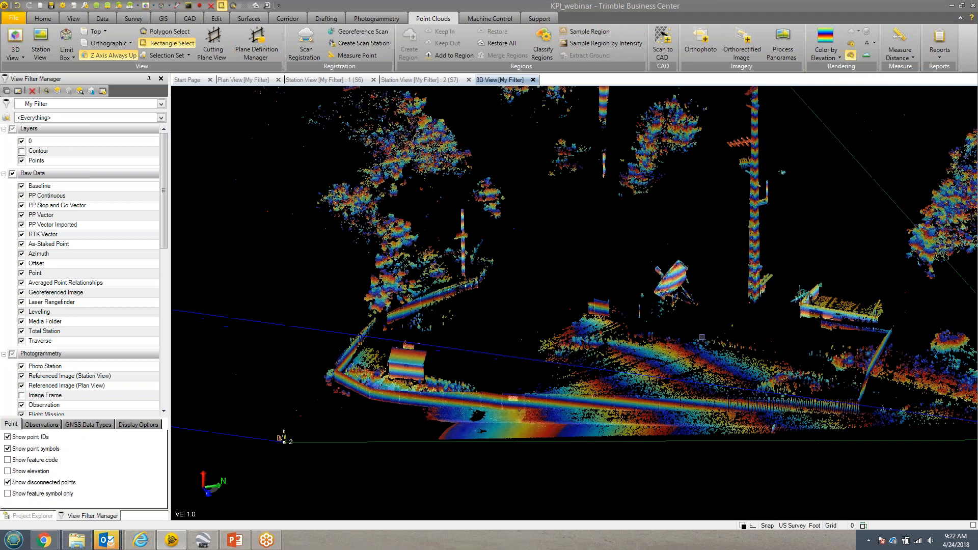
Set the Color by Elevation interval to 10 in the rendering settings and look over the whole site.
click(851, 55)
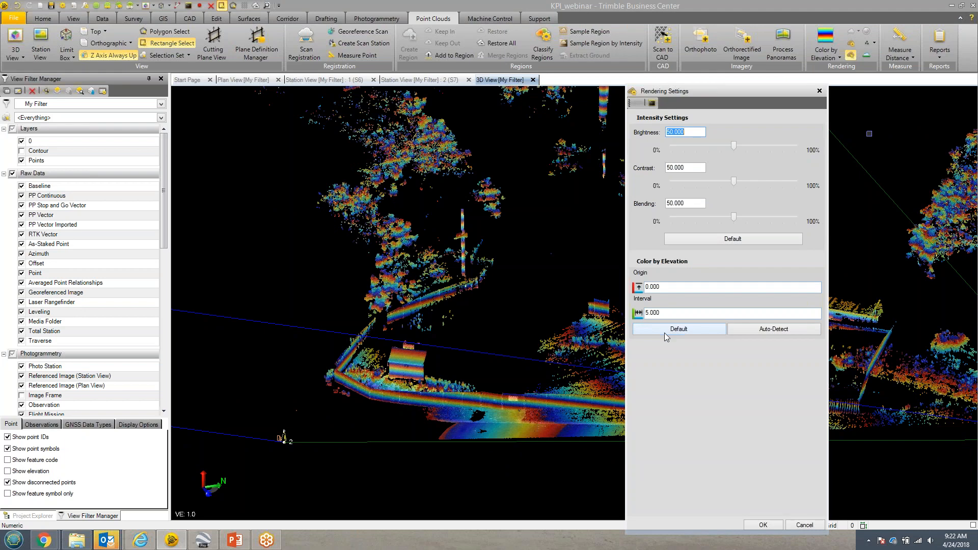
drag(661, 312, 628, 318)
text(10)
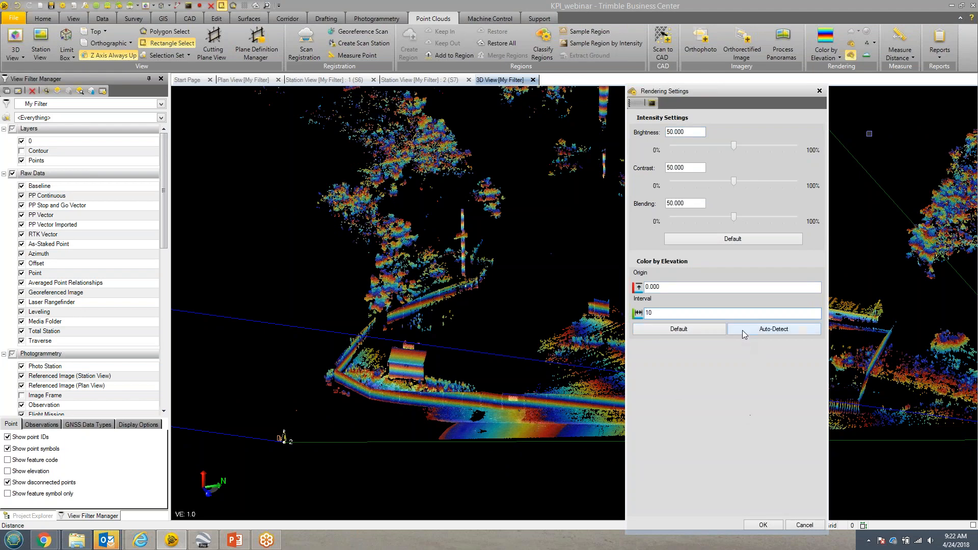
click(762, 524)
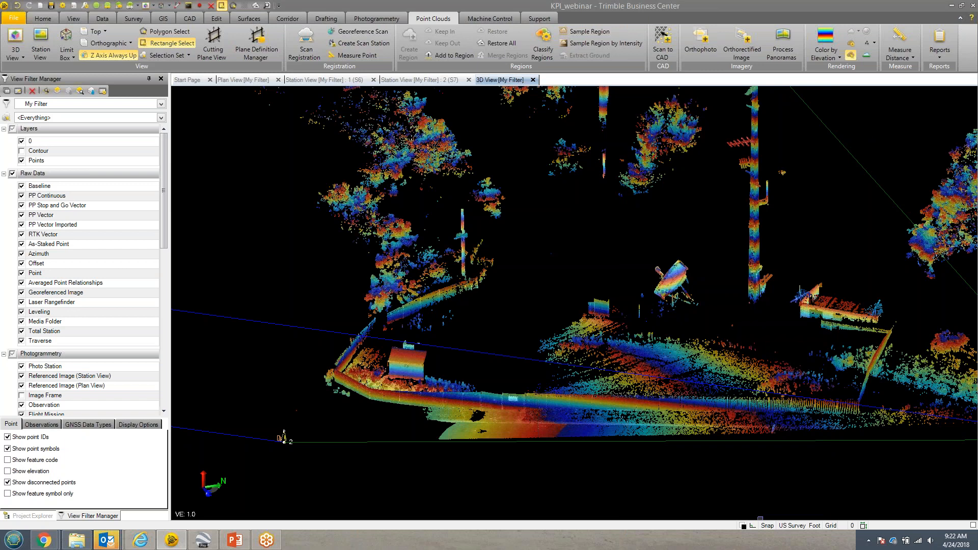
scroll(693, 372, down, 4)
mouse_move(679, 349)
middle_down()
mouse_move(705, 333)
mouse_move(677, 348)
middle_up()
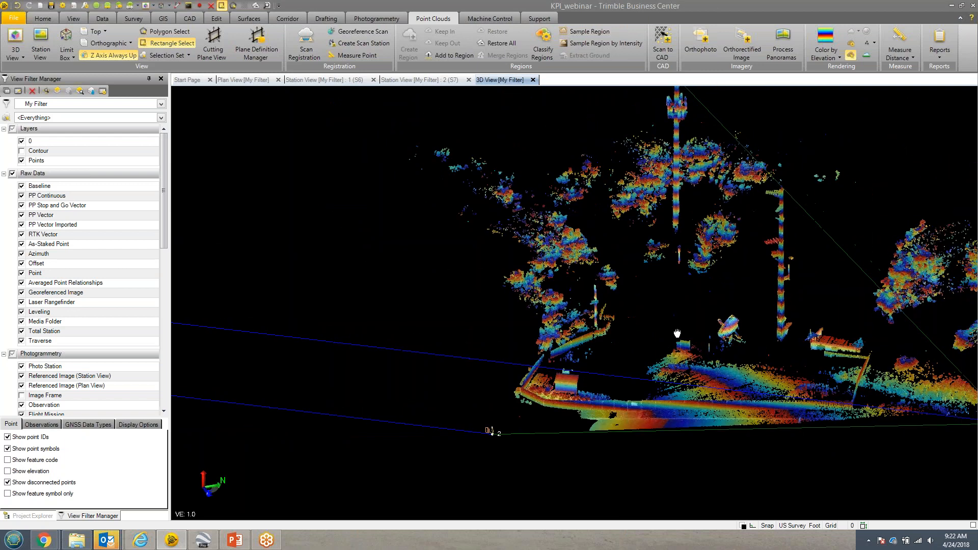
Switch the rendering to Region Color and back to Color by Elevation, and examine the elevation bands along the road and fence.
click(834, 57)
click(838, 80)
click(833, 56)
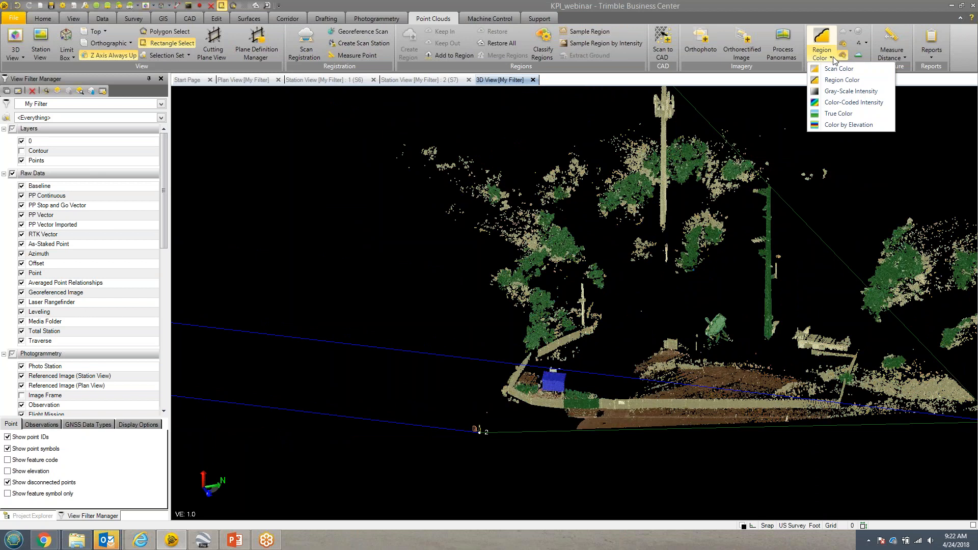
click(836, 124)
middle_drag(710, 371, 699, 311)
scroll(669, 363, up, 6)
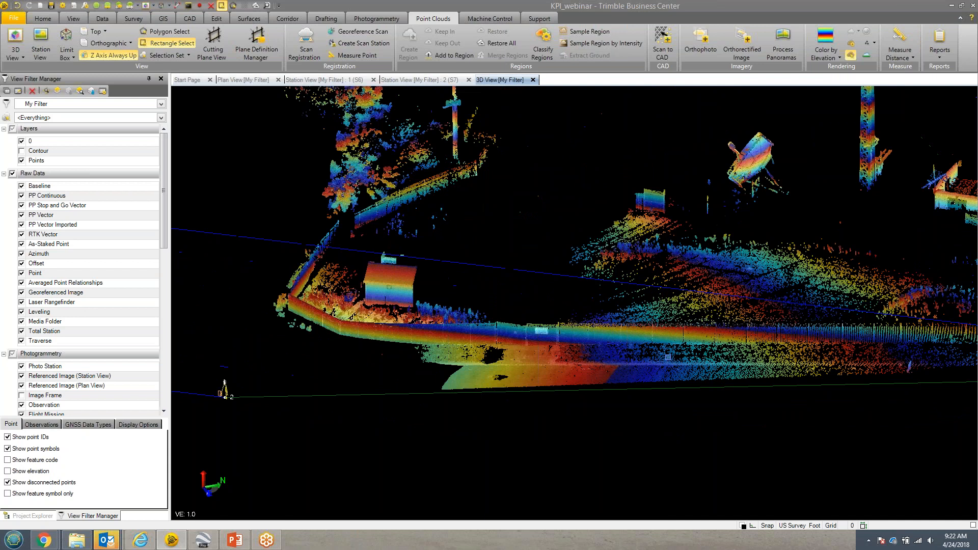
right_drag(671, 366, 714, 364)
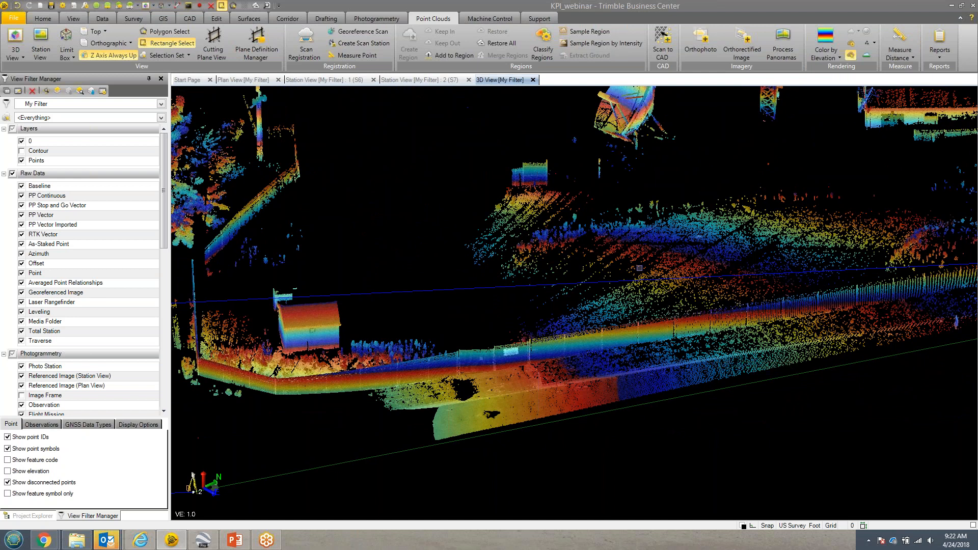
scroll(633, 268, down, 2)
scroll(632, 269, down, 3)
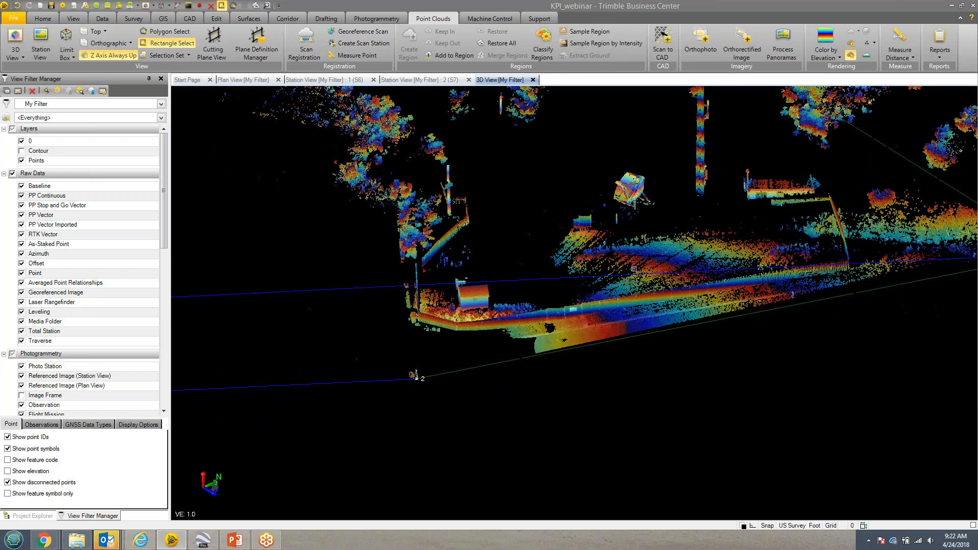
Render the point cloud in True Color and examine the grass, fence and road area up close.
click(826, 54)
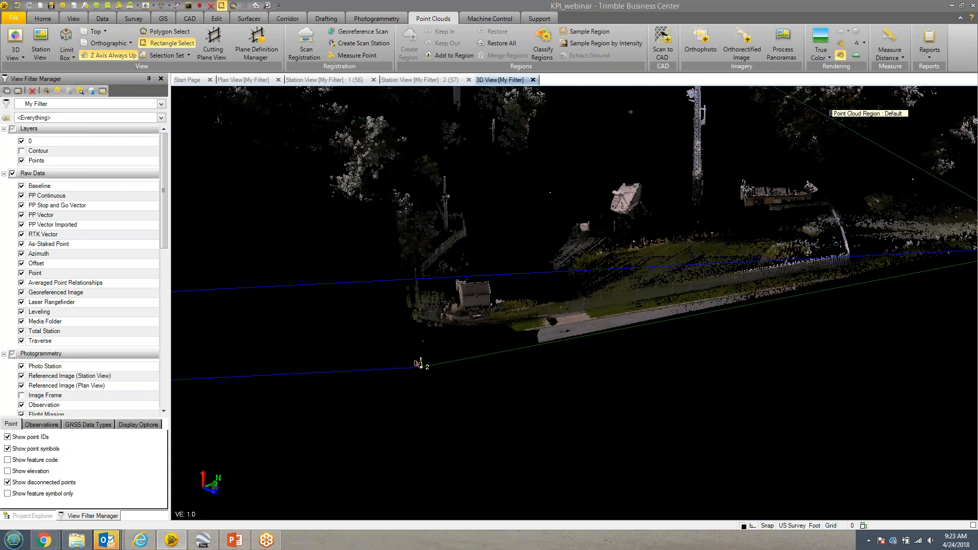
middle_drag(764, 231, 697, 296)
scroll(697, 338, up, 1)
scroll(697, 338, up, 4)
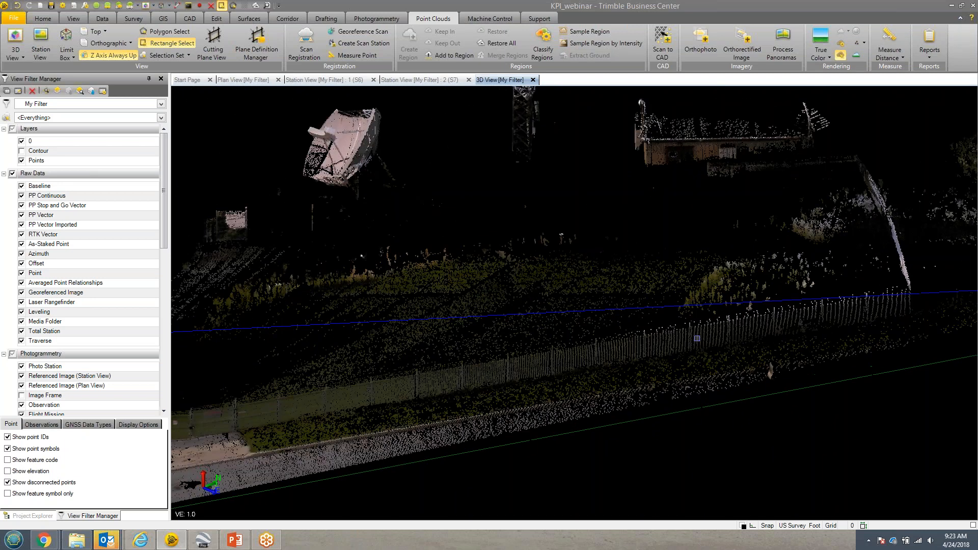
scroll(682, 349, down, 2)
scroll(693, 259, down, 3)
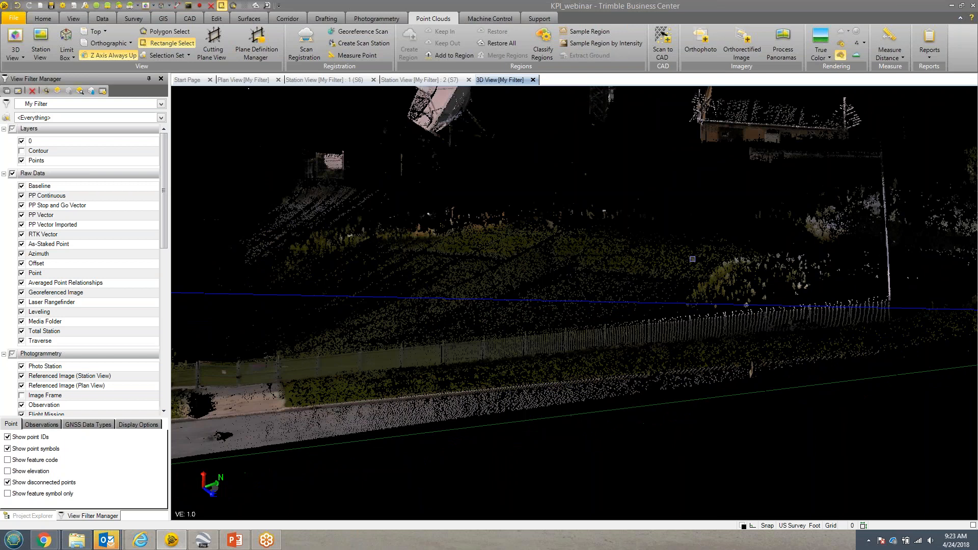
Orient the 3D view to the top over the scanned site and activate a limit box on the point cloud.
middle_drag(541, 300, 604, 289)
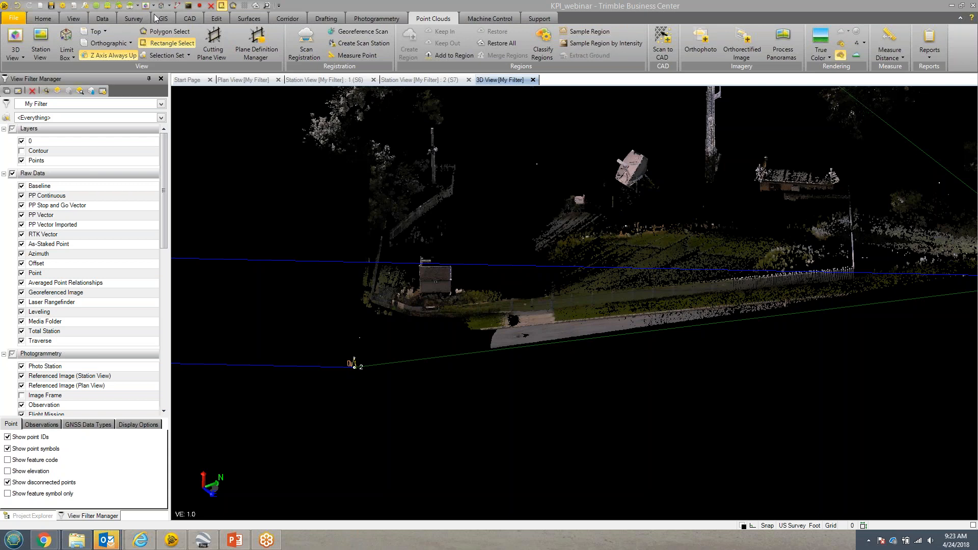
click(74, 19)
click(316, 38)
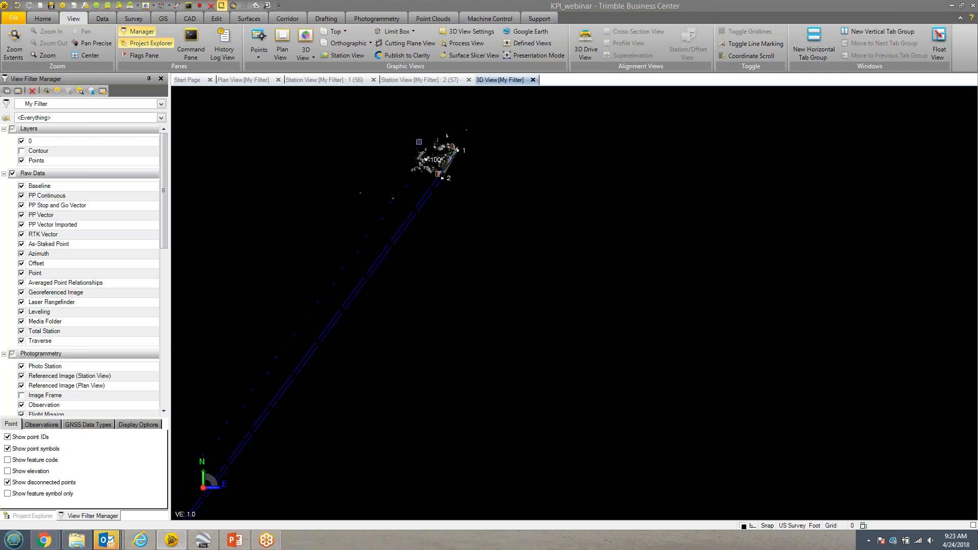
scroll(467, 134, up, 8)
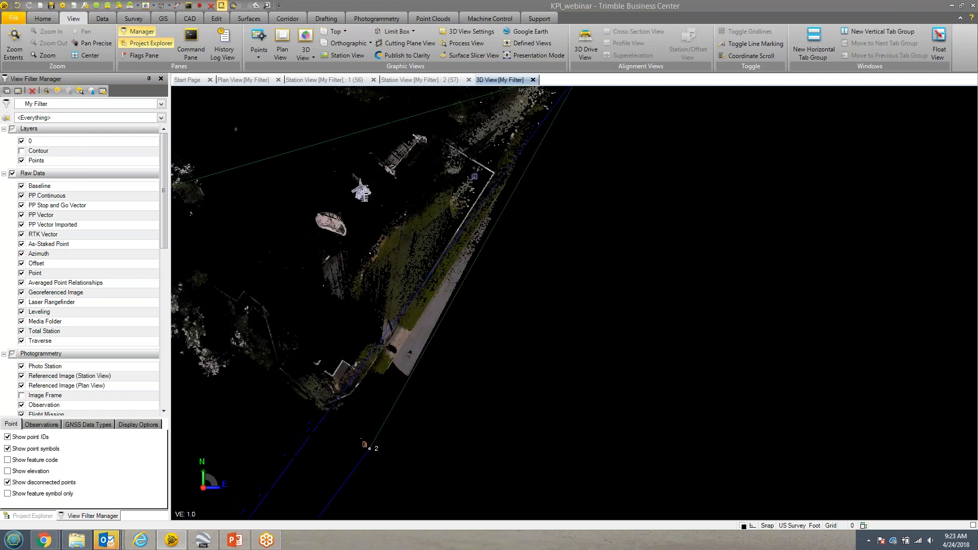
click(432, 19)
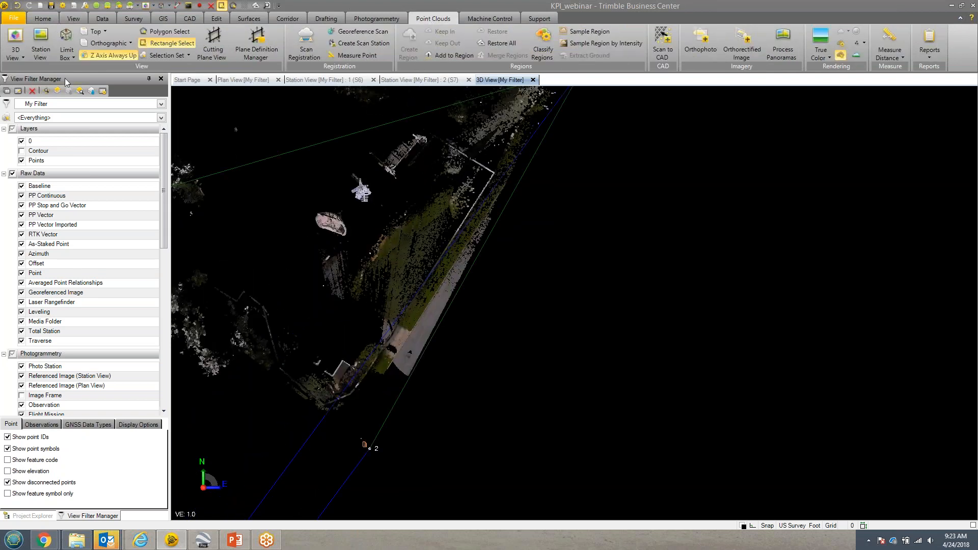
click(66, 46)
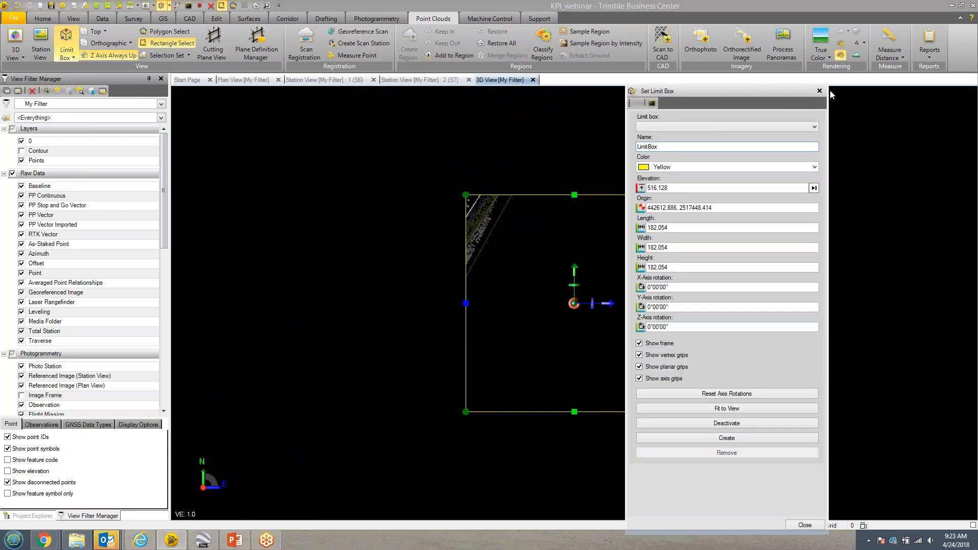
drag(717, 91, 824, 96)
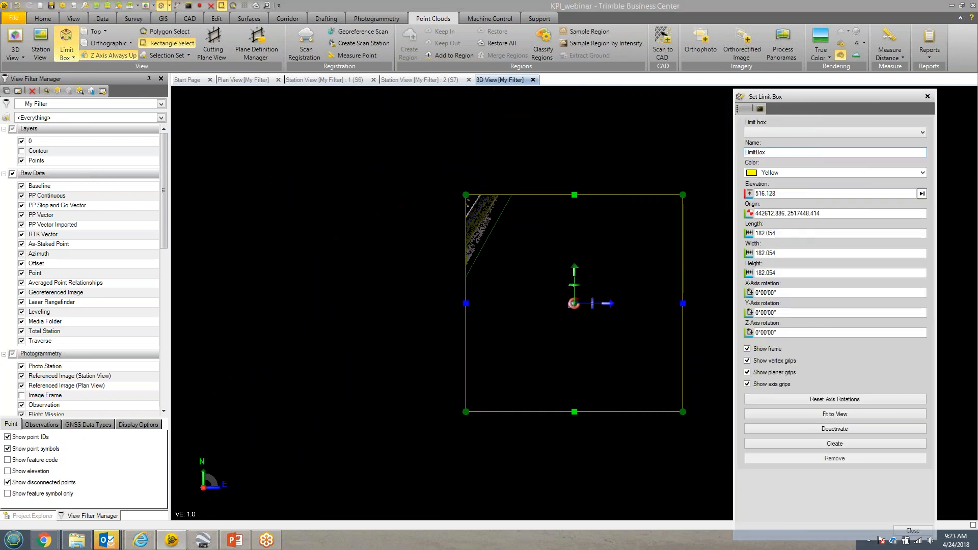
Resize the limit box uniformly by its corner grips to about 204 ft in length, width and height.
drag(574, 303, 538, 274)
drag(466, 195, 405, 134)
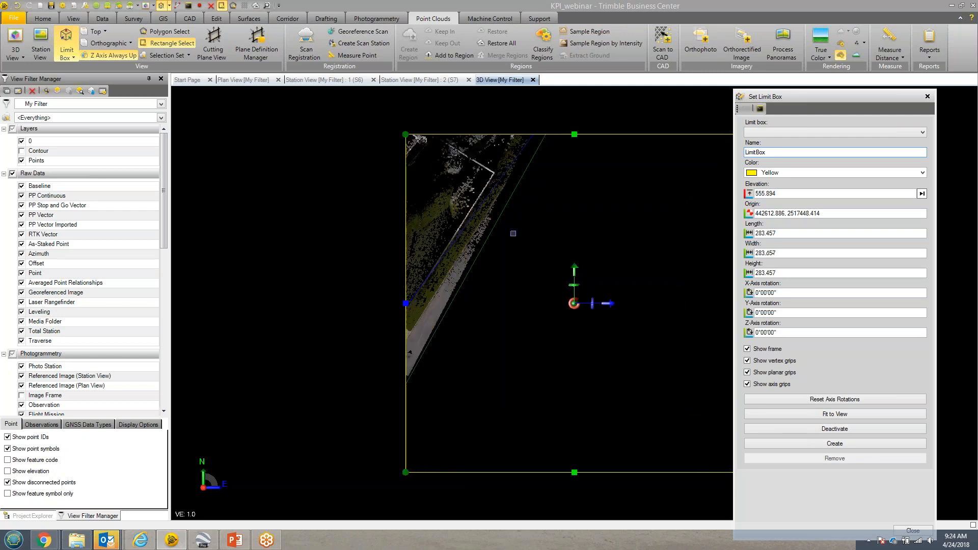
middle_drag(513, 226, 452, 215)
middle_drag(498, 296, 432, 247)
drag(619, 496, 582, 435)
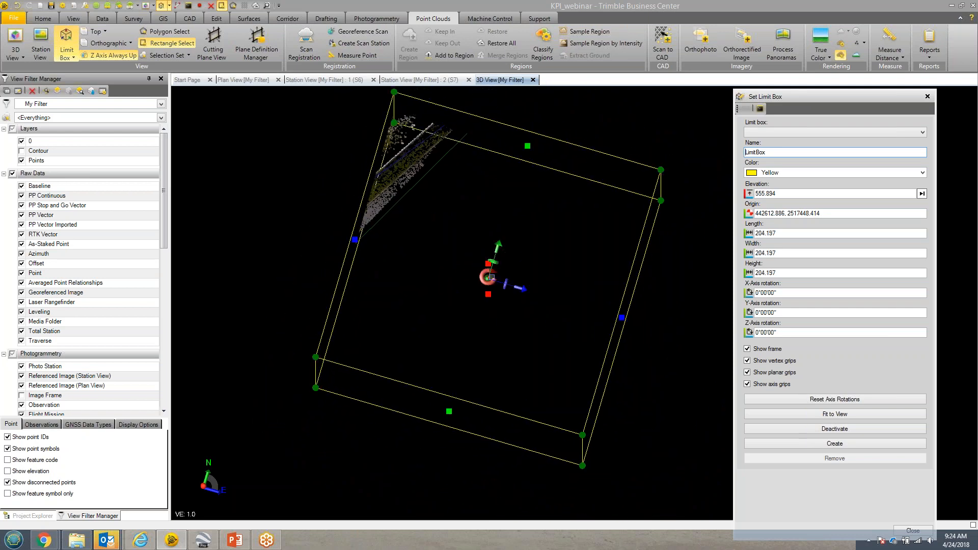
Extend the limit box over the fenced area and pull in its empty side, to about 129 ft long and 170 ft high.
drag(488, 277, 487, 285)
drag(355, 234, 259, 207)
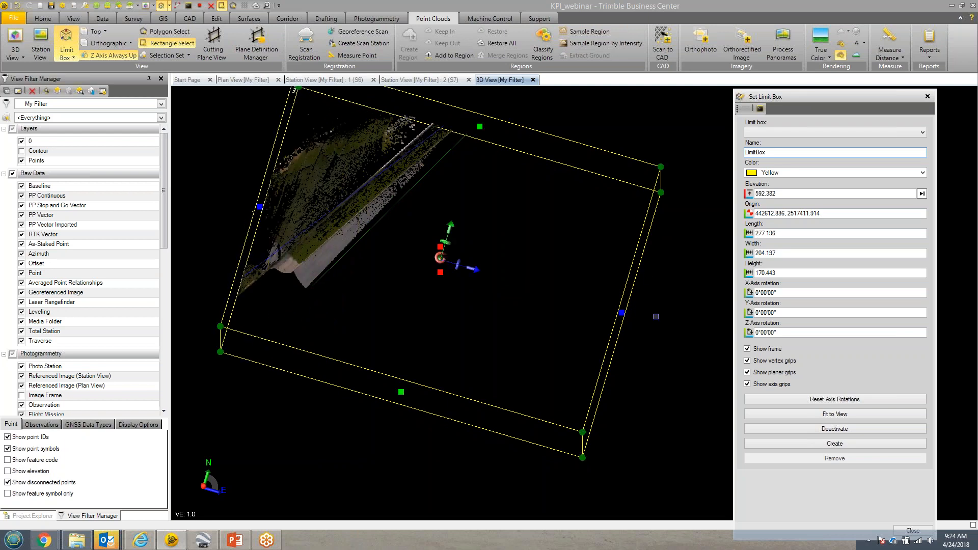
drag(622, 312, 428, 256)
Lower the top of the limit box close to the ground, to a height of about 44.5 ft.
right_drag(405, 218, 250, 148)
scroll(397, 220, up, 4)
scroll(391, 210, down, 6)
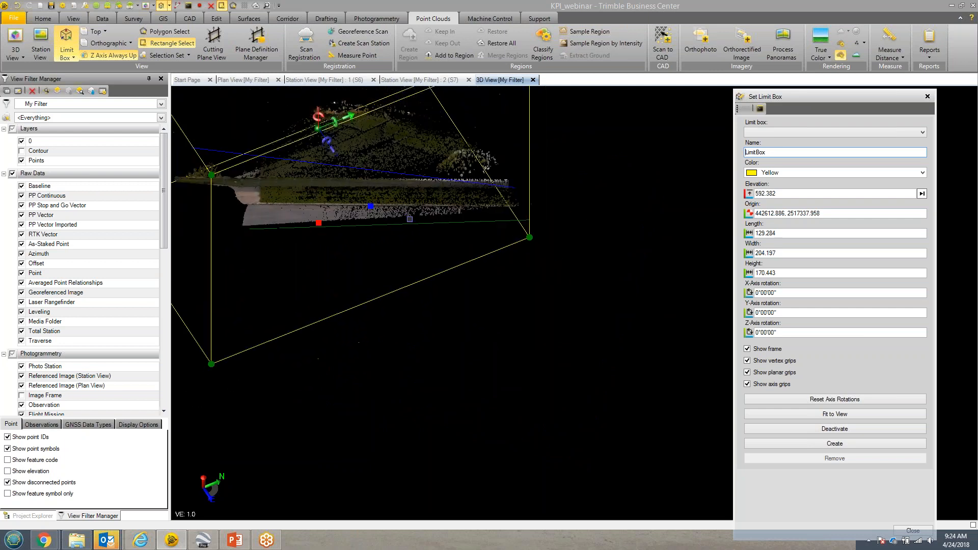
drag(357, 112, 357, 193)
scroll(399, 227, up, 3)
scroll(398, 227, up, 1)
right_drag(393, 221, 352, 198)
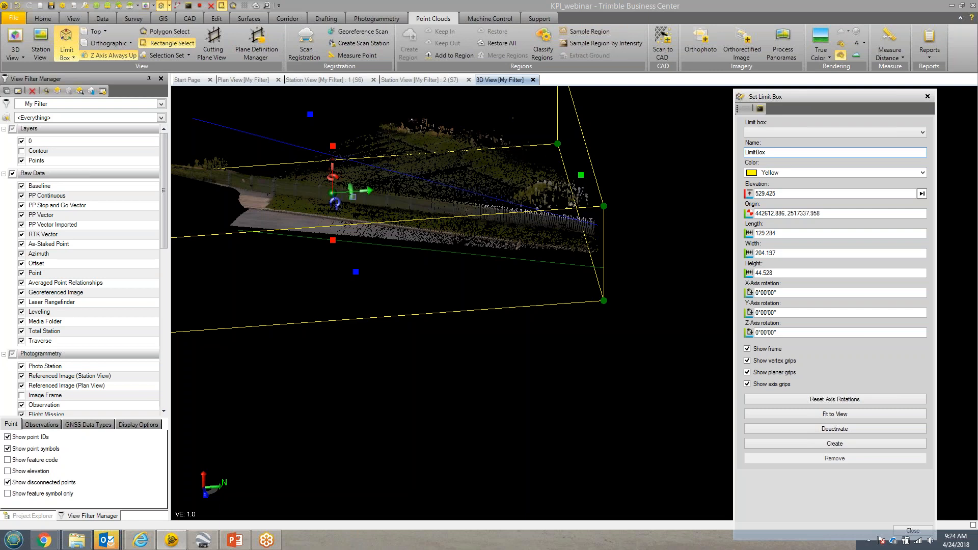
Shorten the limit box at the driveway end to a width of about 156 ft and finish its setup.
scroll(458, 171, down, 3)
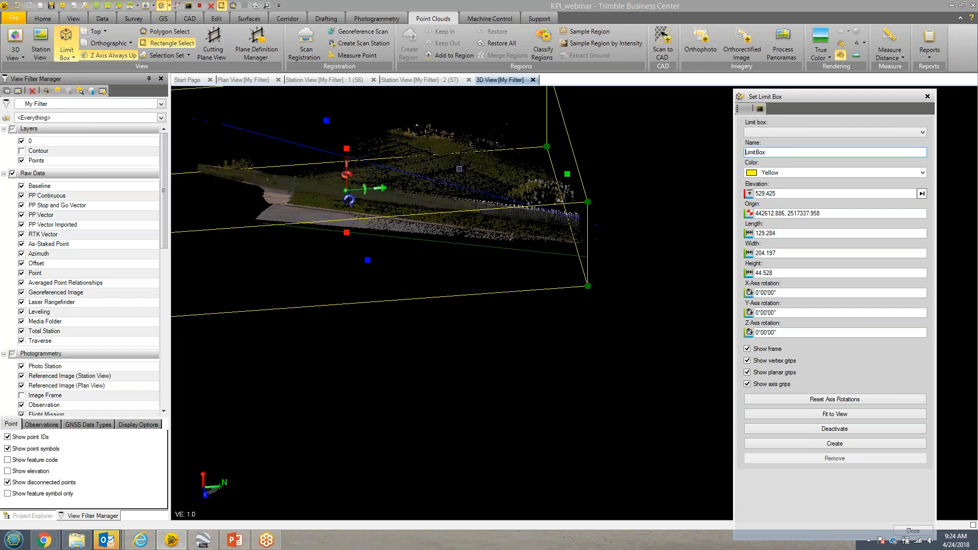
drag(222, 196, 297, 191)
scroll(463, 161, up, 1)
right_drag(455, 152, 451, 138)
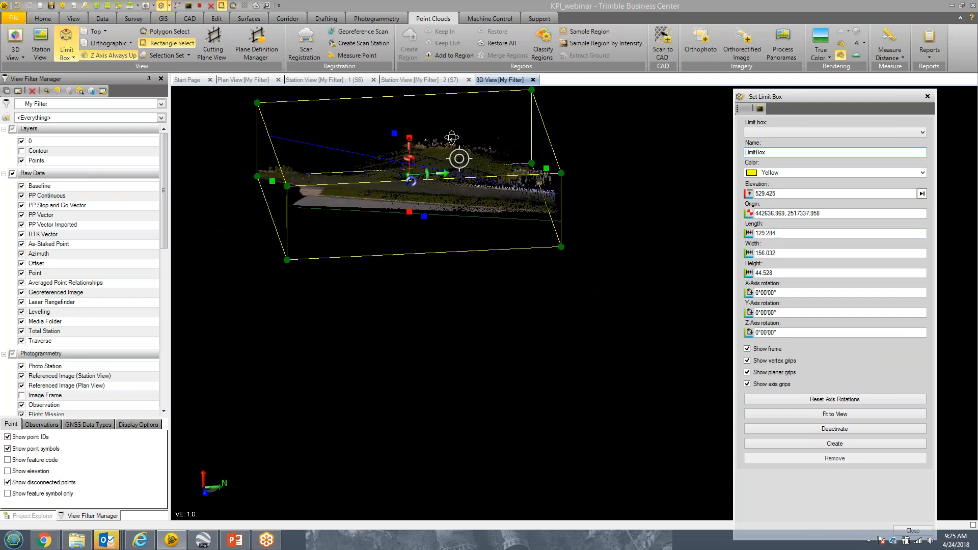
click(915, 529)
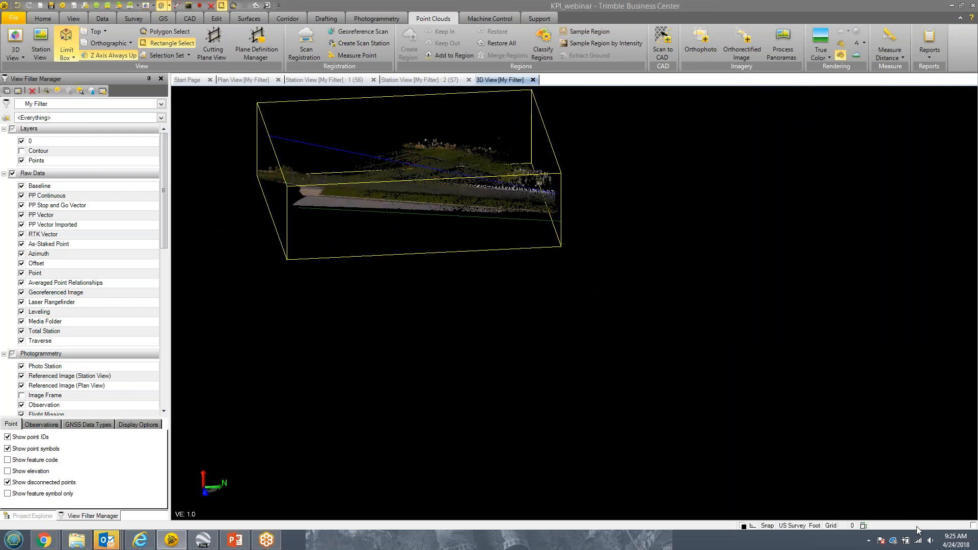
Turn off the limit box and inspect the full point cloud, down to the curb and driveway corner by the fence gate.
click(66, 43)
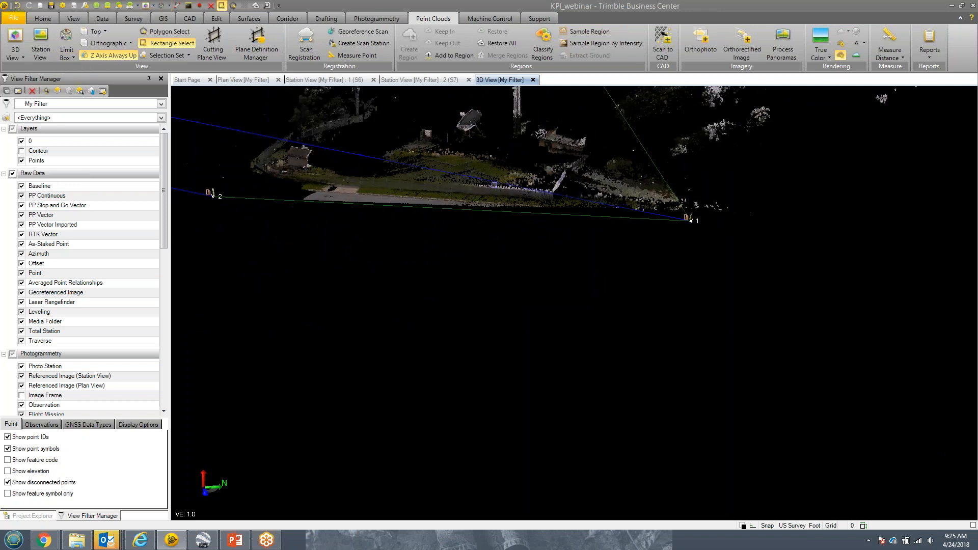
middle_drag(503, 168, 481, 319)
right_drag(482, 319, 391, 236)
middle_drag(390, 236, 468, 290)
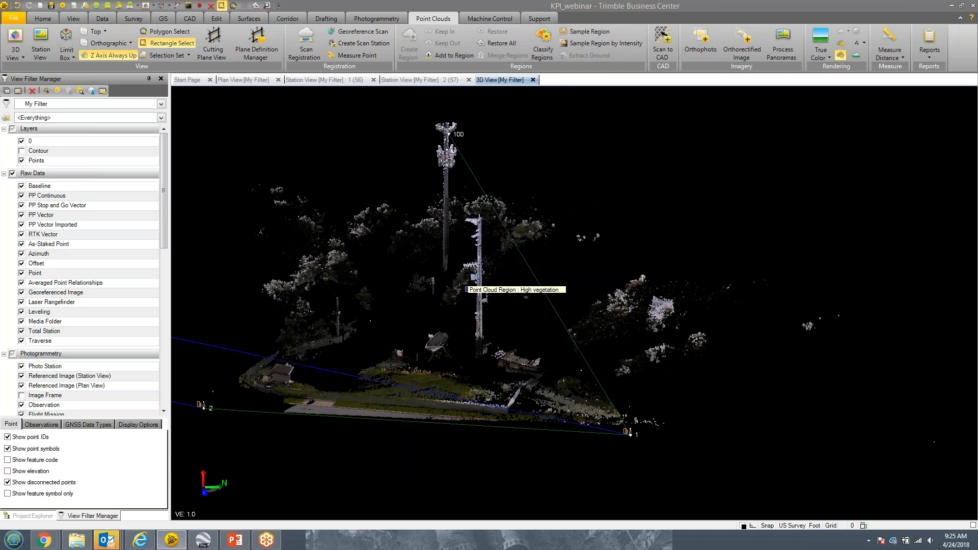
scroll(312, 407, up, 5)
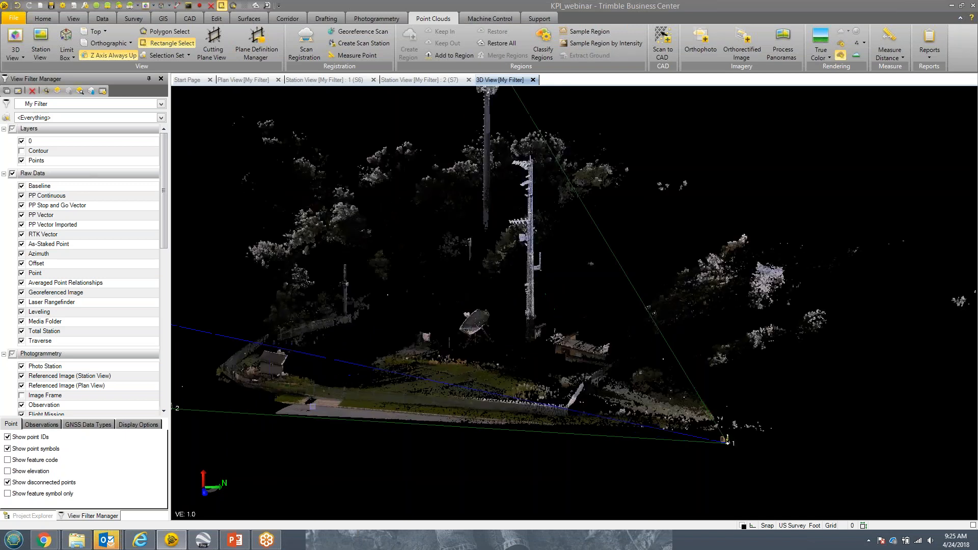
scroll(340, 403, up, 5)
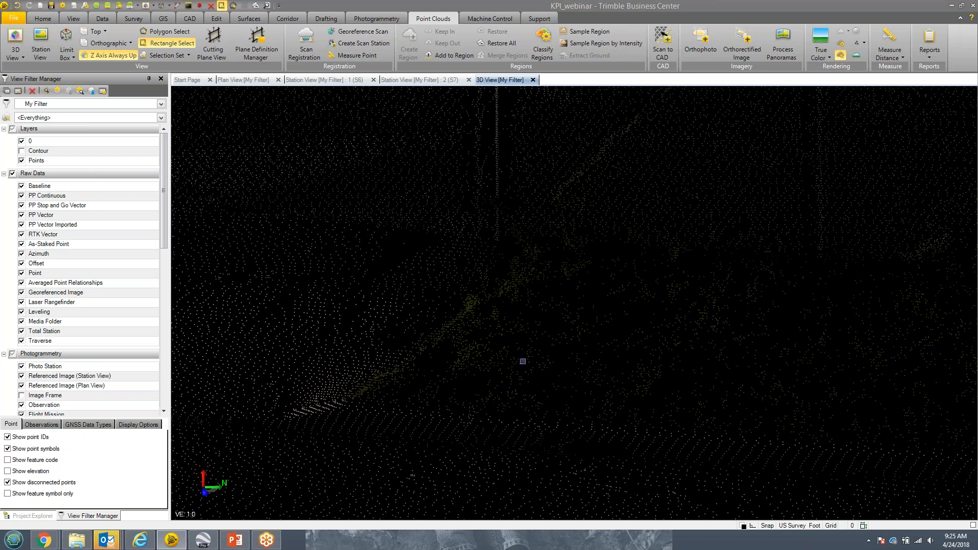
scroll(522, 361, down, 1)
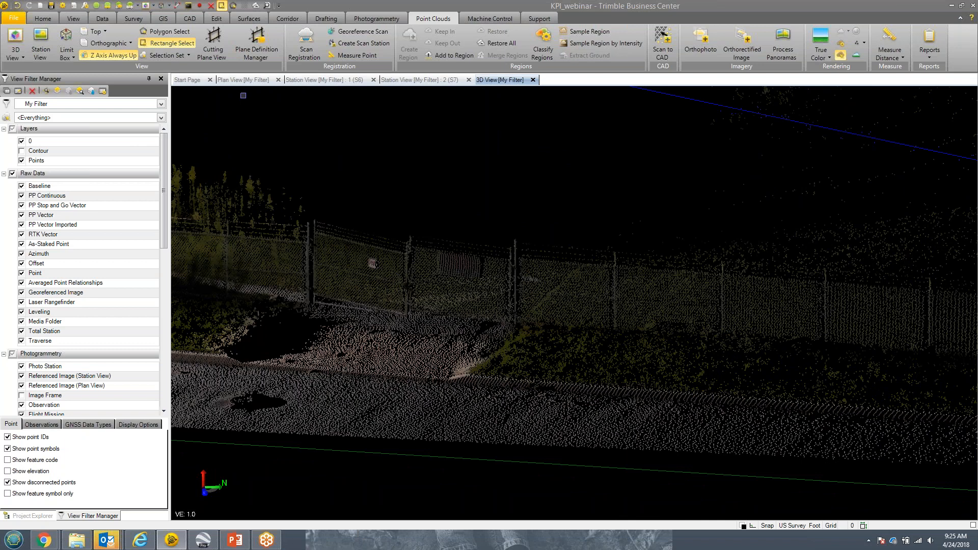
Start a new CAD point with the point ID 100.
click(189, 19)
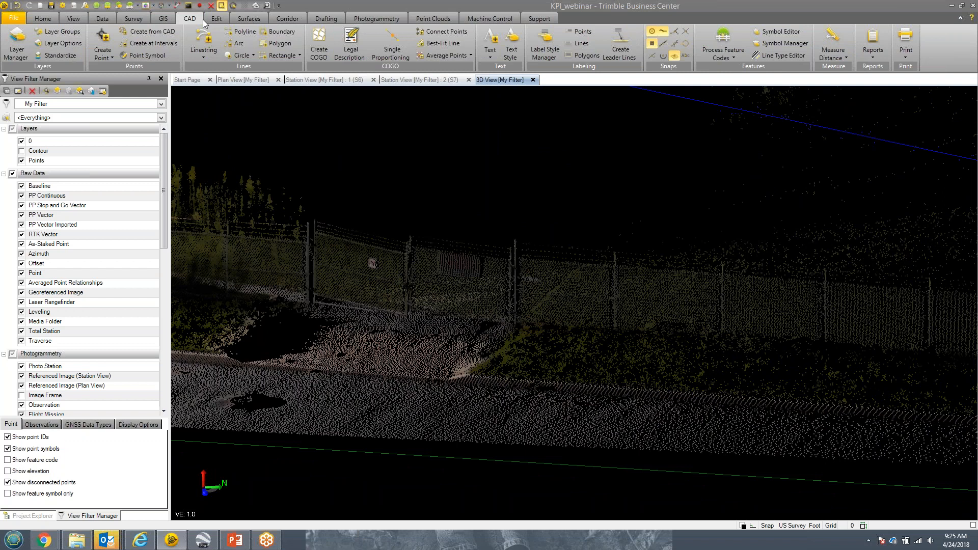
click(105, 39)
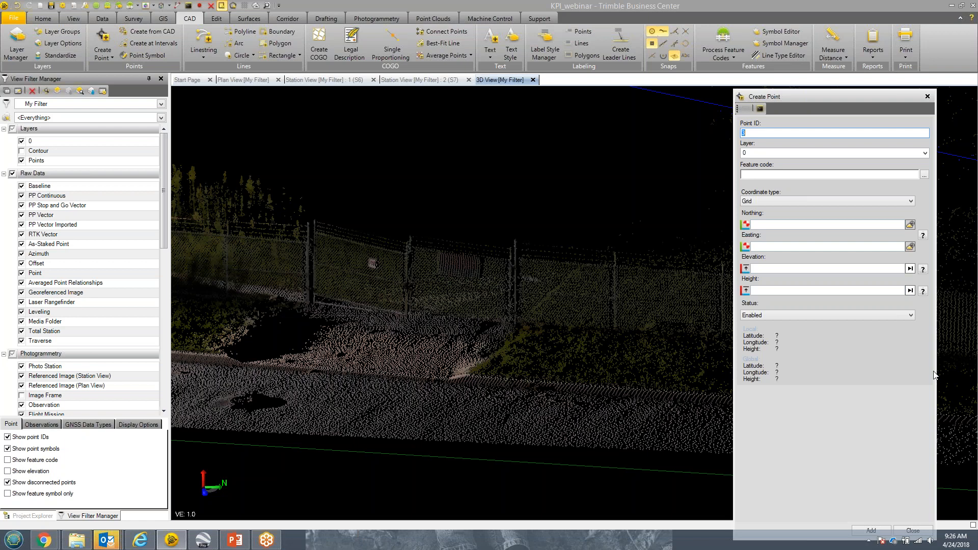
click(910, 225)
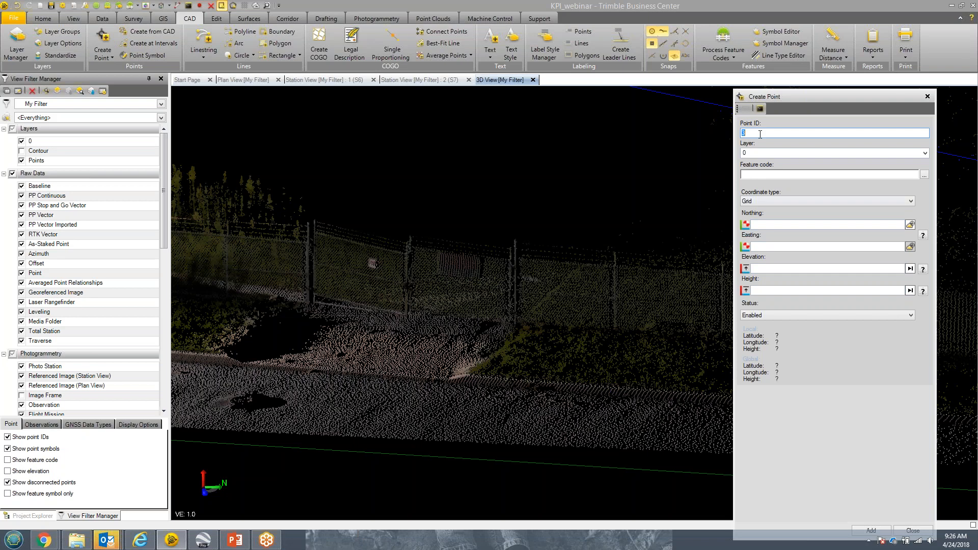
text(00)
key(Tab)
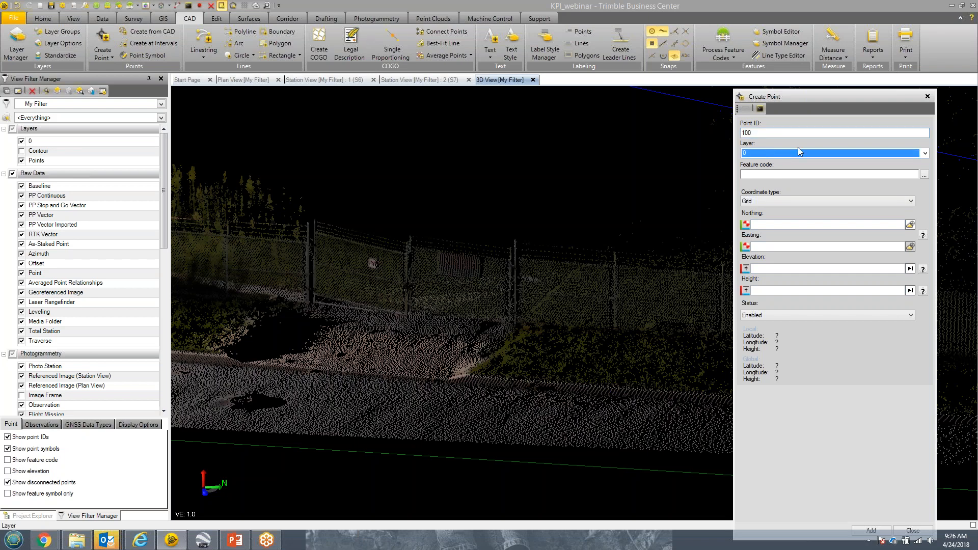
Create a new layer named ScanPoints with the color Orange and assign it to the point.
click(925, 153)
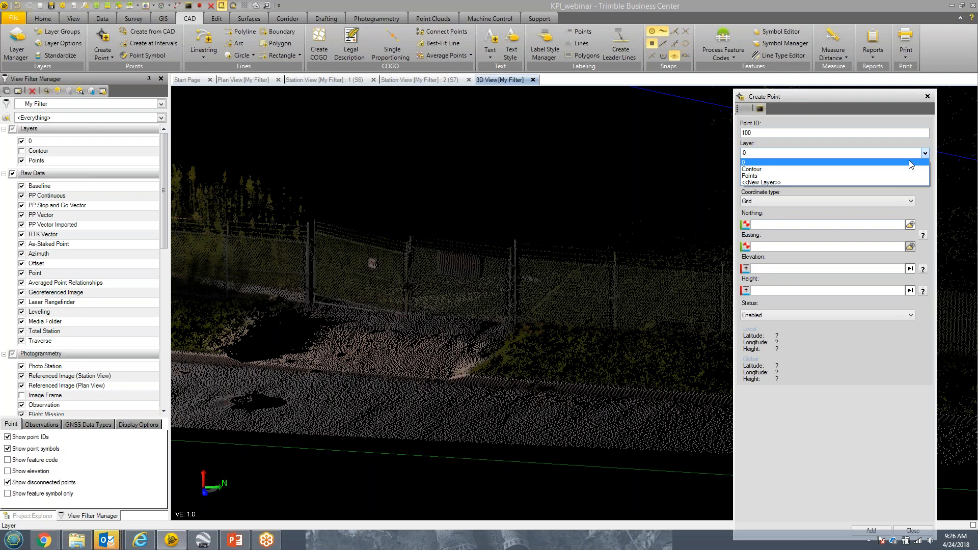
click(893, 181)
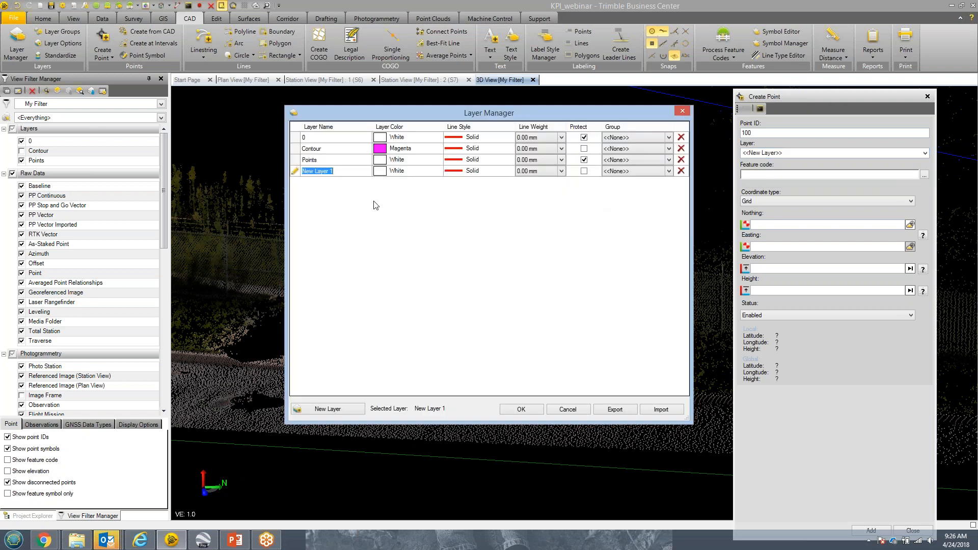
text(ScanPoints)
click(385, 172)
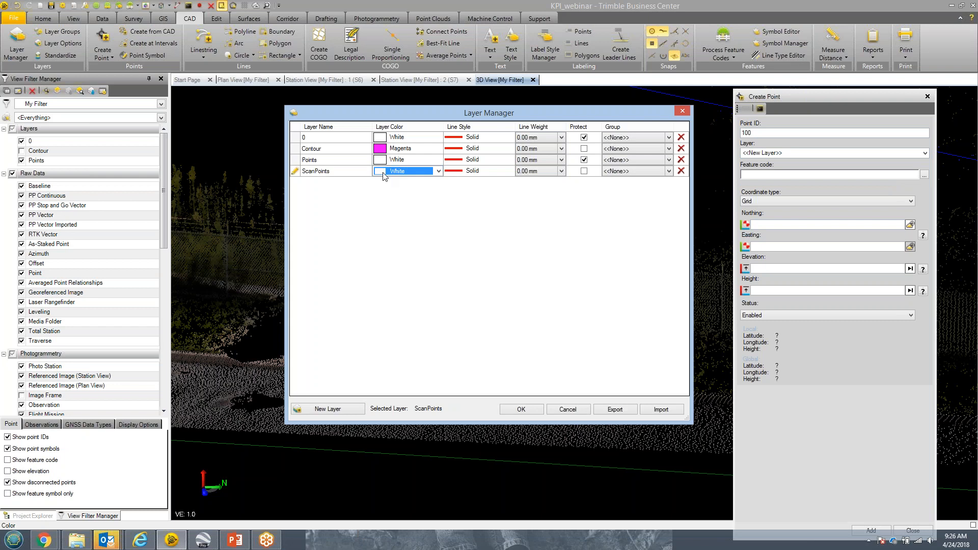
click(410, 174)
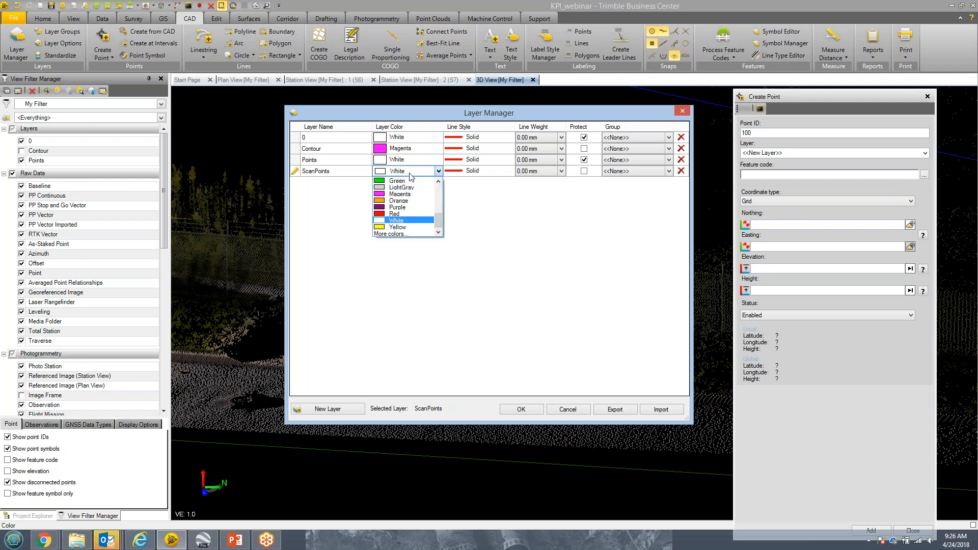
click(399, 201)
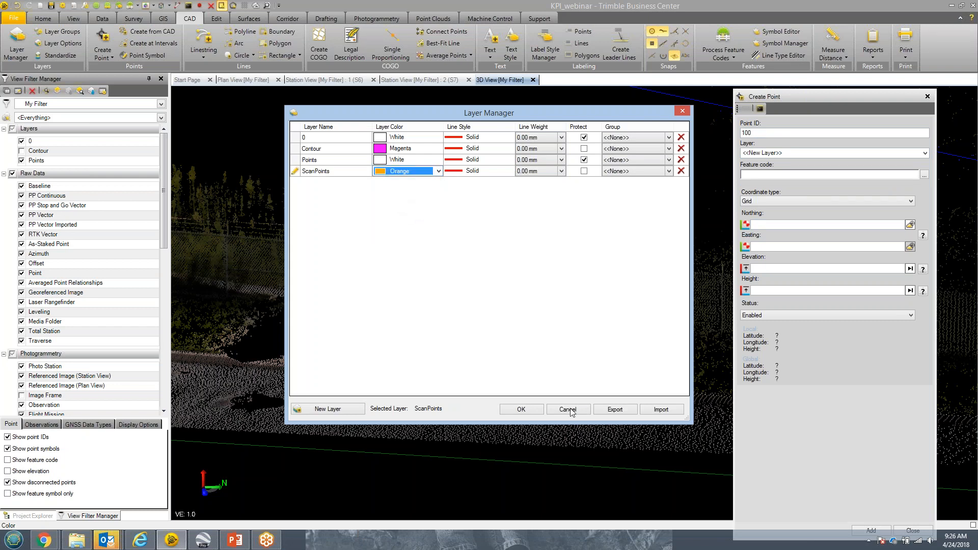
click(521, 409)
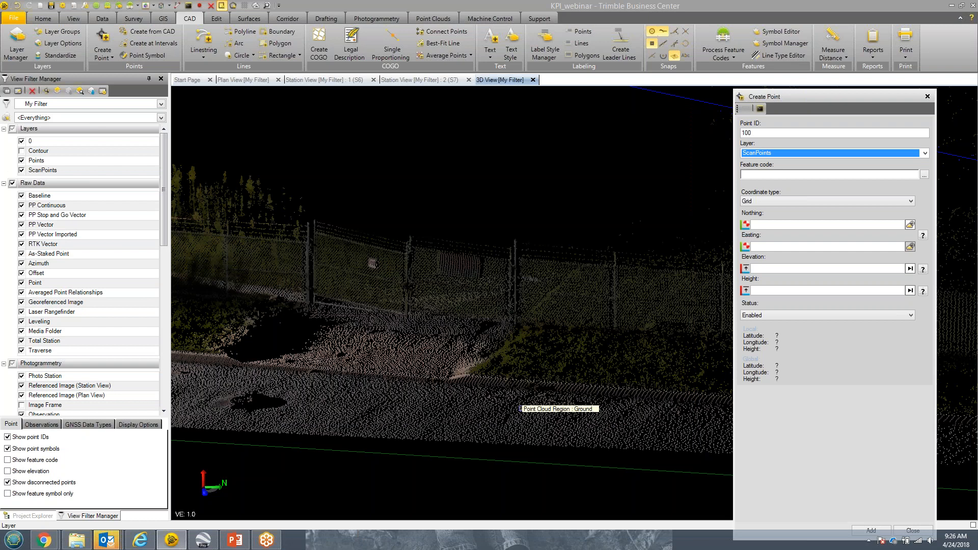
Give the point feature code TC, pick its location on the curb at the driveway corner, and add it with the duplicate ID accepted.
click(793, 174)
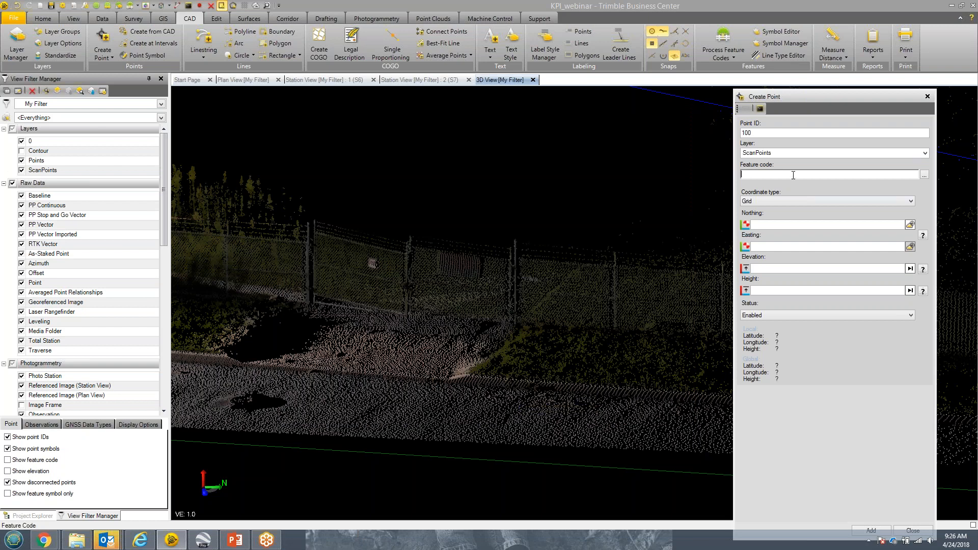
text(TC)
click(774, 226)
scroll(484, 355, up, 2)
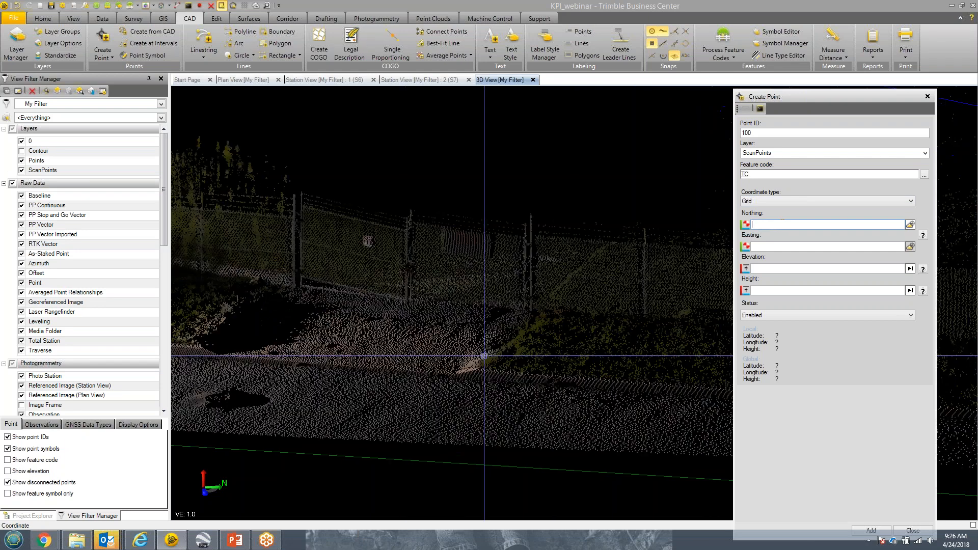
scroll(484, 355, up, 3)
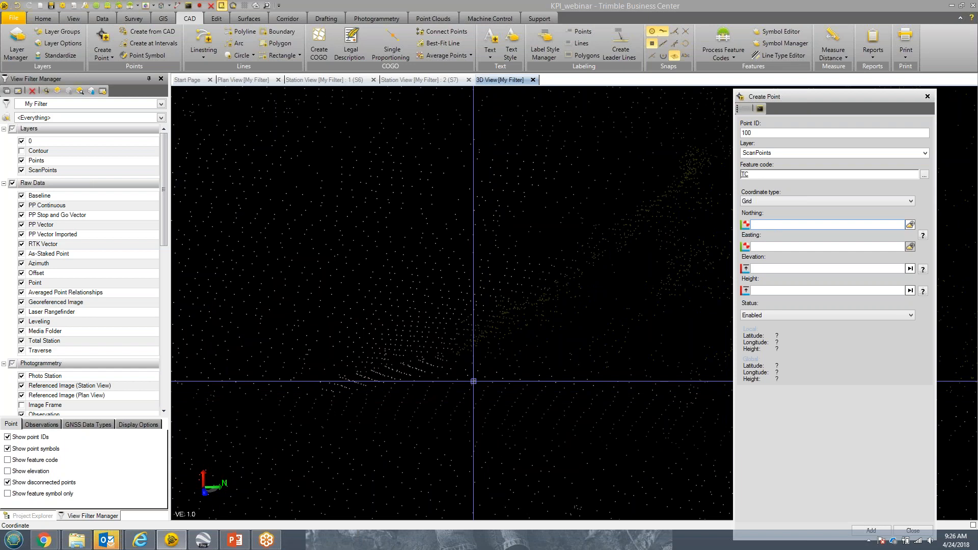
click(473, 381)
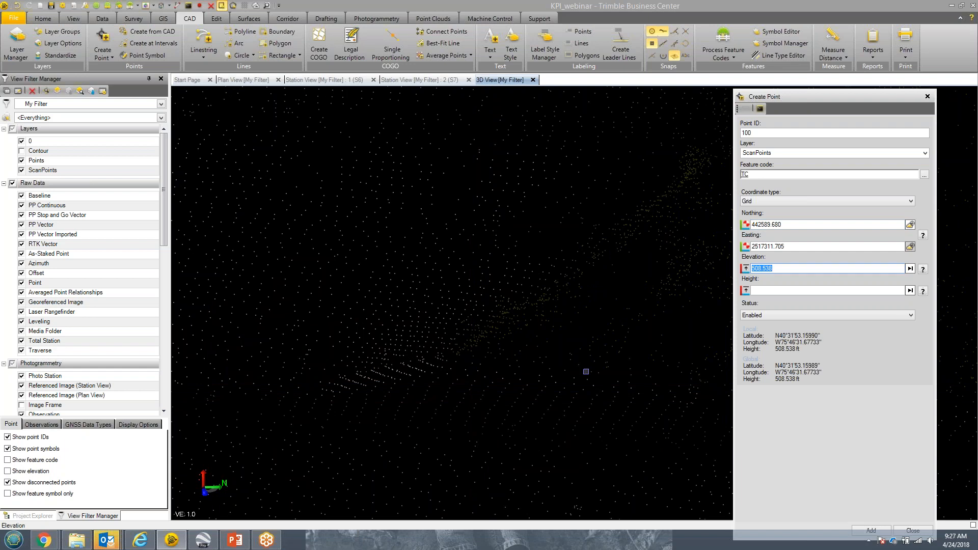
click(866, 530)
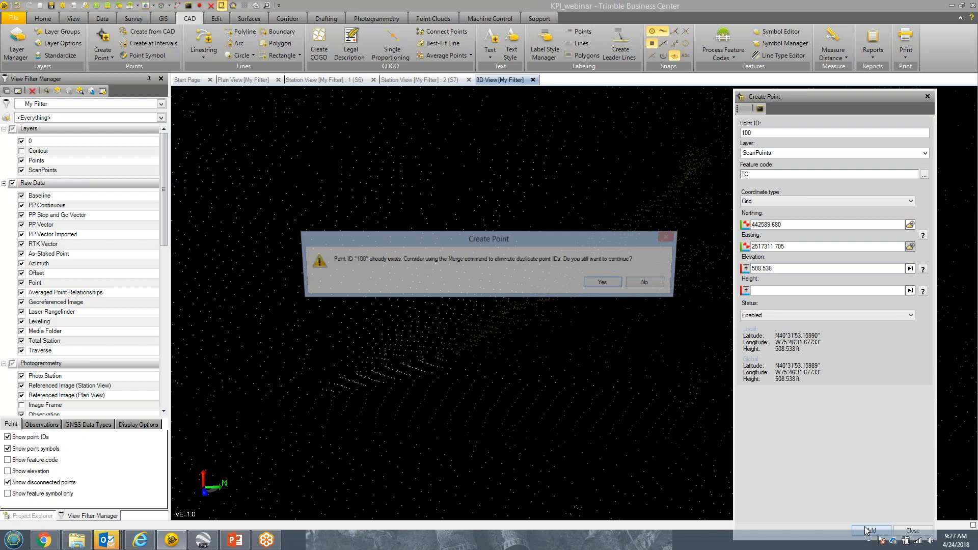
click(607, 283)
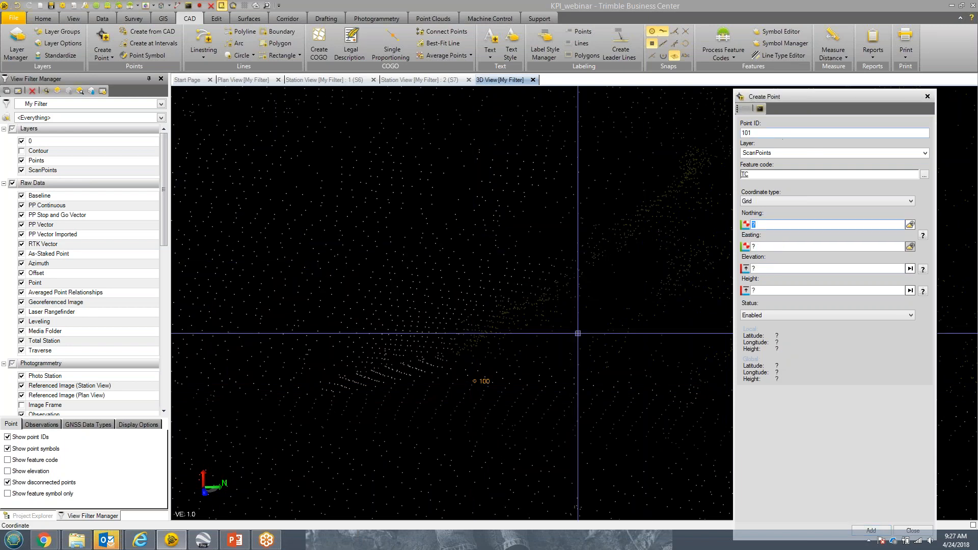
Open point cloud smart picking for the coordinates of point 101 and set the picking type to Face of curb.
mouse_move(498, 407)
middle_down()
mouse_move(525, 410)
mouse_move(550, 388)
mouse_move(509, 406)
mouse_move(524, 407)
mouse_move(516, 434)
mouse_move(385, 355)
middle_up()
scroll(385, 356, down, 3)
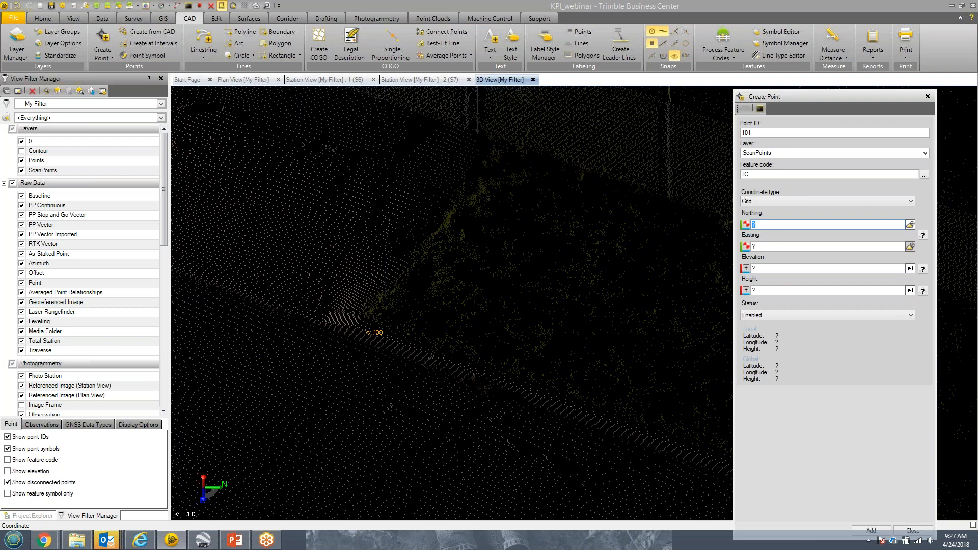
click(910, 225)
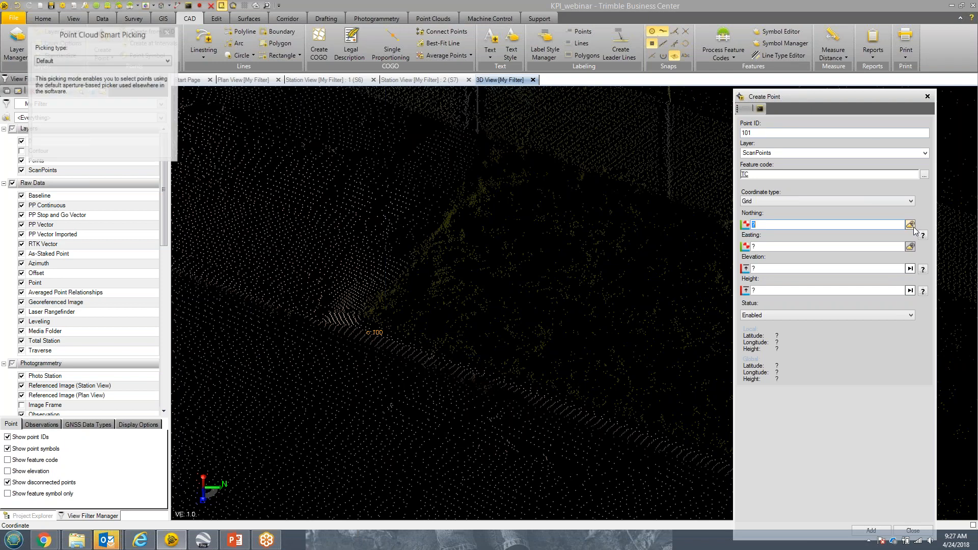
drag(65, 38, 227, 41)
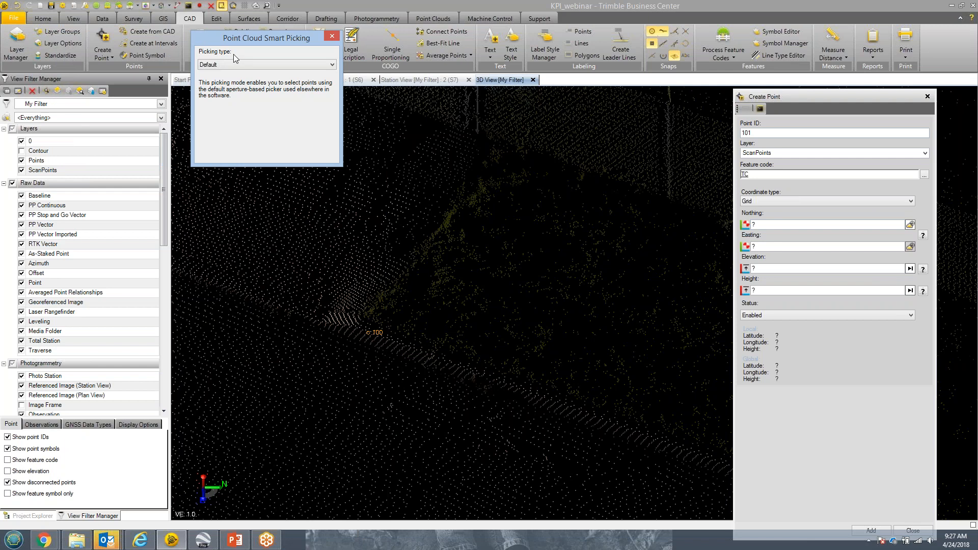
click(224, 65)
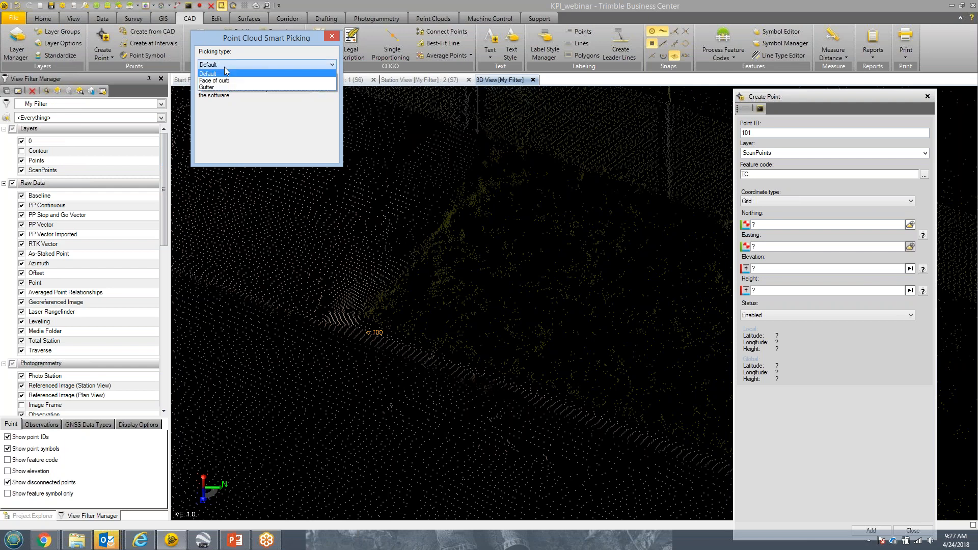
click(215, 81)
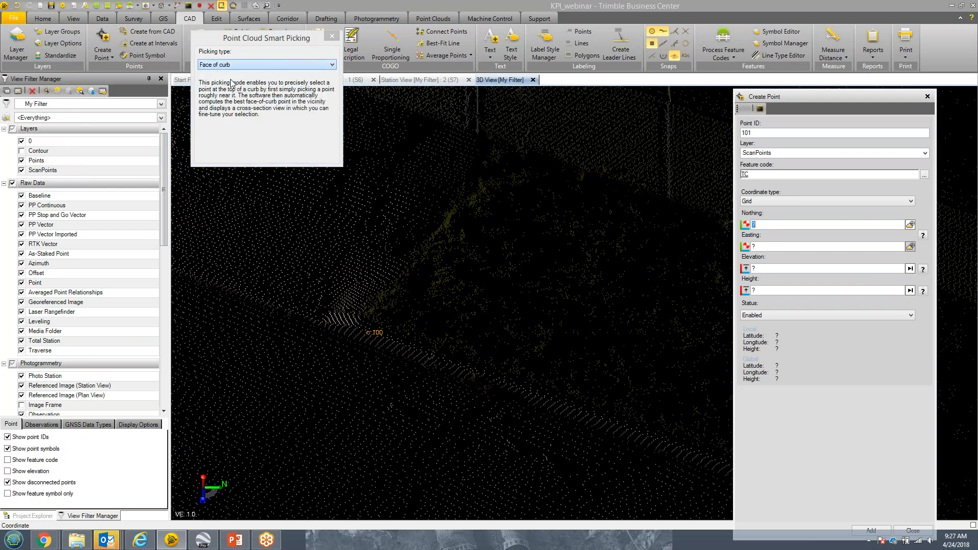
Pick point 101 on the curb beyond point 100, refine the curb point in the cross-section, validate it and add it.
click(417, 352)
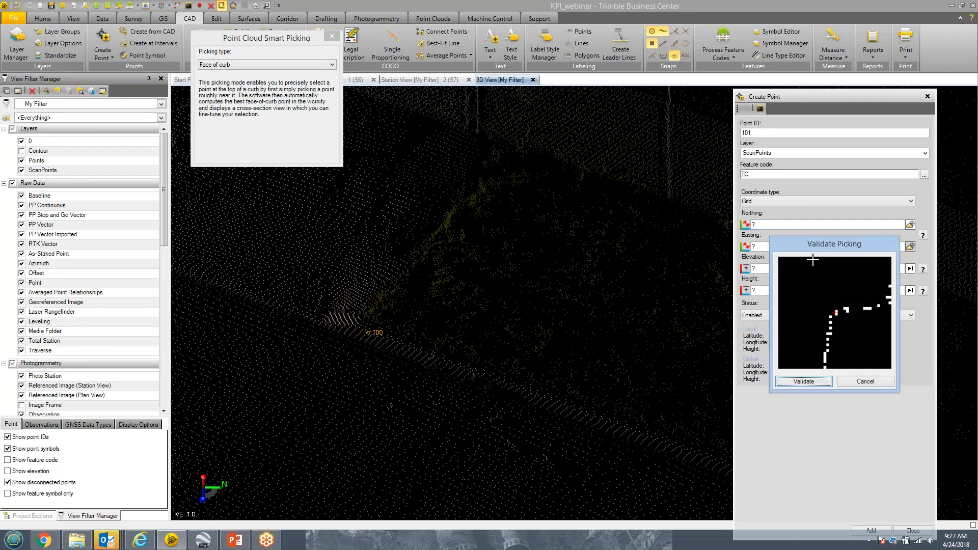
drag(815, 242, 487, 154)
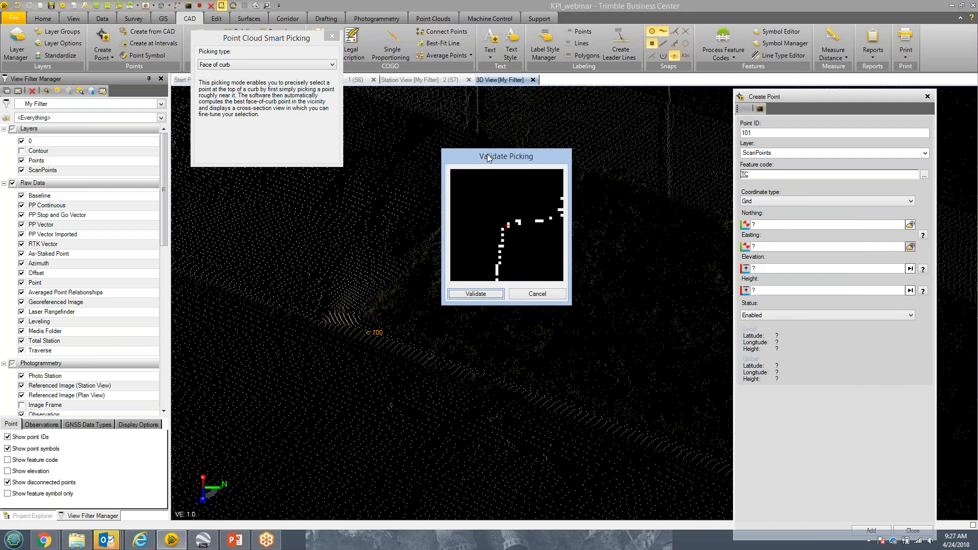
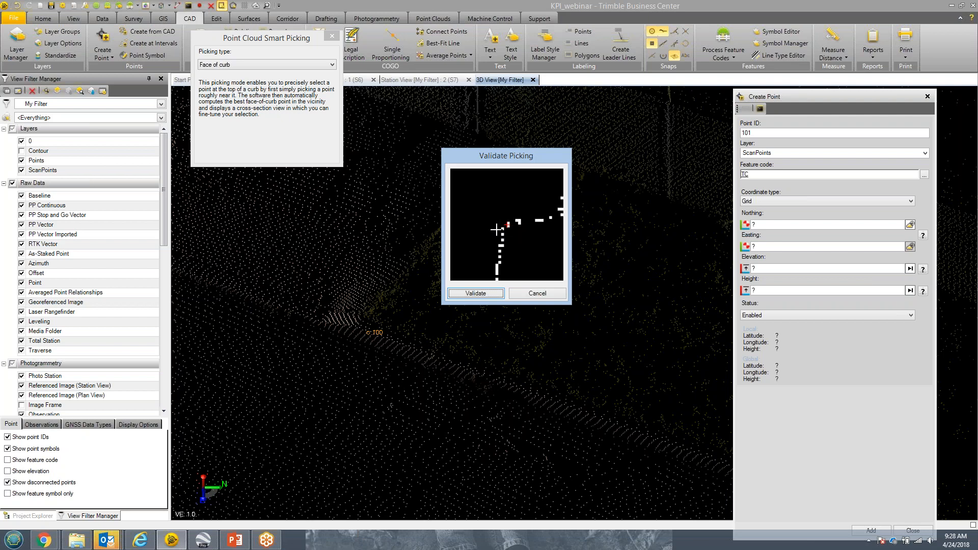
click(502, 229)
click(508, 224)
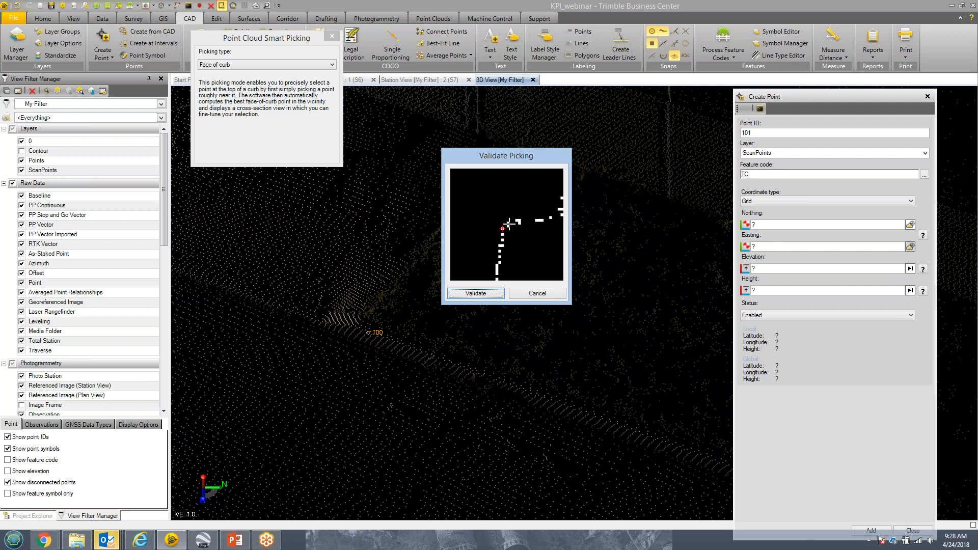
click(472, 293)
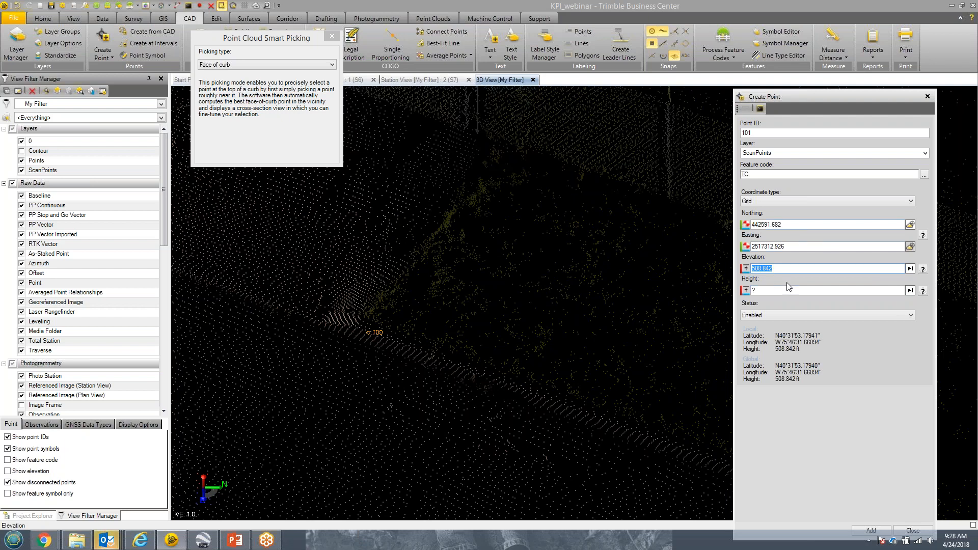
click(871, 531)
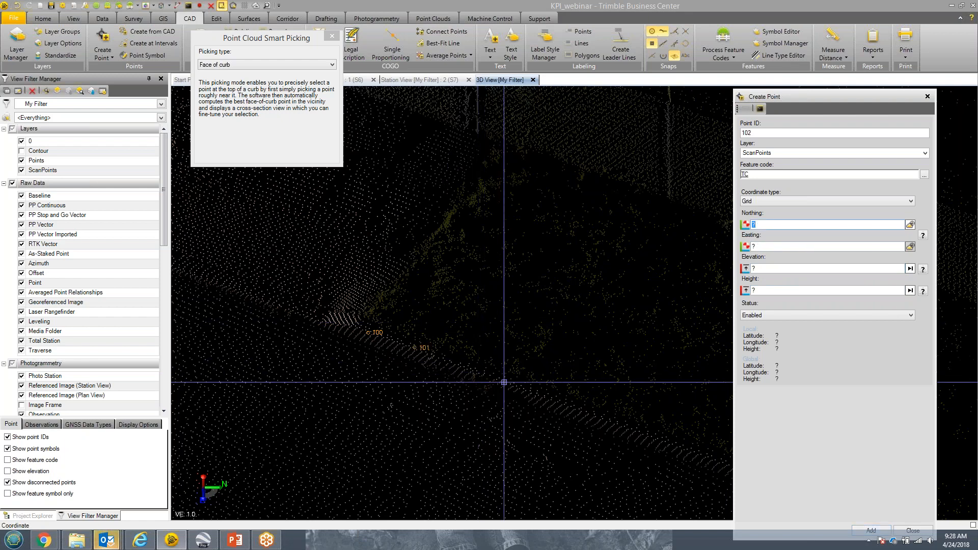
Pick, validate and add face-of-curb points 102 and 103 farther along the curb.
click(503, 324)
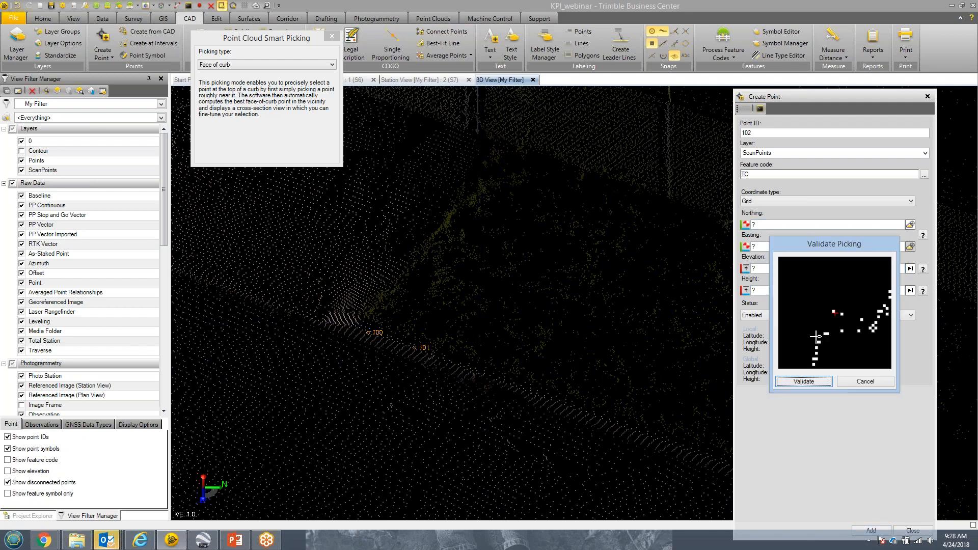
click(803, 380)
click(860, 530)
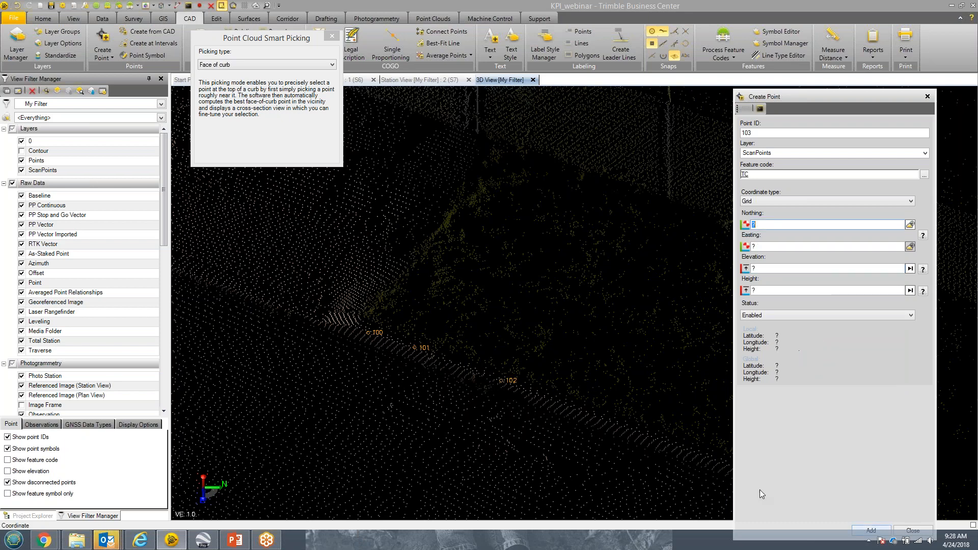
click(668, 443)
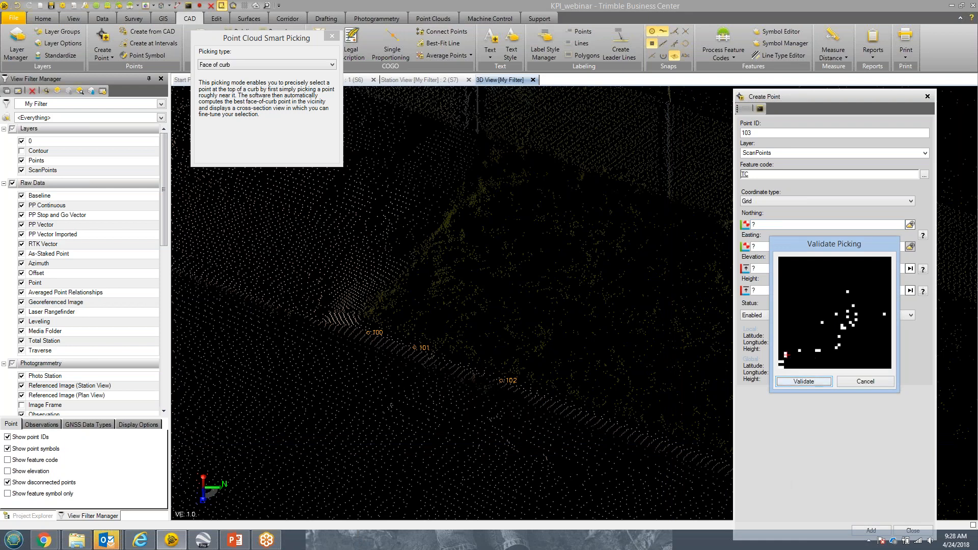
click(803, 381)
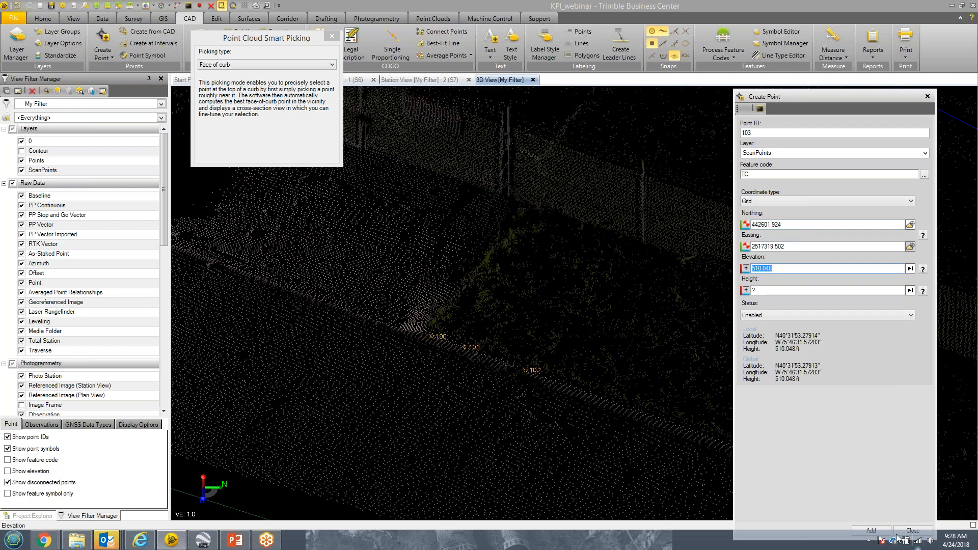
click(889, 530)
Pick point 104 on the face of curb beyond point 103, validate it and add it.
middle_drag(606, 390, 343, 286)
middle_drag(509, 364, 384, 307)
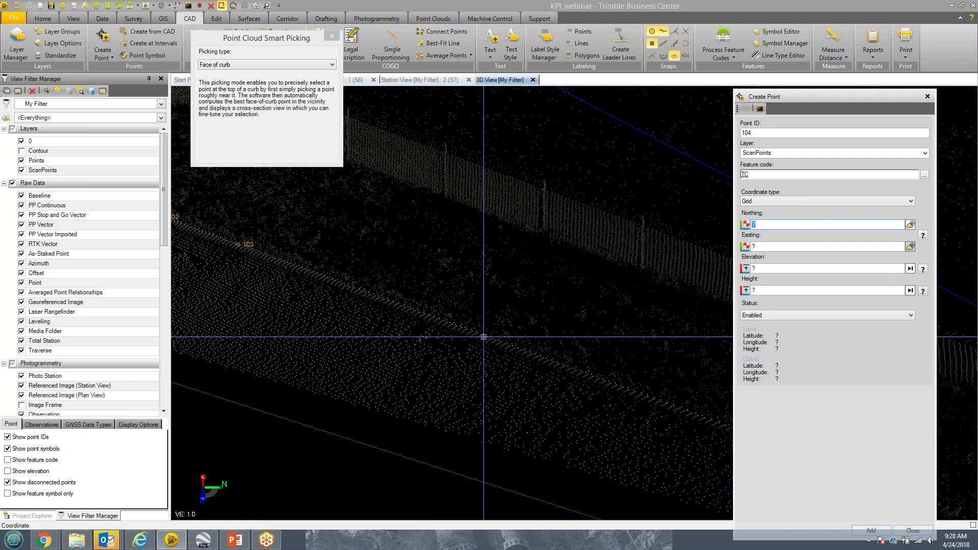
click(483, 336)
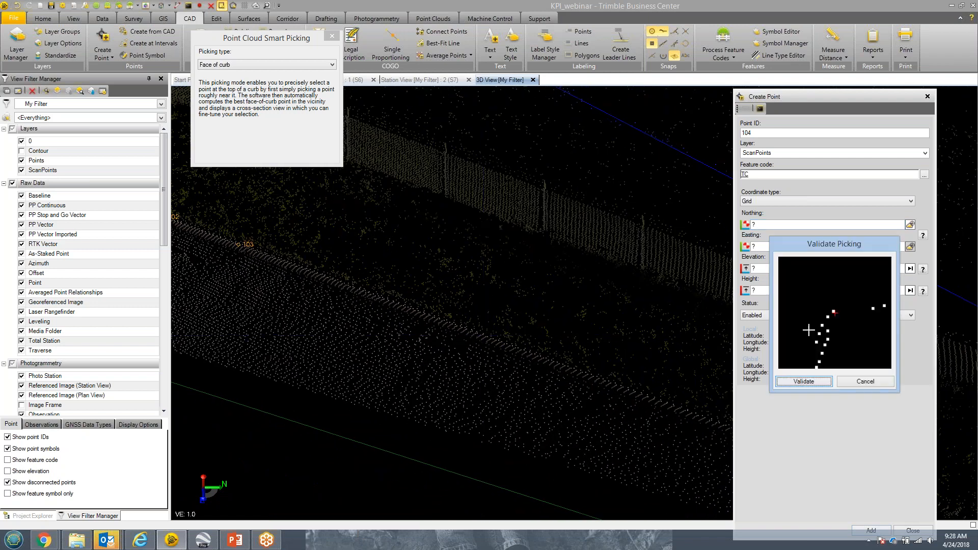
click(804, 381)
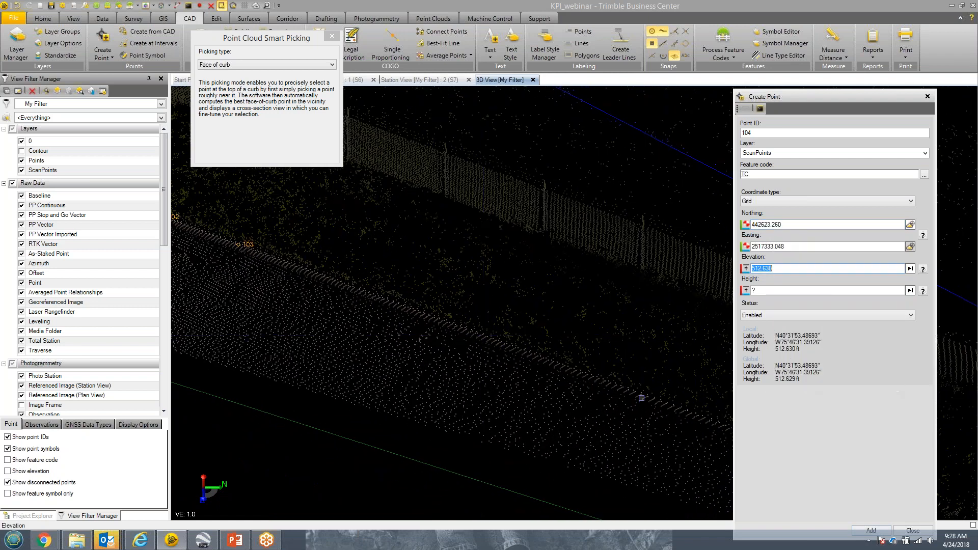
click(860, 530)
Change the picking type to Gutter and pick, validate and add point 105 between points 103 and 104.
click(305, 65)
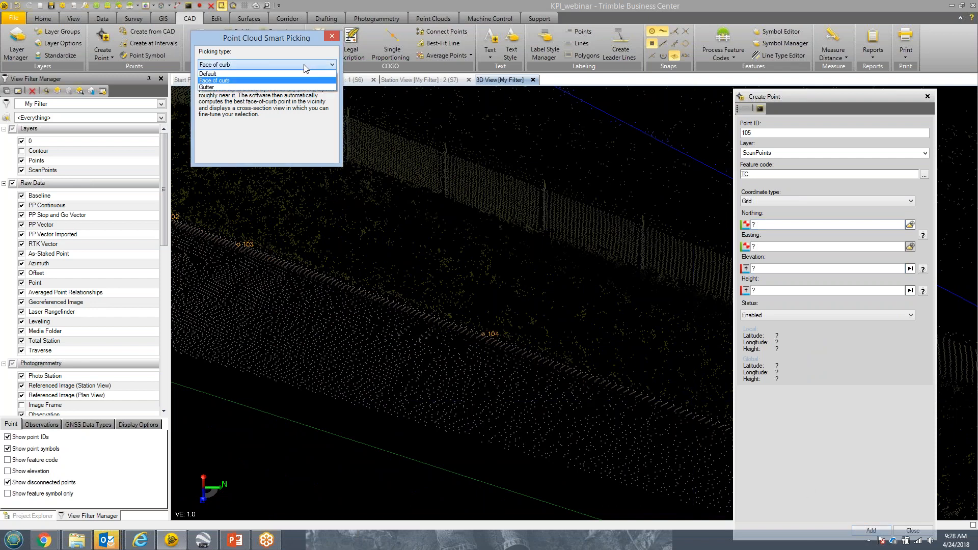
click(292, 88)
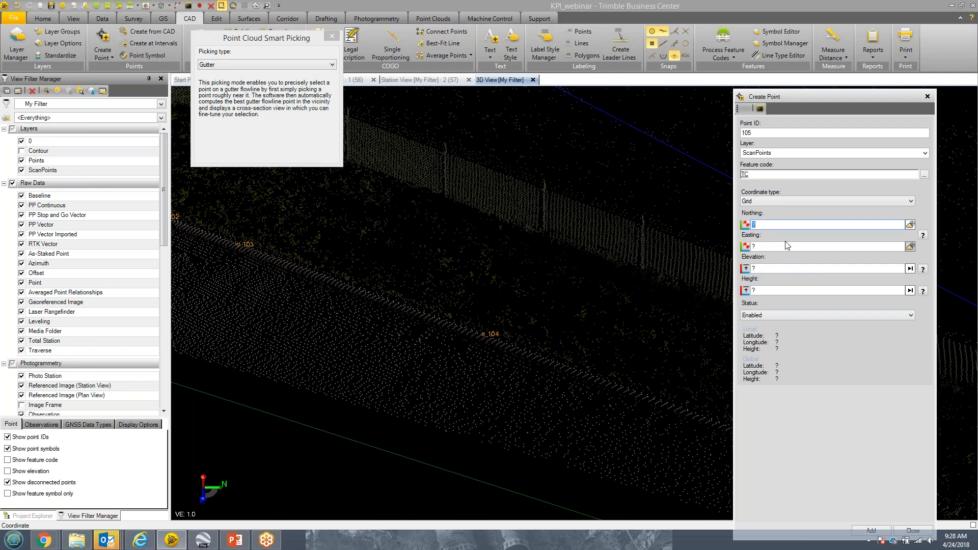
click(401, 310)
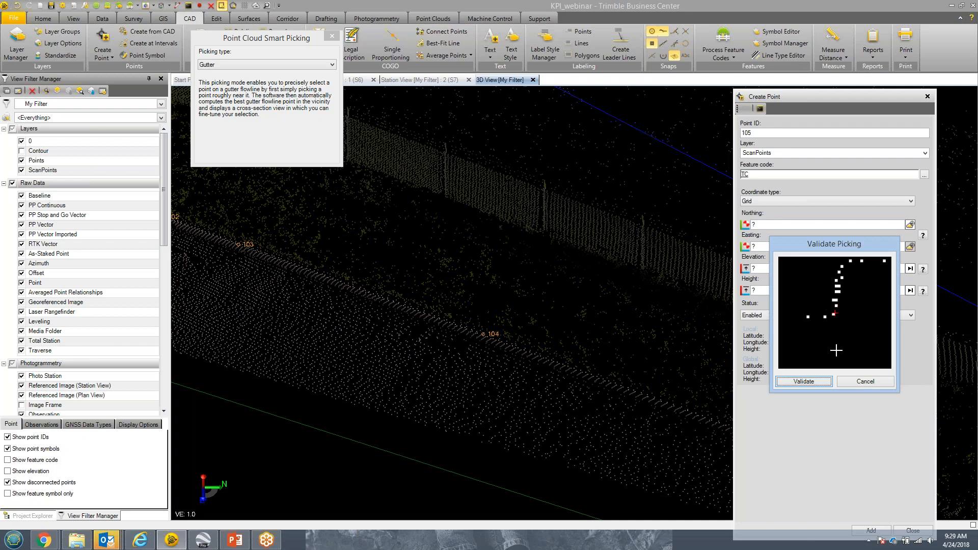
click(821, 381)
click(869, 531)
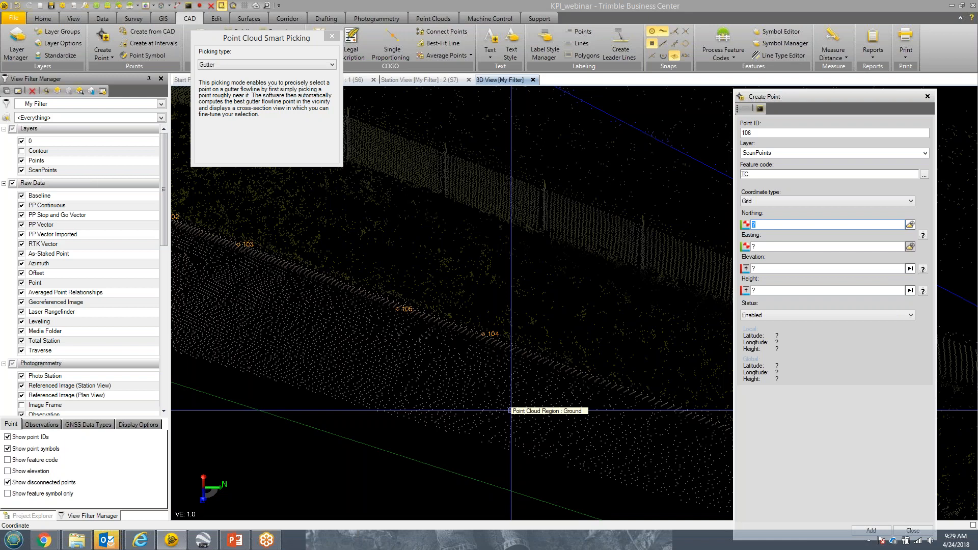
Finish creating points and start a new polyline named TC.
scroll(509, 355, down, 5)
mouse_move(515, 365)
right_down()
mouse_move(550, 349)
mouse_move(552, 336)
right_up()
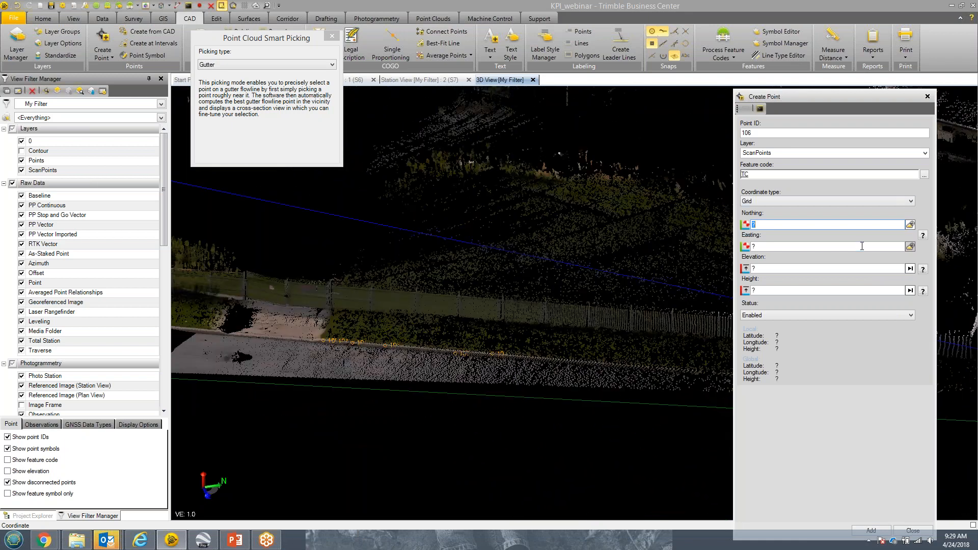
click(931, 531)
click(206, 49)
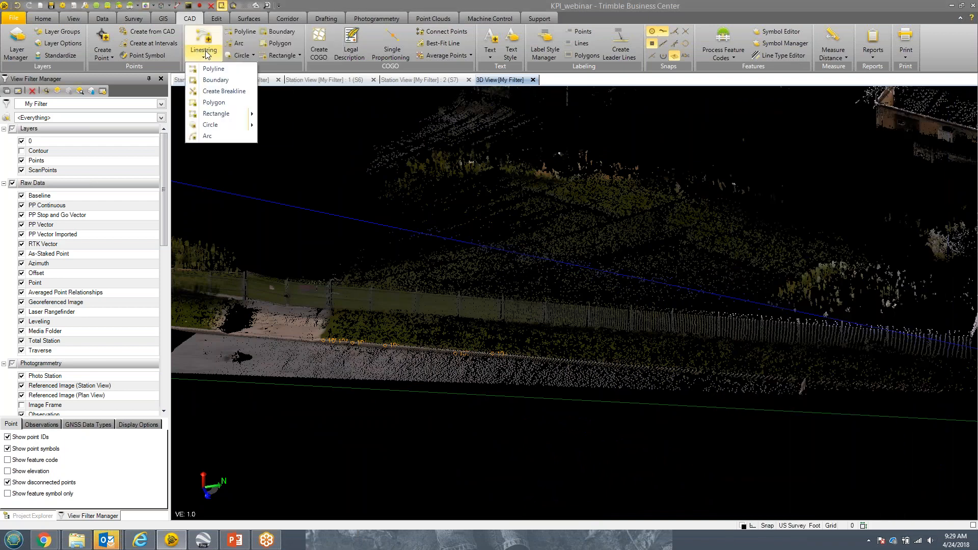
click(213, 68)
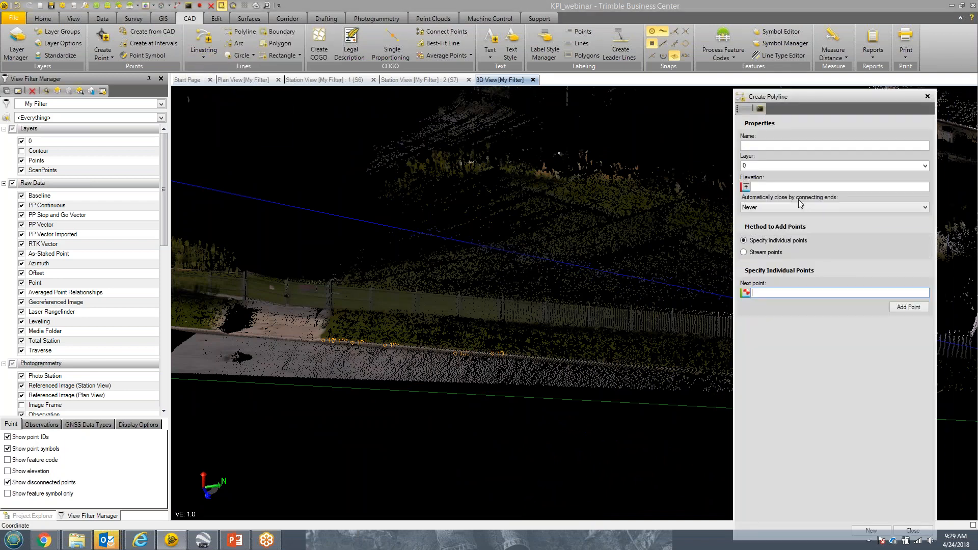
click(814, 146)
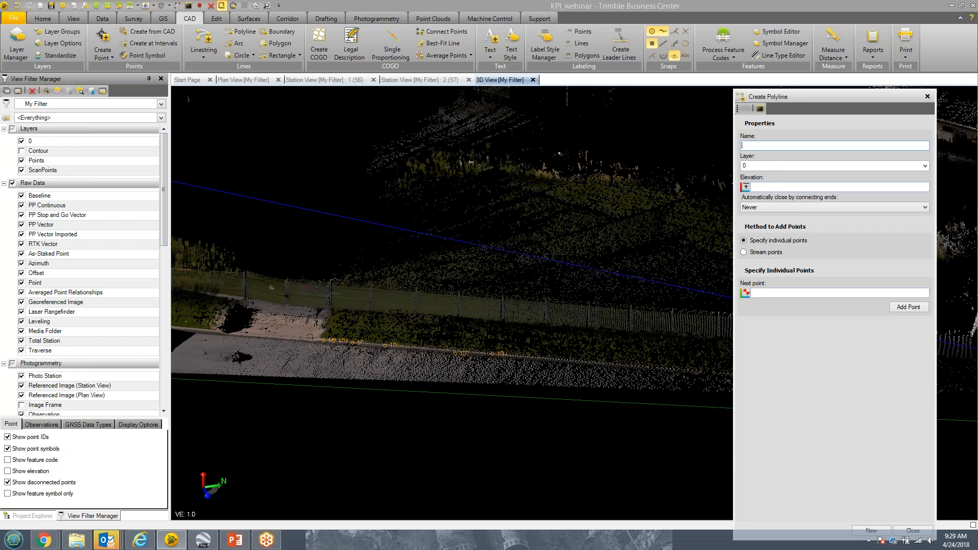
text(TC)
Create a new layer named Linework with the color Red and assign it to the polyline.
click(803, 166)
click(924, 166)
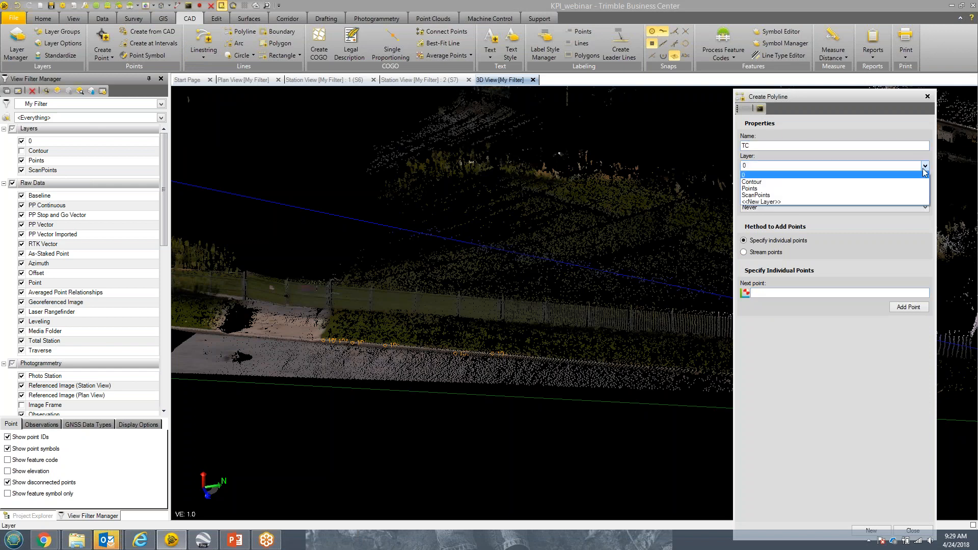
click(874, 201)
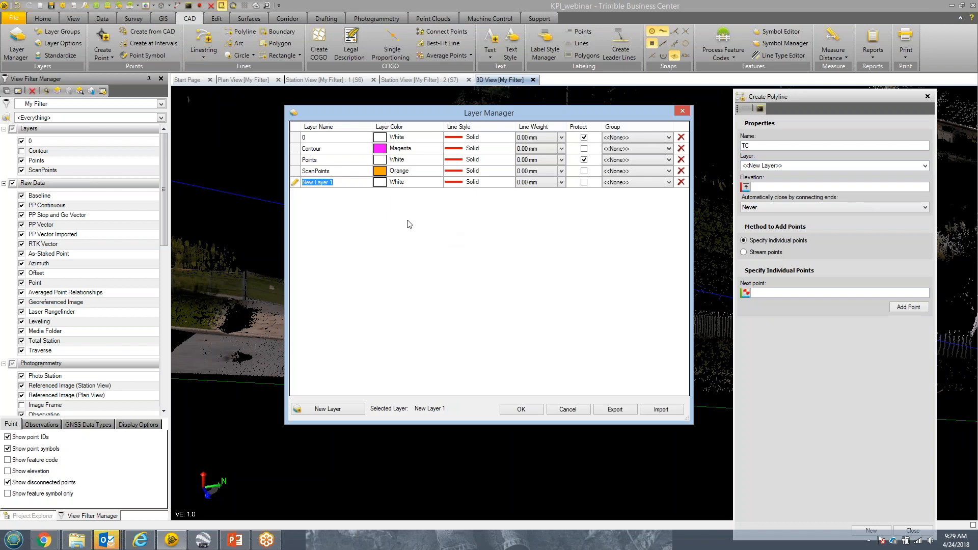
text(Linework)
click(409, 183)
click(409, 183)
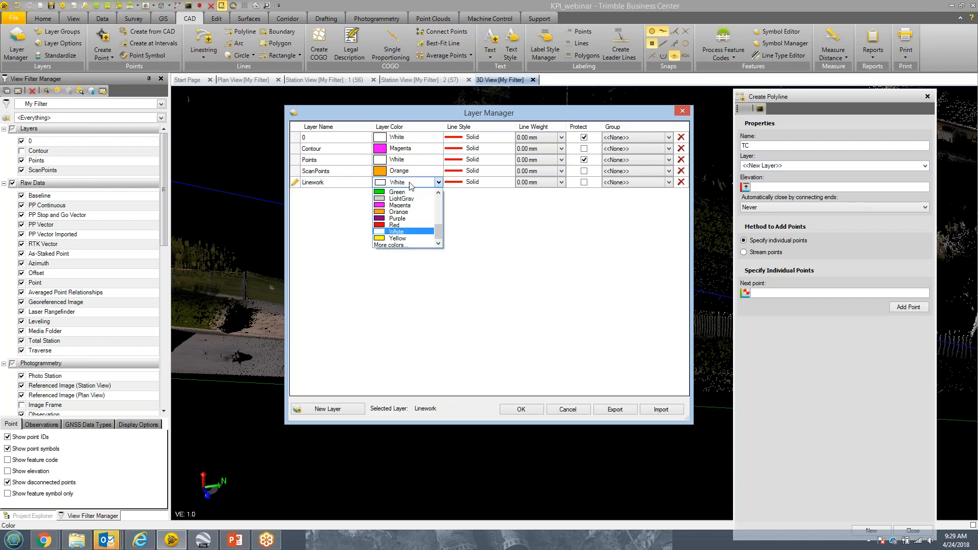
click(396, 225)
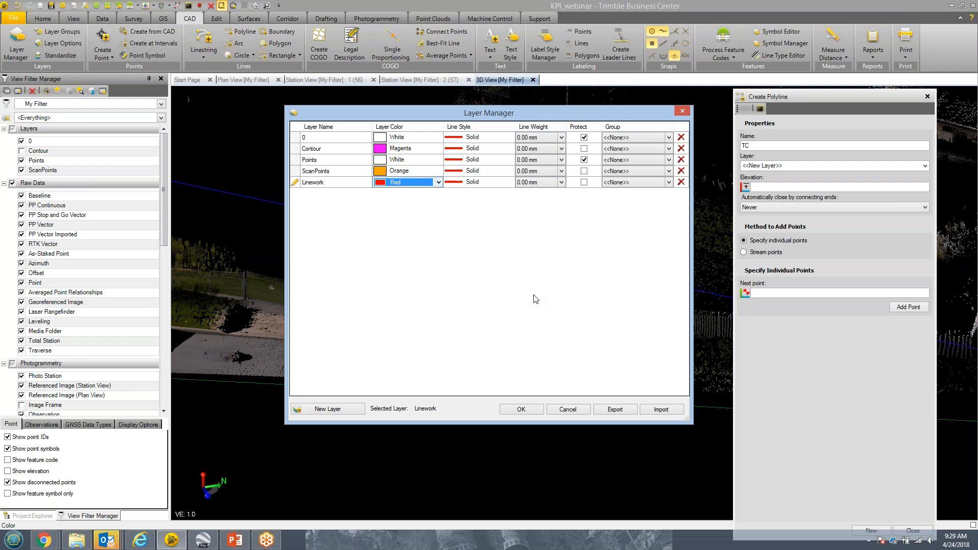
key(Return)
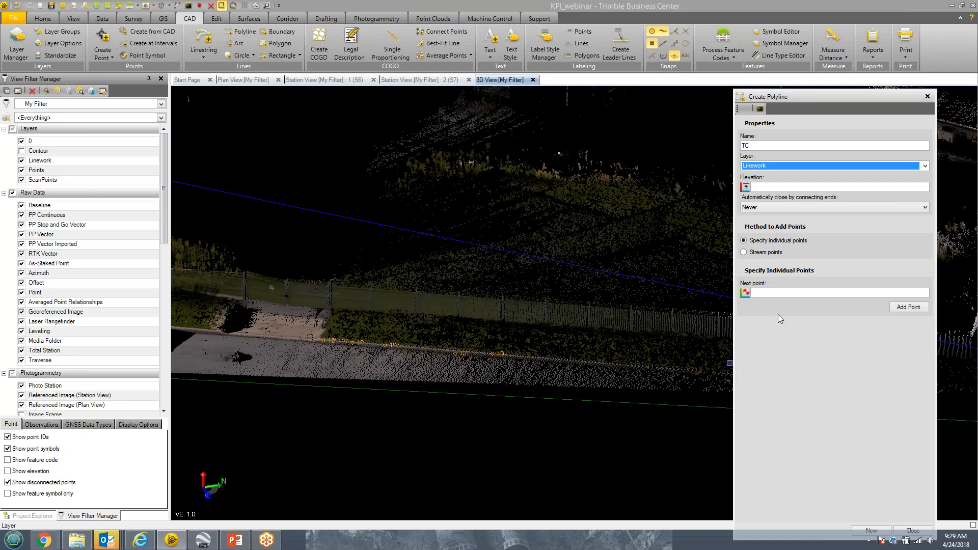
click(771, 296)
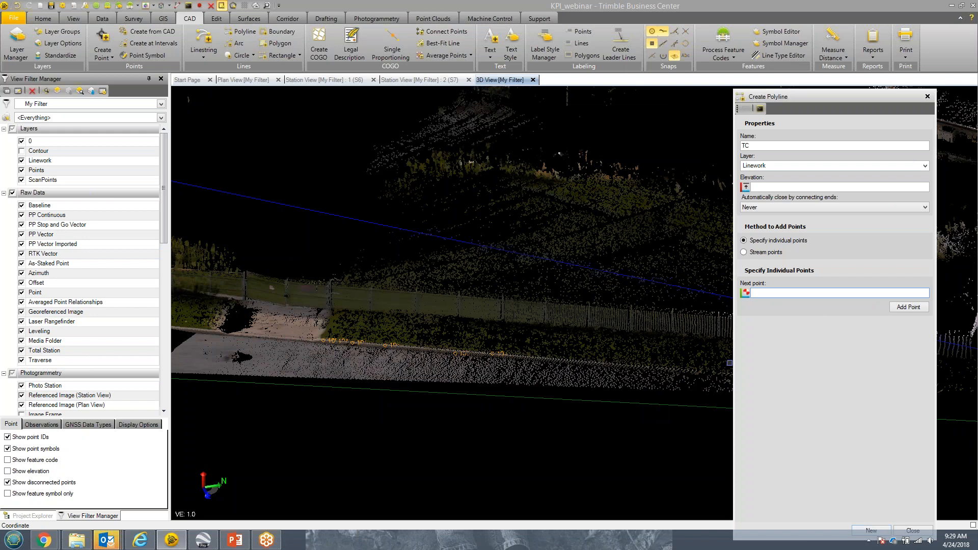
click(398, 347)
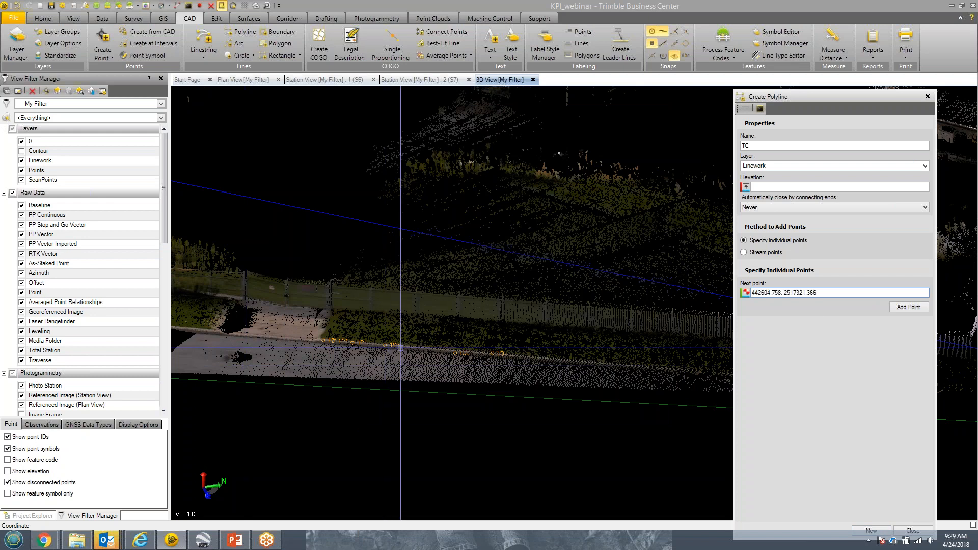
click(895, 310)
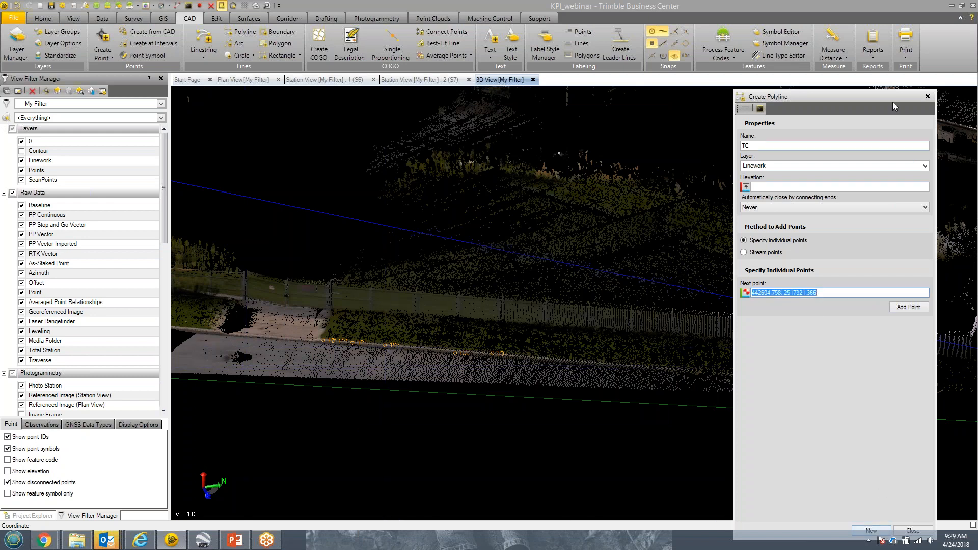
drag(876, 98, 840, 83)
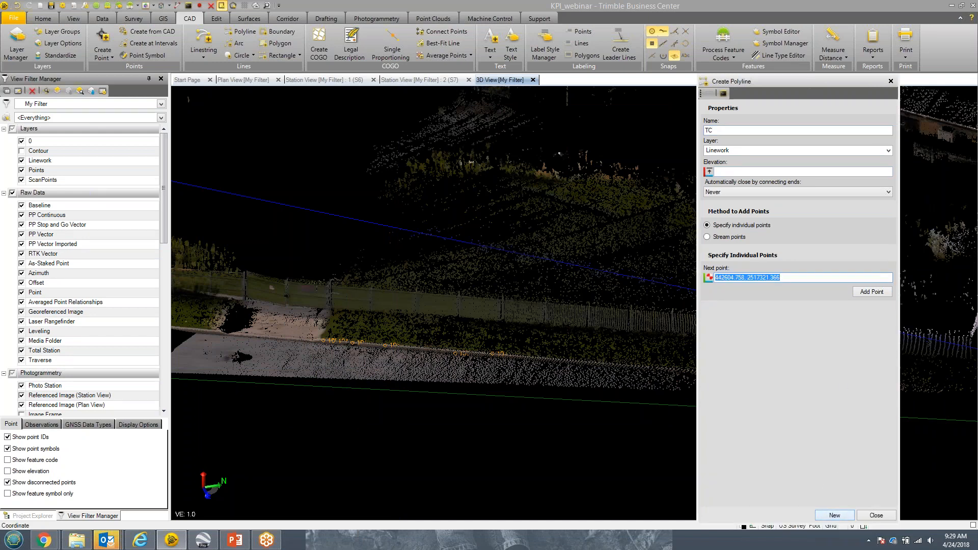
click(875, 515)
Start a new linestring with the default properties and set its point cloud smart picking type to Gutter.
click(204, 39)
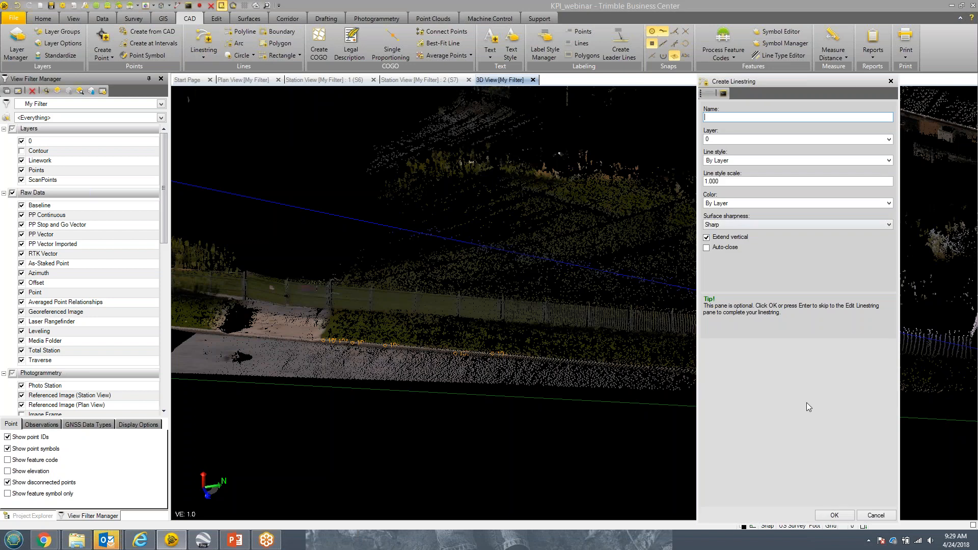
click(833, 514)
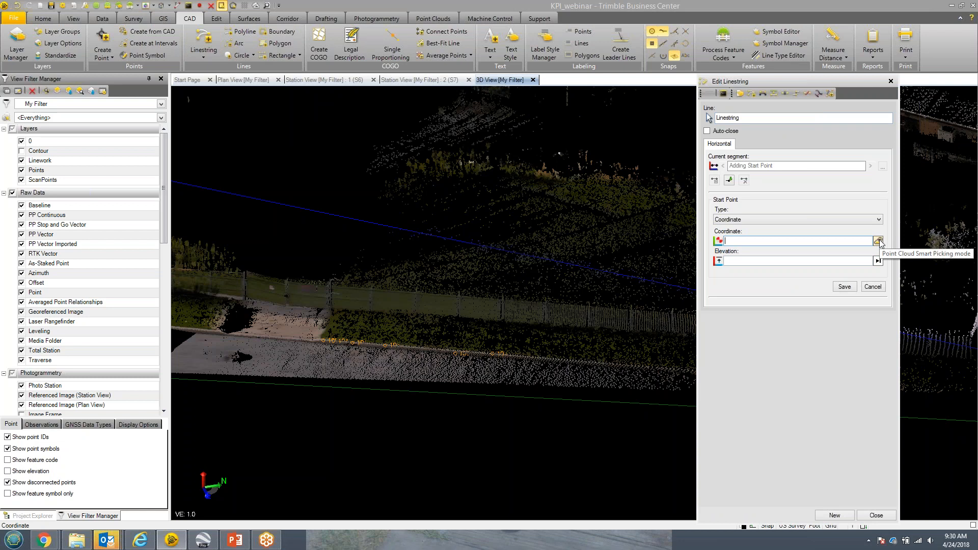
click(878, 240)
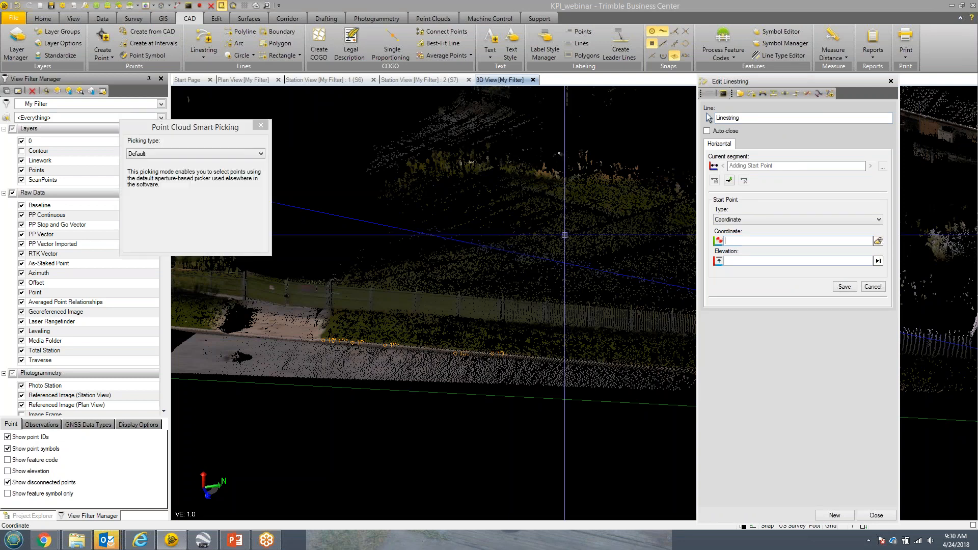
drag(203, 122, 259, 71)
click(234, 105)
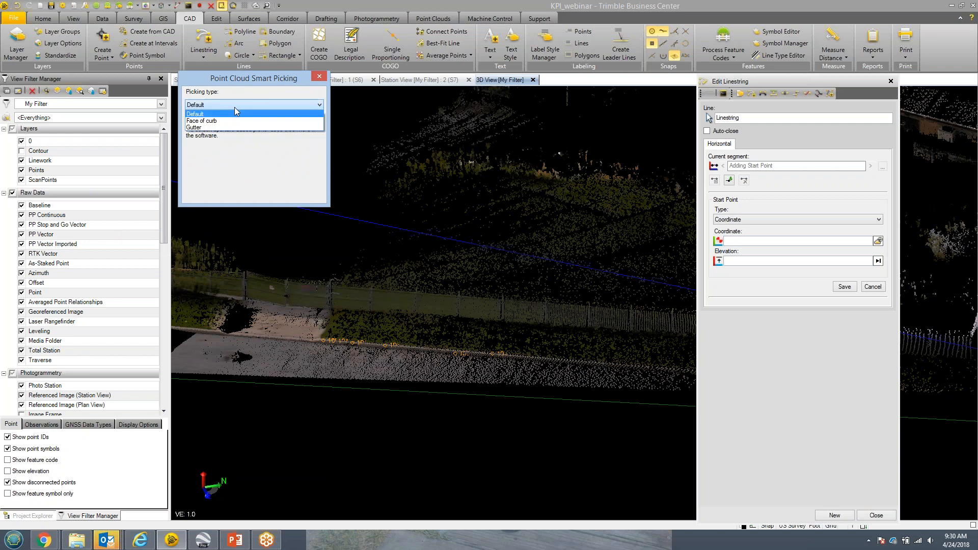
click(226, 127)
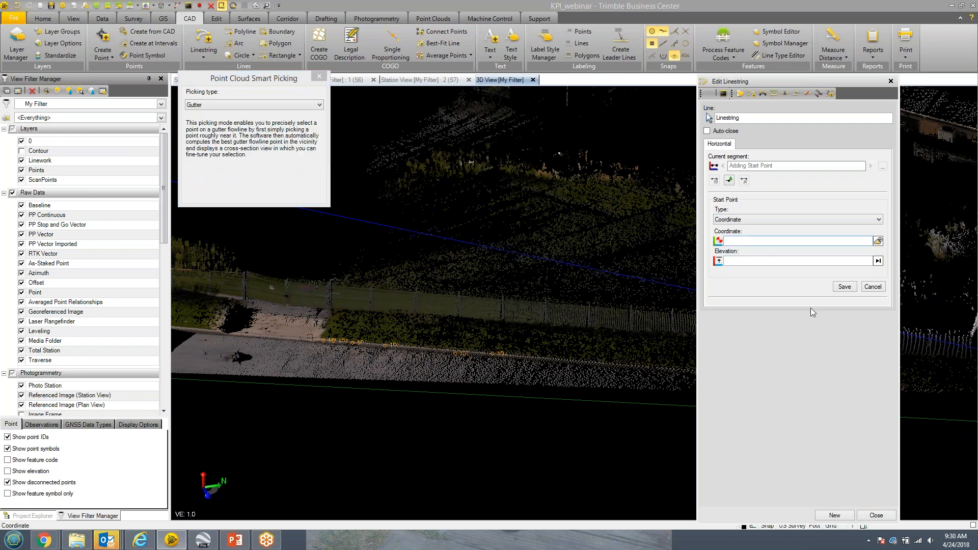
Draw the gutter linestring by picking and validating three points from the driveway edge to beyond point 104, and finish editing it.
click(329, 342)
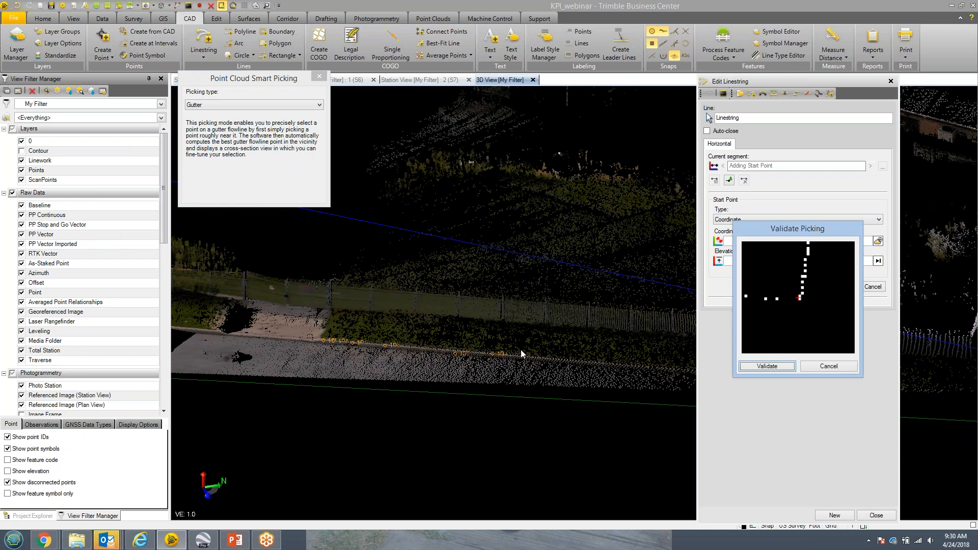
click(784, 366)
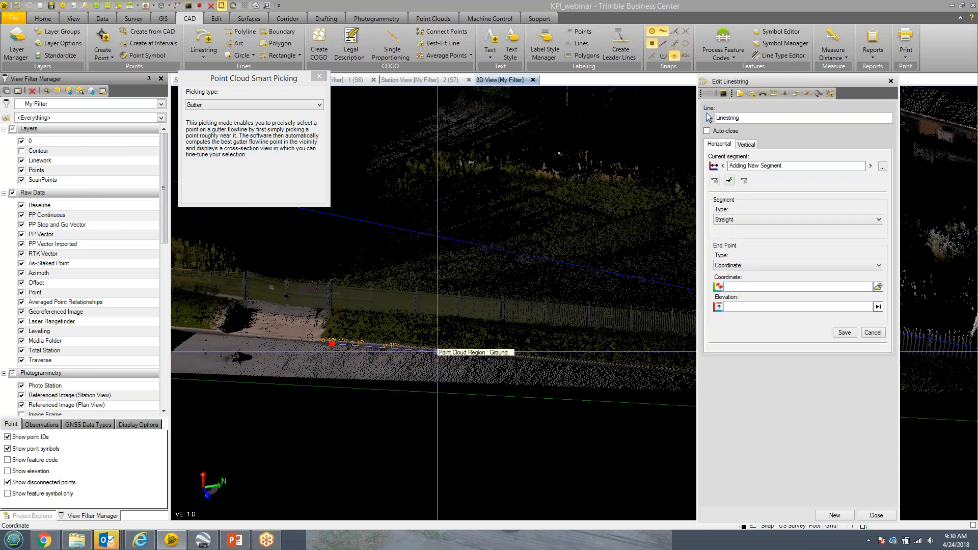
click(437, 351)
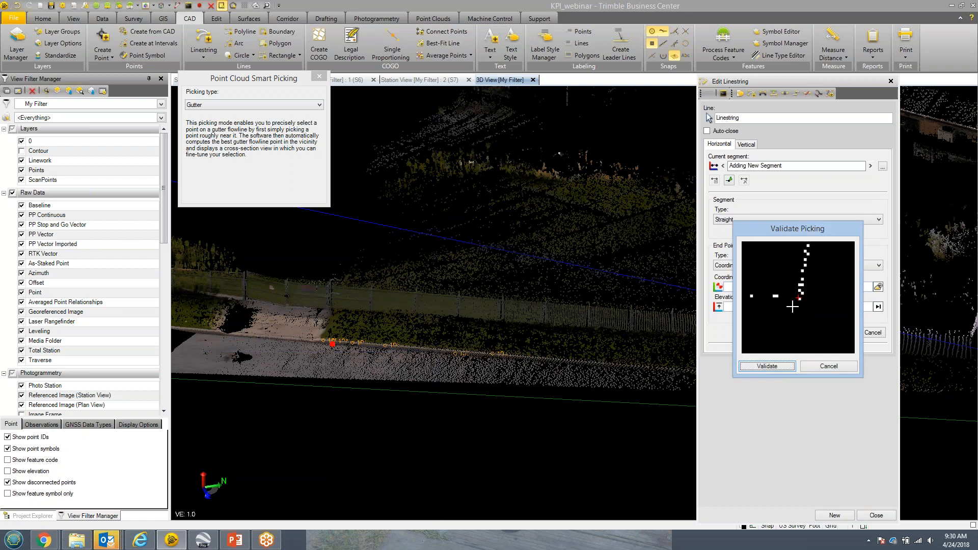
click(767, 366)
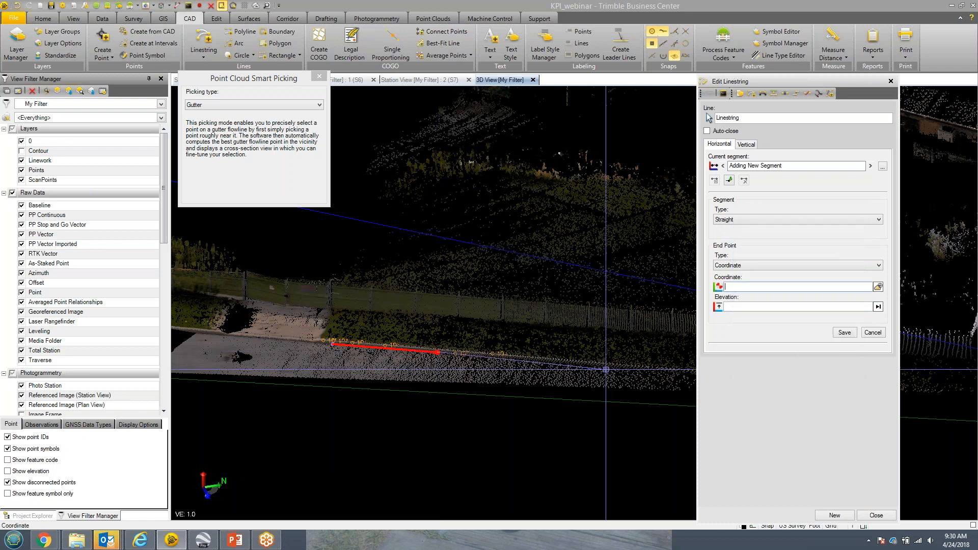
click(621, 368)
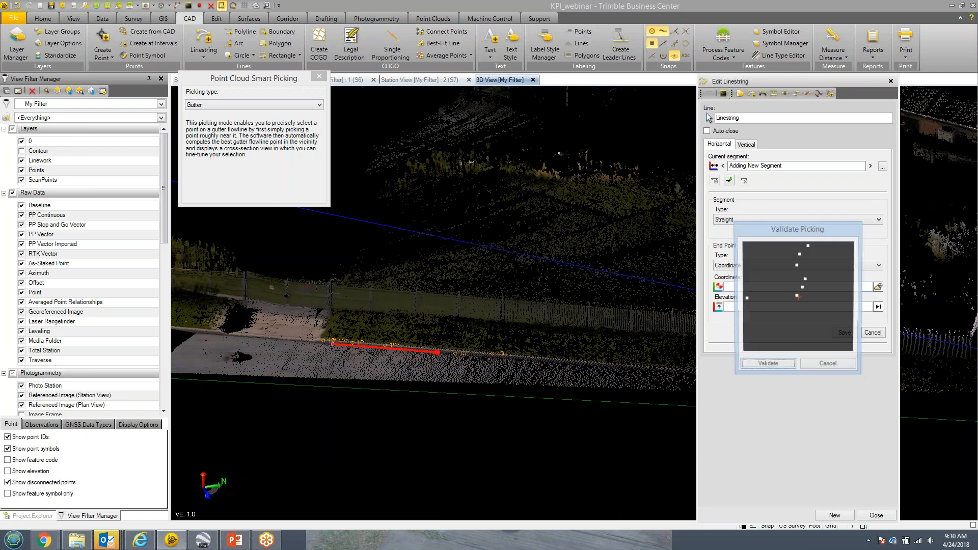
click(768, 367)
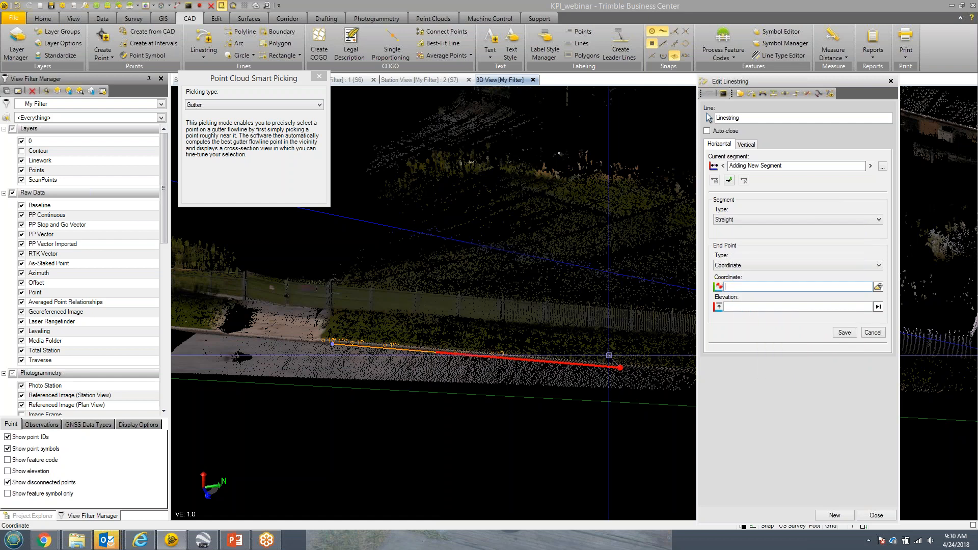
click(834, 515)
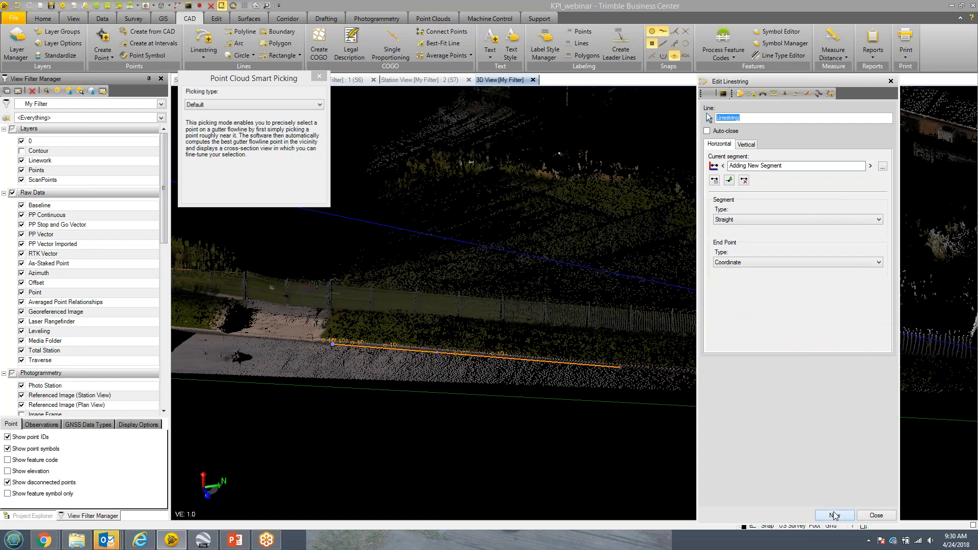
scroll(489, 380, down, 3)
scroll(490, 379, up, 6)
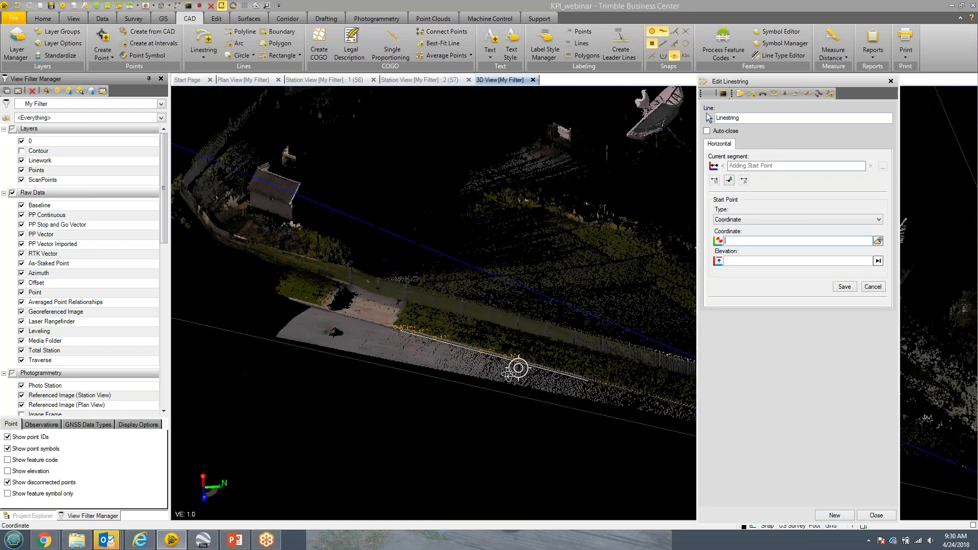
mouse_move(525, 372)
middle_down()
mouse_move(454, 342)
mouse_move(400, 336)
mouse_move(486, 343)
middle_up()
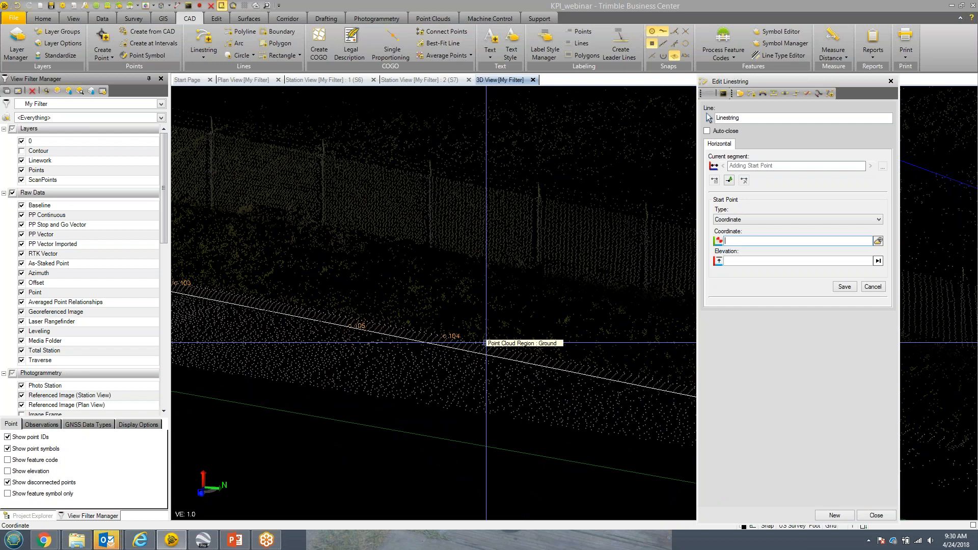
click(891, 81)
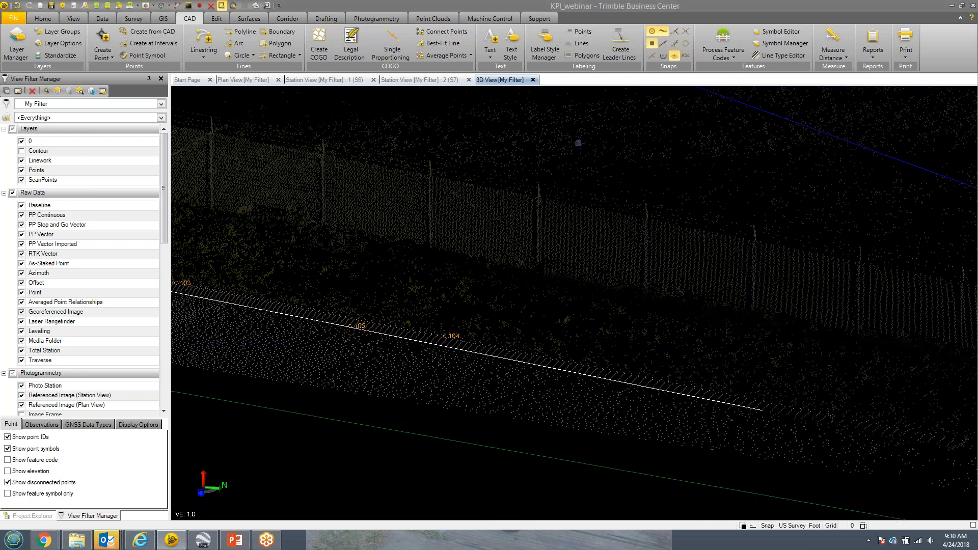
Open station view 1 (S6) and examine the concrete pads in the grass up close in the station imagery.
scroll(566, 192, down, 3)
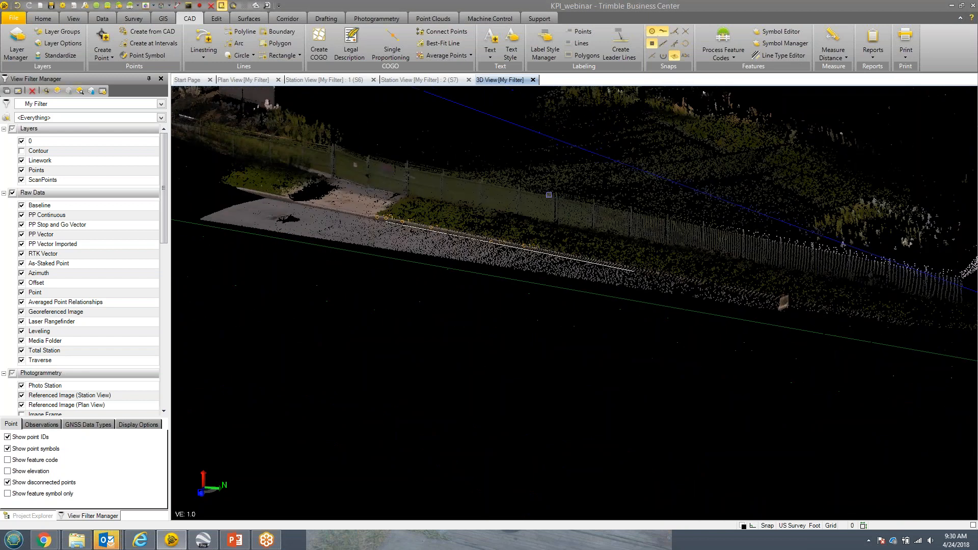
middle_drag(519, 207, 538, 240)
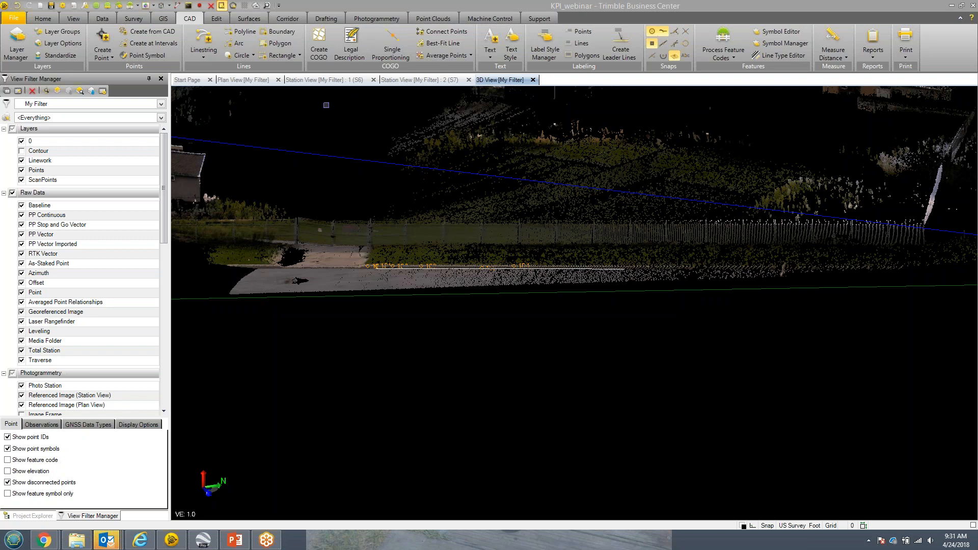
click(324, 81)
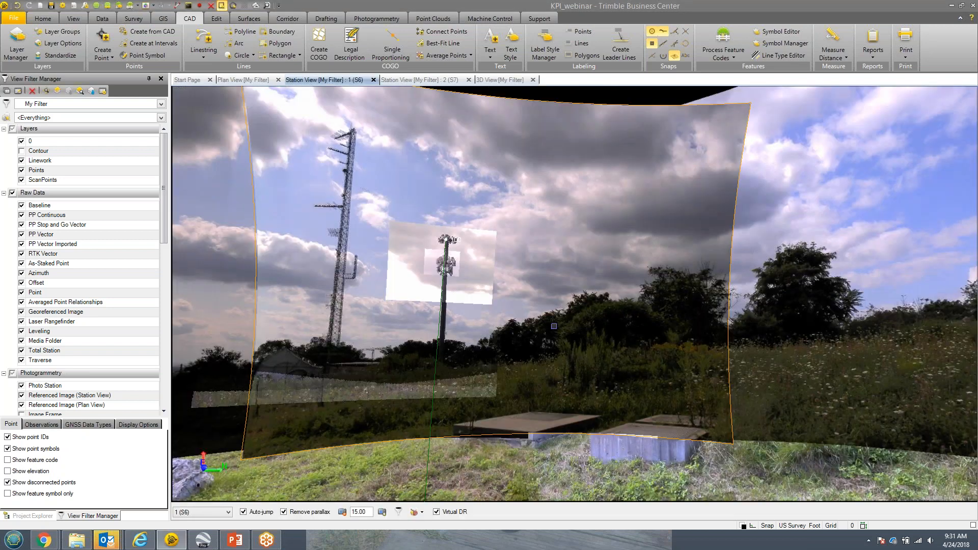
scroll(553, 326, up, 1)
middle_drag(532, 363, 527, 310)
scroll(527, 310, up, 3)
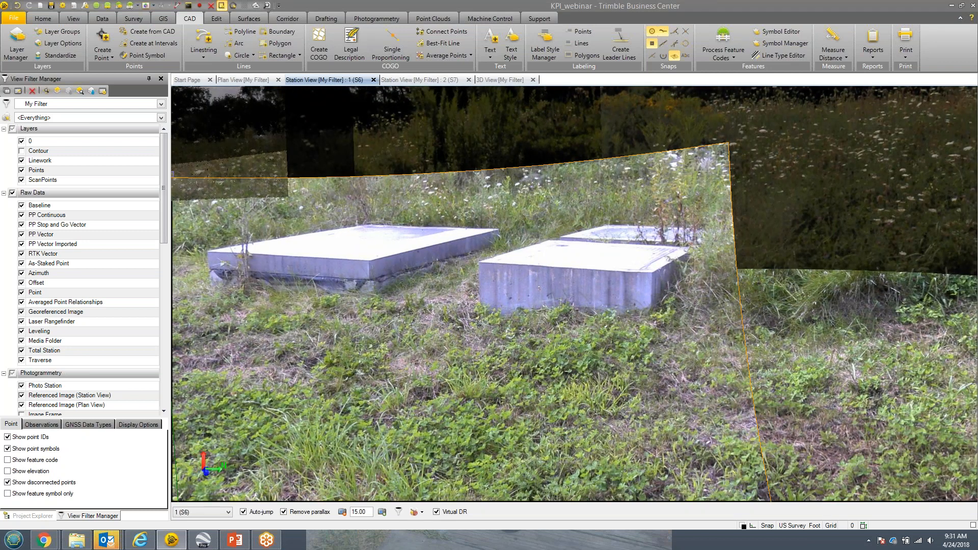
drag(167, 177, 141, 376)
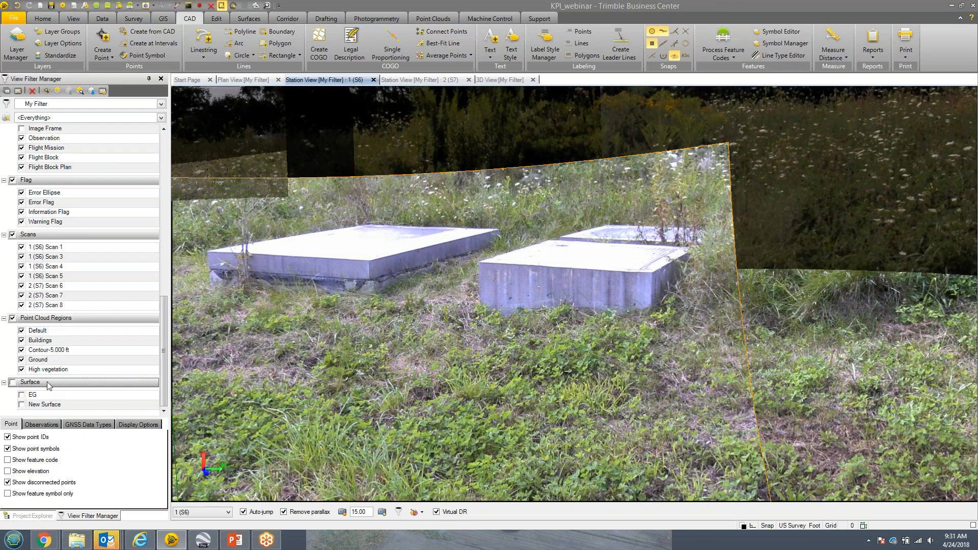
middle_drag(668, 316, 568, 274)
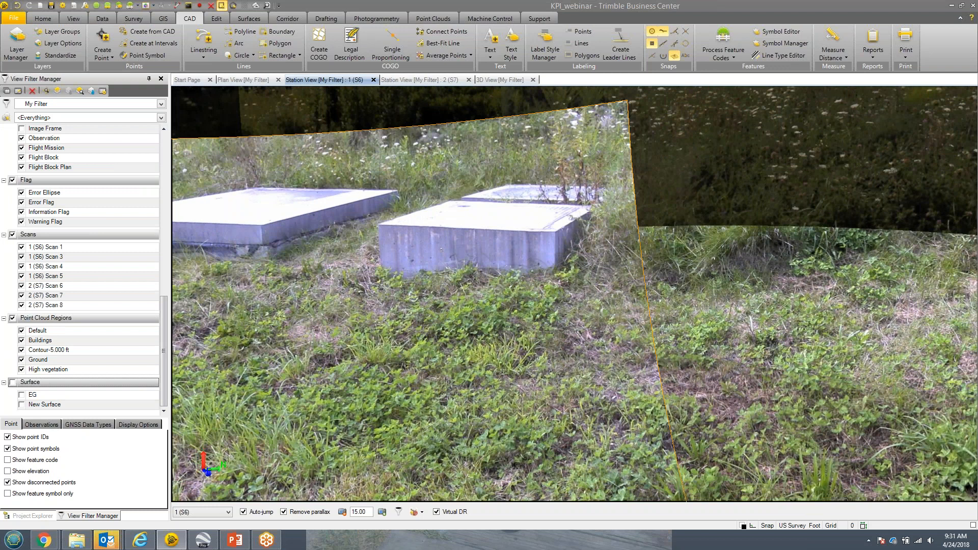
Render the point cloud with Color-Coded Intensity and check where scan points overlay the photos in the station view.
click(447, 17)
click(818, 57)
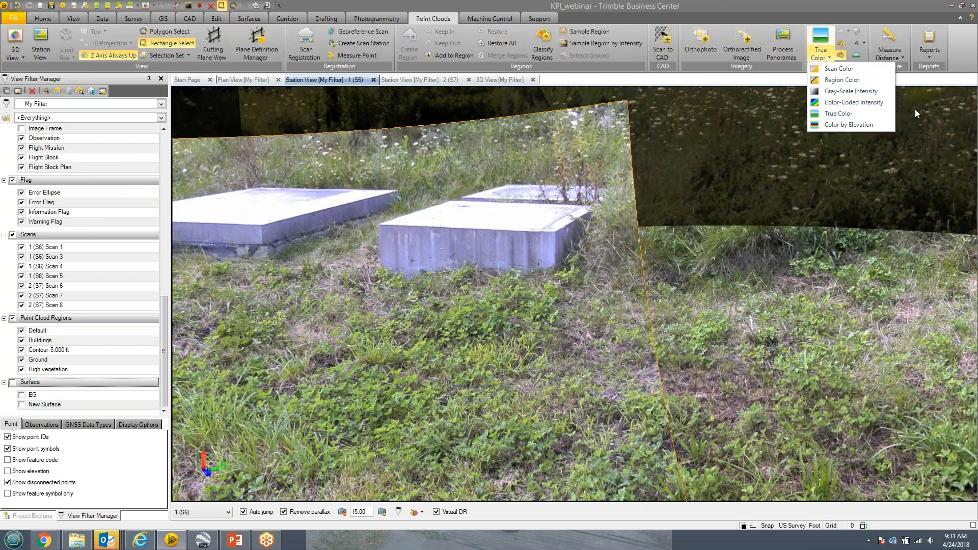
click(912, 126)
click(824, 57)
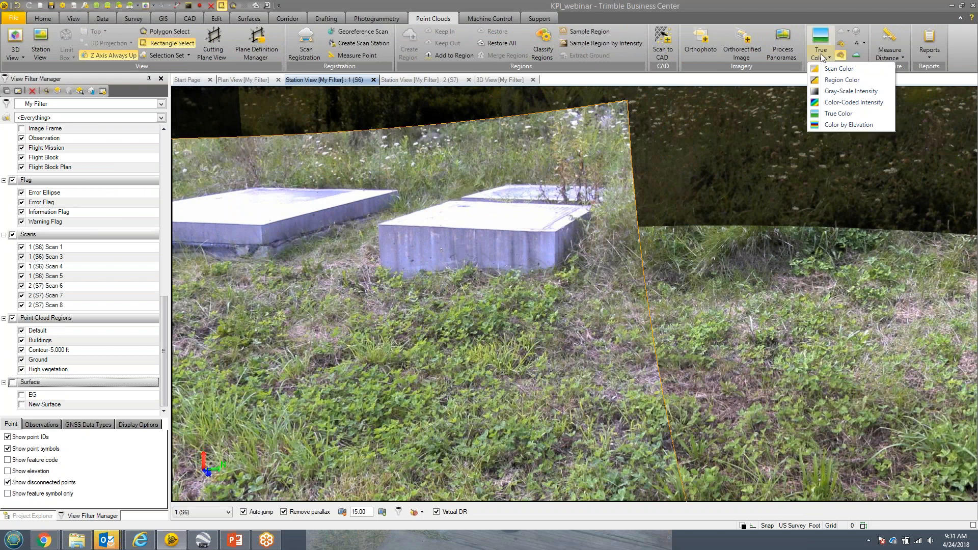
click(834, 103)
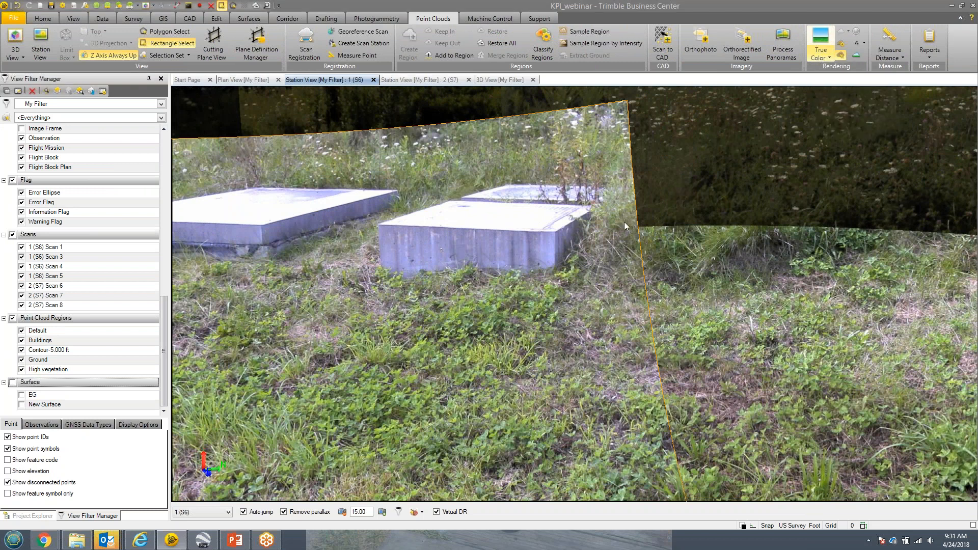
scroll(513, 230, down, 4)
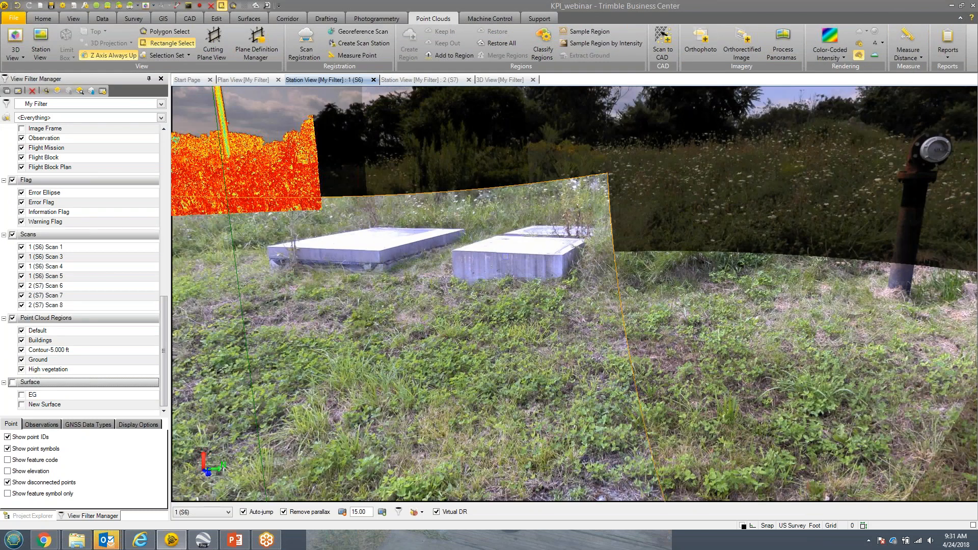
middle_drag(512, 231, 867, 291)
scroll(535, 266, down, 1)
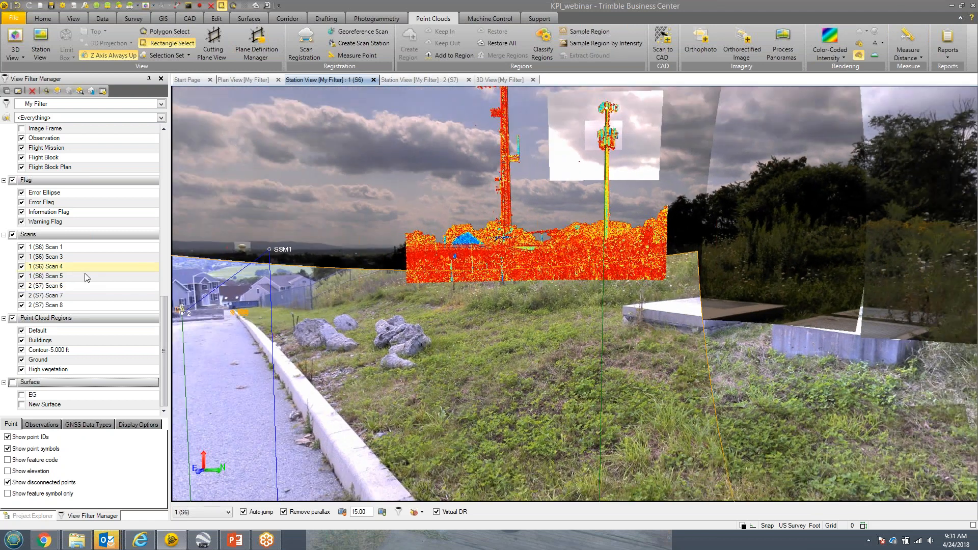
Hide and show all scans again to compare them with the station photos, and return the point cloud rendering to True Color.
click(12, 235)
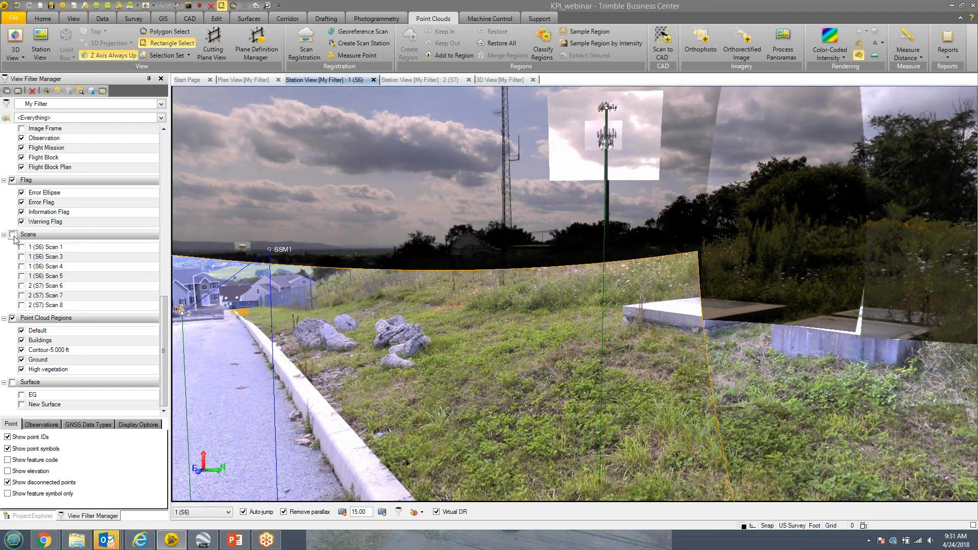
click(12, 235)
middle_drag(275, 299, 586, 206)
middle_drag(537, 305, 493, 270)
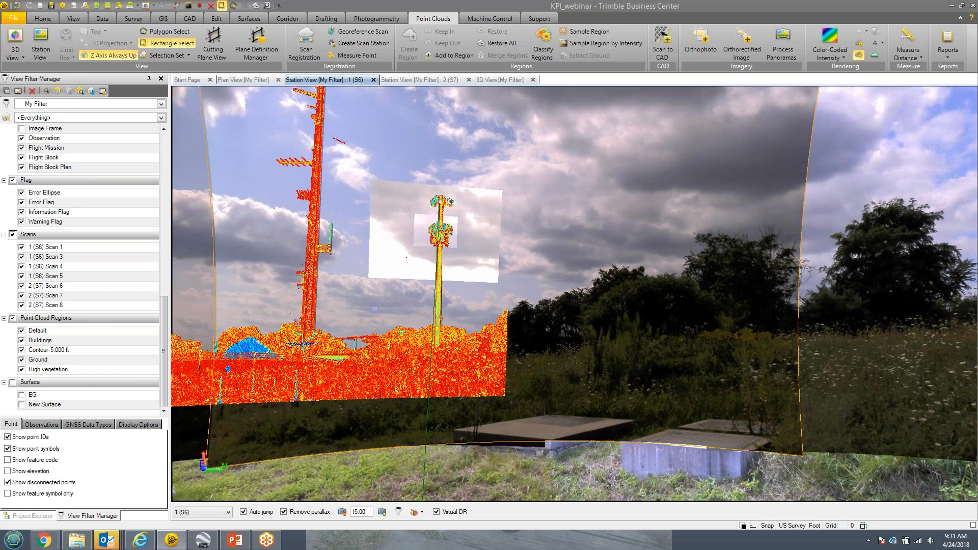
middle_drag(397, 367, 350, 338)
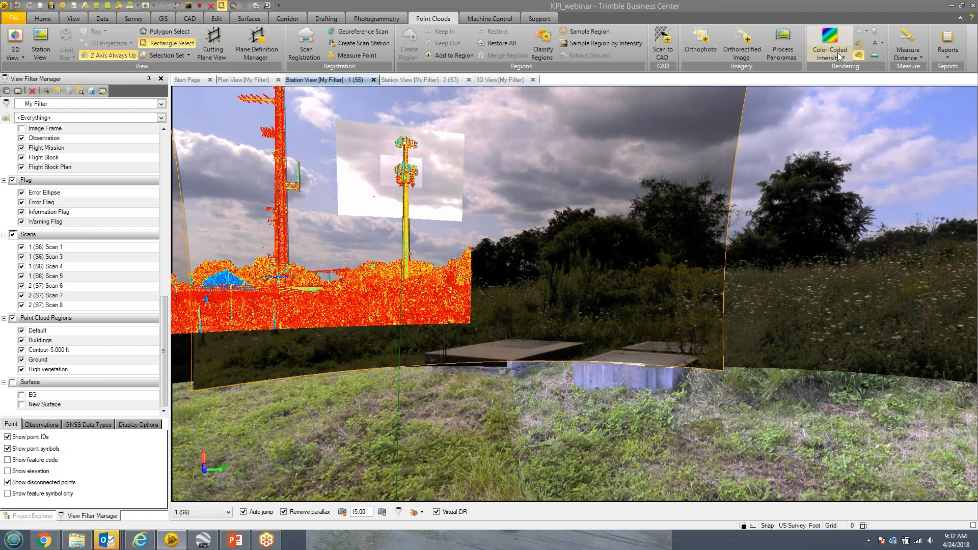
click(829, 54)
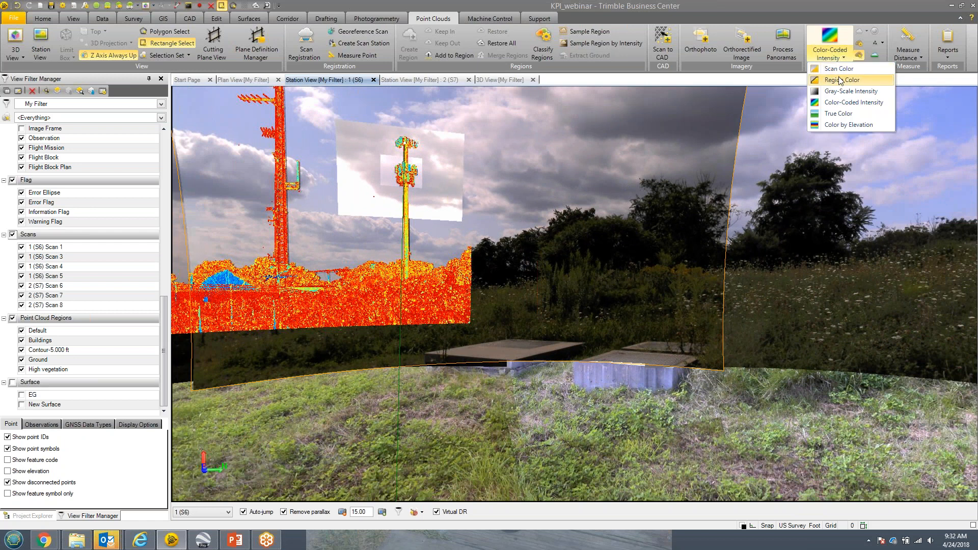
click(840, 113)
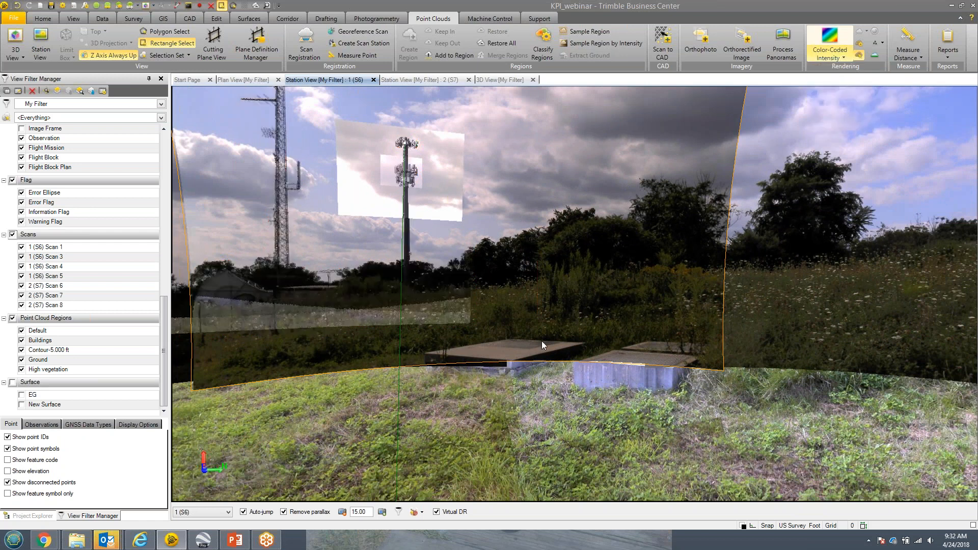
Switch to station view 2 (S7), check the scan coverage with Color-Coded Intensity, and return the rendering to True Color.
middle_drag(553, 409, 499, 389)
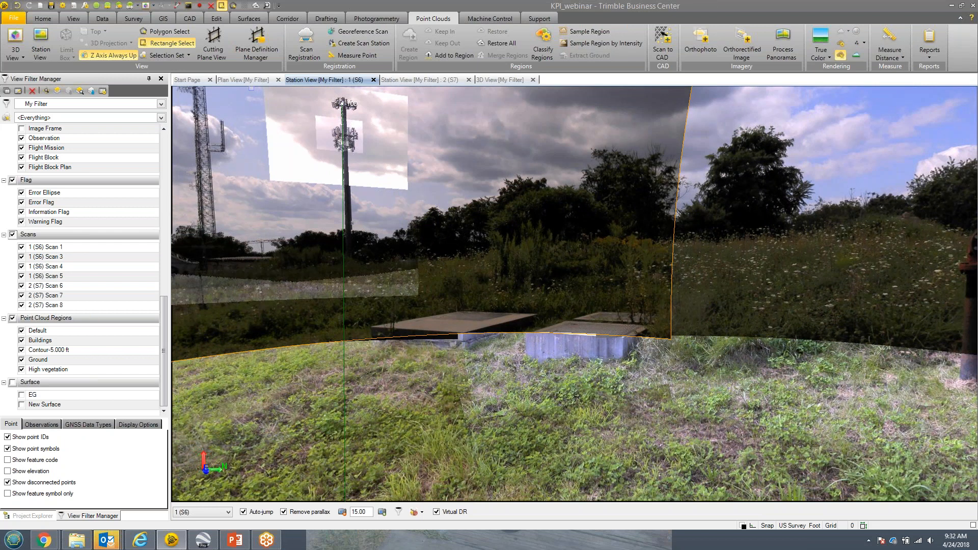
click(397, 79)
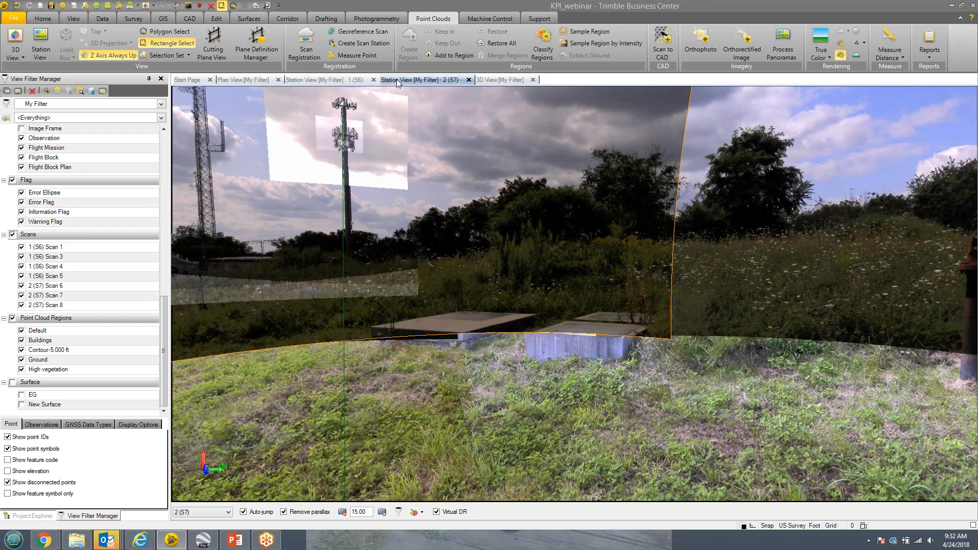
middle_drag(587, 362, 465, 294)
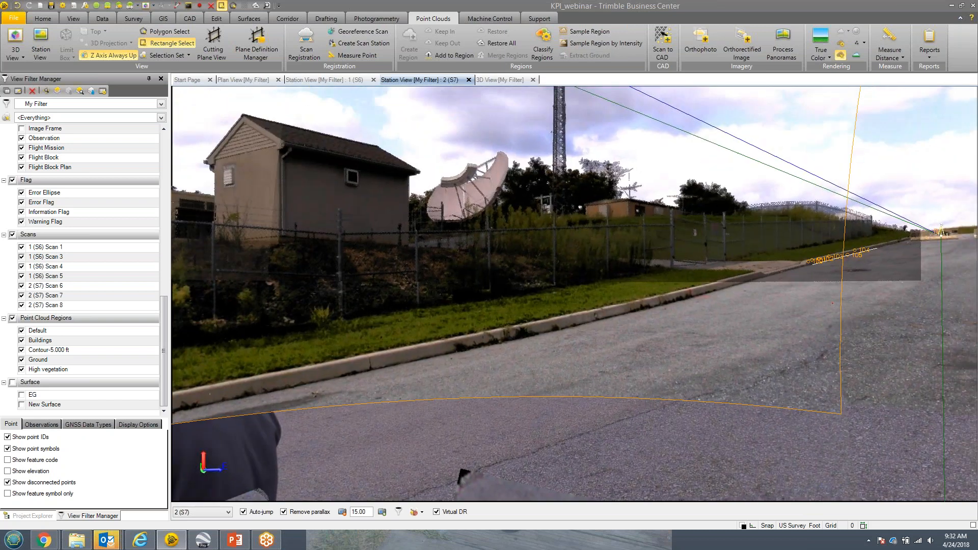
click(820, 55)
click(830, 102)
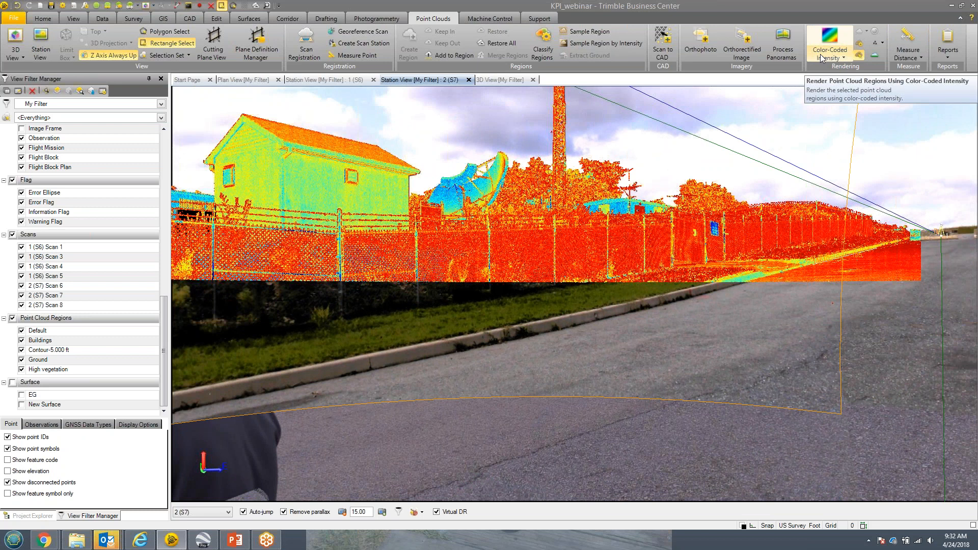
click(821, 56)
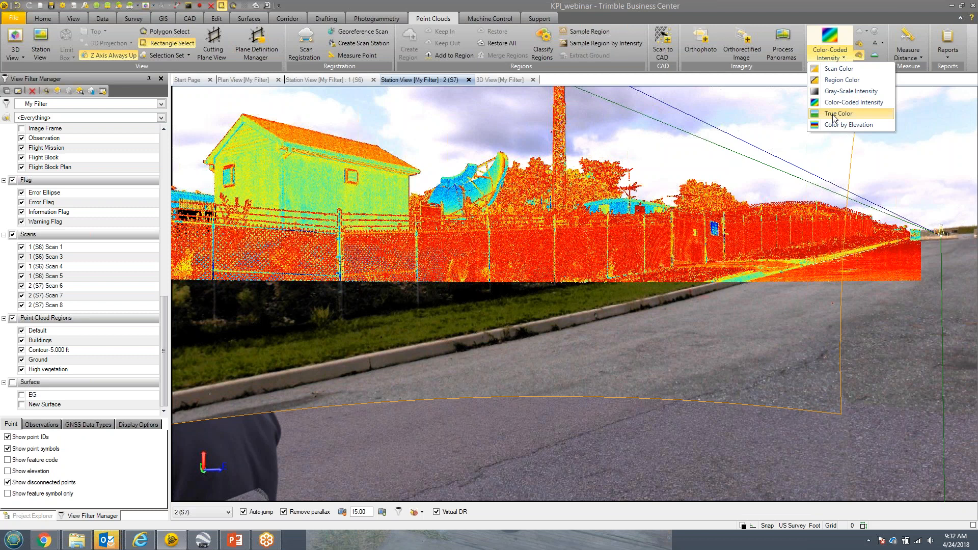
click(838, 113)
Examine the small square vent on the building's long wall up close in the station view.
mouse_move(559, 286)
middle_down()
mouse_move(484, 295)
mouse_move(561, 299)
middle_up()
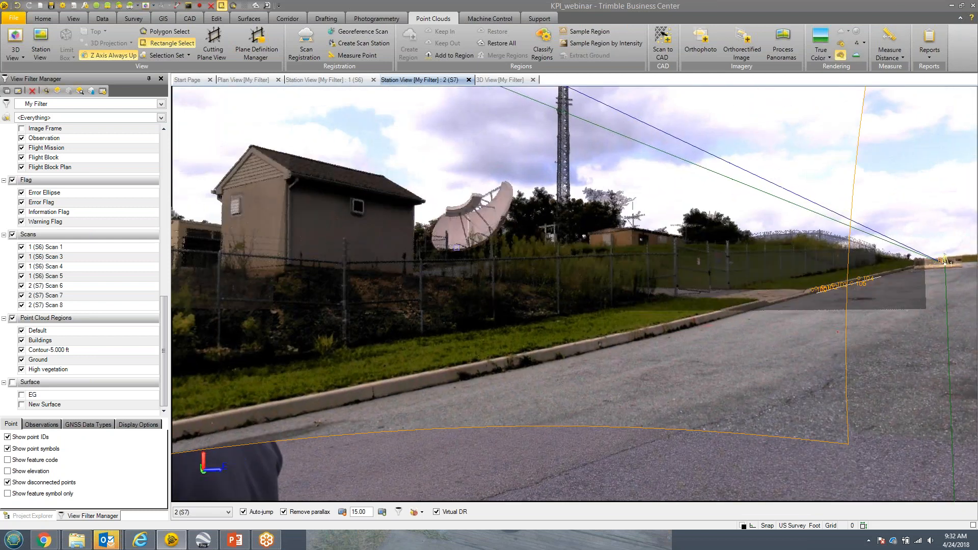
scroll(576, 239, up, 5)
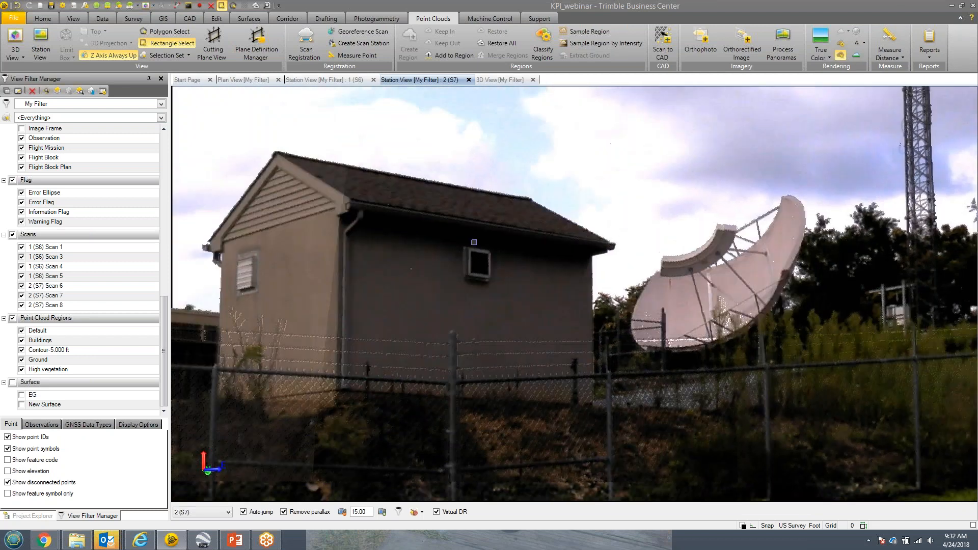
scroll(554, 267, up, 4)
scroll(515, 271, up, 4)
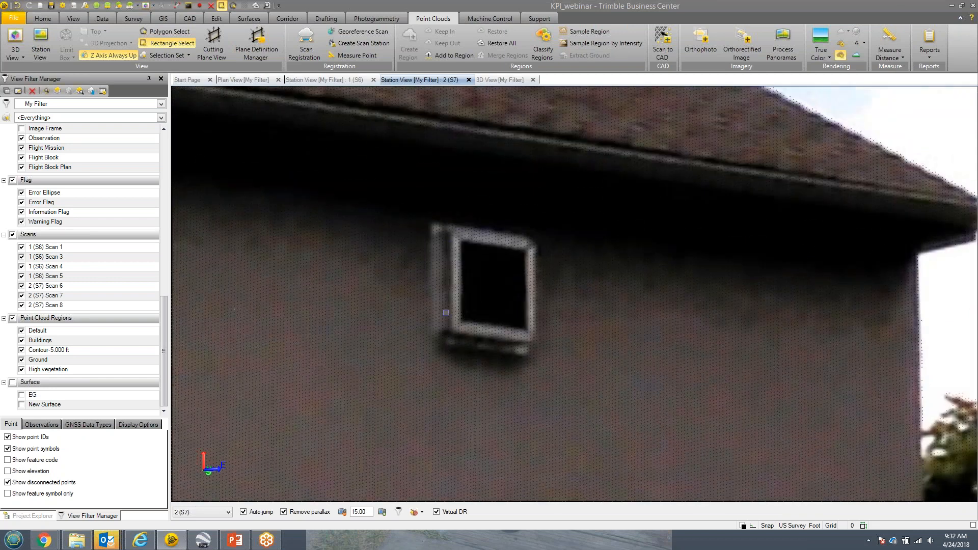
scroll(540, 342, down, 1)
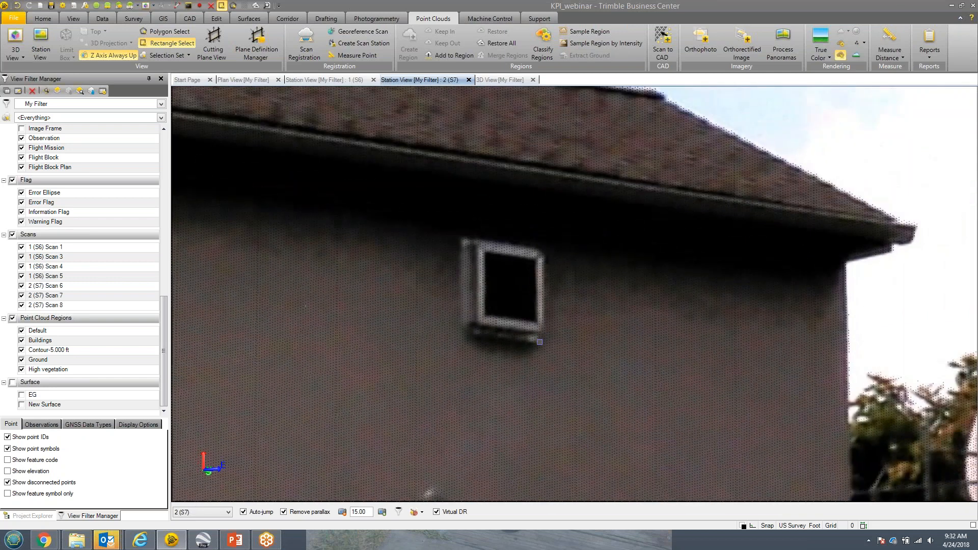
scroll(481, 254, up, 1)
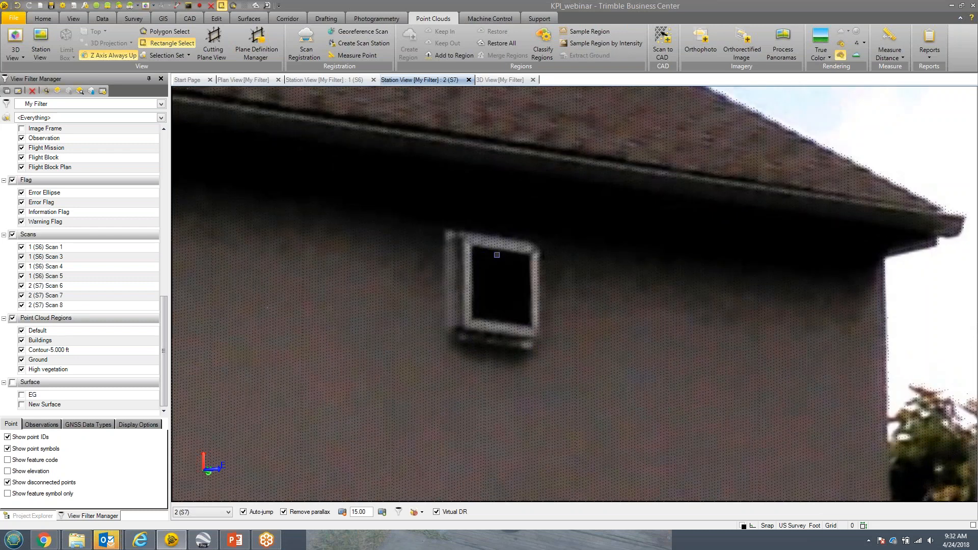
scroll(507, 325, down, 1)
scroll(517, 328, up, 1)
scroll(514, 336, up, 3)
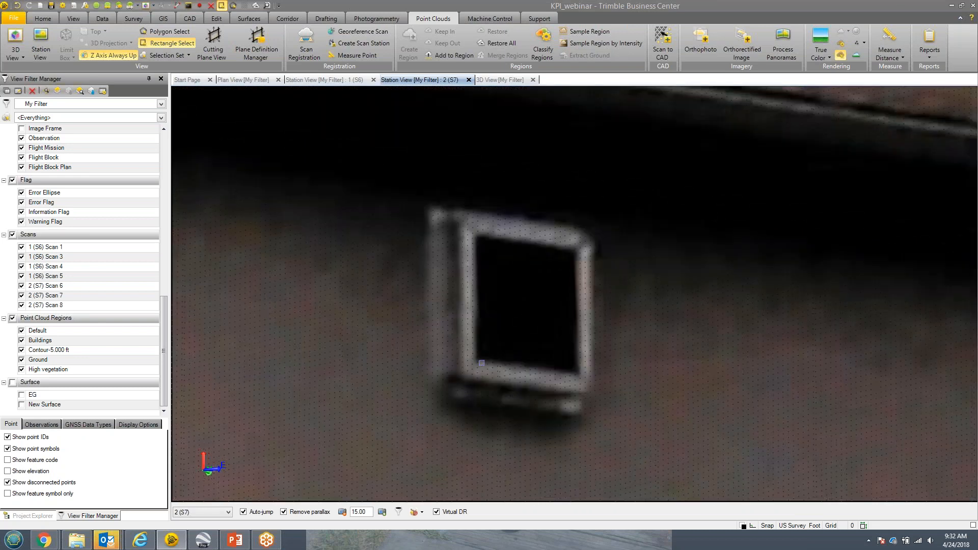
scroll(481, 364, up, 2)
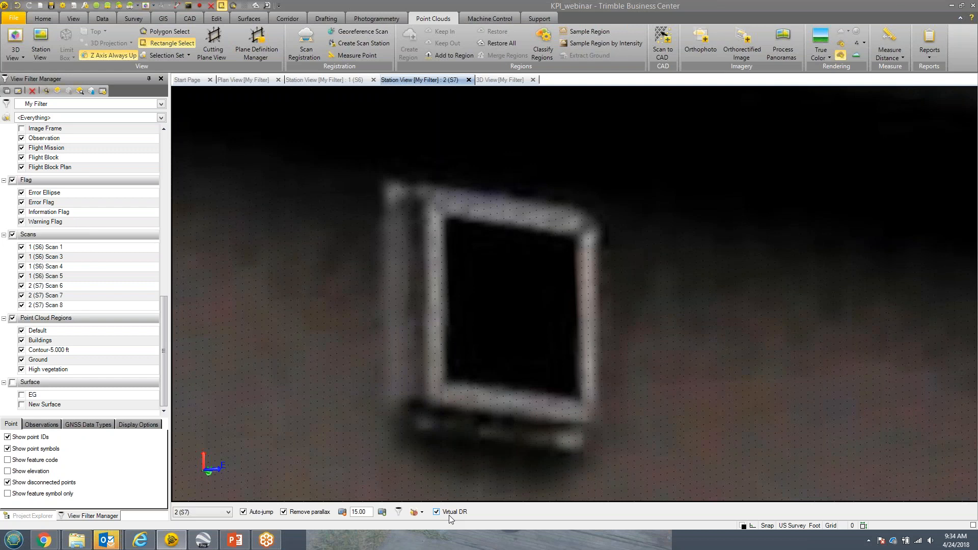
Start creating a point with point ID 1000 and feature code CVent.
click(188, 19)
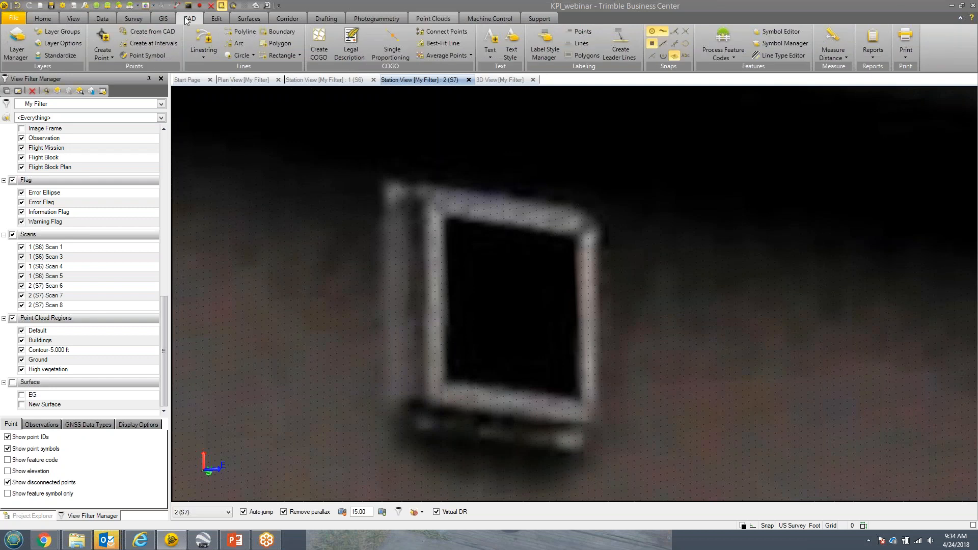
click(107, 42)
text(1000)
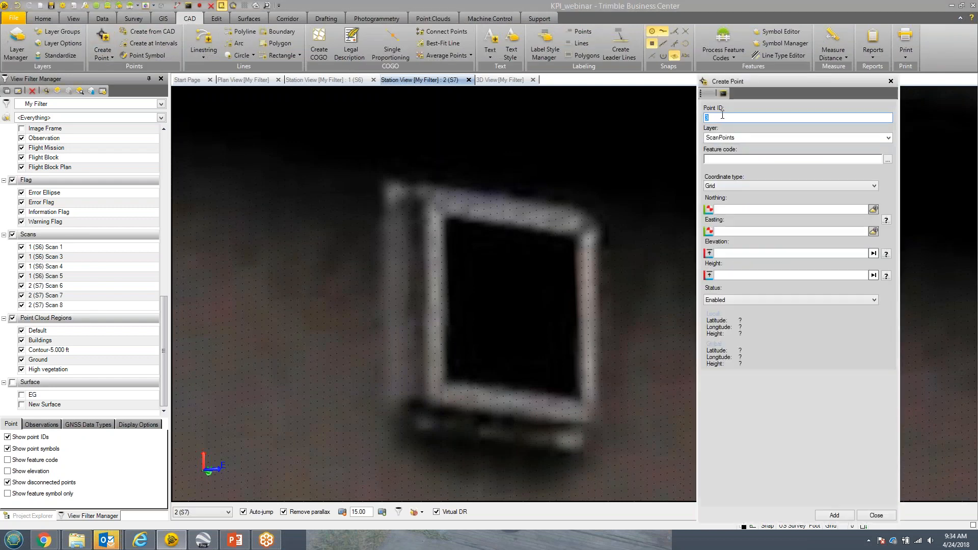
click(730, 160)
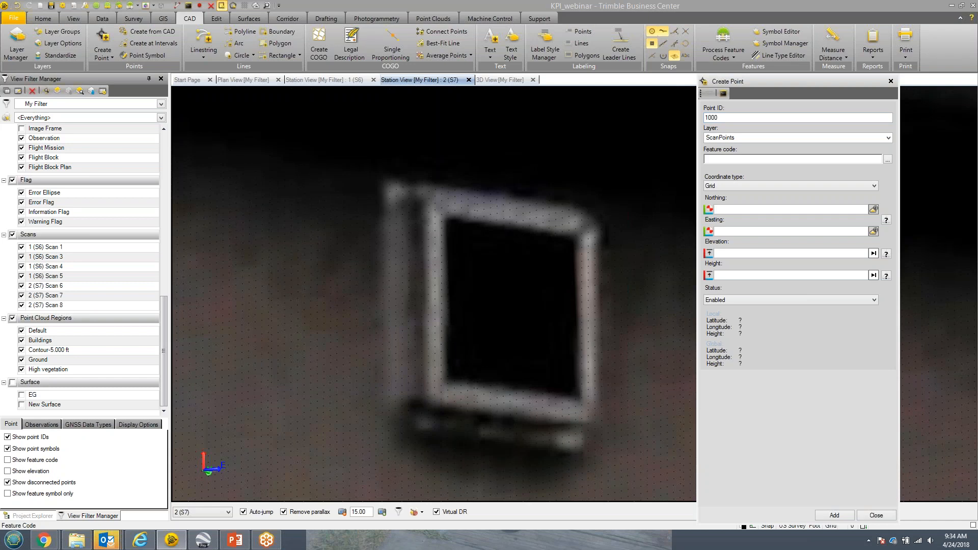
text(CVent)
Pick the point's location at the lower-left corner of the vent opening, add it, and finish creating points.
click(727, 209)
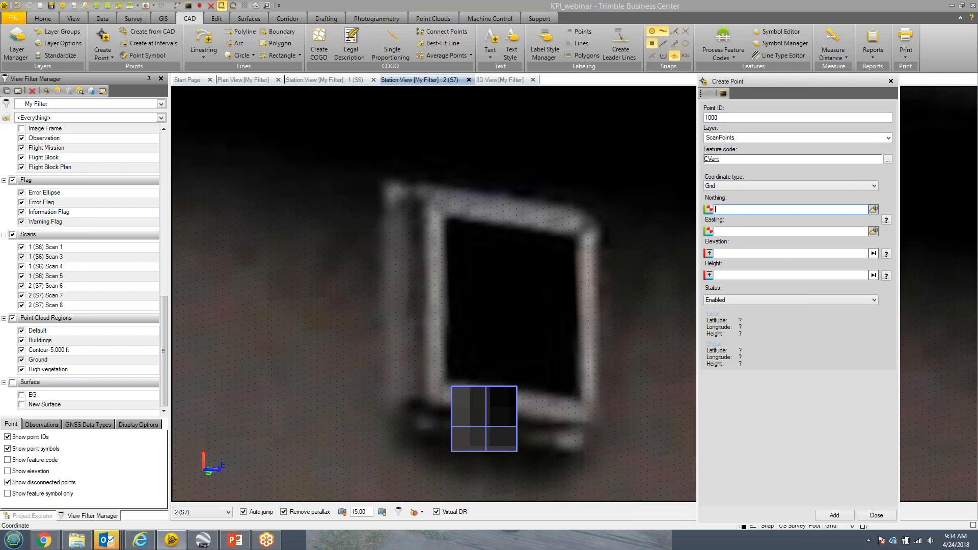
click(489, 426)
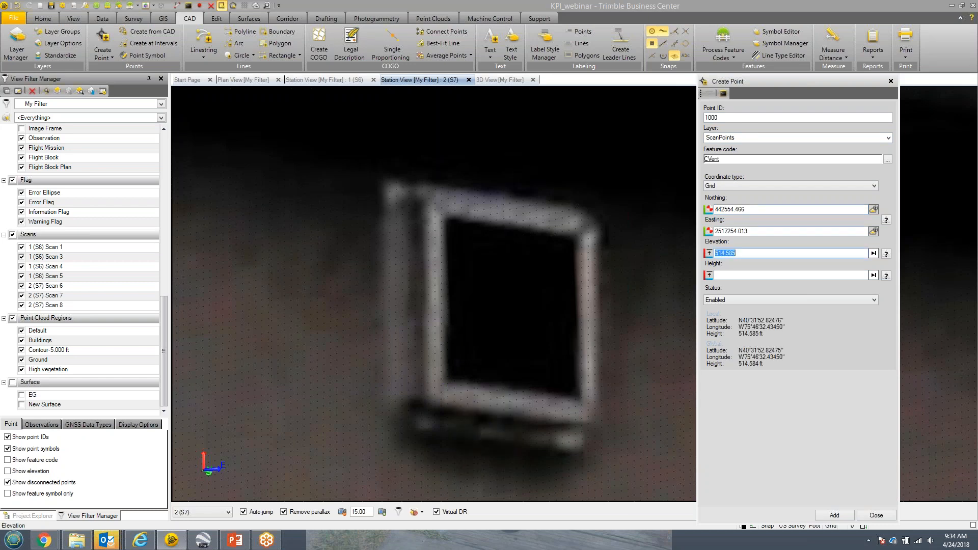
click(923, 139)
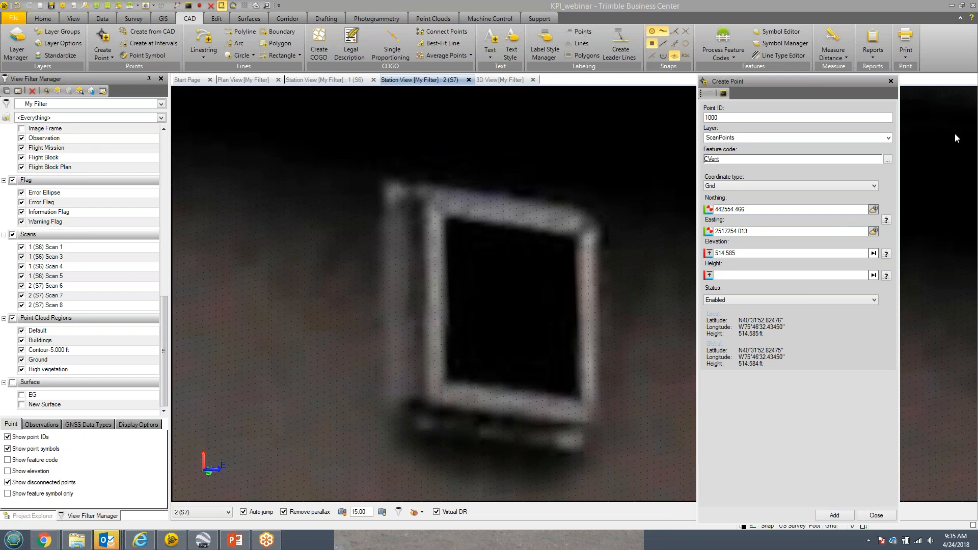
click(843, 516)
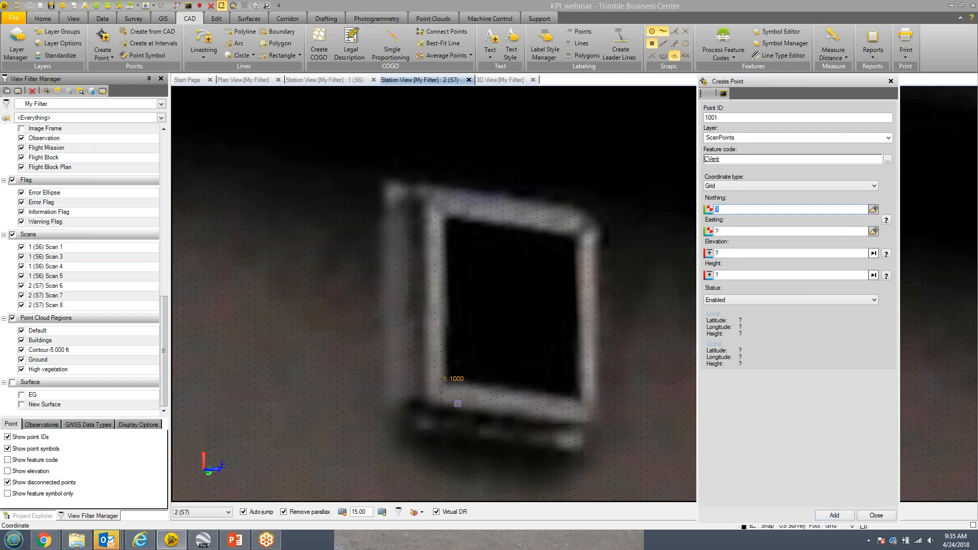
scroll(458, 404, down, 3)
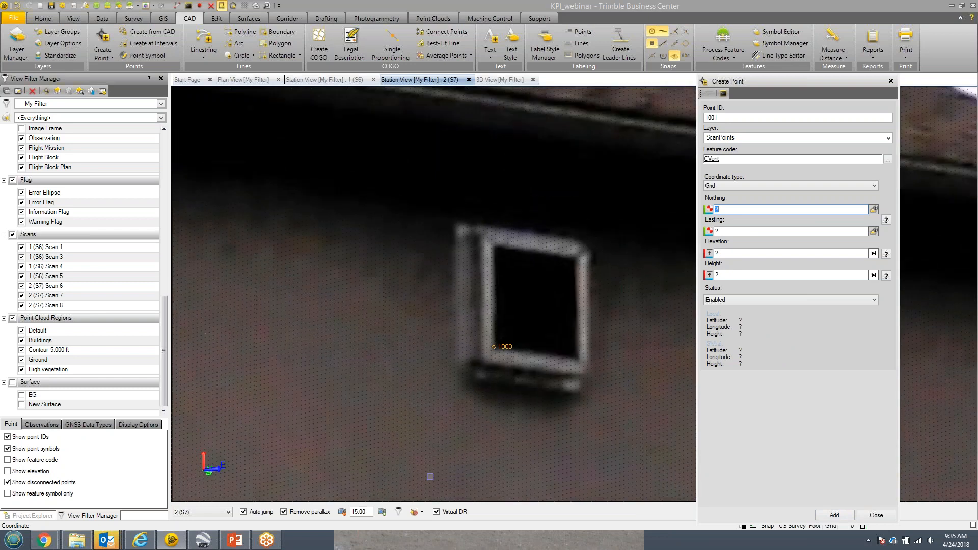
scroll(551, 373, down, 4)
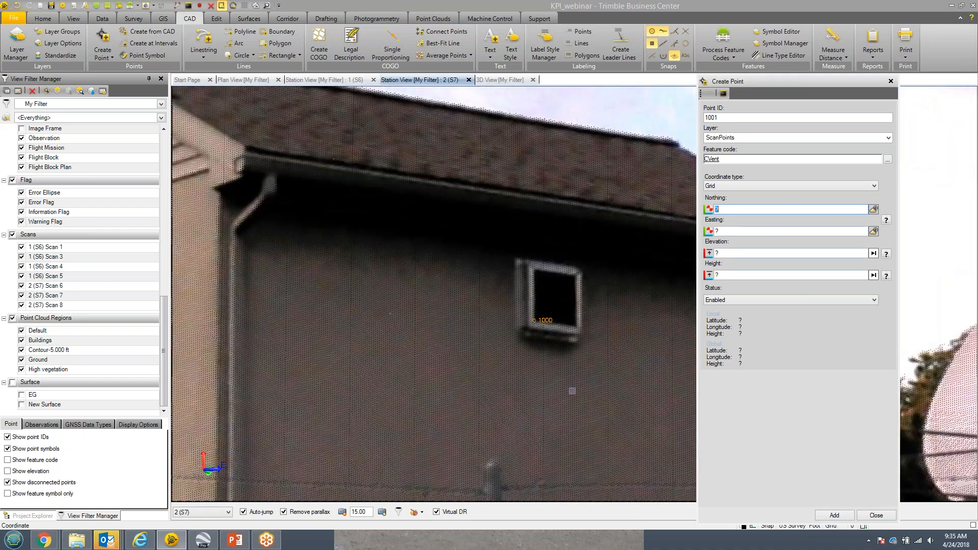
scroll(538, 360, down, 5)
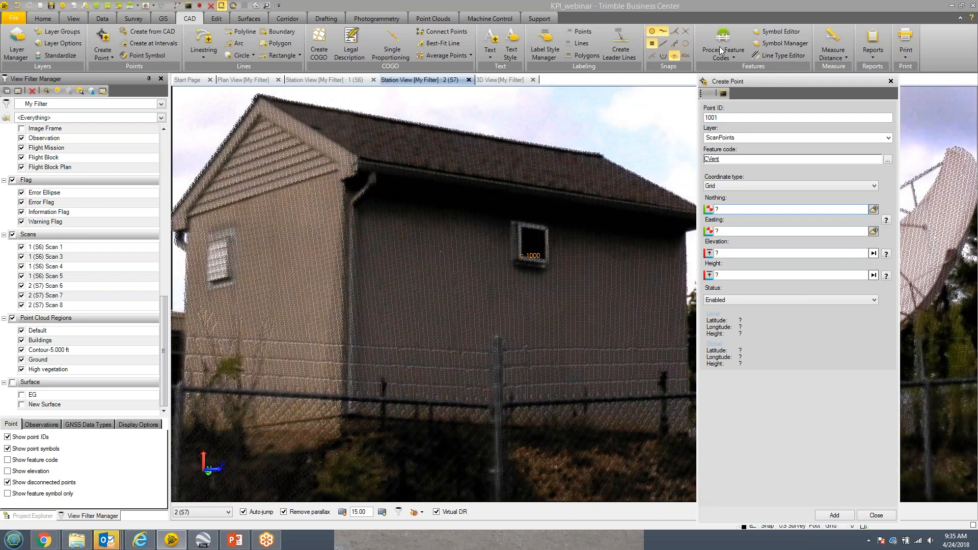
click(848, 518)
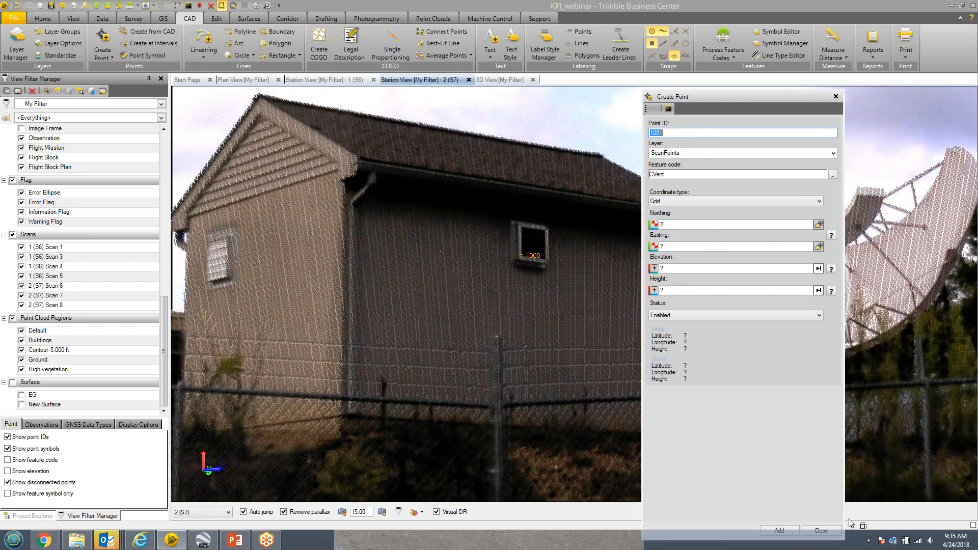
click(821, 530)
scroll(633, 312, down, 4)
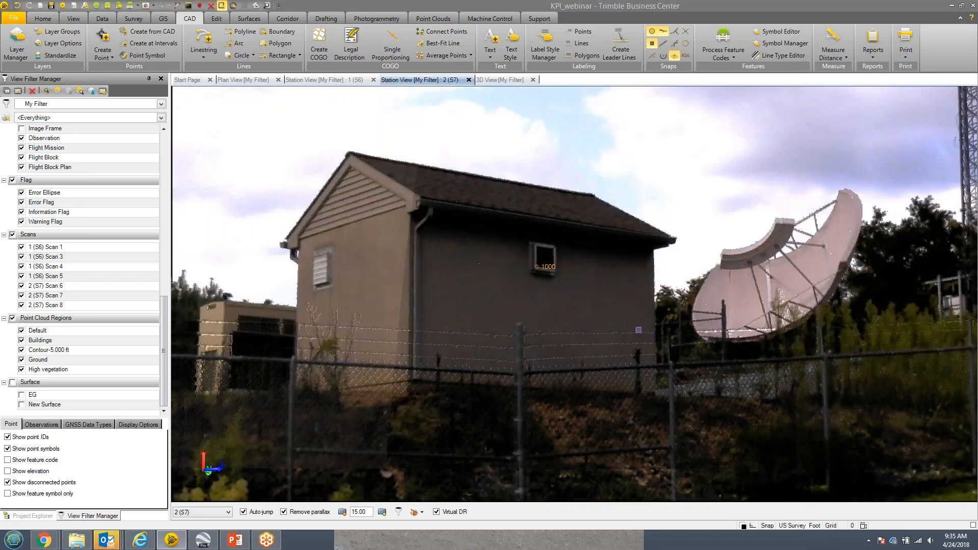
scroll(632, 312, down, 2)
middle_drag(705, 297, 696, 253)
In the 3D view, start creating CAD points from scan points and select the ground point cloud region.
click(433, 19)
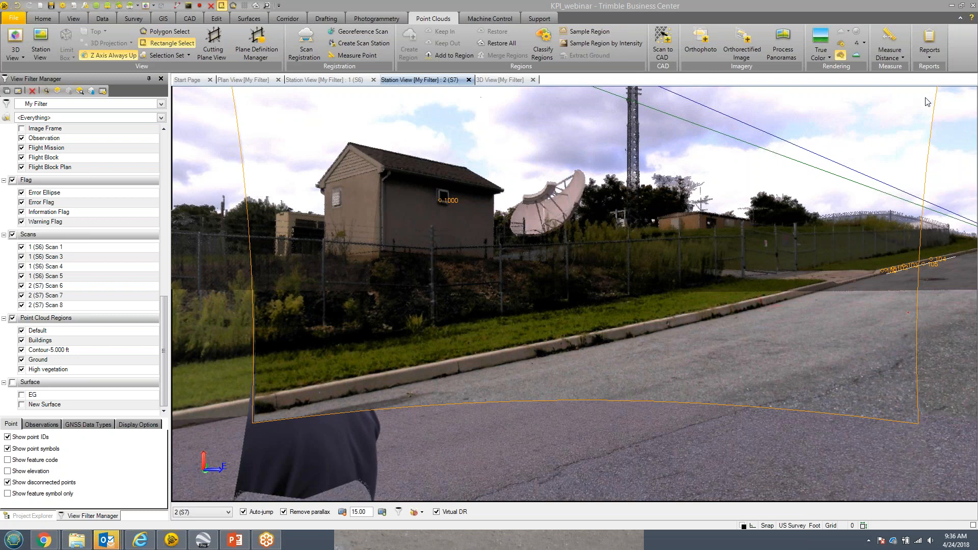
click(498, 81)
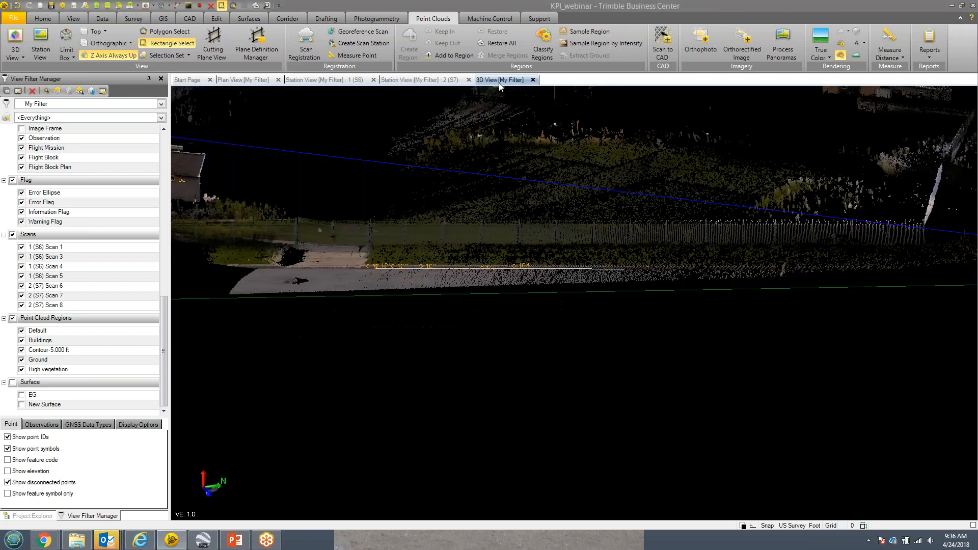
scroll(492, 270, down, 1)
middle_drag(491, 243, 526, 271)
scroll(526, 272, down, 3)
middle_drag(579, 288, 634, 153)
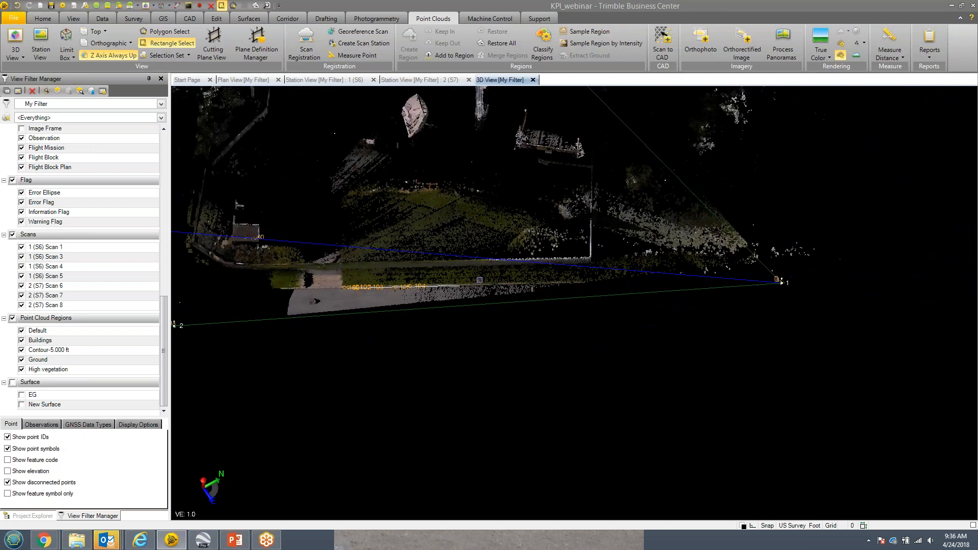
click(663, 53)
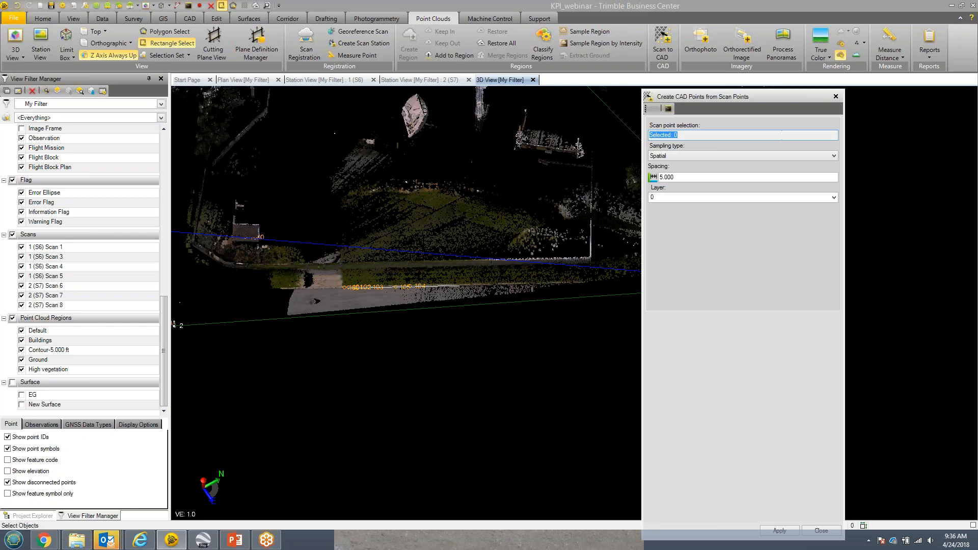
click(461, 205)
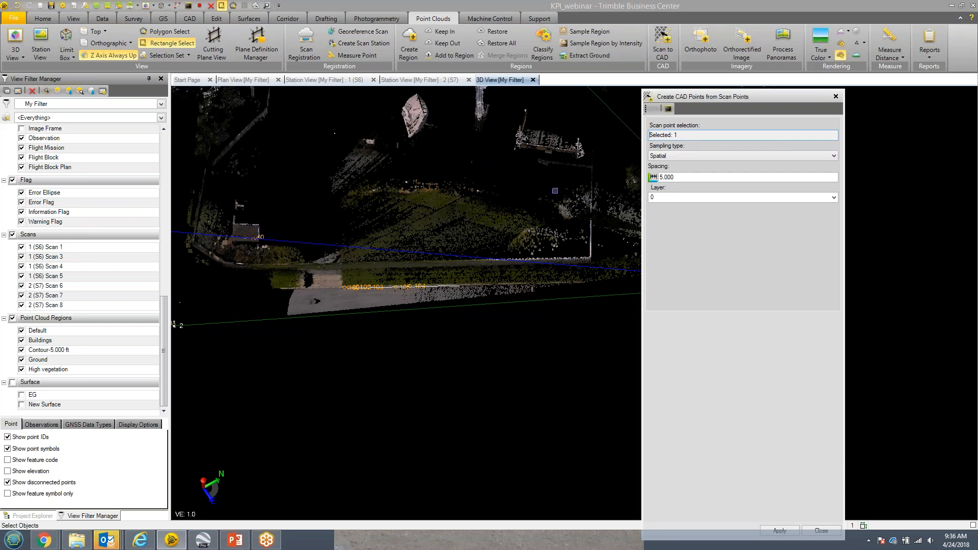
scroll(564, 215, down, 2)
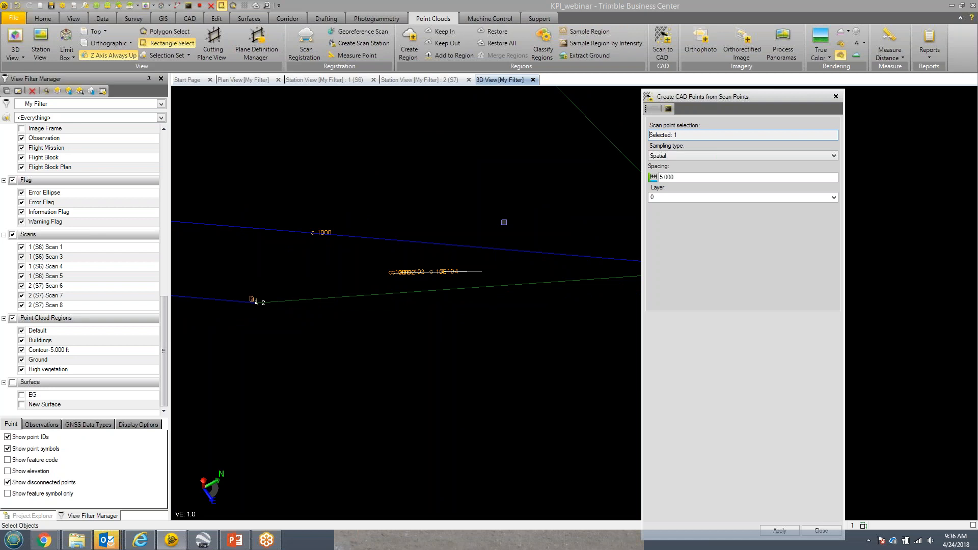
scroll(504, 222, up, 1)
scroll(497, 218, up, 4)
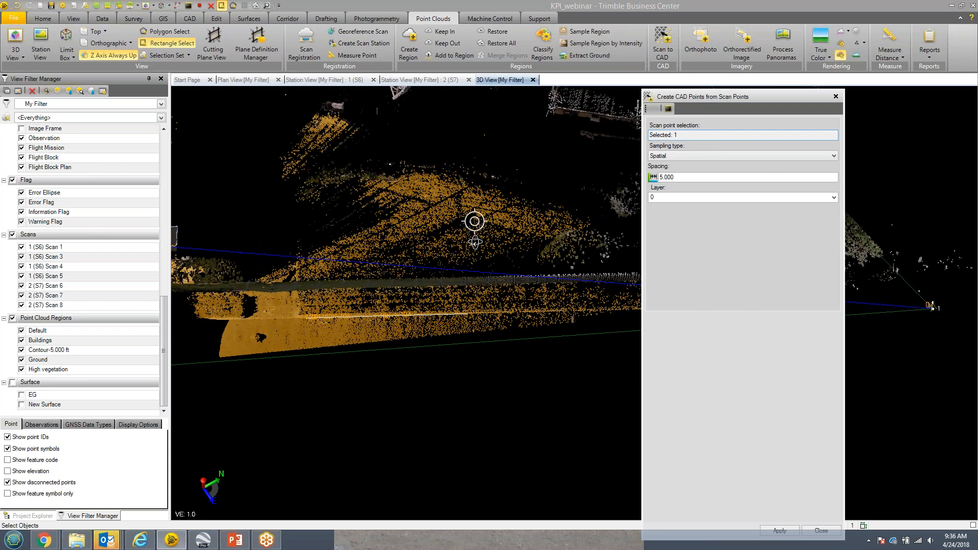
scroll(501, 232, down, 1)
scroll(501, 232, down, 1)
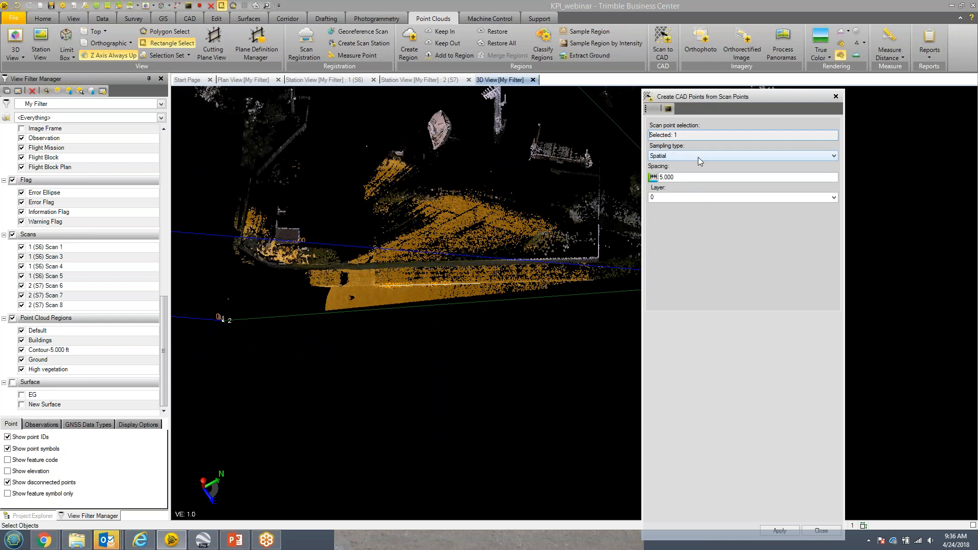
Set the spatial sampling spacing for the CAD points to 2.5.
click(696, 177)
text(25)
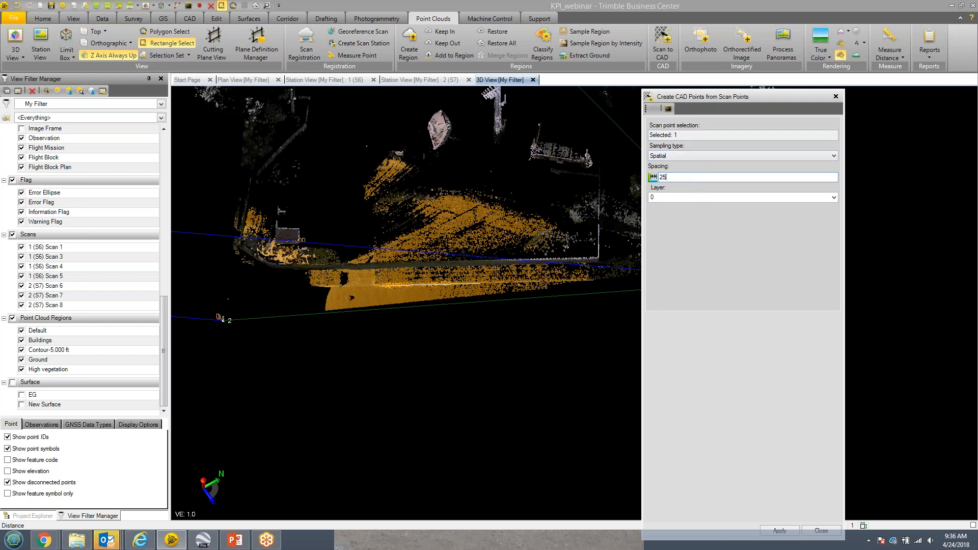
key(BackSpace)
text(.5)
Create a yellow layer called GroundNodes and assign the CAD points to it.
click(750, 198)
click(832, 198)
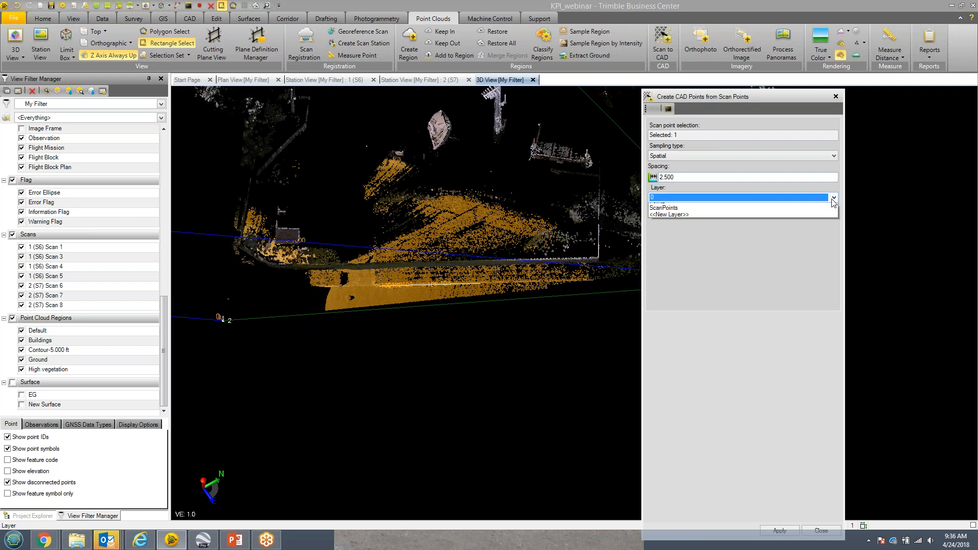
click(795, 239)
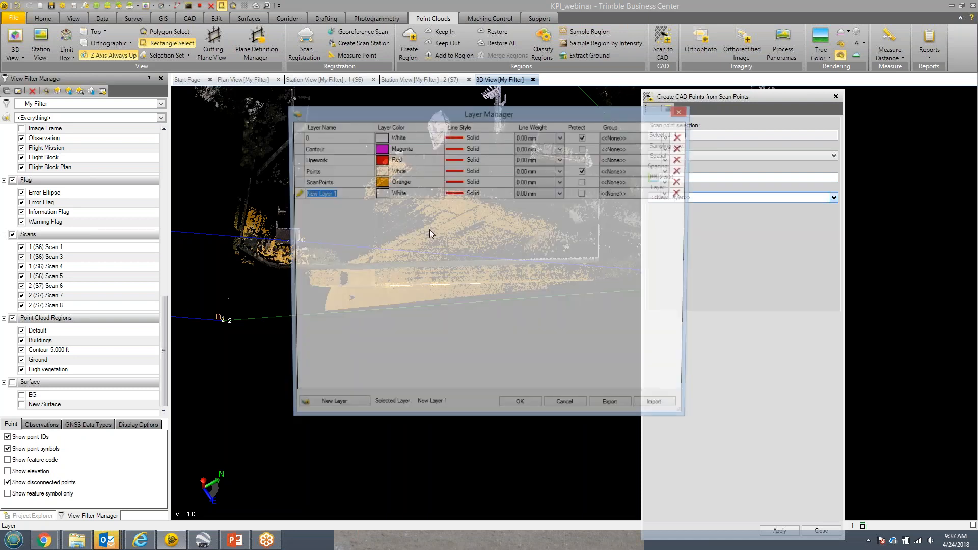
key(BackSpace)
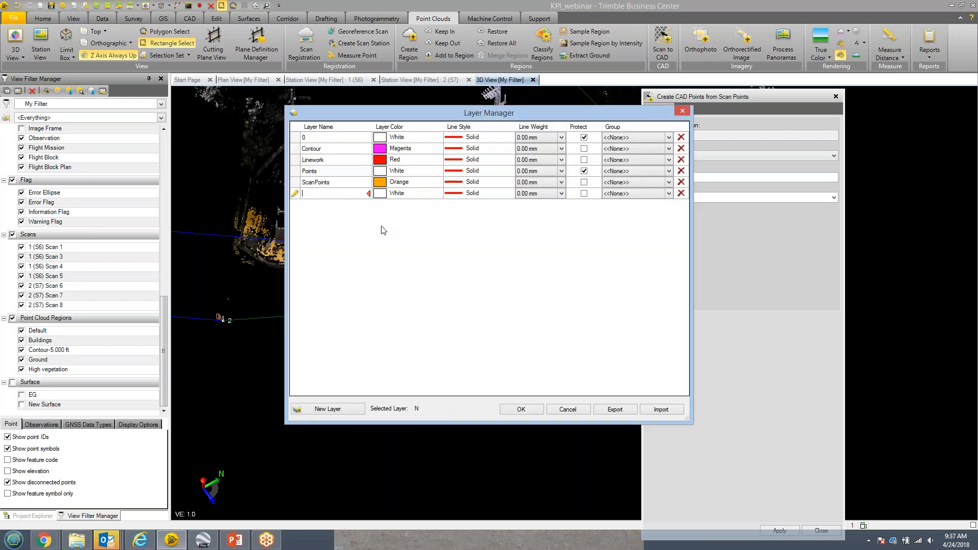
text(GroundNodes)
click(383, 199)
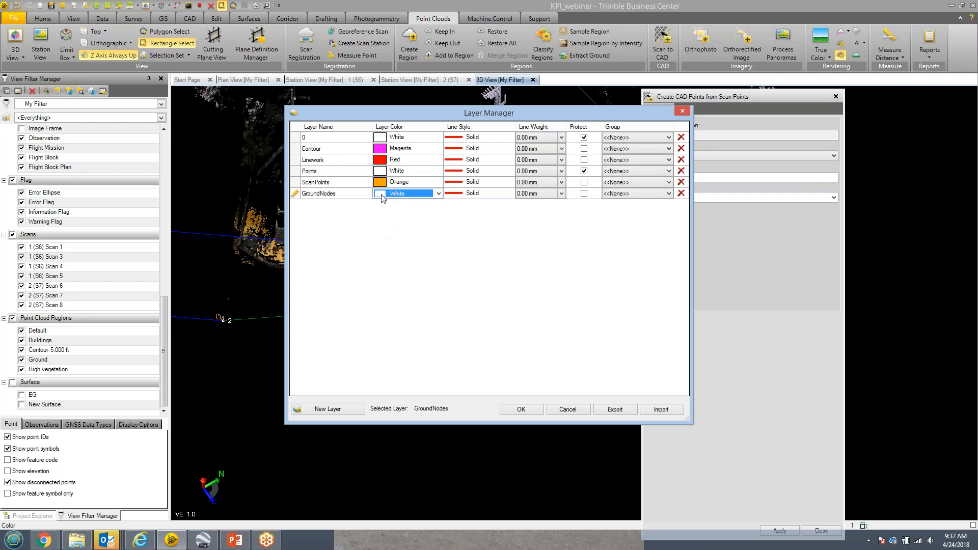
click(437, 194)
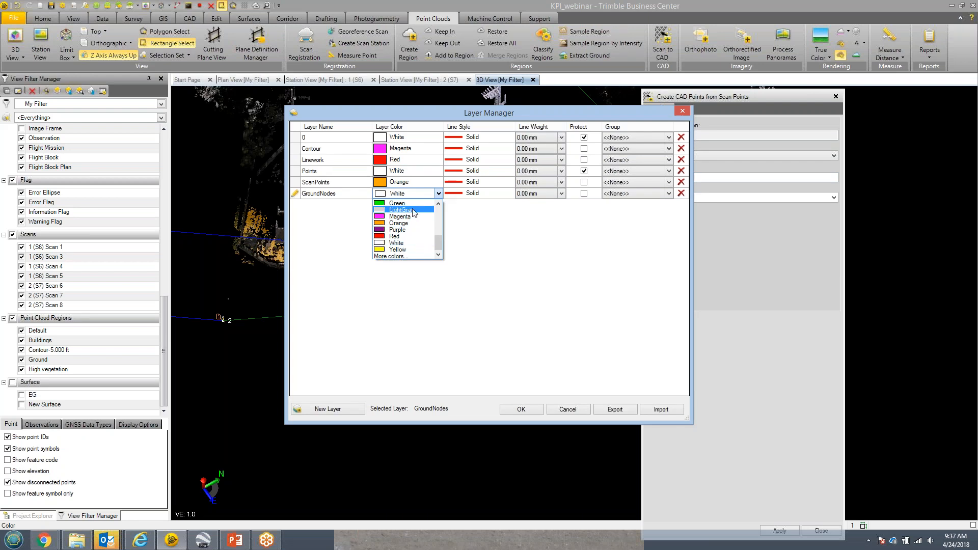
click(411, 249)
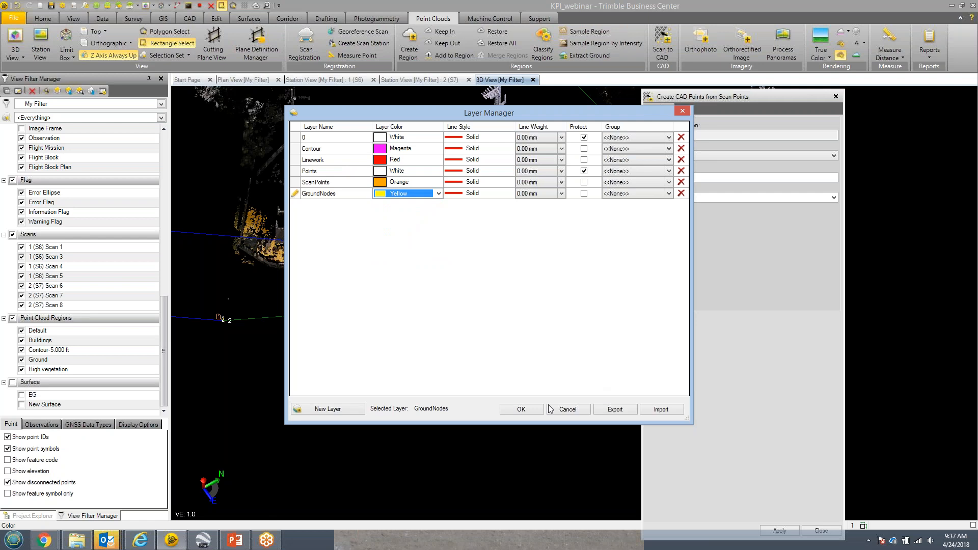
click(524, 411)
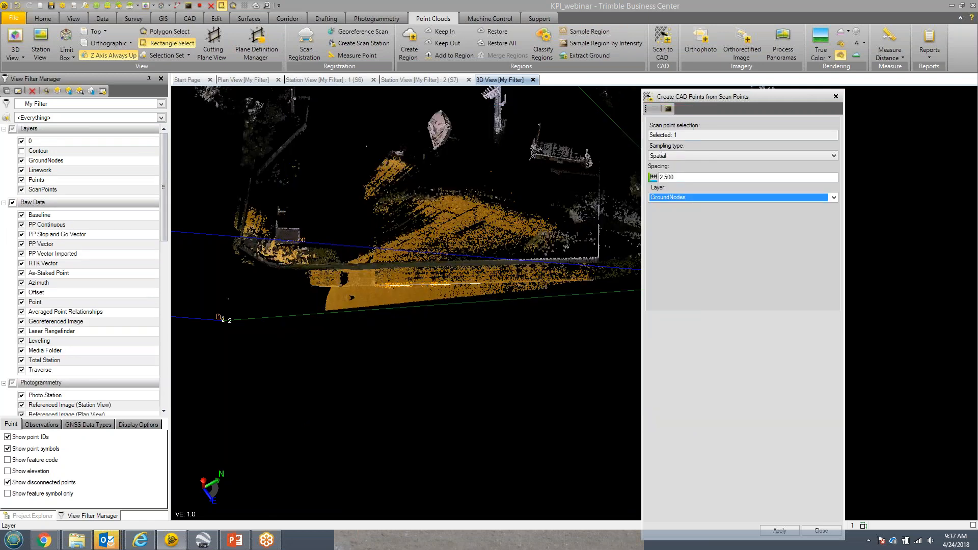
Generate the CAD points from the selected ground scan points, inspect them in the 3D view, and finish the command.
drag(701, 97, 703, 87)
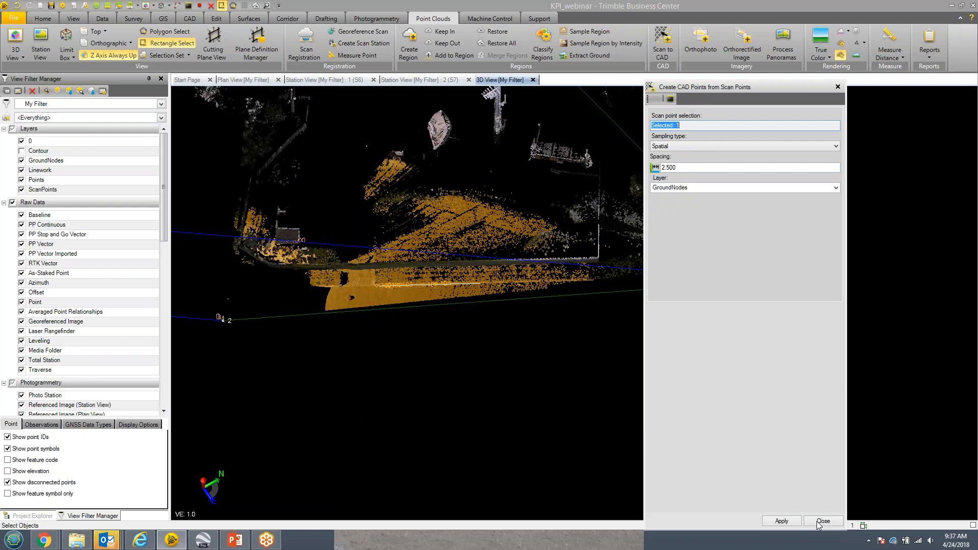
click(782, 530)
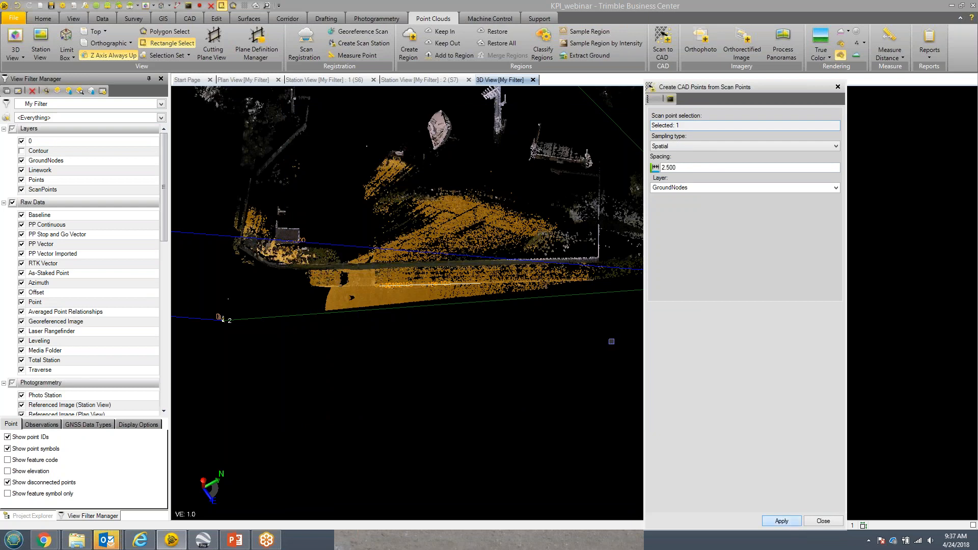
click(507, 325)
right_drag(474, 291, 473, 291)
scroll(473, 291, up, 5)
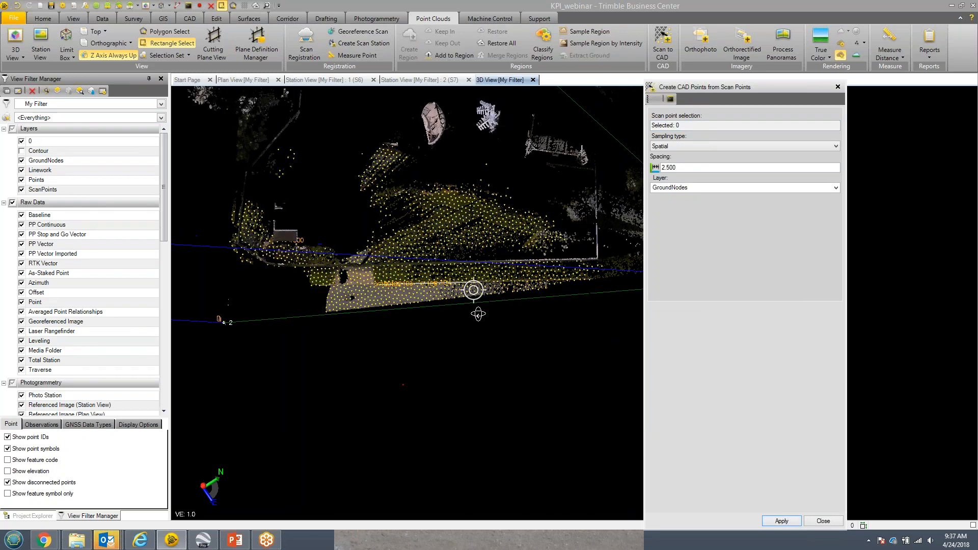
scroll(479, 237, up, 2)
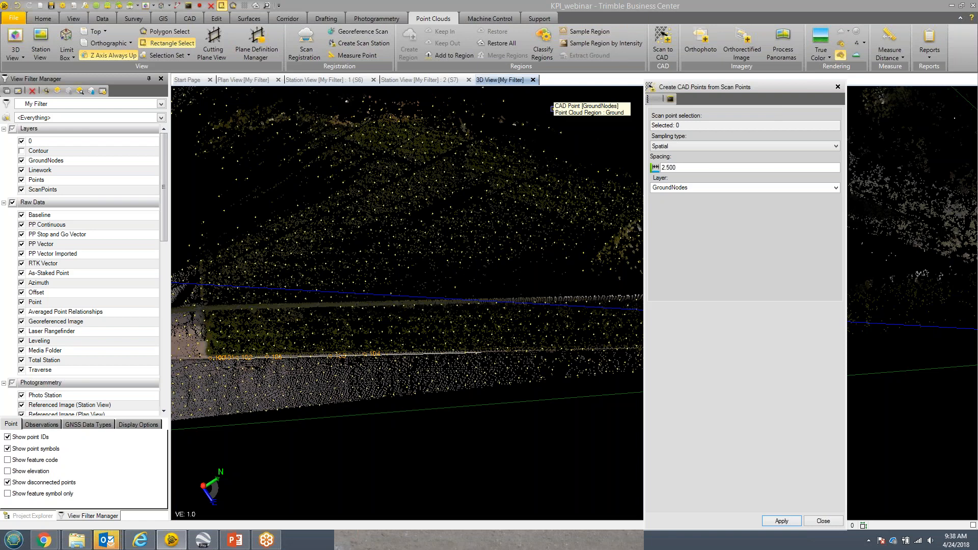
click(823, 521)
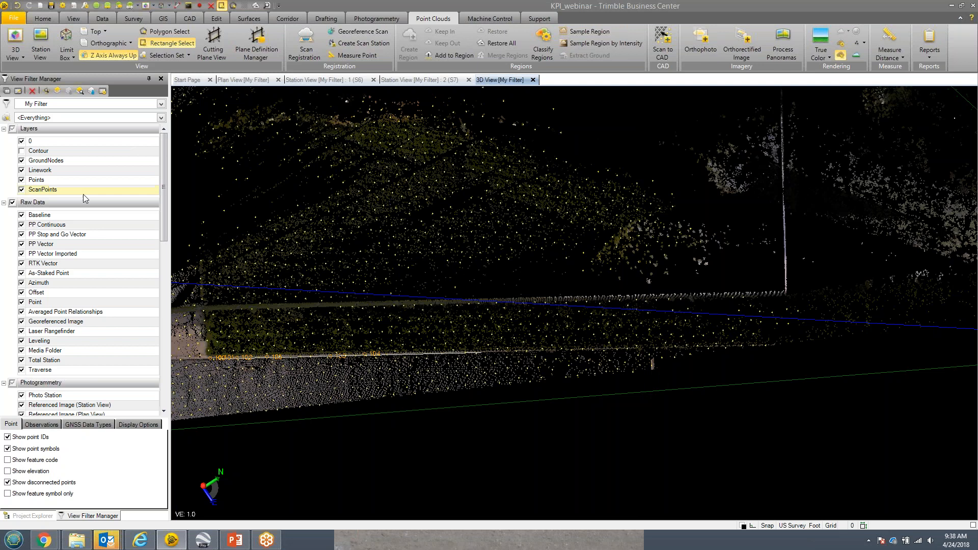
Start an export and choose the custom P,N,E,elev,Code format.
click(48, 19)
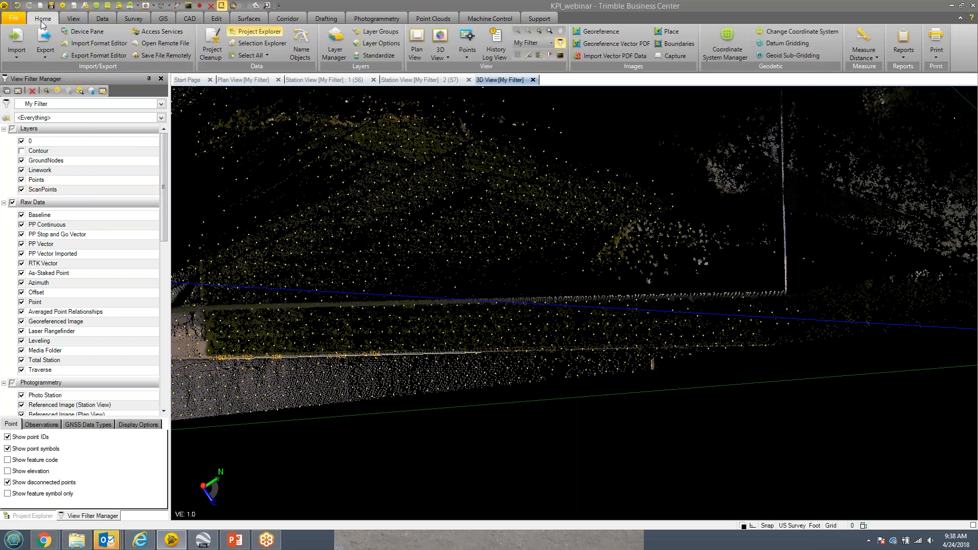
click(41, 40)
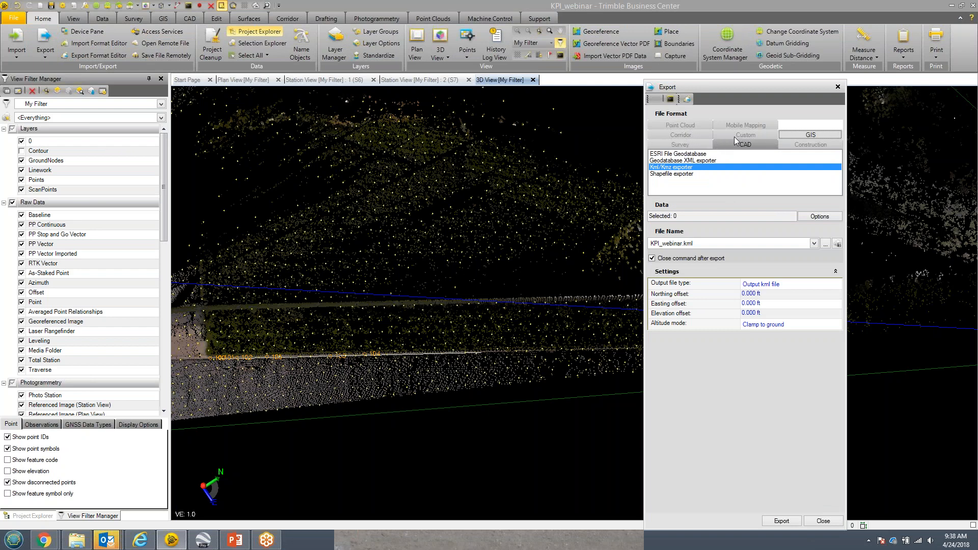
click(732, 144)
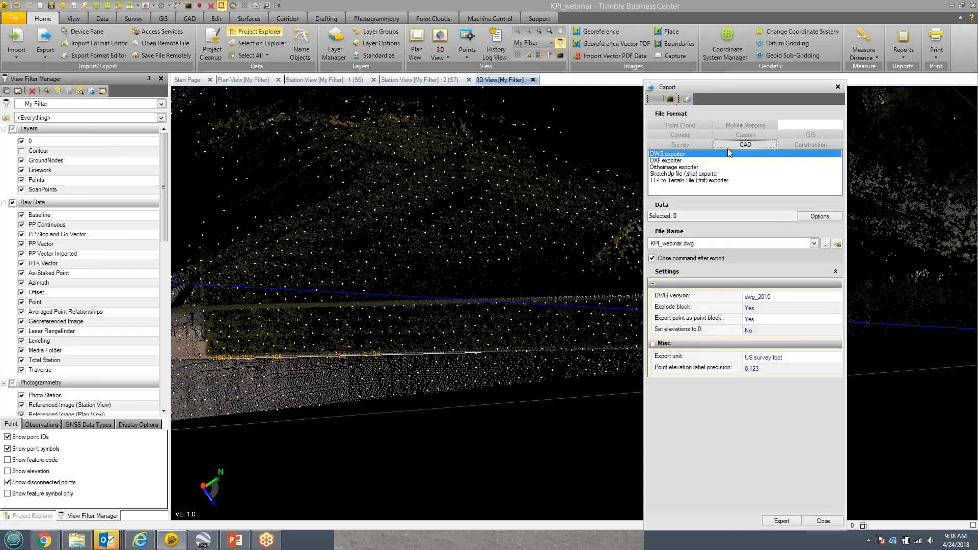
click(701, 143)
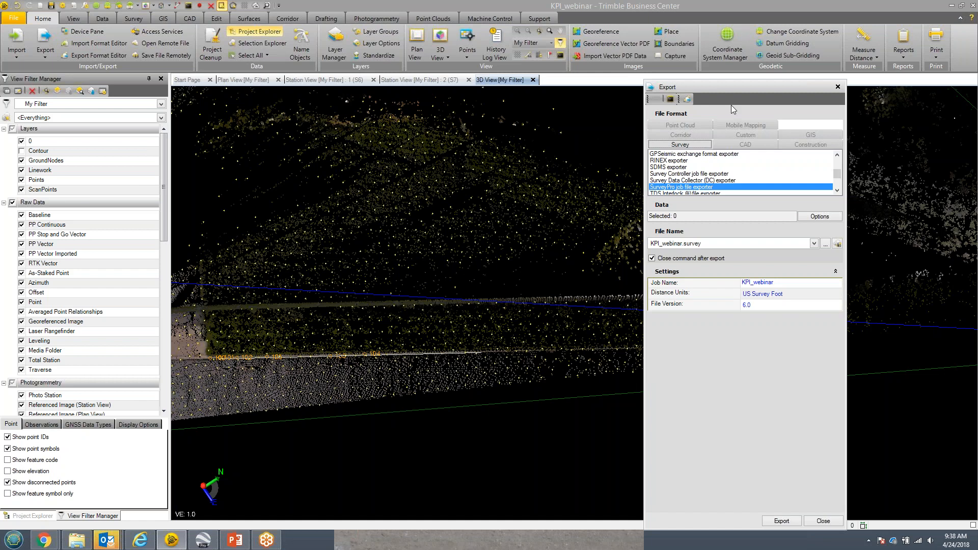
click(746, 135)
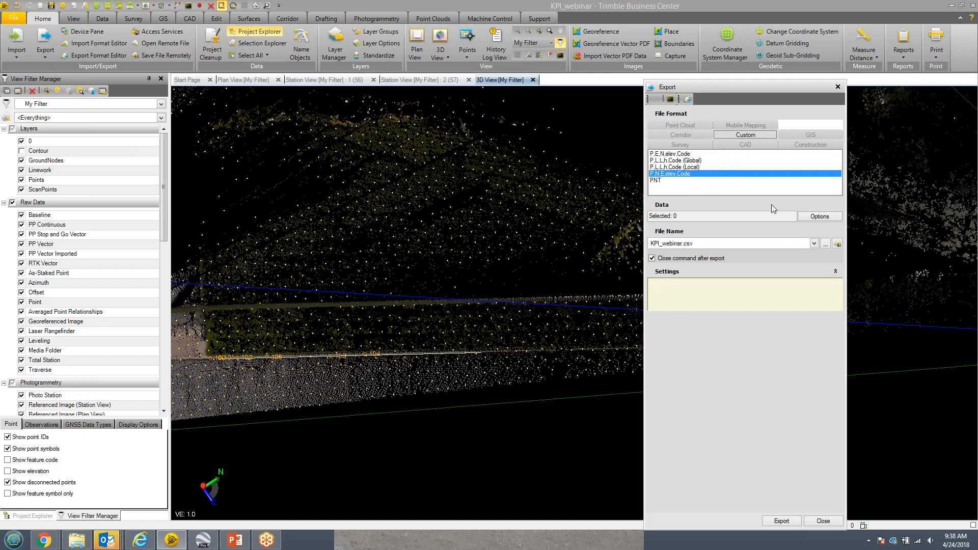
Select everything on the GroundNodes layer as the data to export.
click(809, 217)
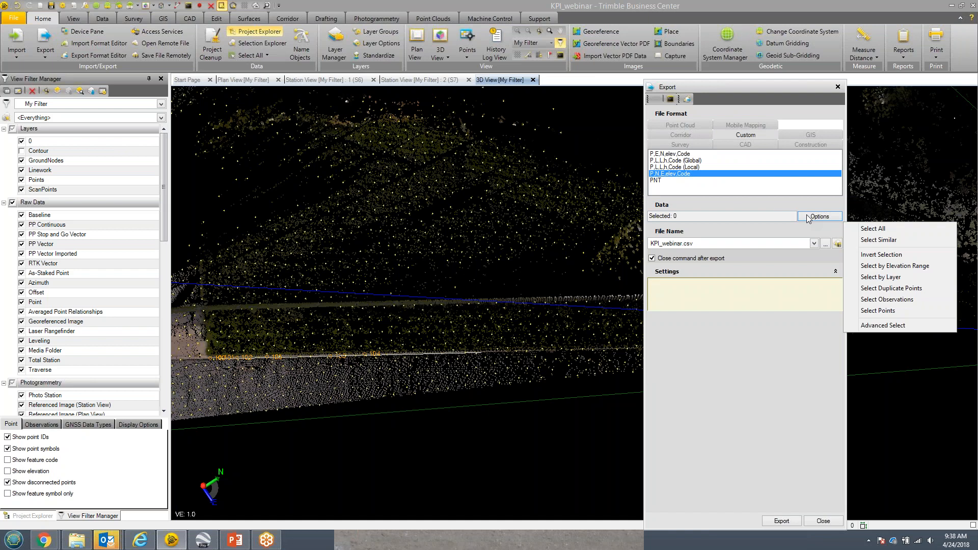
click(884, 276)
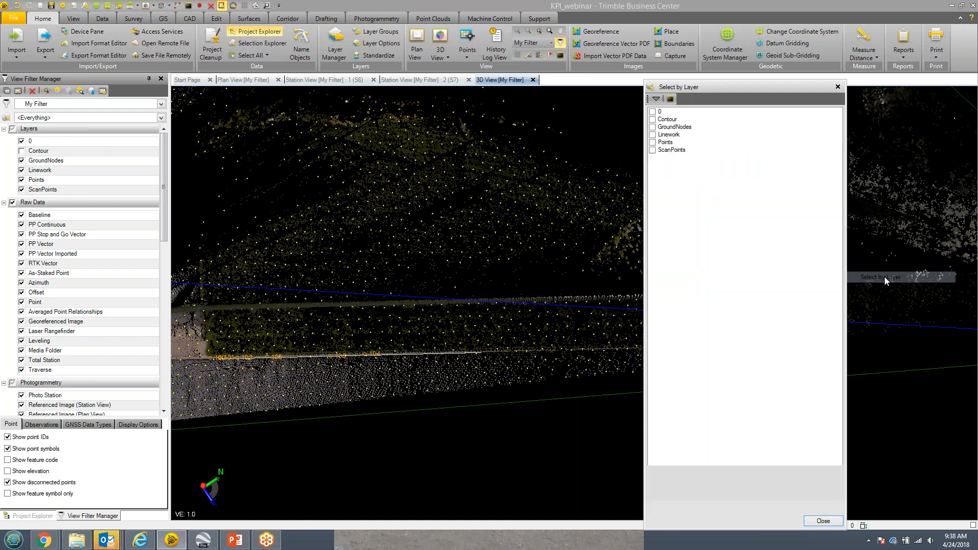
click(653, 126)
click(825, 521)
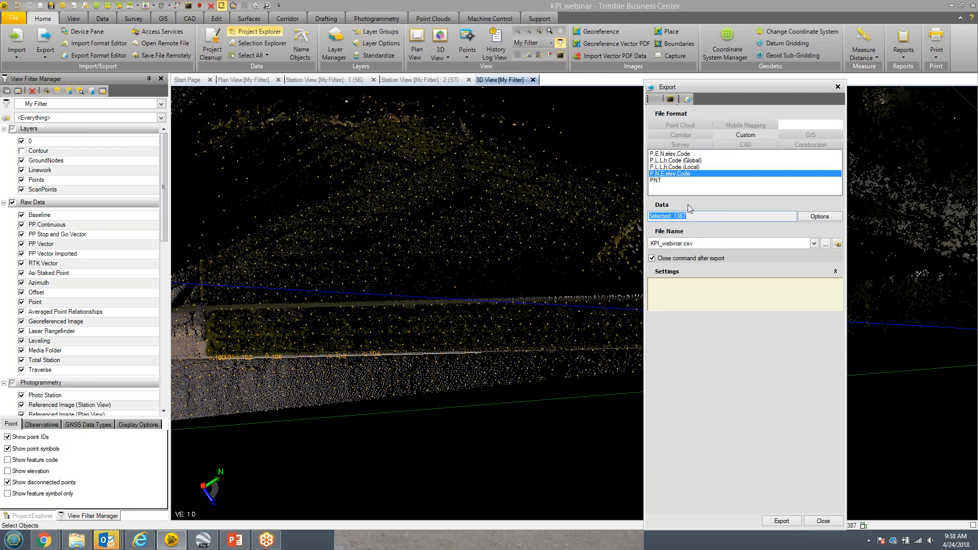
Set the export file to KPI_webinar.csv in the SX10 folder and run the export.
click(825, 244)
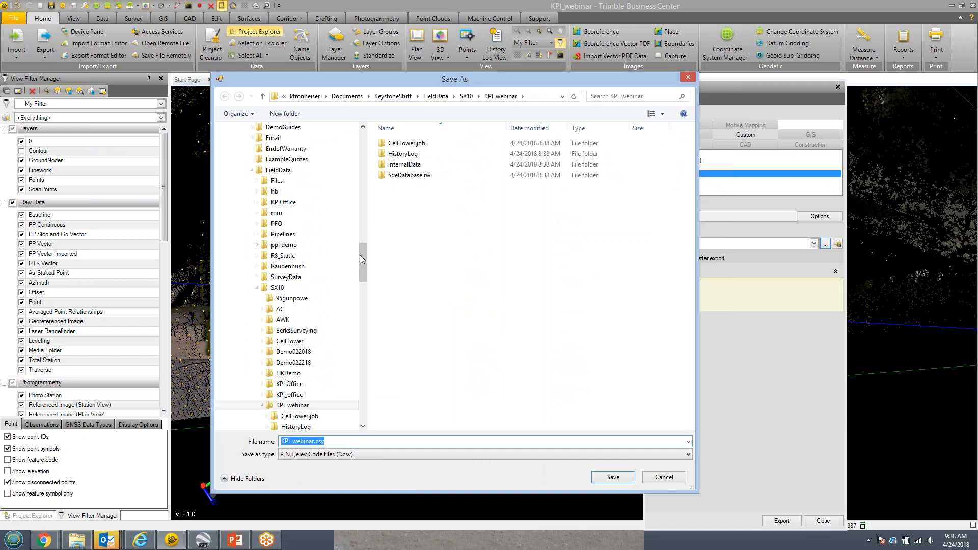
click(466, 96)
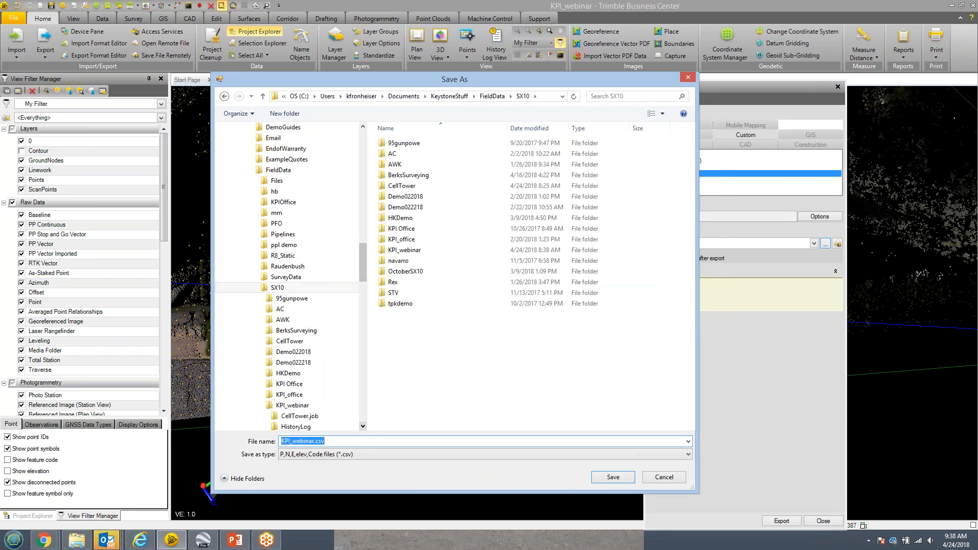
click(618, 477)
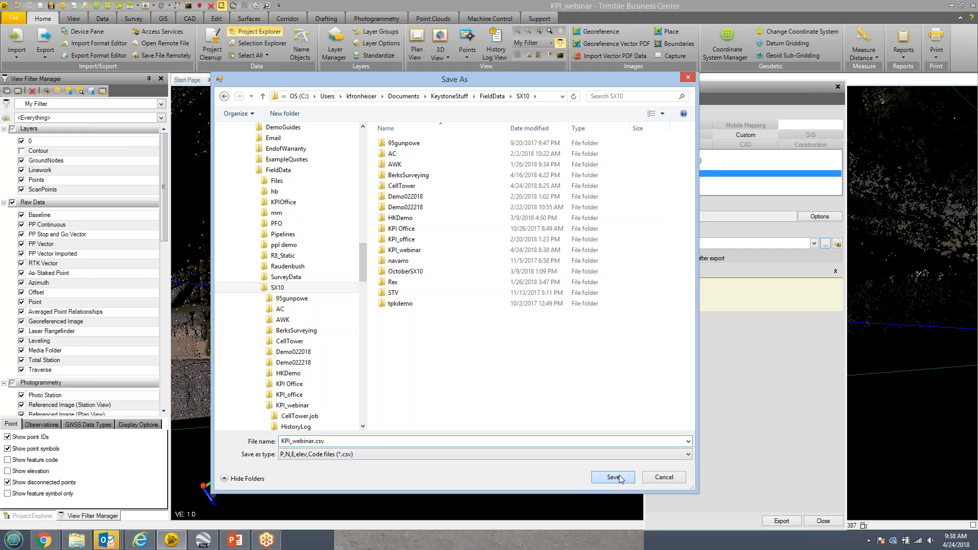
click(792, 522)
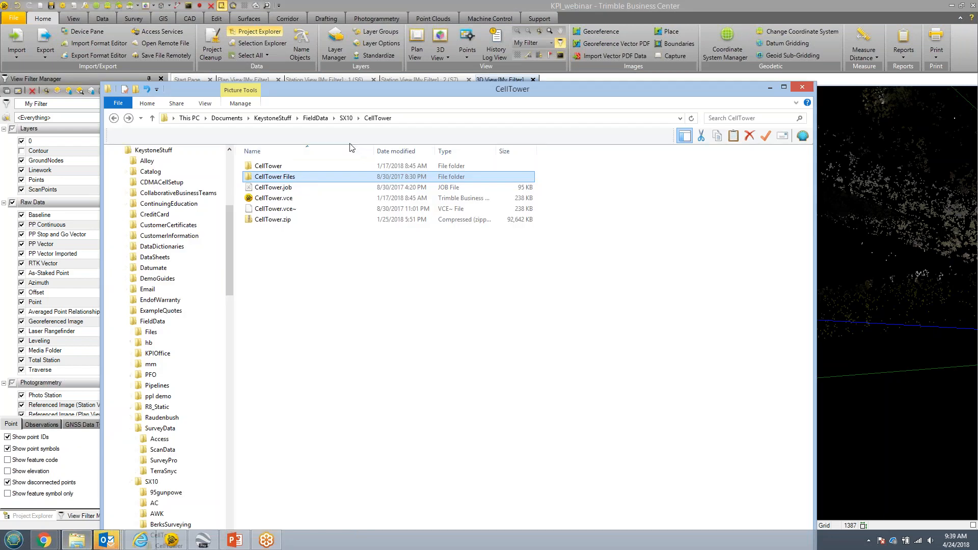
Open KPI_webinar.csv from the SX10 folder in Excel and discard the recovered documents offered there.
click(345, 117)
drag(356, 94, 366, 56)
click(297, 376)
double_click(297, 376)
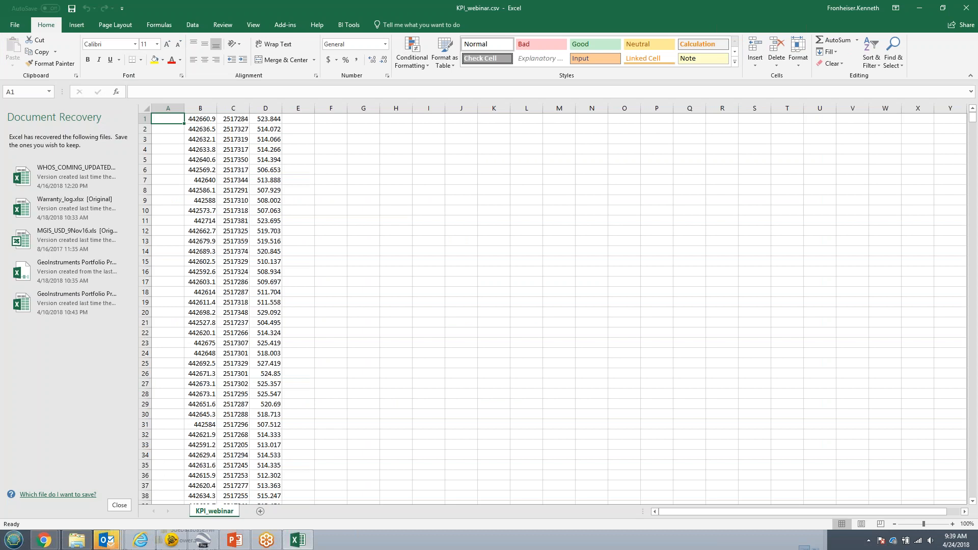
click(126, 507)
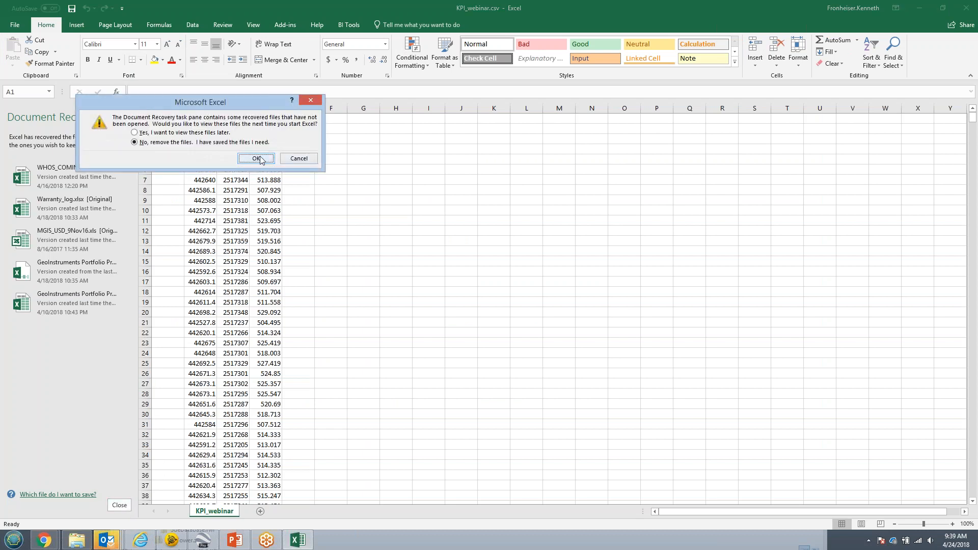
click(257, 159)
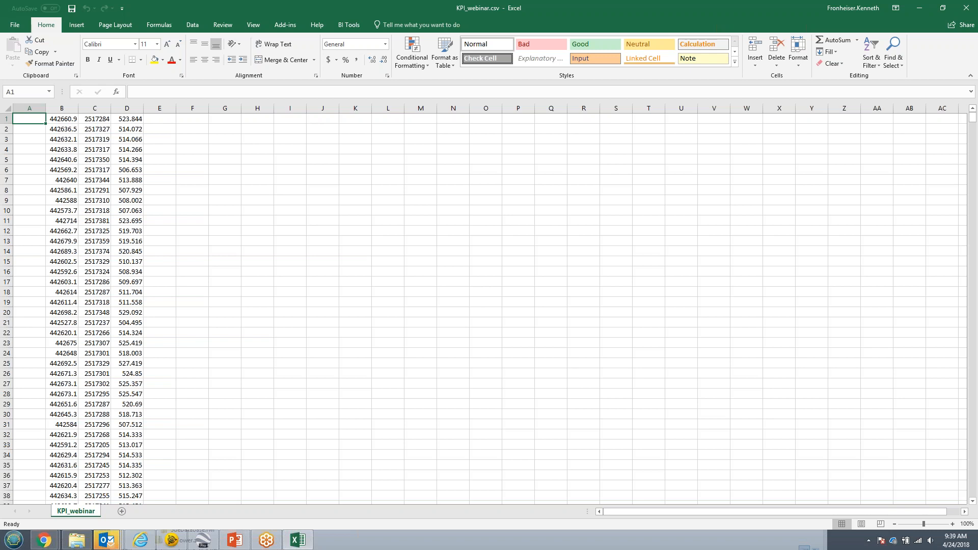
Auto-fit all column widths in the sheet so the coordinates show in full.
click(45, 108)
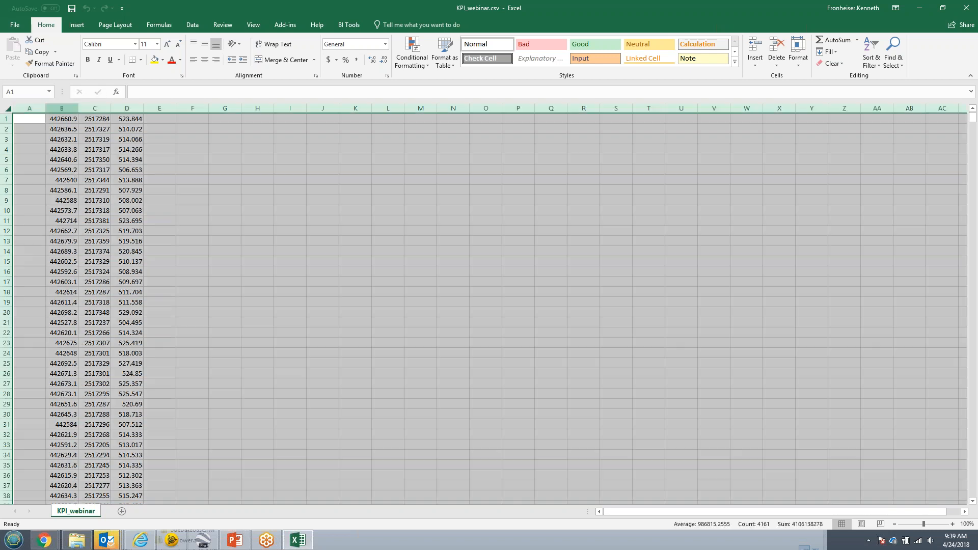
click(8, 108)
double_click(111, 107)
click(237, 159)
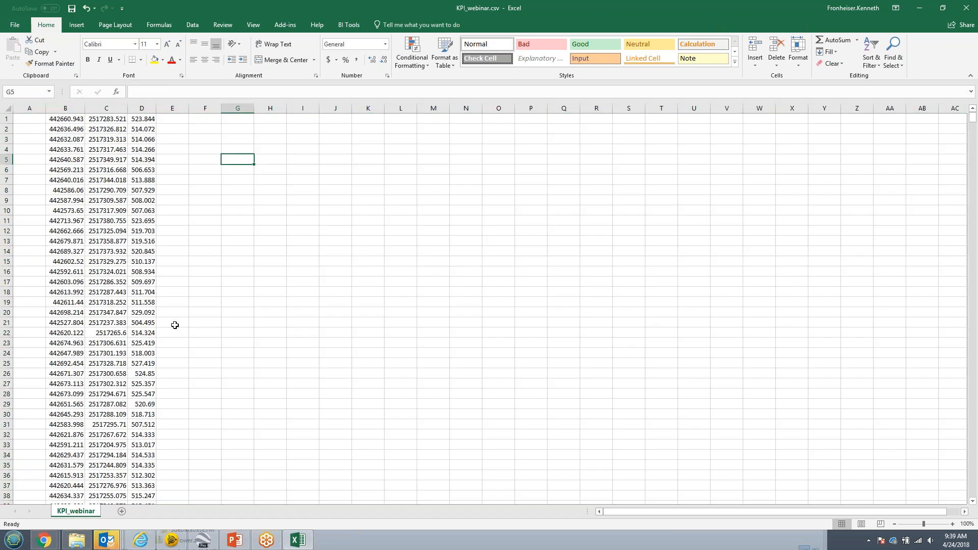
Enter the code grd in cell E1 and fill it down to E8.
click(168, 119)
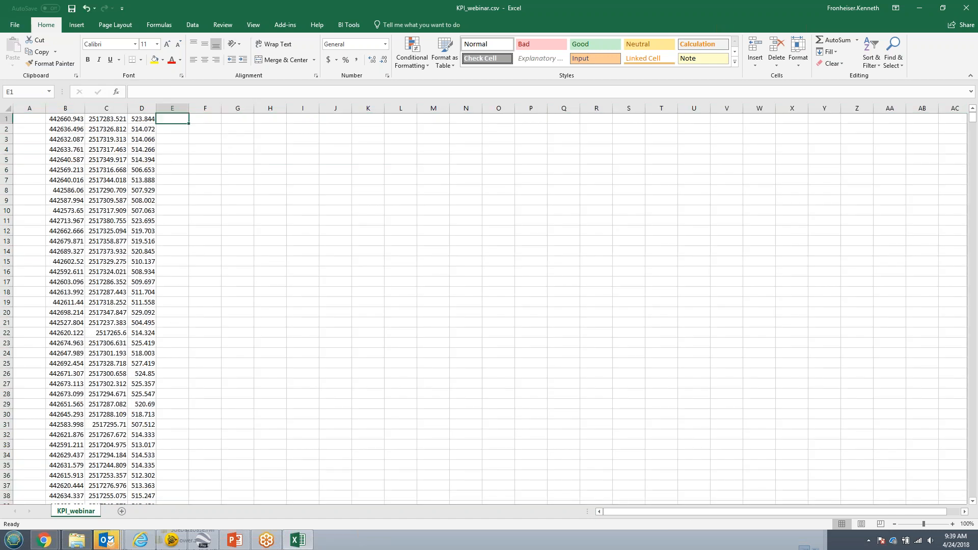
text(grd)
click(175, 119)
drag(187, 134, 188, 195)
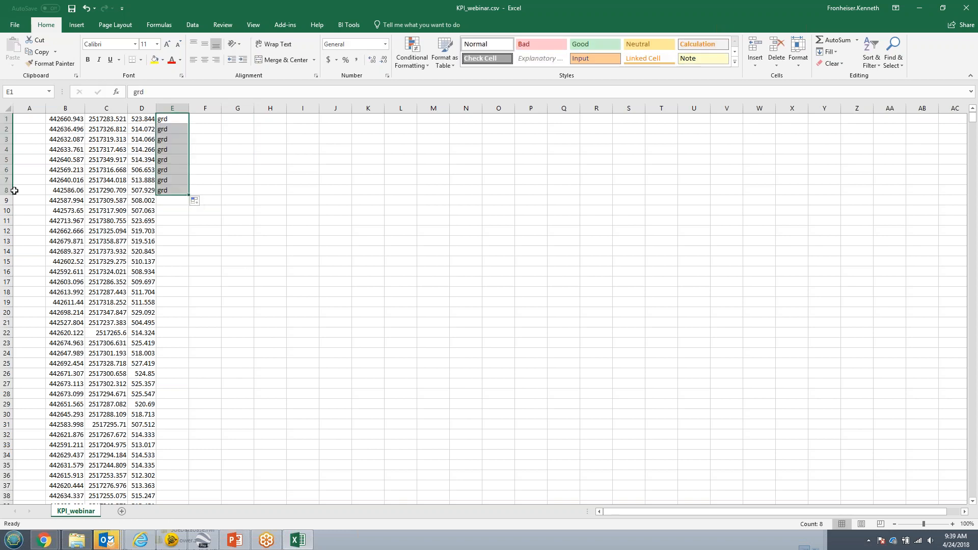
Try filling cells A1 to A8 with the point number 1, and clear them again.
click(32, 120)
text(1)
key(Return)
click(40, 122)
drag(43, 122, 42, 192)
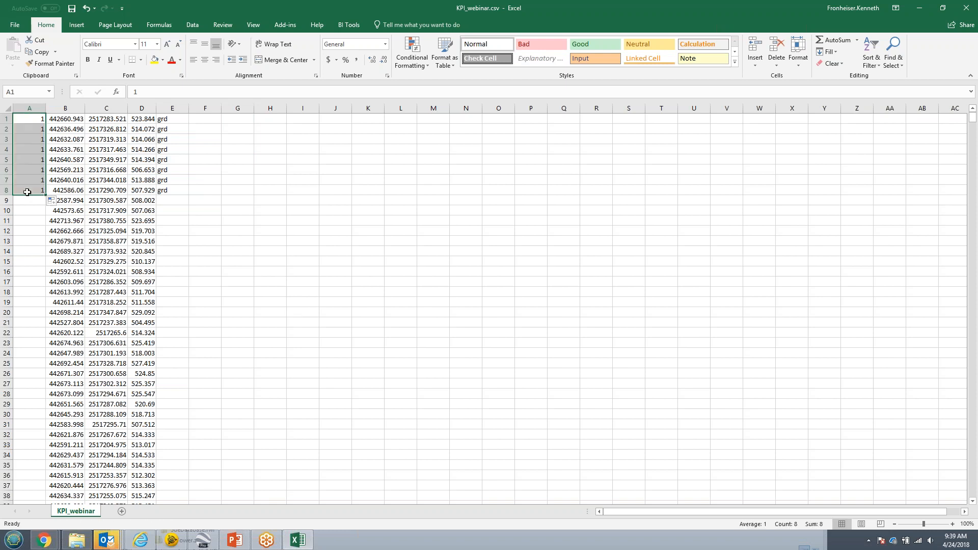
key(Delete)
Close the CSV without saving the changes and return to Trimble Business Center.
click(966, 7)
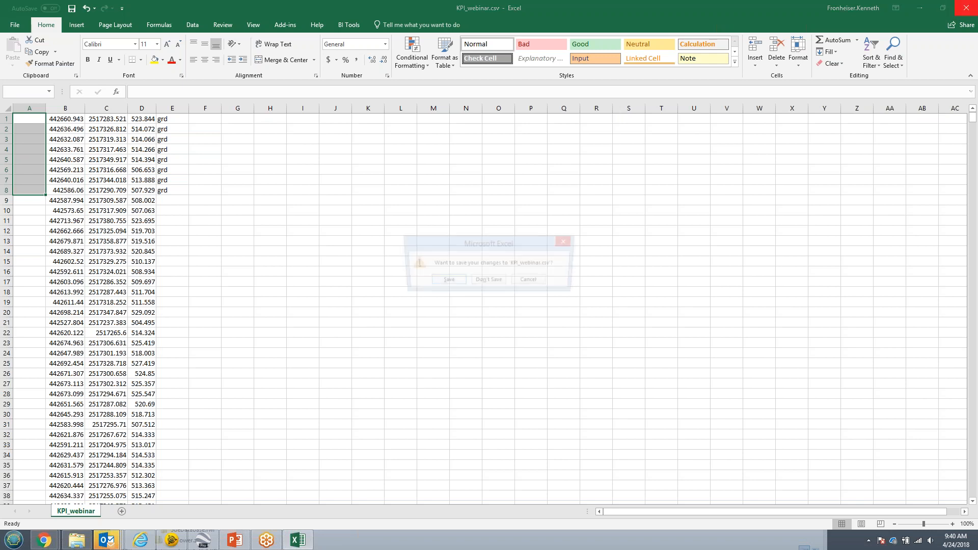
click(488, 281)
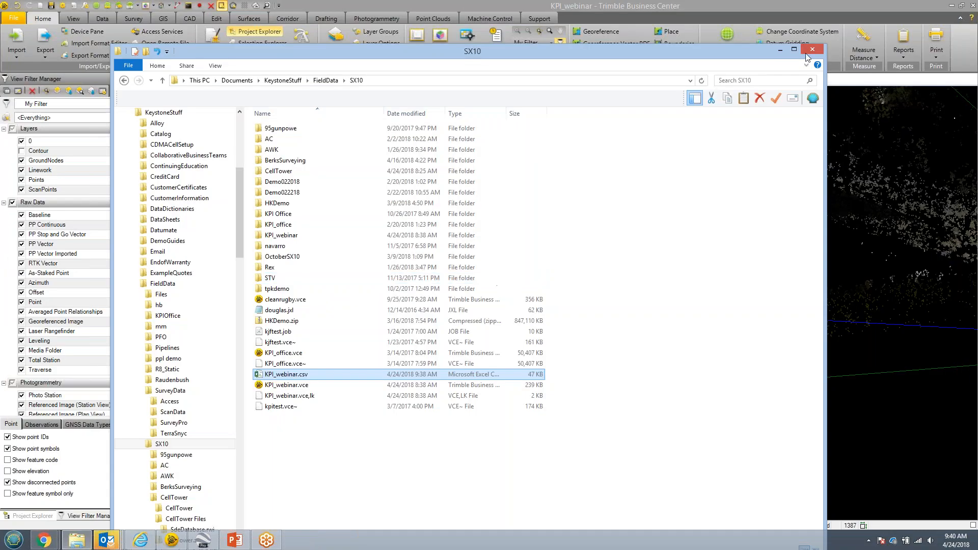
click(780, 50)
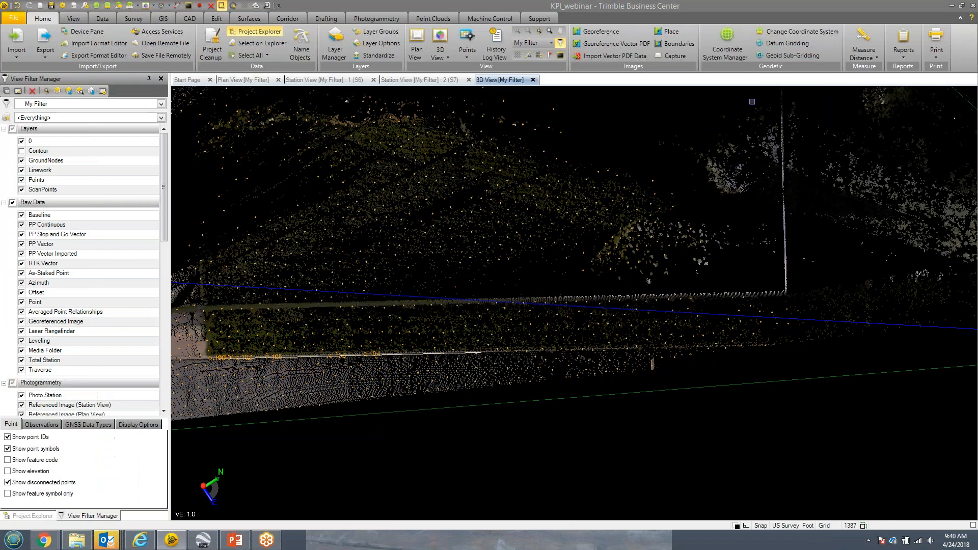
Hide the GroundNodes, Linework, Points and ScanPoints layers so only the point cloud remains displayed in the 3D view.
click(423, 19)
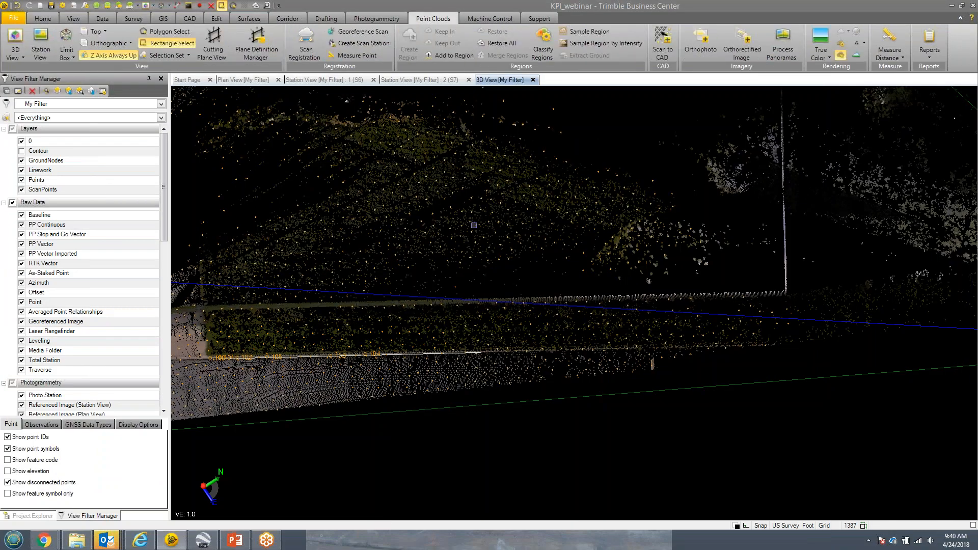
scroll(473, 225, down, 2)
click(551, 386)
right_drag(519, 331, 498, 277)
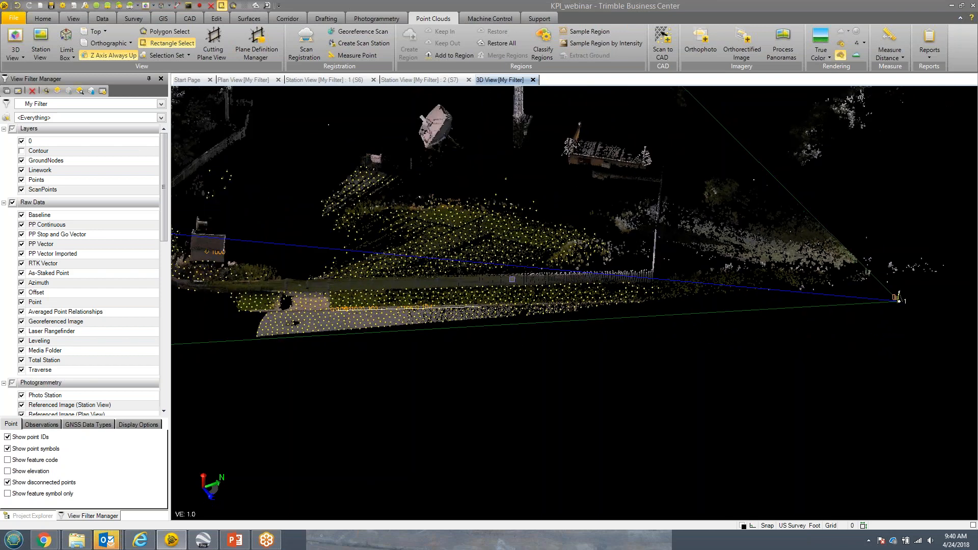
middle_drag(471, 257, 367, 279)
right_drag(386, 268, 404, 277)
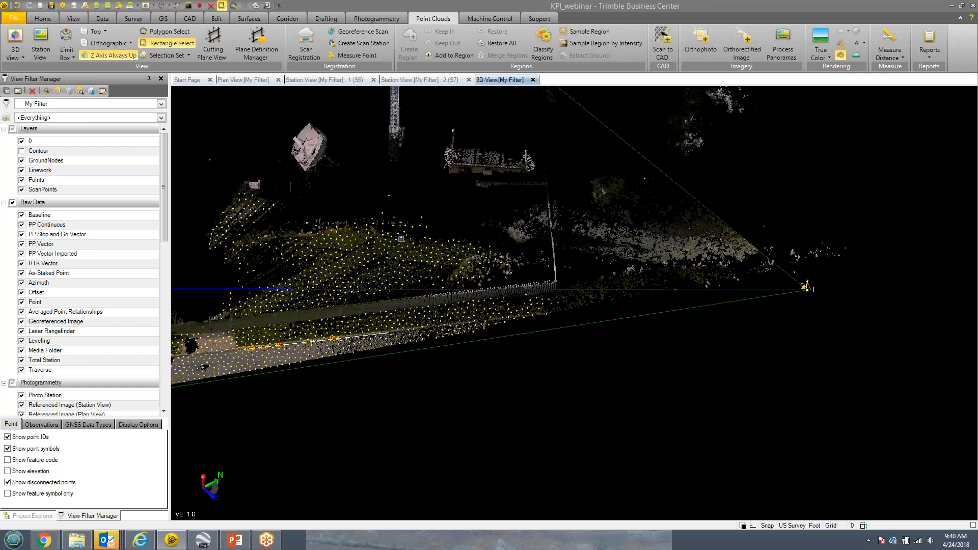
scroll(424, 309, down, 3)
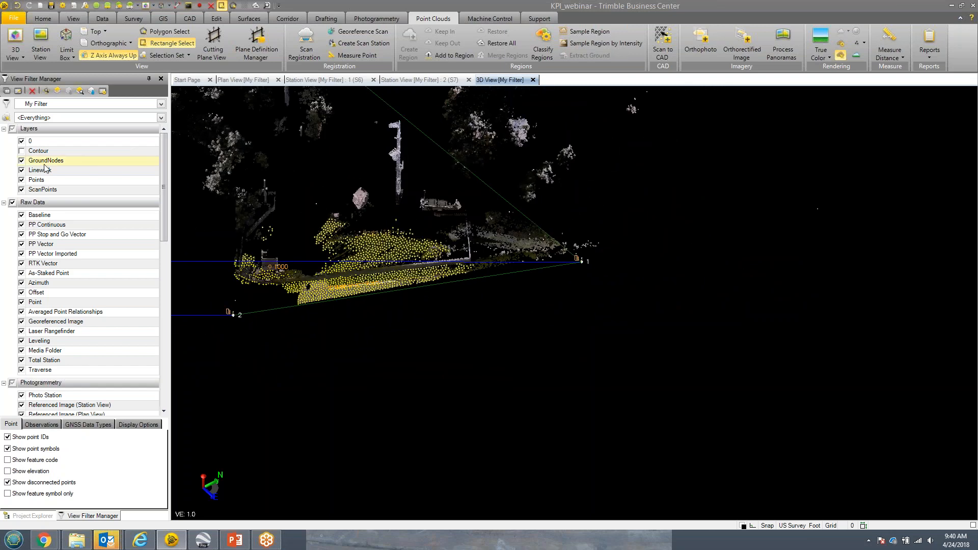
click(22, 160)
click(21, 170)
click(21, 180)
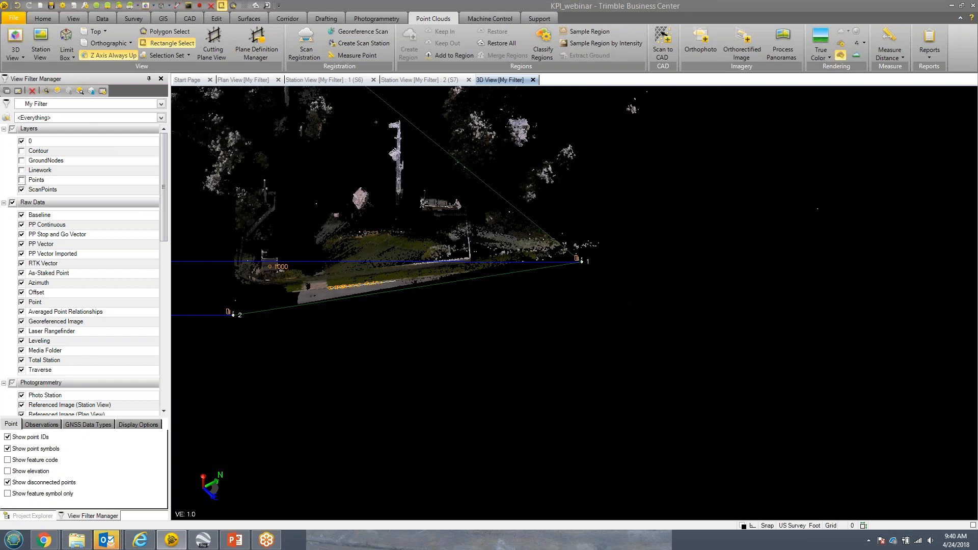
click(21, 190)
middle_drag(379, 215, 516, 275)
scroll(516, 275, down, 1)
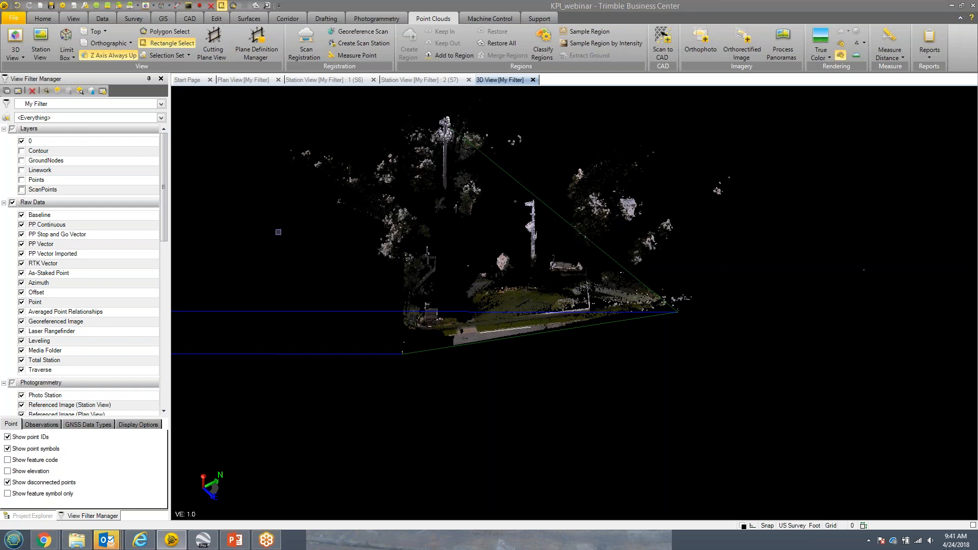
Start a data export, choose the Point Cloud file format category and move the export window up.
click(43, 19)
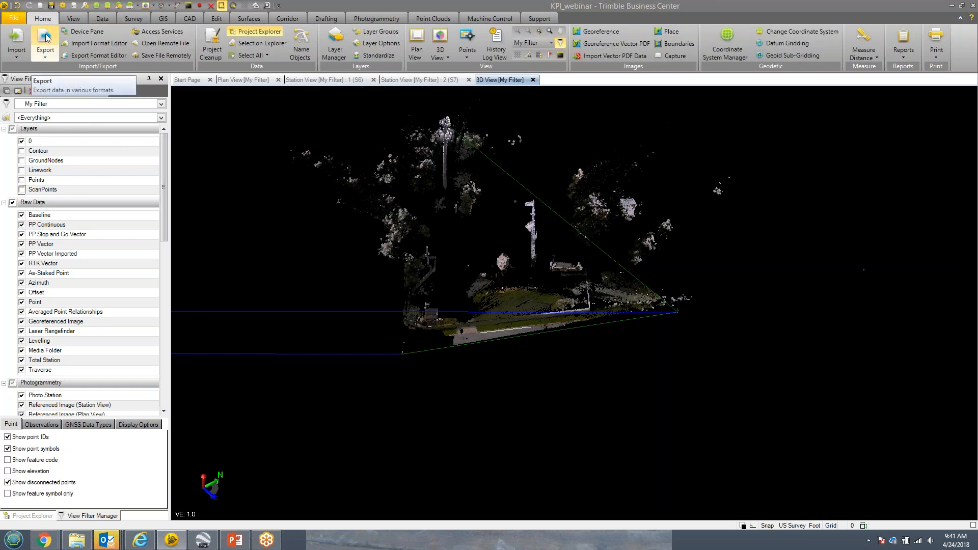
click(45, 36)
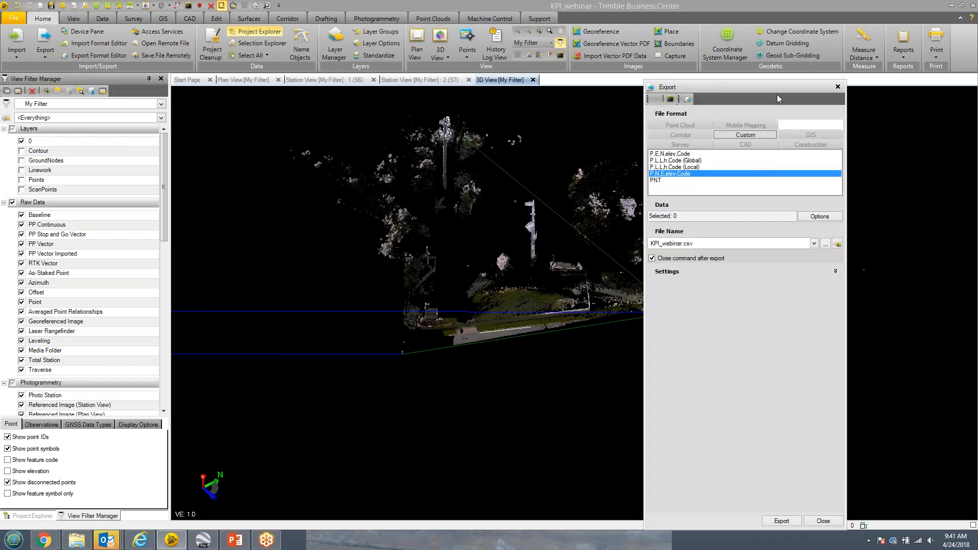
click(706, 122)
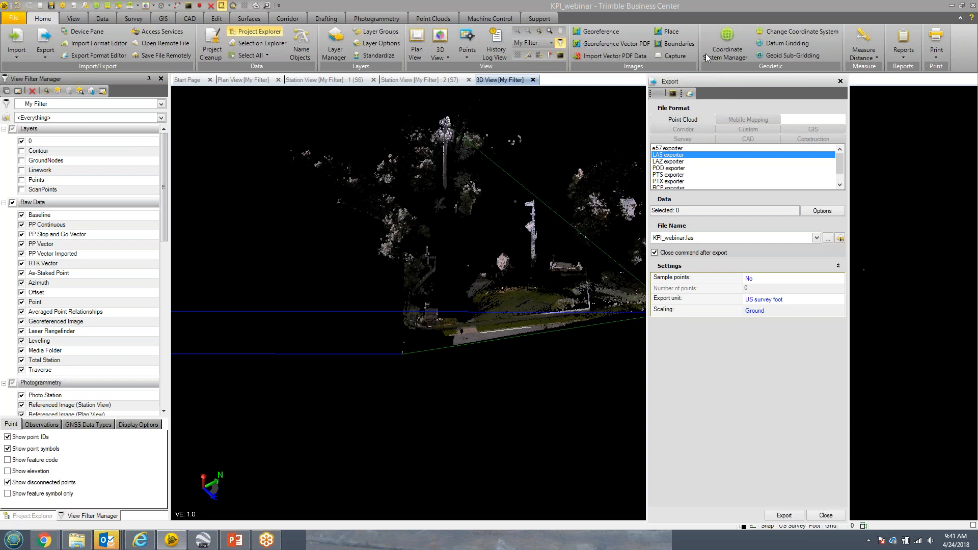
drag(723, 80, 695, 54)
mouse_move(810, 139)
mouse_down()
mouse_move(810, 152)
mouse_move(818, 136)
mouse_up()
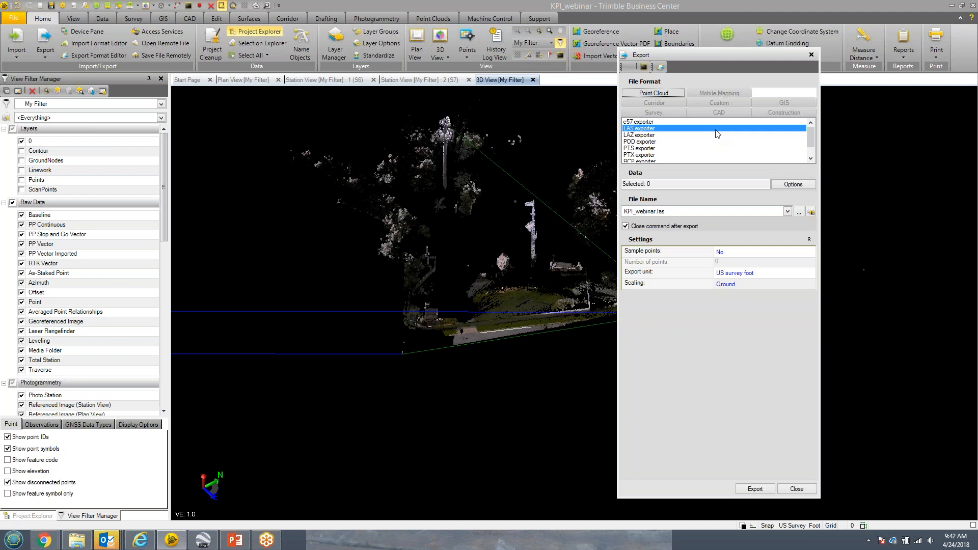
Try the RCP exporter and the e57 exporter as the point cloud export format.
click(810, 159)
click(695, 154)
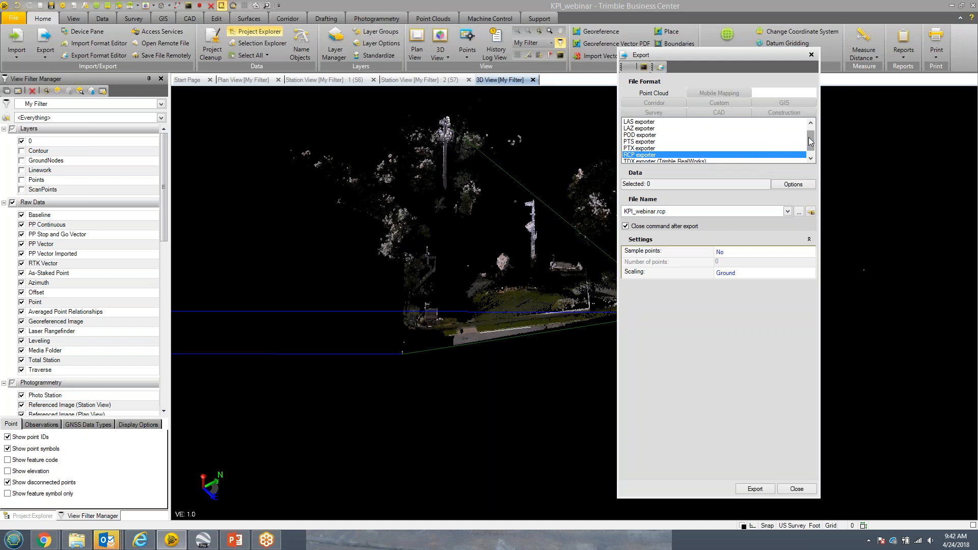
scroll(810, 137, up, 2)
click(653, 124)
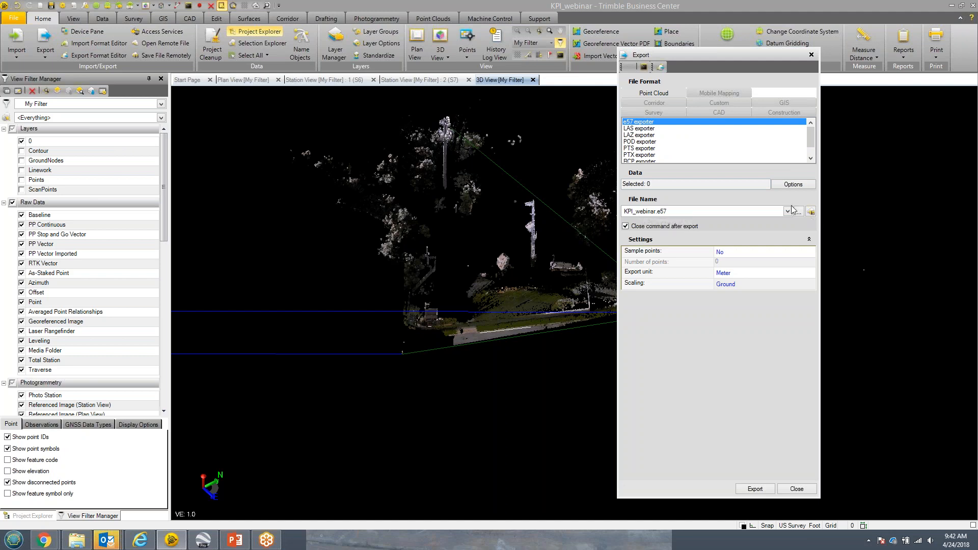
Select all project data for the export and check which export units the e57 format offers.
click(790, 185)
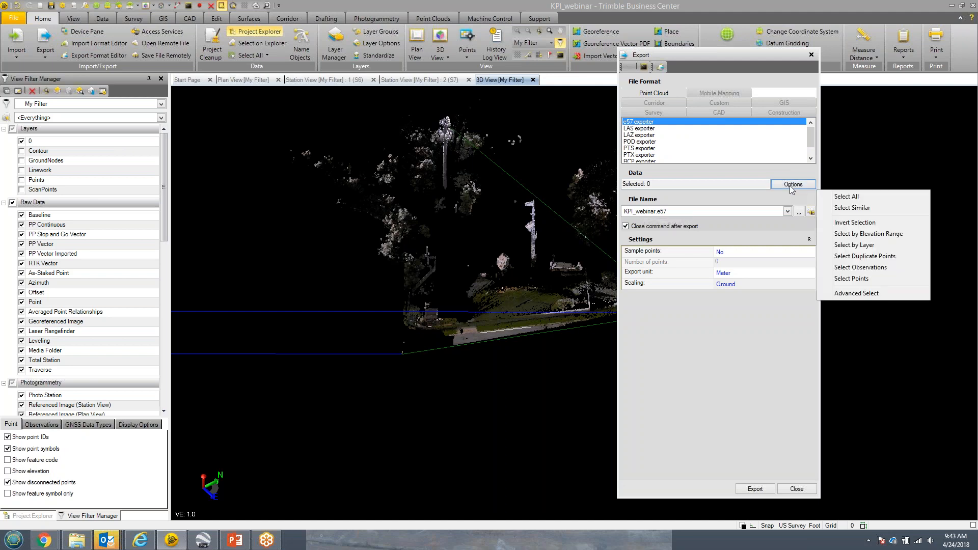
click(843, 197)
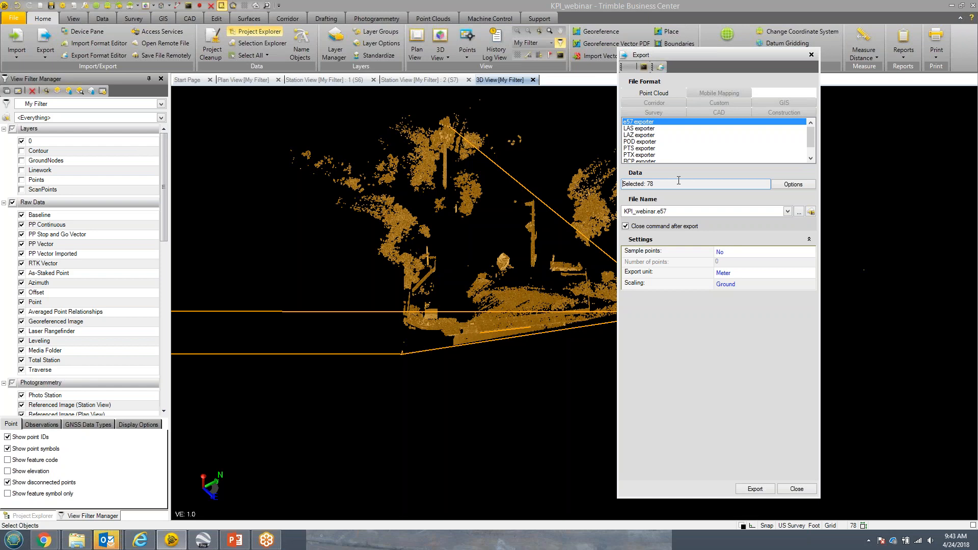
click(763, 274)
click(763, 274)
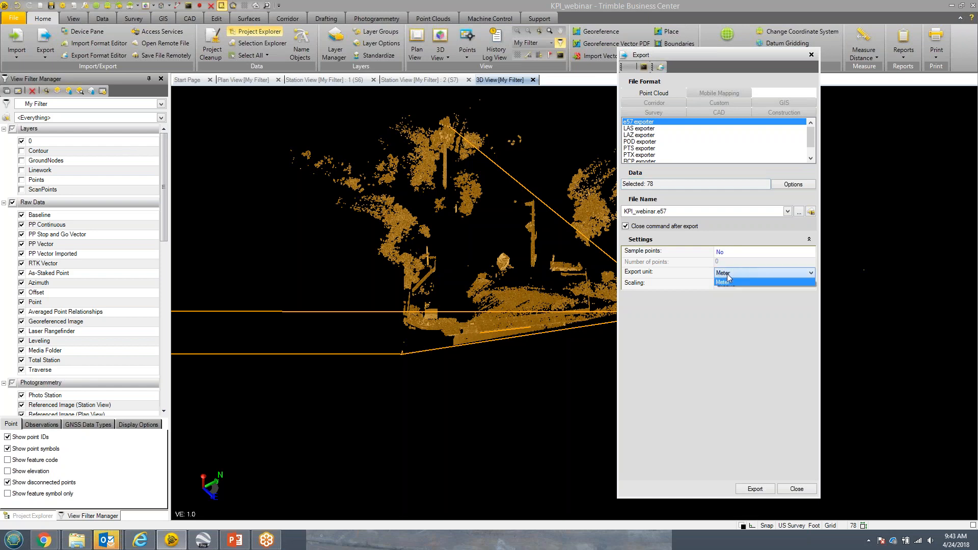
click(731, 315)
Choose the LAS exporter as the format and set its export unit to US survey foot.
click(648, 129)
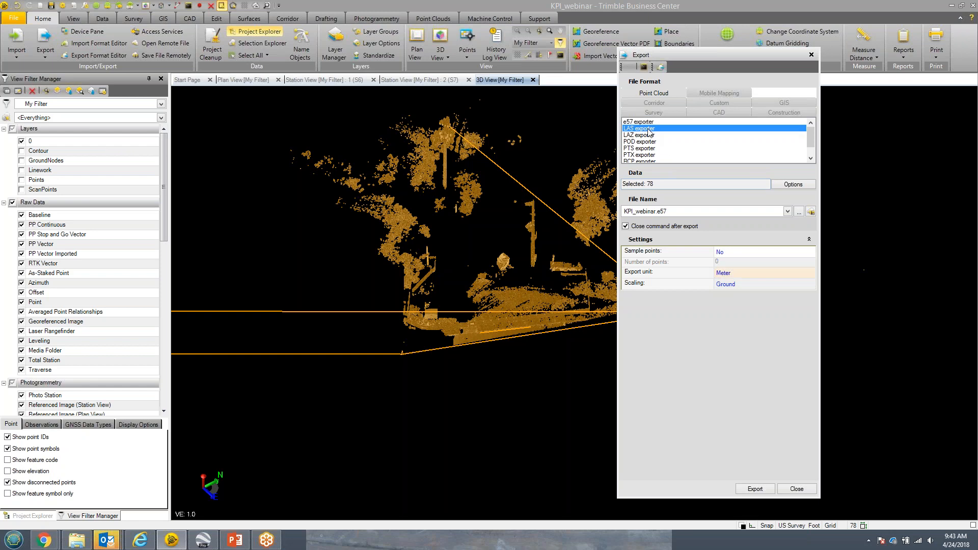
click(737, 274)
click(738, 274)
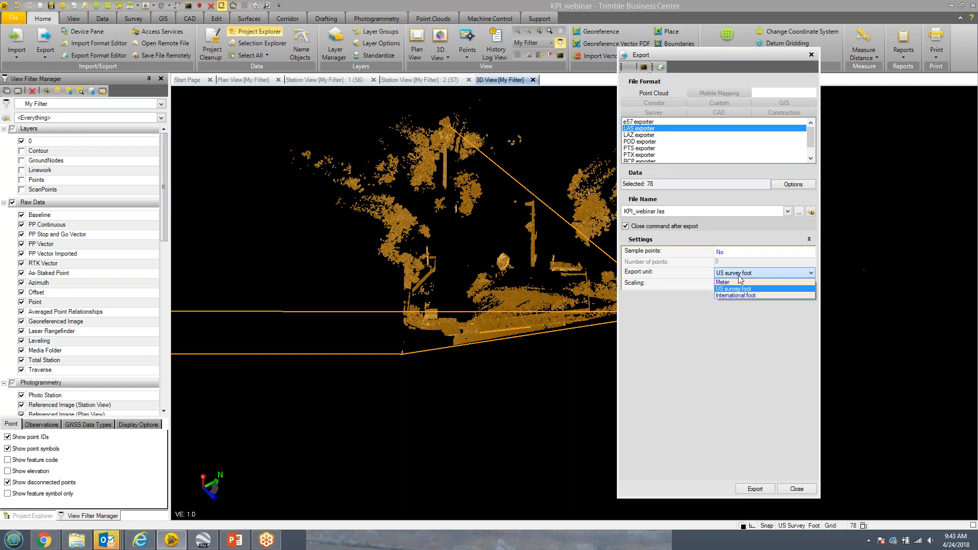
click(735, 289)
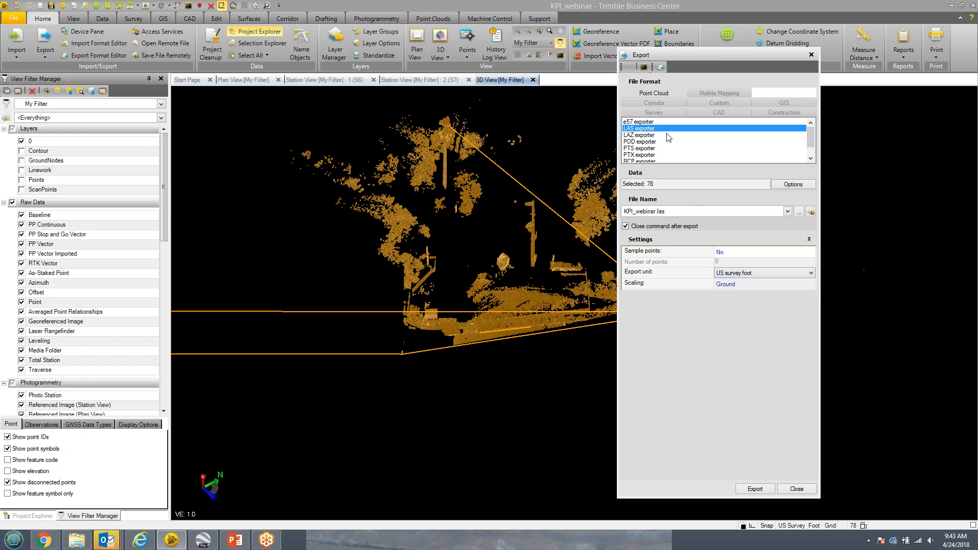
Set the output file to KPI_webinar.las in the SX10 folder and export the point cloud.
click(799, 211)
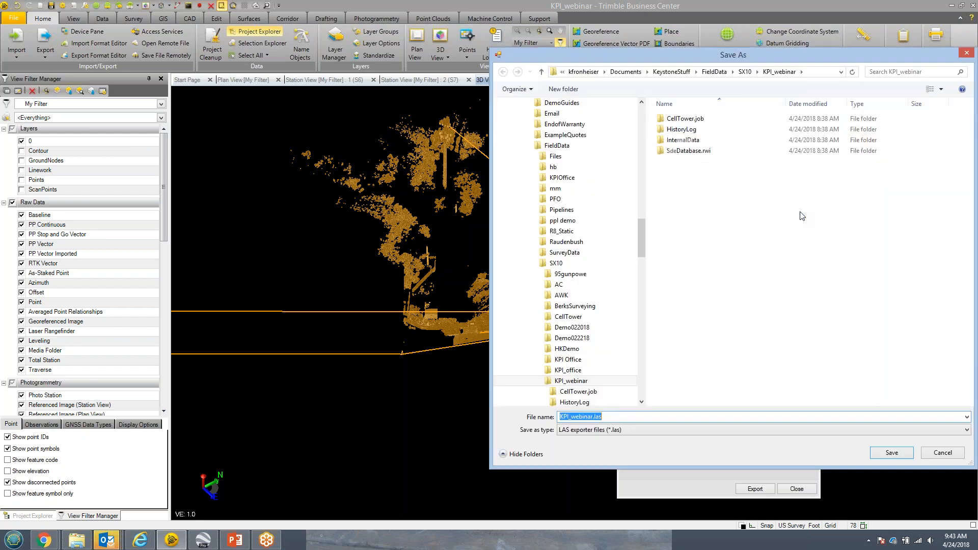
drag(739, 59, 592, 66)
click(634, 82)
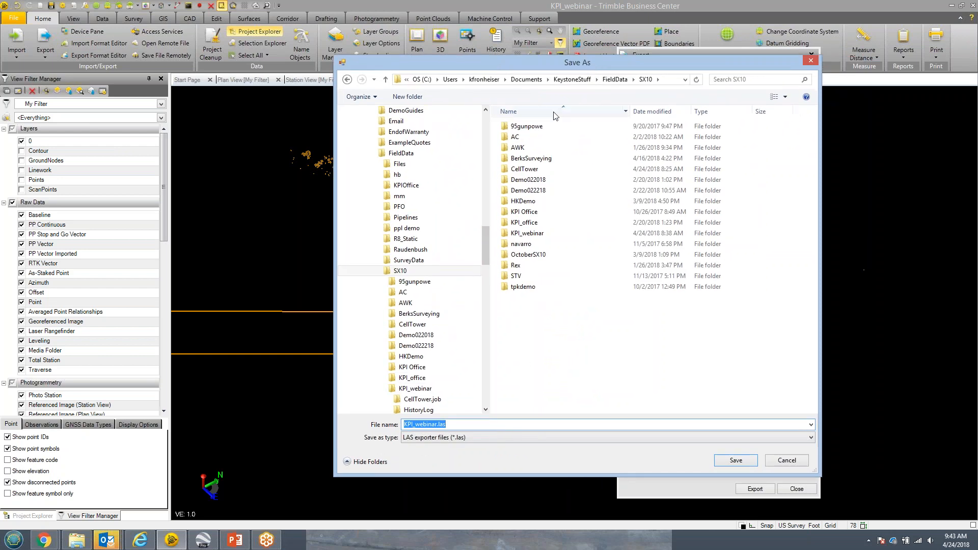
click(736, 460)
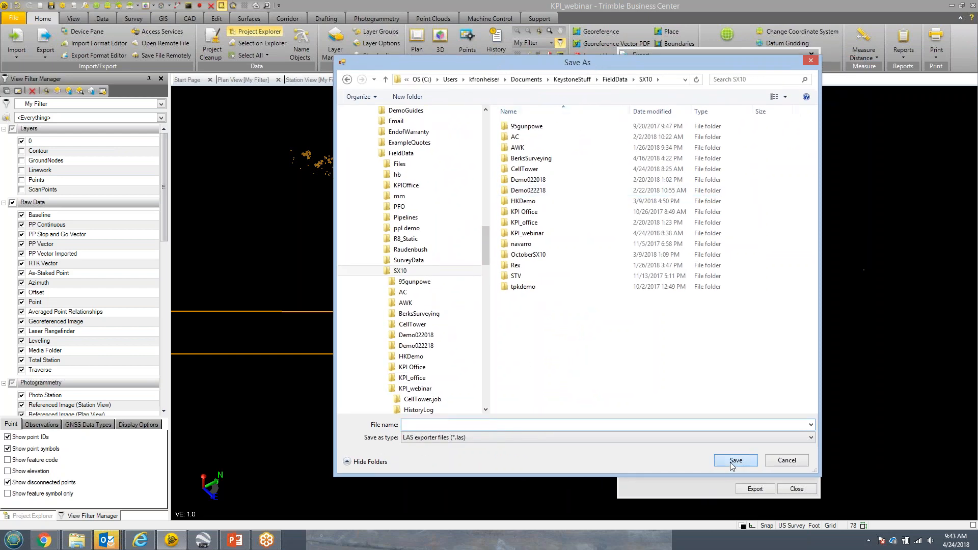
click(754, 489)
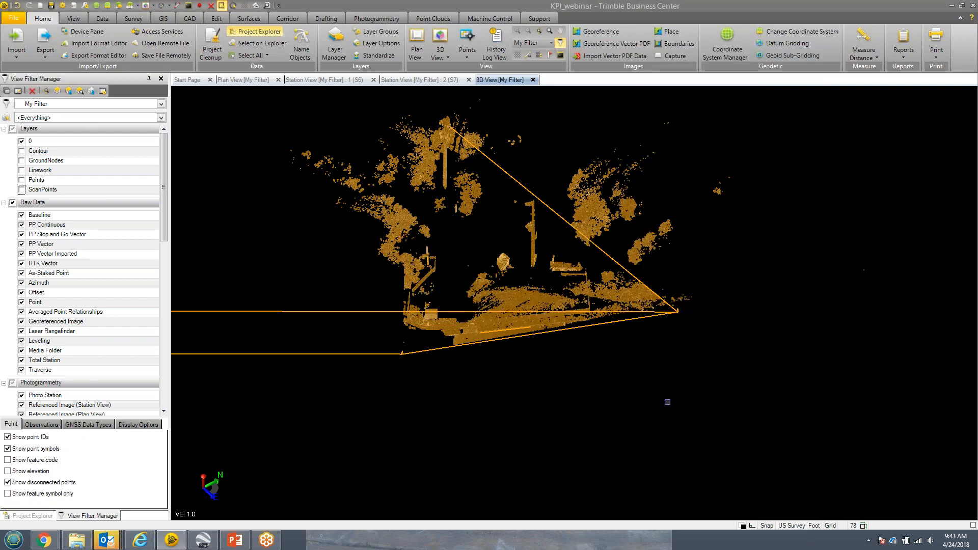
Switch to File Explorer and check the file size of KPI_webinar.las in its properties.
click(76, 540)
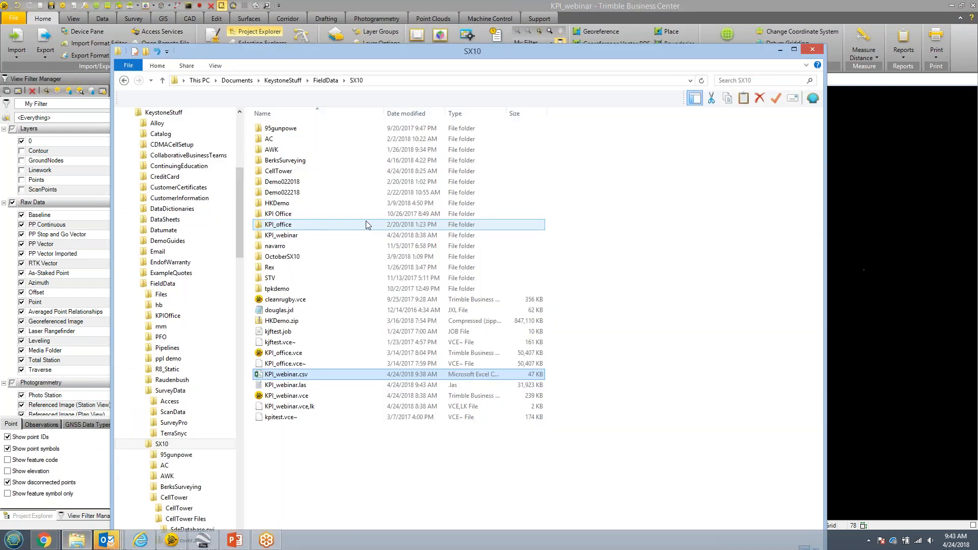
click(303, 386)
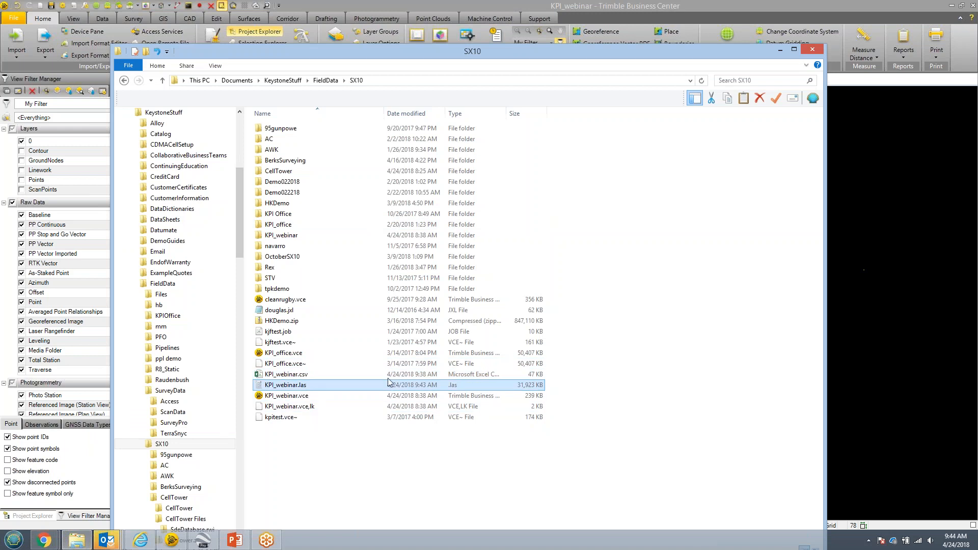
right_click(362, 383)
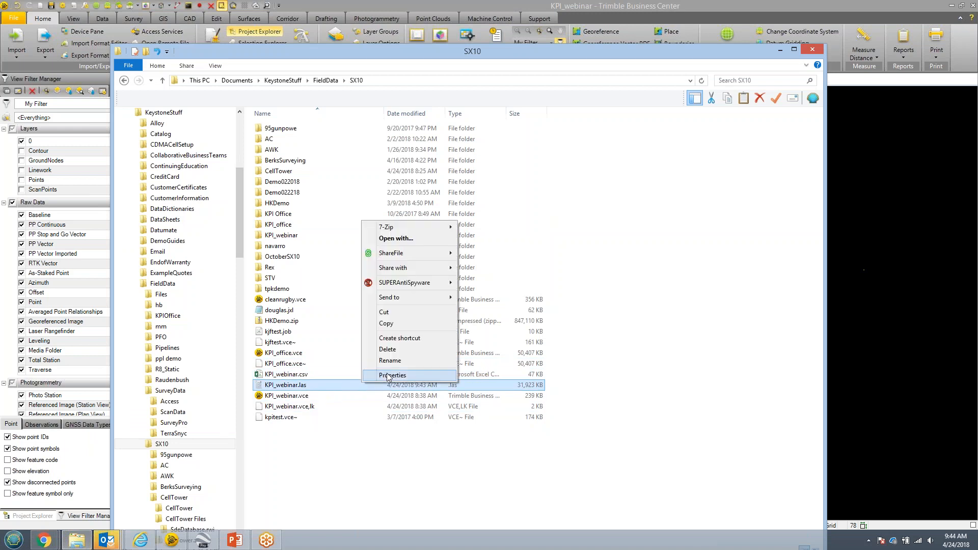
click(392, 376)
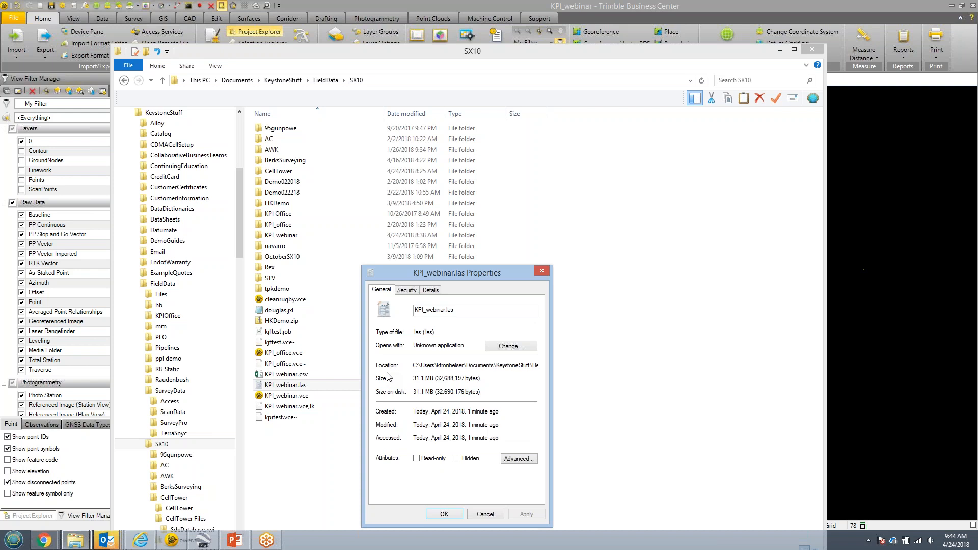
click(541, 271)
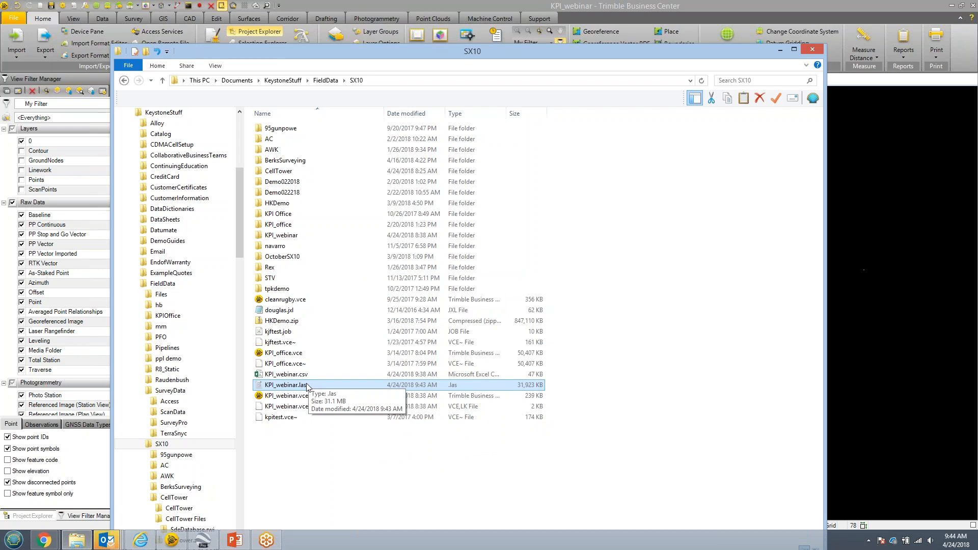
Browse the CellTower Files folder inside CellTower and examine its photos and the scan files in SdeDatabase.rwi.
double_click(278, 172)
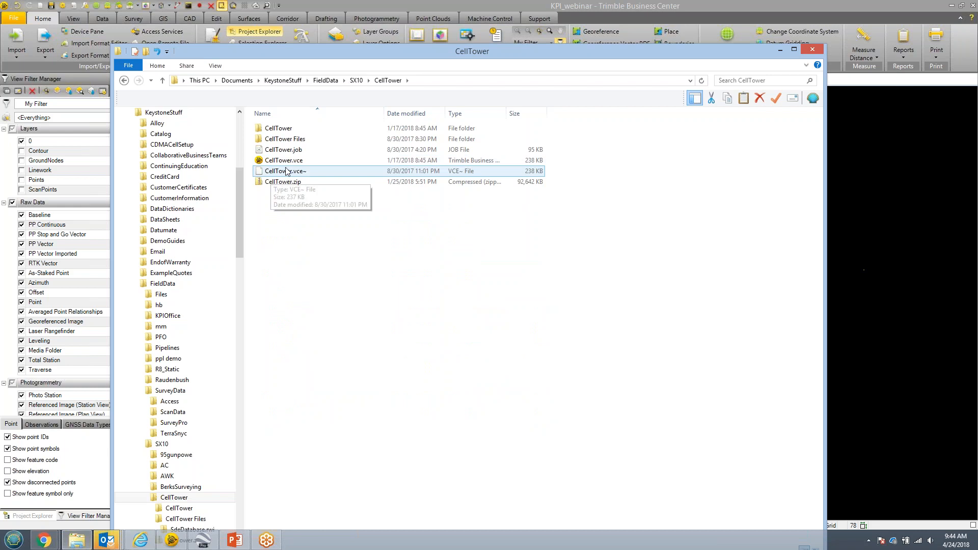
click(284, 139)
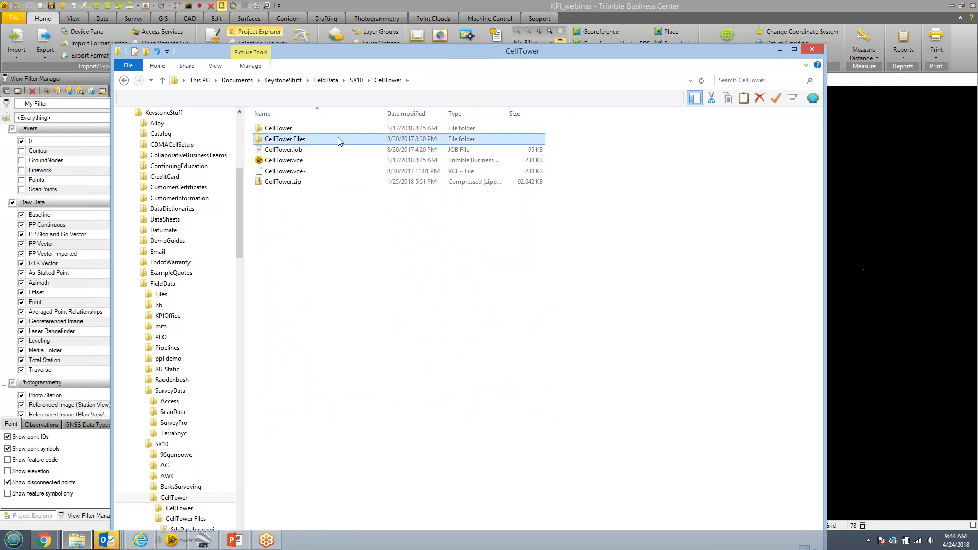
double_click(261, 141)
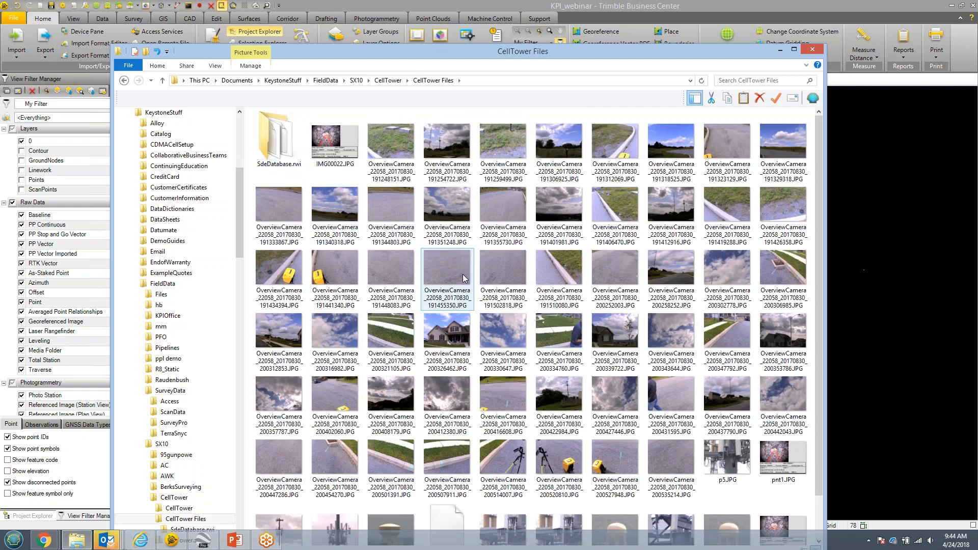
scroll(463, 275, down, 1)
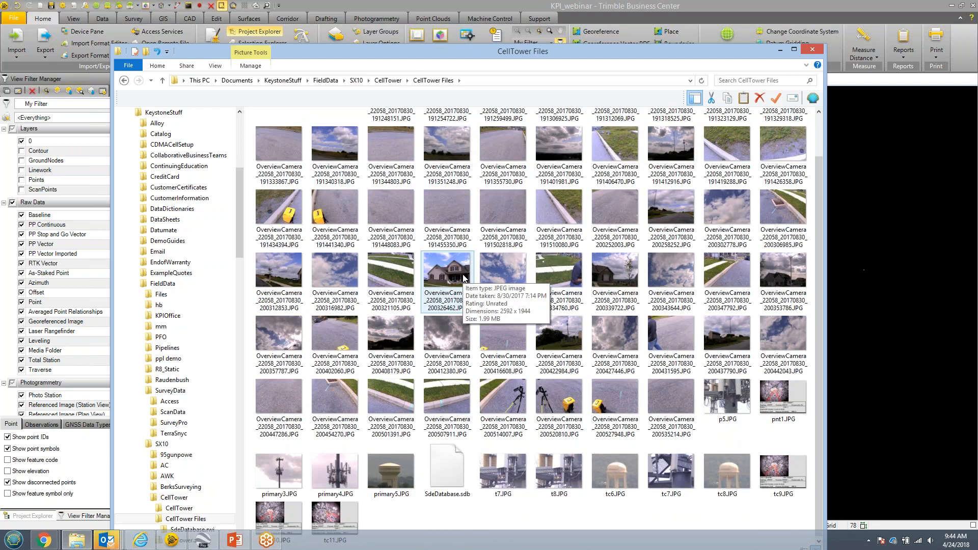
scroll(463, 277, up, 2)
double_click(280, 140)
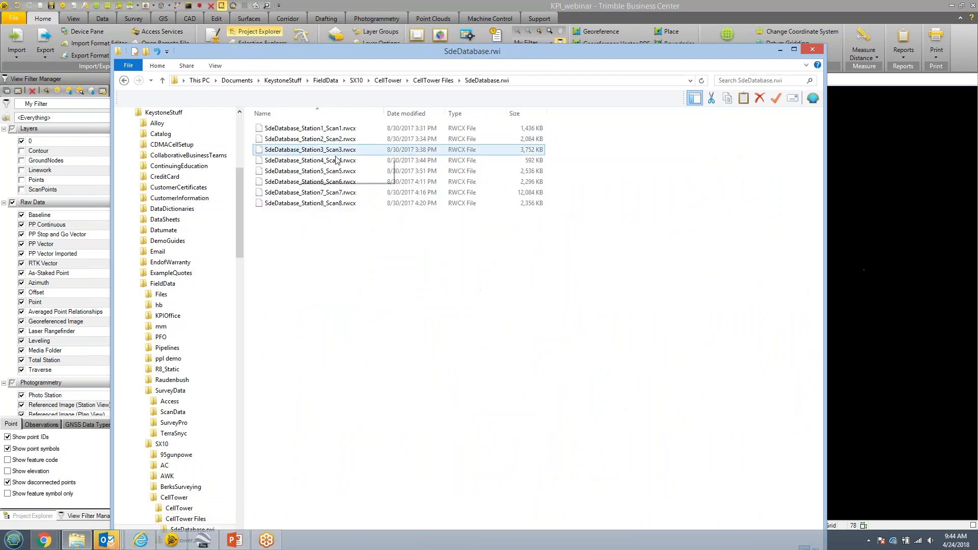
Go back to the CellTower folder, check the size of CellTower Files in its properties, and return to Trimble Business Center.
click(124, 80)
right_click(283, 132)
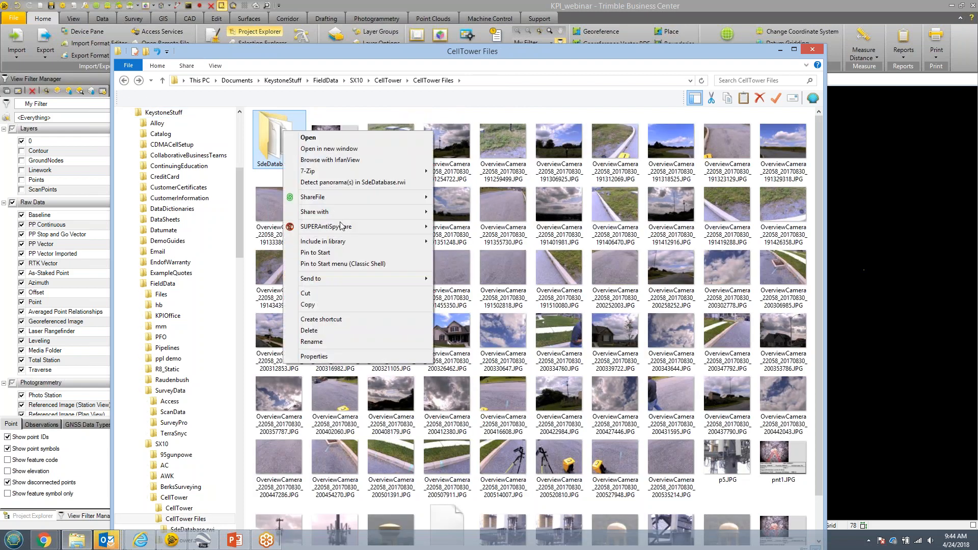
click(390, 85)
click(390, 85)
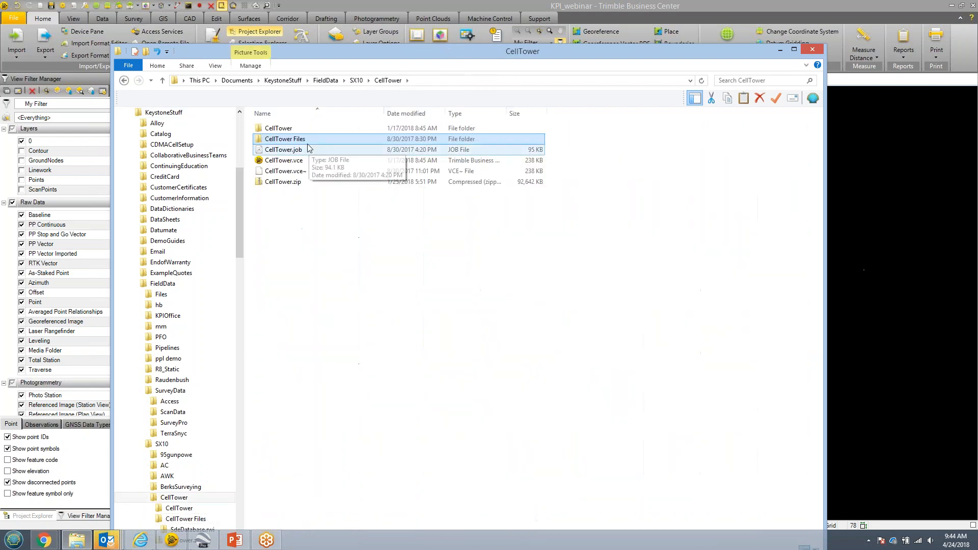
right_click(307, 140)
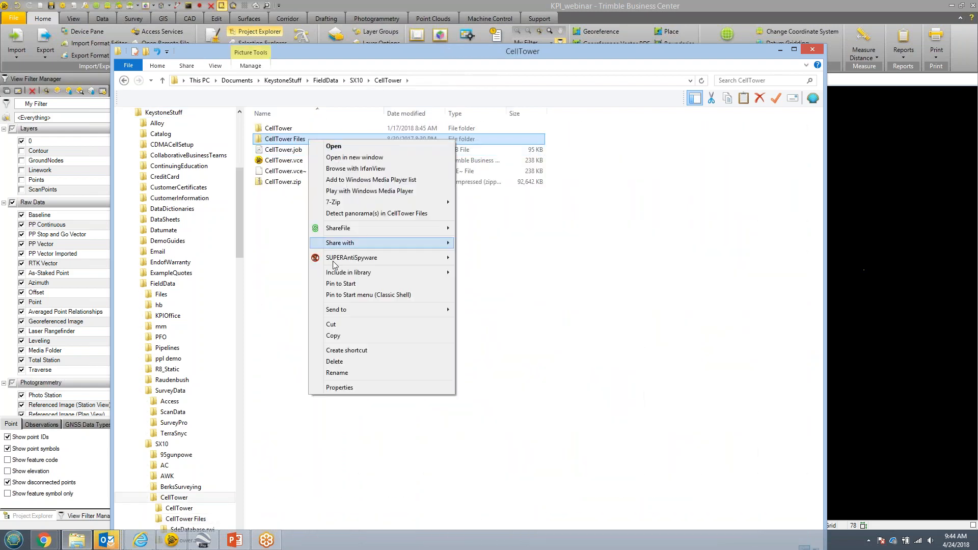
click(339, 388)
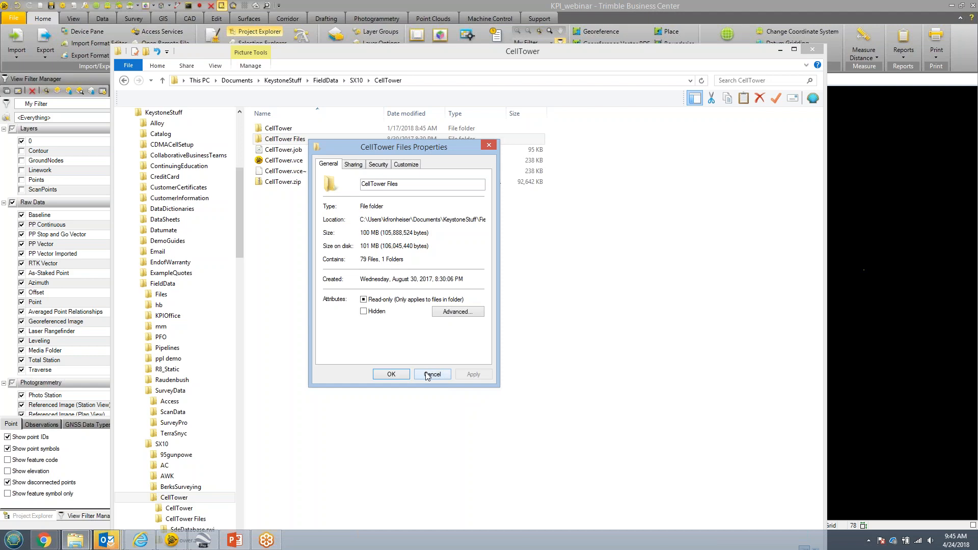
click(488, 145)
click(780, 49)
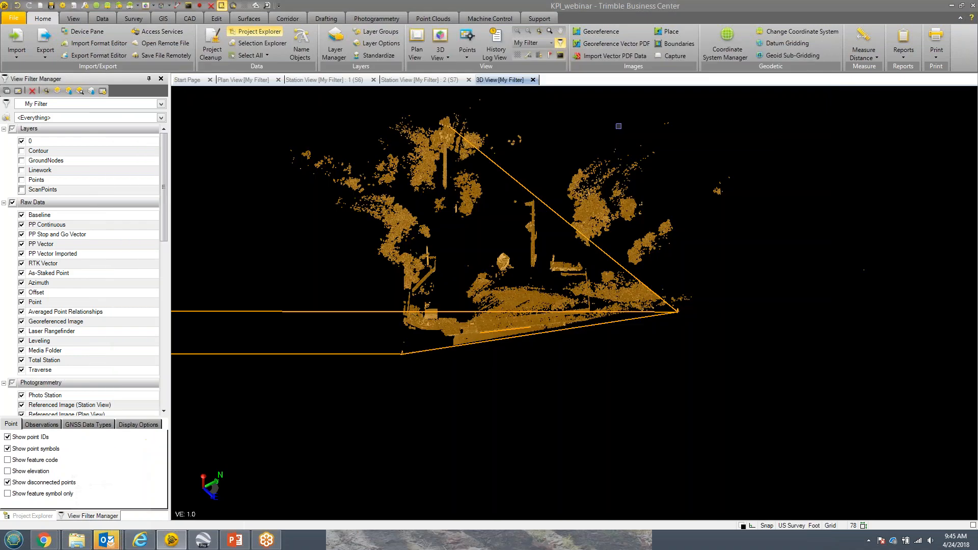
Clear the selection, view the point cloud from a different angle and show the point cloud commands.
click(484, 243)
drag(491, 251, 447, 224)
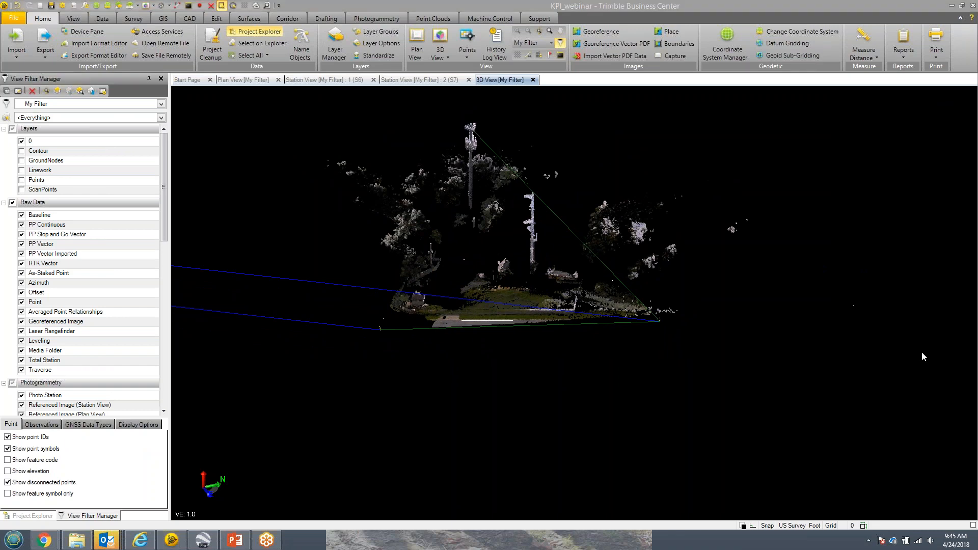
click(440, 20)
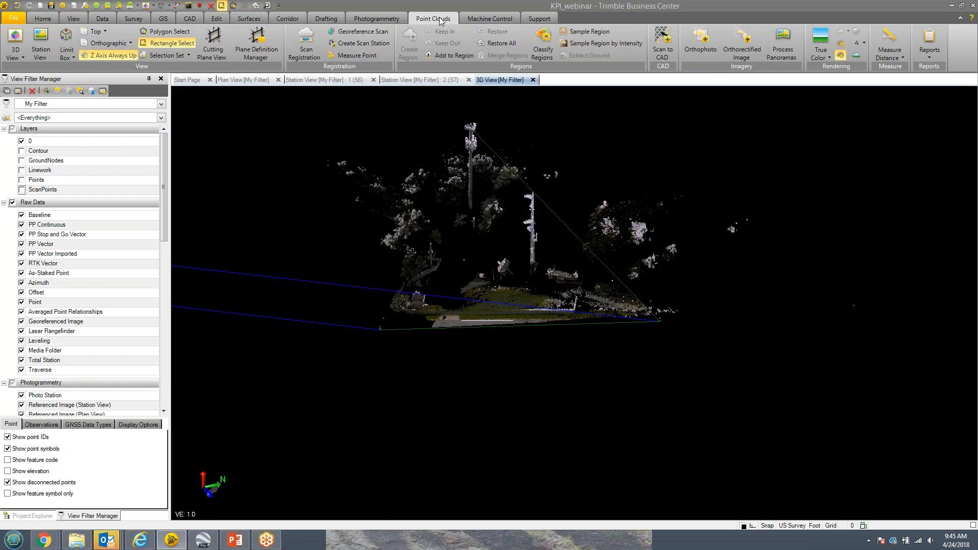
Switch to the KPI_Webex.pptx presentation in PowerPoint and show the closing THANK YOU! slide.
click(235, 540)
click(89, 450)
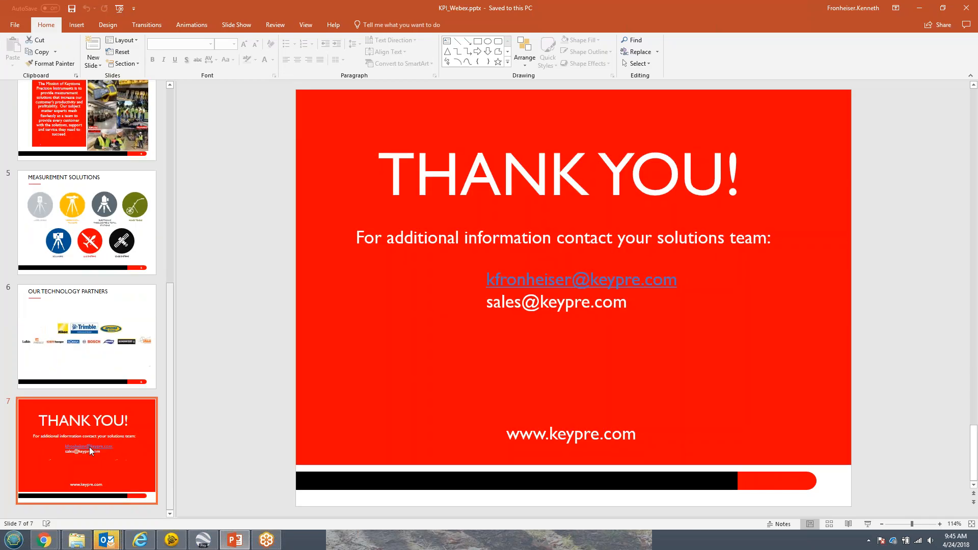